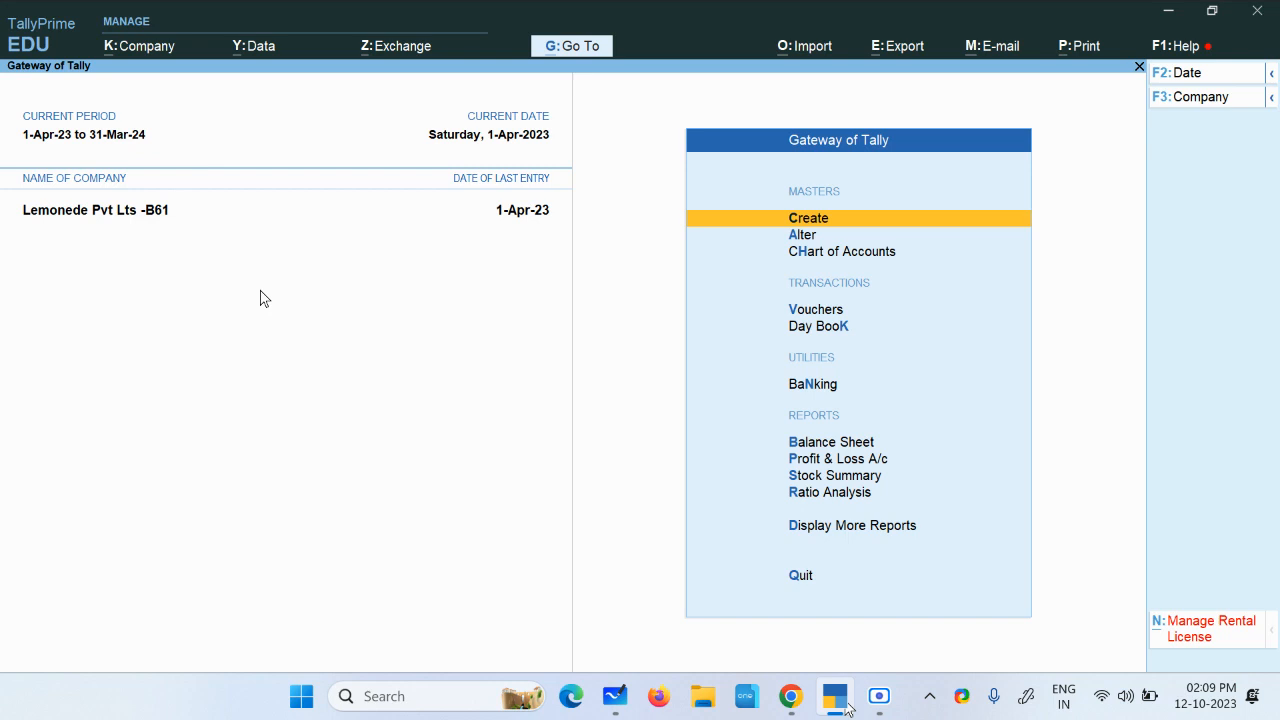
# Open the Balance Sheet, drill into its Profit & Loss A/c and highlight the Nett Profit line
pyautogui.click(839, 444)
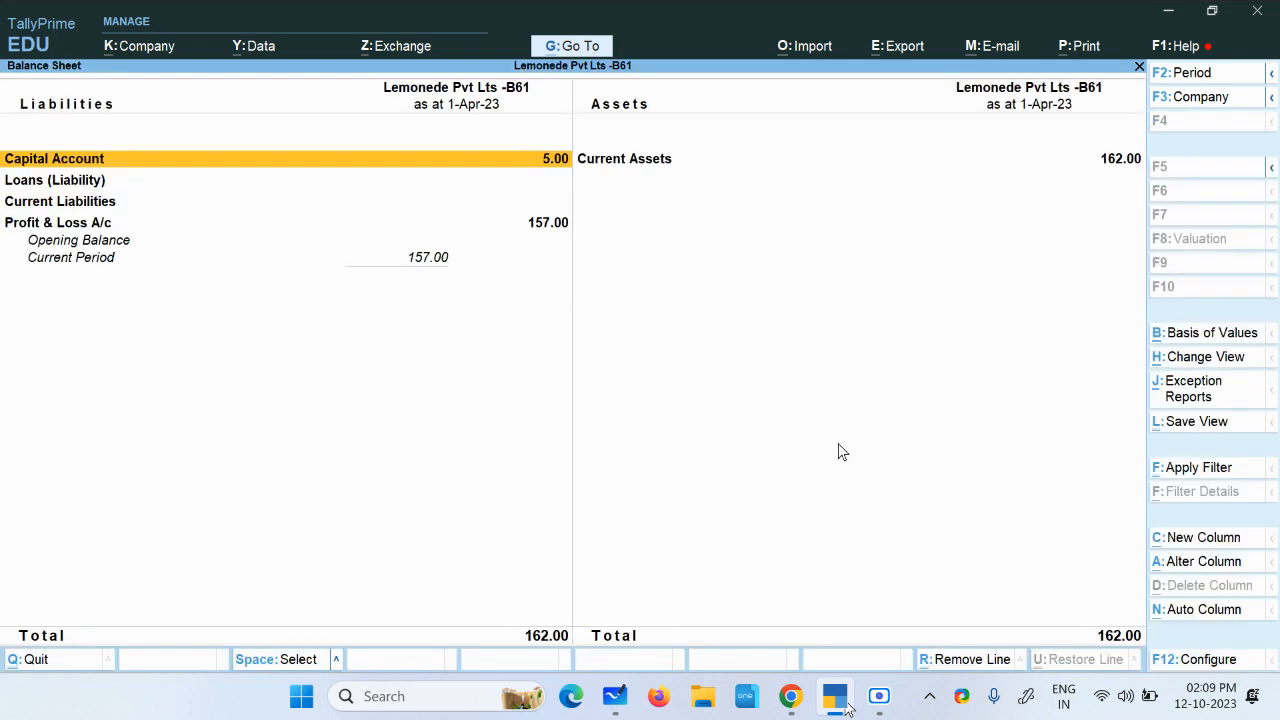
pyautogui.click(70, 224)
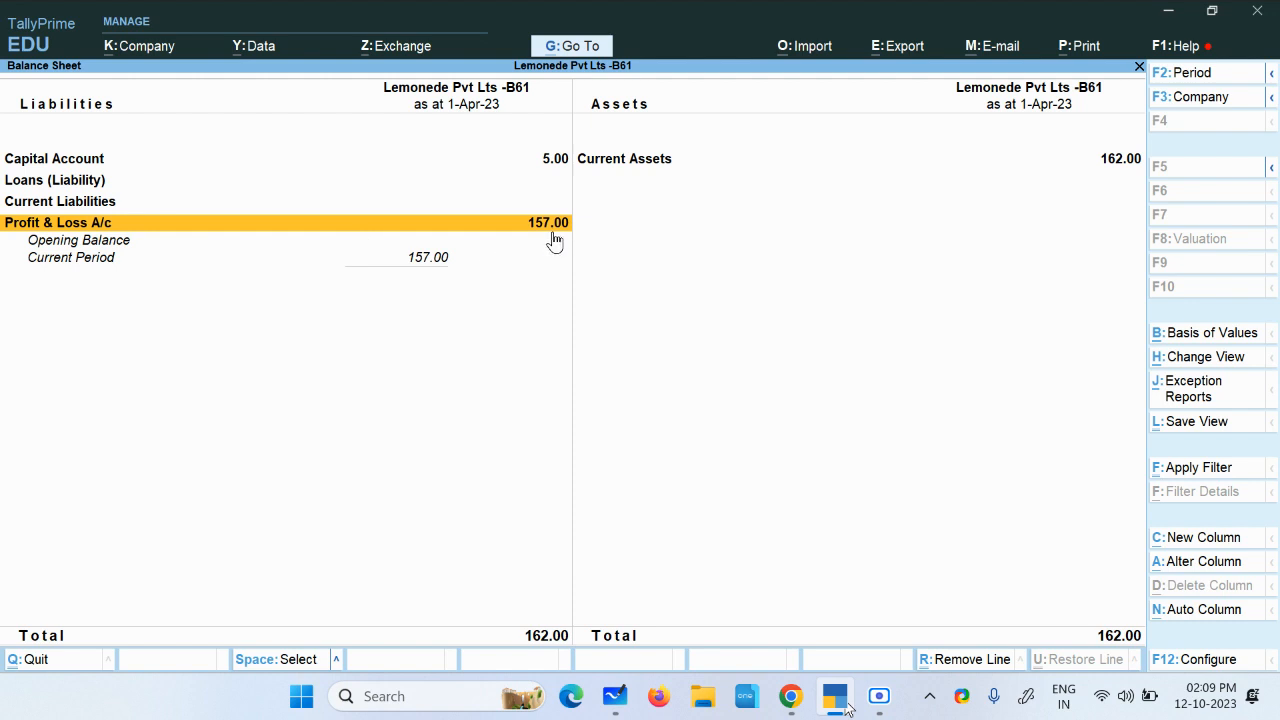
pyautogui.click(231, 234)
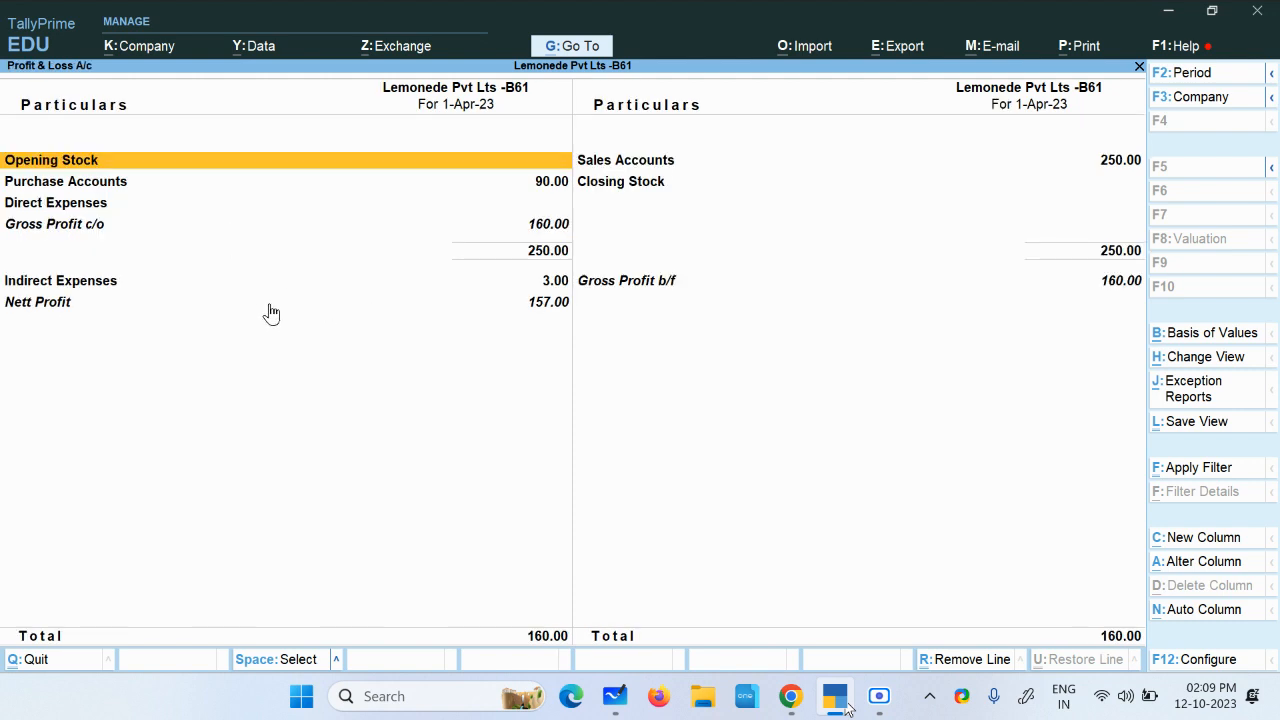
pyautogui.click(54, 305)
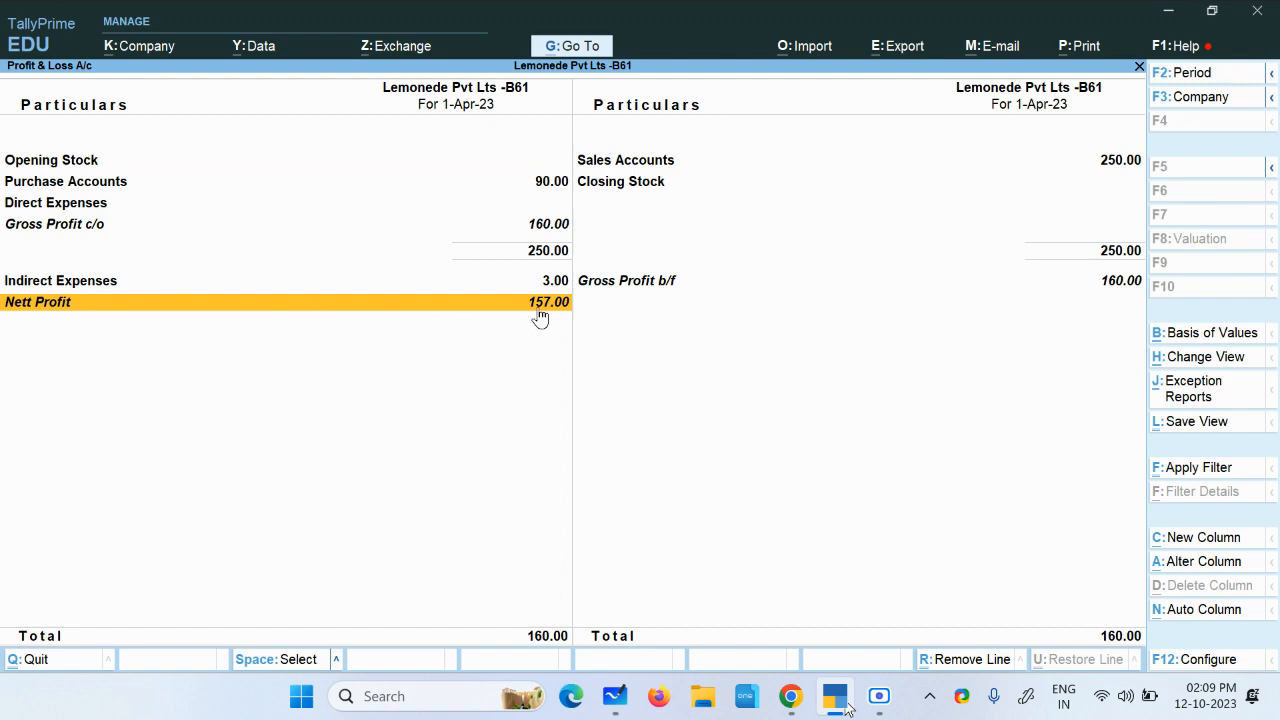
# Switch to the Balance Sheet workbook in Google Sheets and examine the Week 1 net profit cell on the Income_Statement sheet
pyautogui.click(790, 696)
pyautogui.click(614, 580)
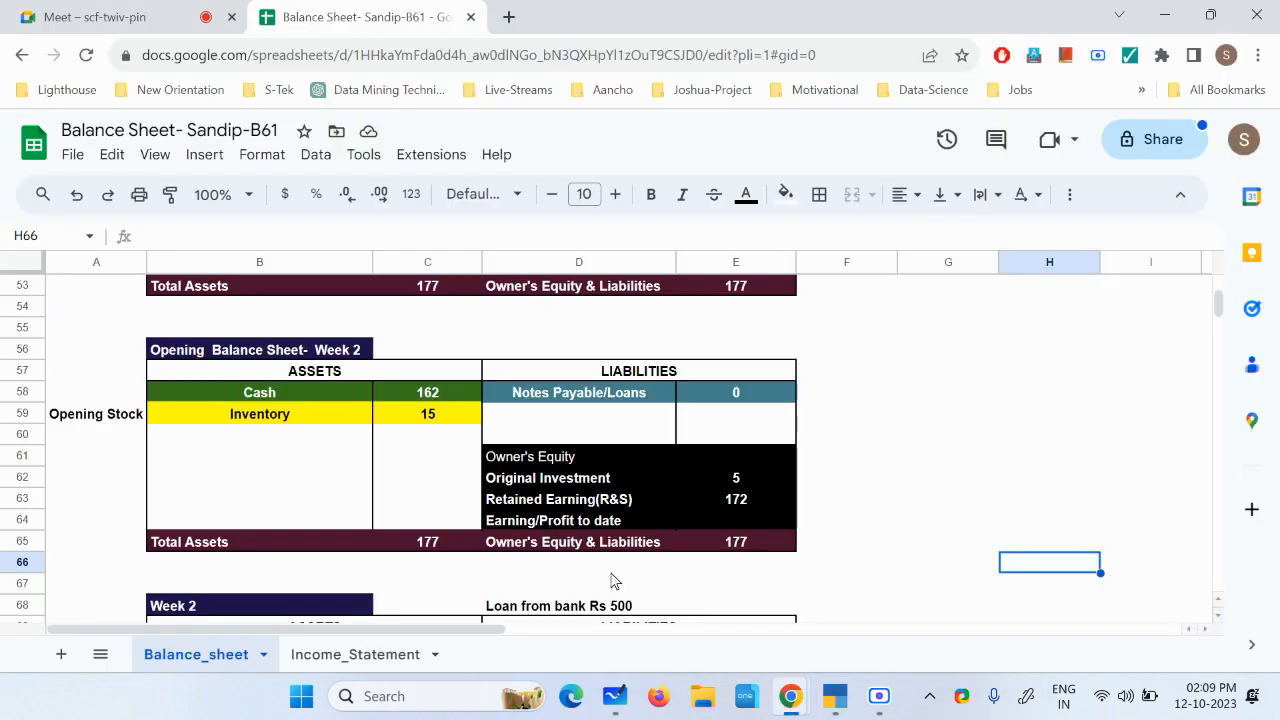
pyautogui.click(358, 660)
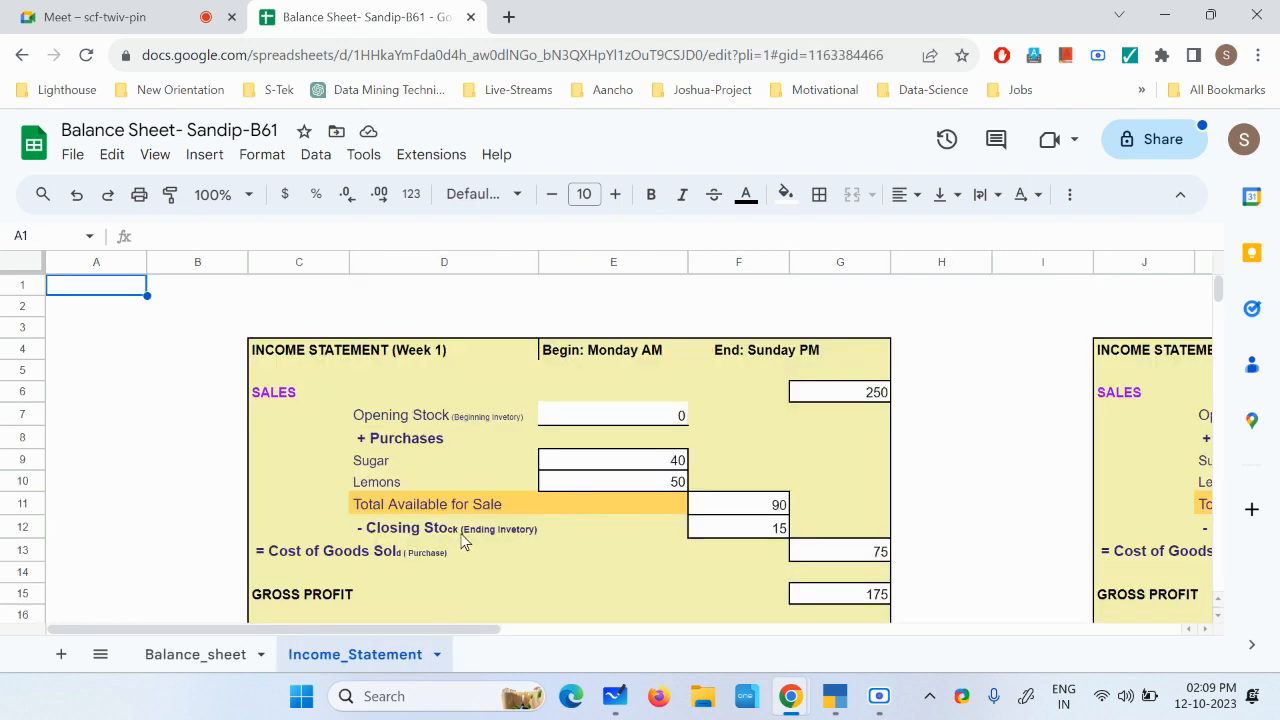
pyautogui.scroll(-5, 462, 541)
pyautogui.click(843, 440)
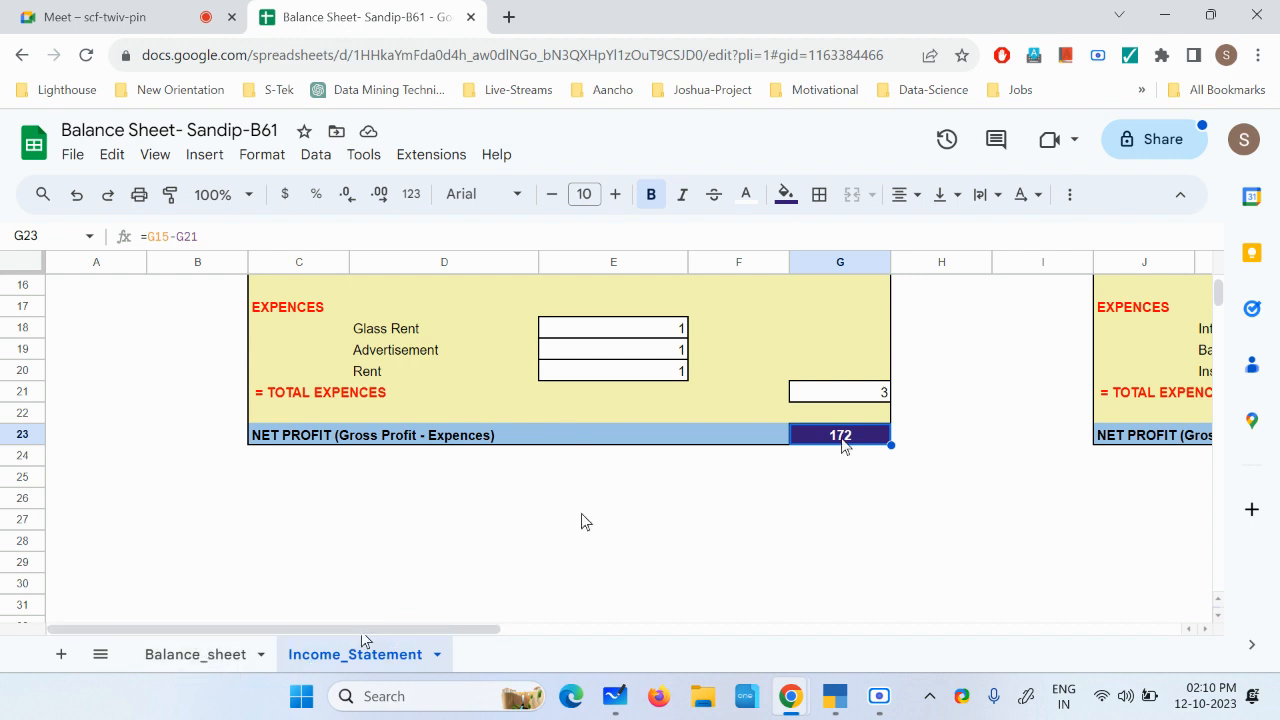
# Examine the Retained Earning(R&S) and Earning/Profit to date cells in the Week 2 opening balance on the Balance_sheet sheet
pyautogui.click(232, 656)
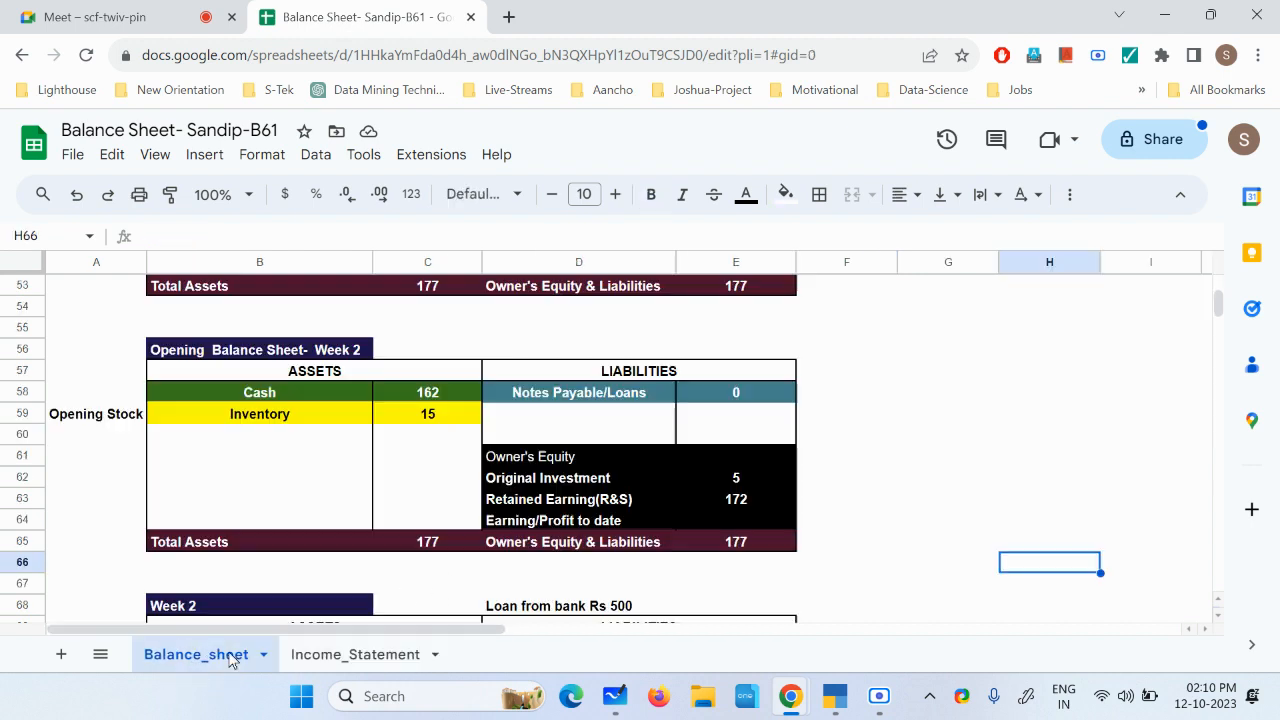
pyautogui.click(728, 506)
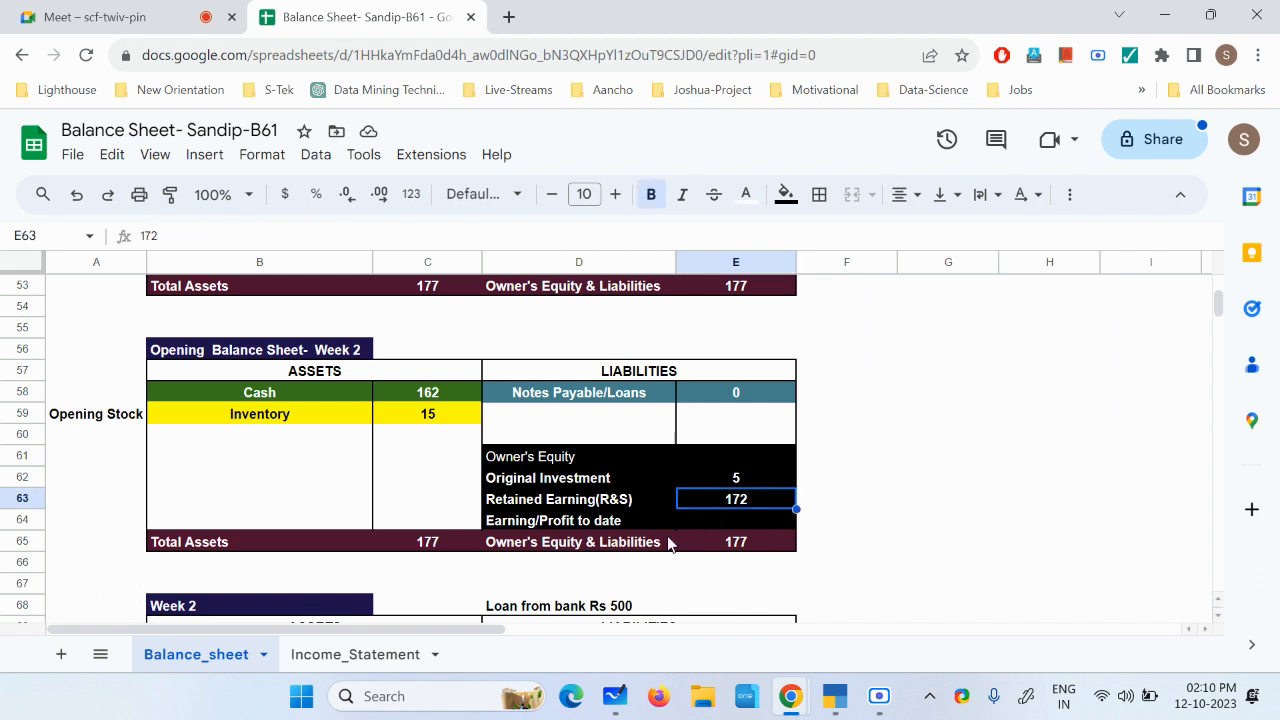
pyautogui.click(690, 520)
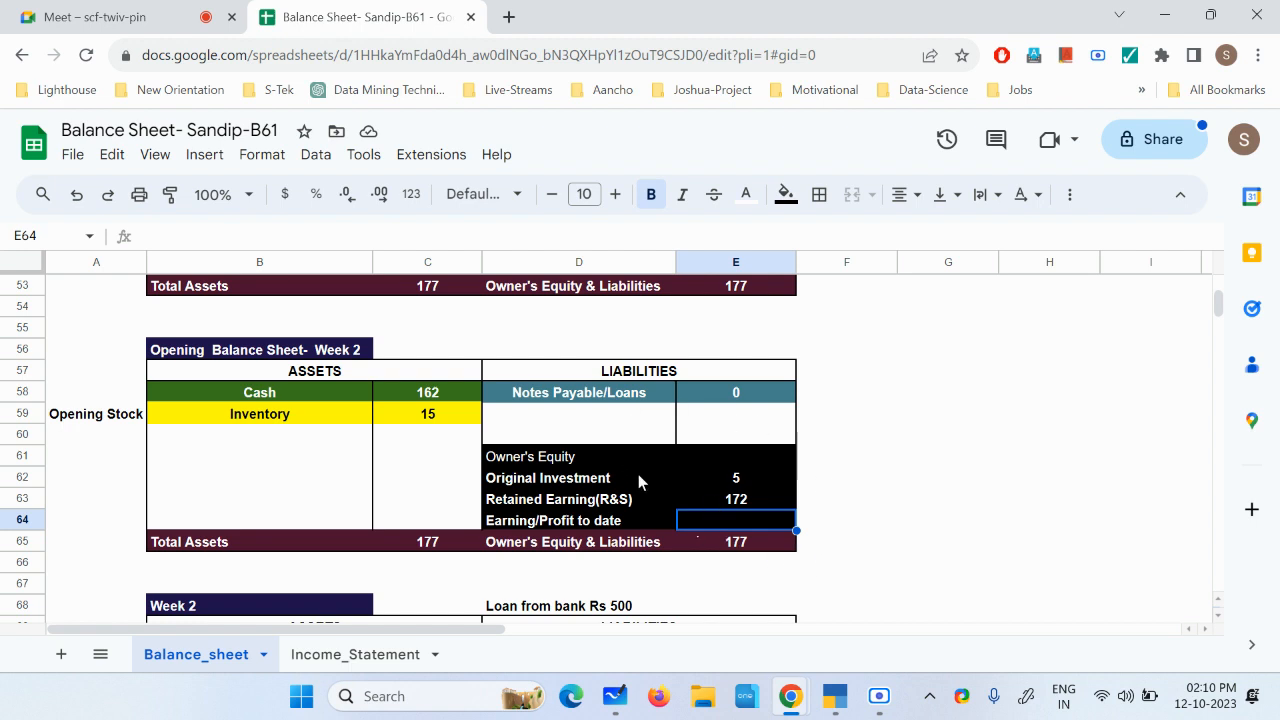
pyautogui.click(878, 696)
pyautogui.click(1040, 563)
pyautogui.click(1081, 480)
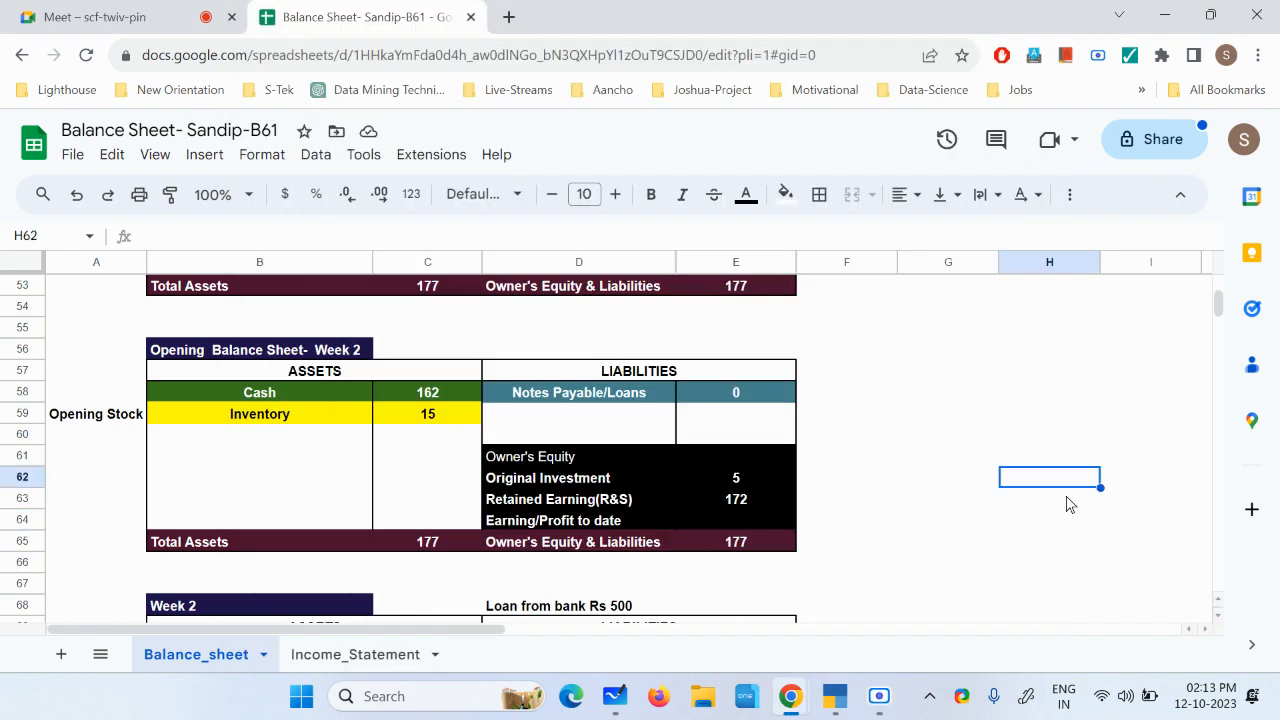
# Switch back to TallyPrime, review the Profit & Loss A/c report from the Gateway of Tally, and close it
pyautogui.click(835, 696)
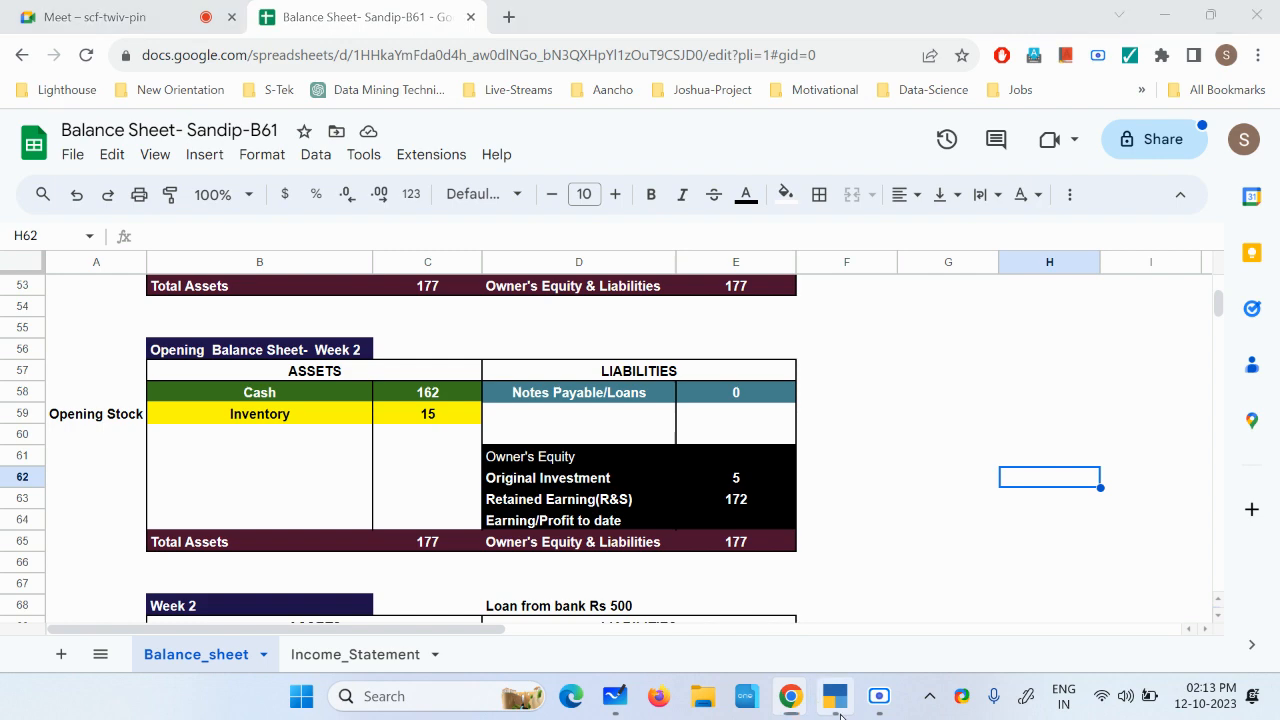
pyautogui.press('Escape')
pyautogui.press('Escape')
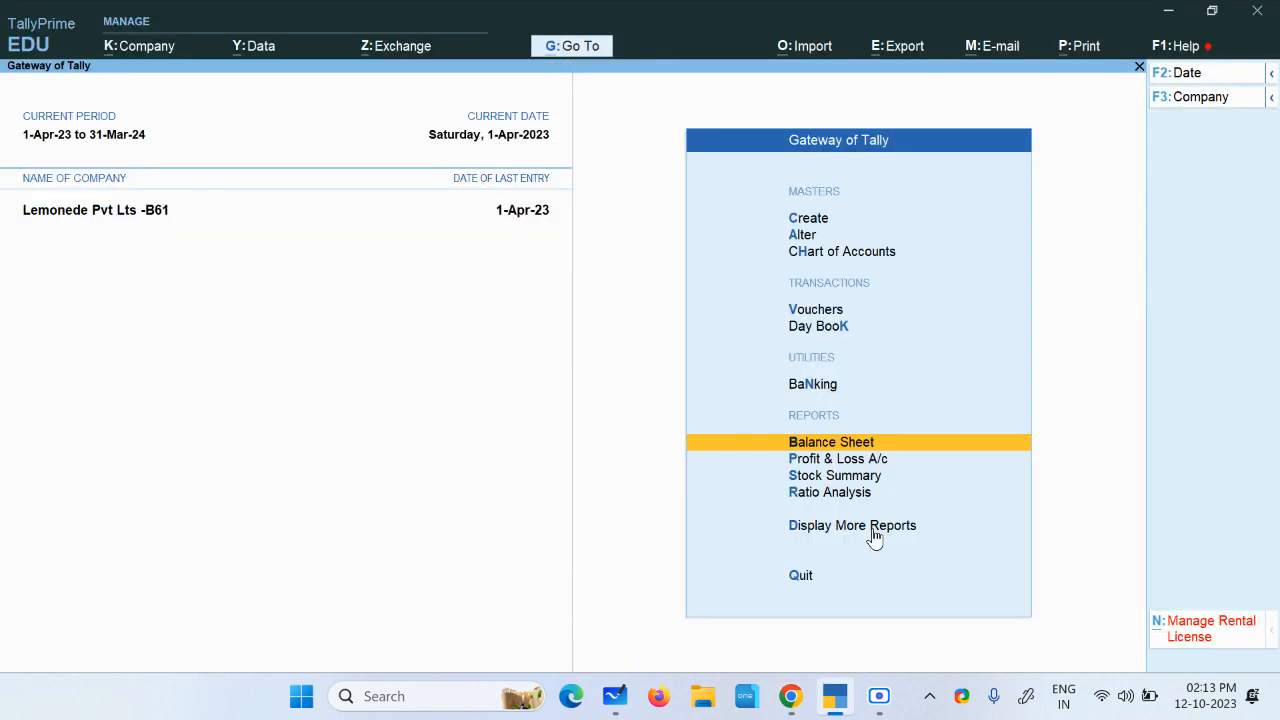
pyautogui.click(818, 312)
pyautogui.press('Escape')
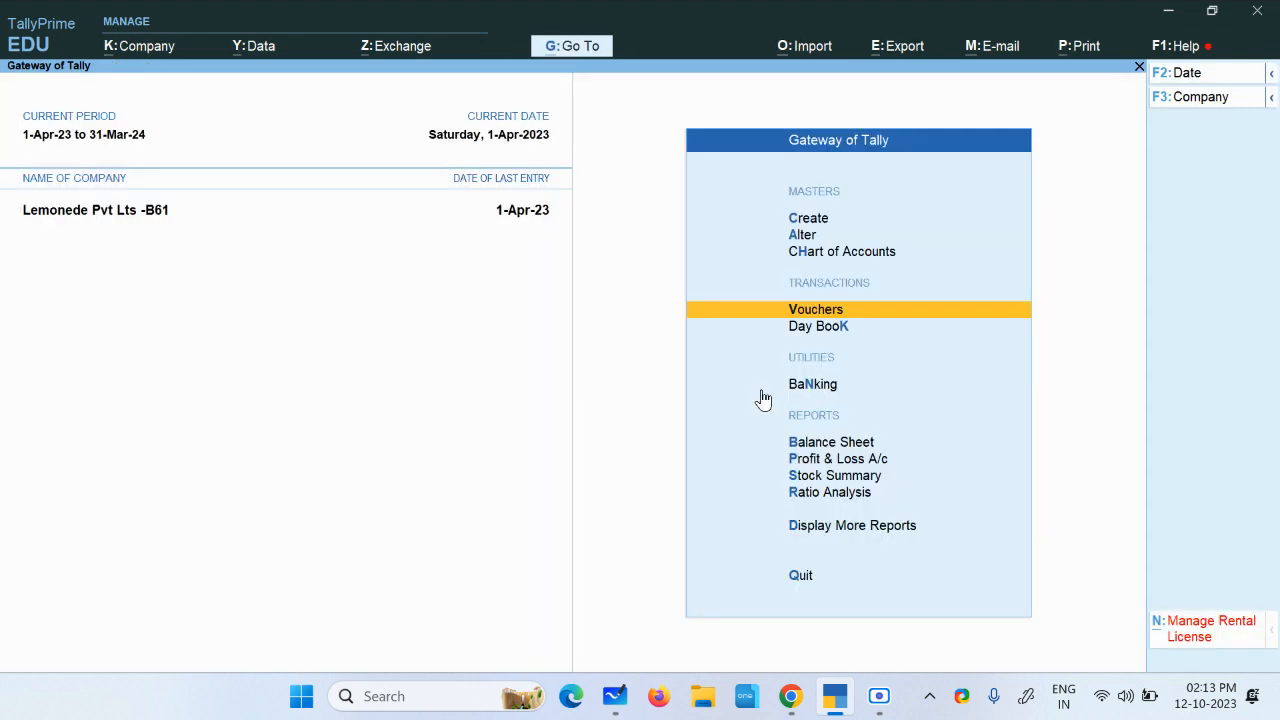
pyautogui.click(852, 460)
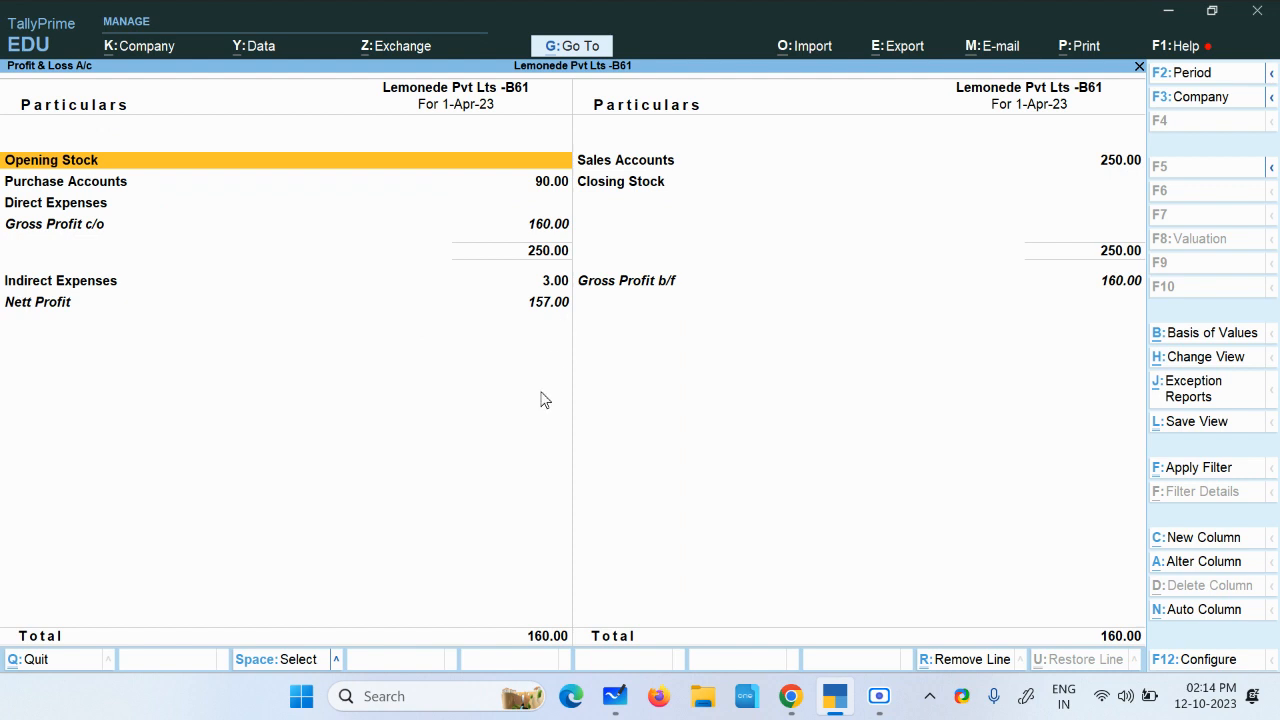
pyautogui.press('Escape')
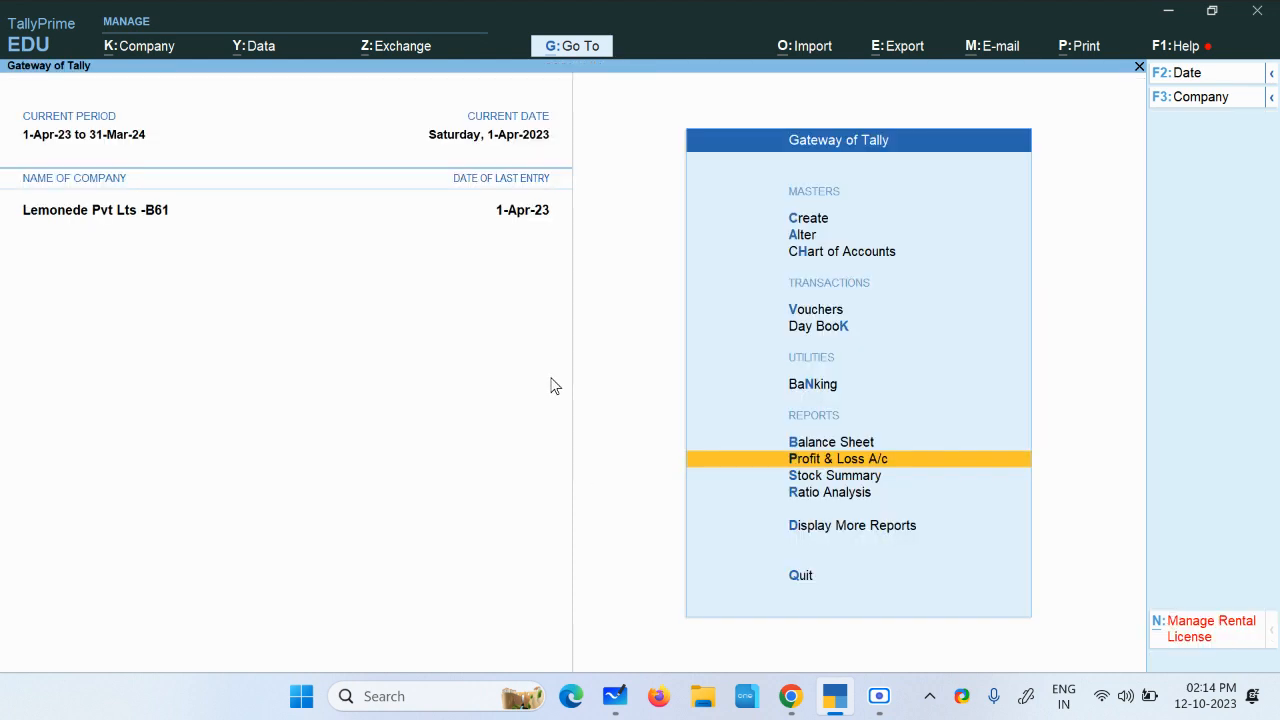
# Start a Journal voucher and choose Profit & Loss A/c as the ledger to debit
pyautogui.click(824, 311)
pyautogui.click(1198, 222)
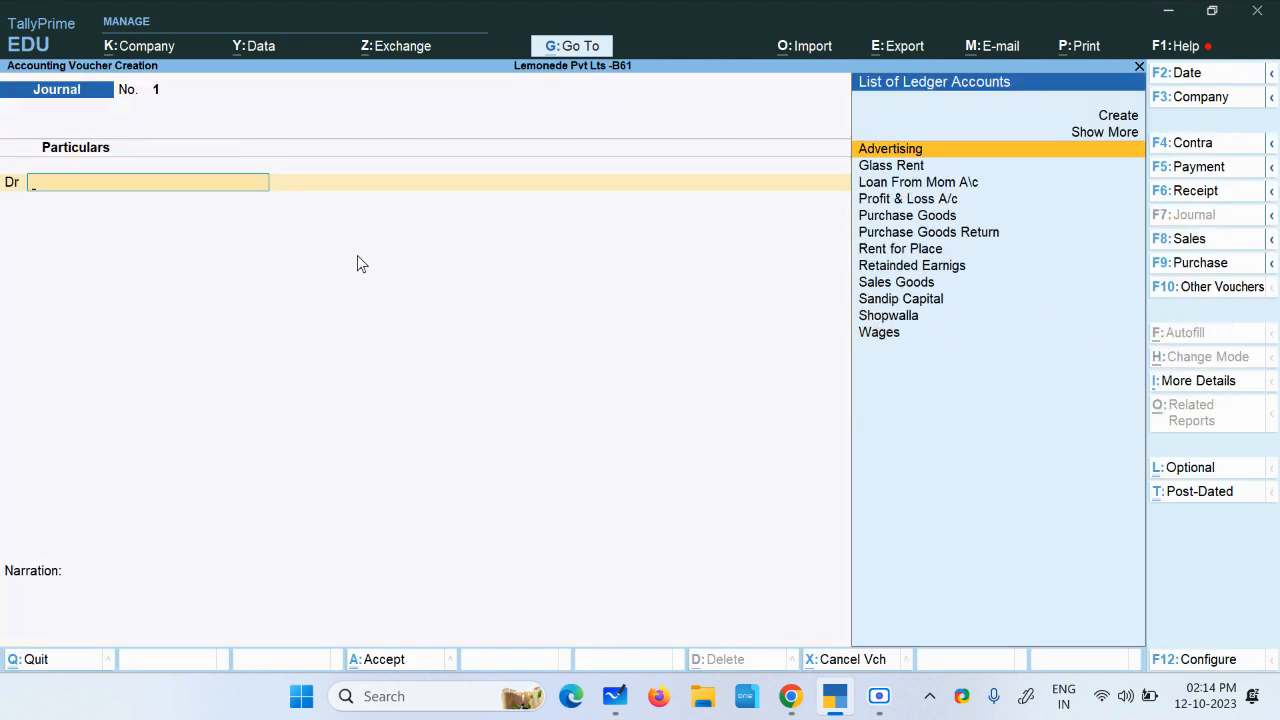
pyautogui.press('Down')
pyautogui.press('Down')
pyautogui.press('Down')
pyautogui.press('Down')
pyautogui.press('Down')
pyautogui.press('Down')
pyautogui.press('Down')
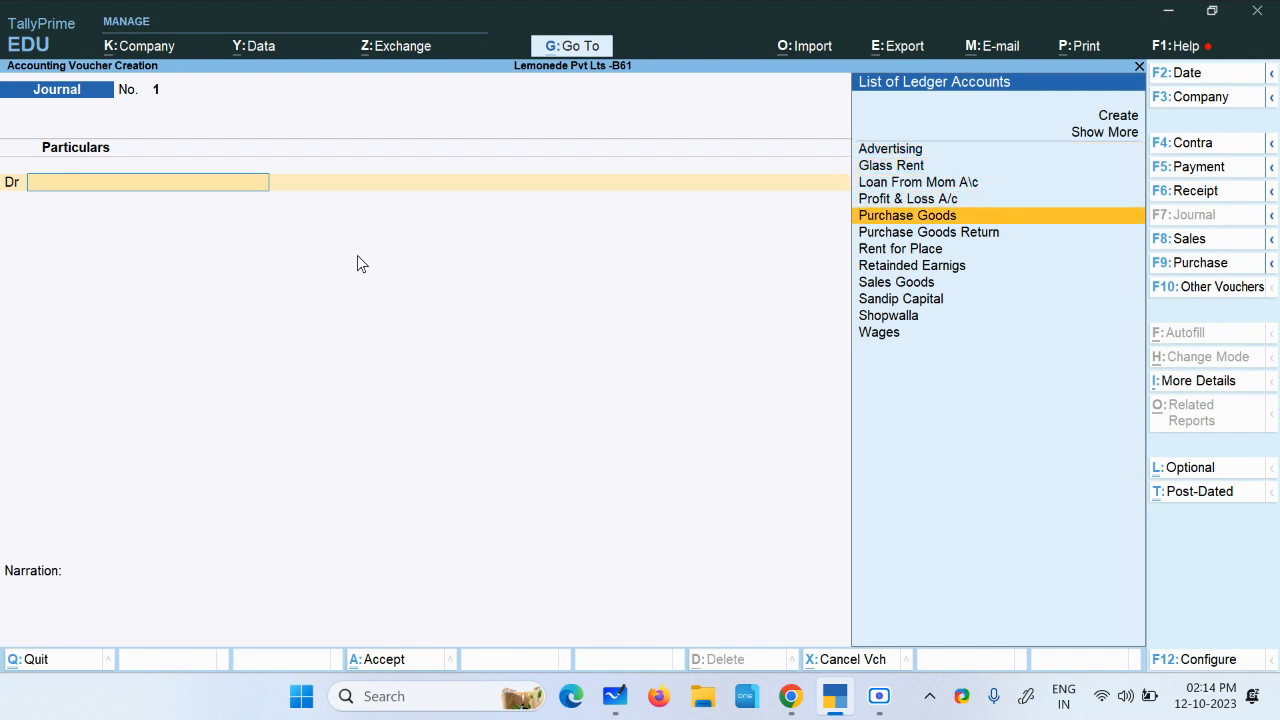
pyautogui.press('Up')
pyautogui.press('Up')
pyautogui.press('Up')
pyautogui.press('Up')
pyautogui.press('Return')
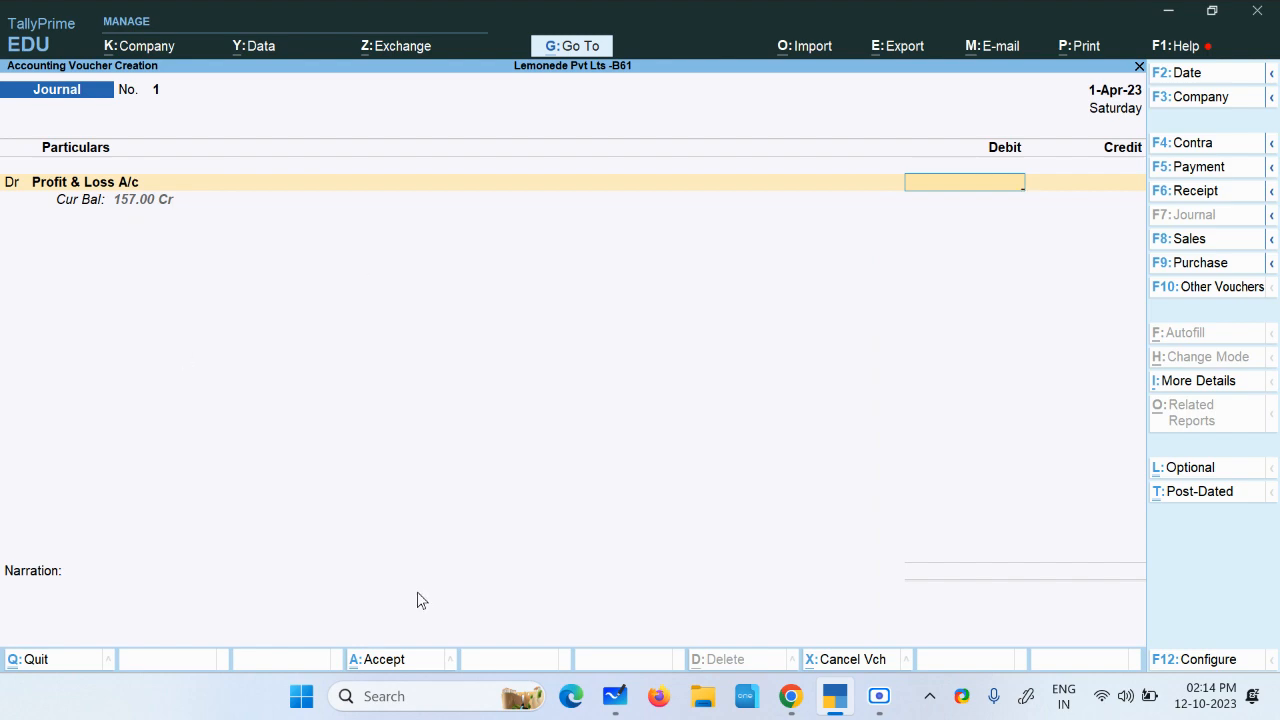
# Check the Earning/Profit to date cell of the Week 2 opening balance in Google Sheets, then return to the TallyPrime voucher
pyautogui.click(799, 703)
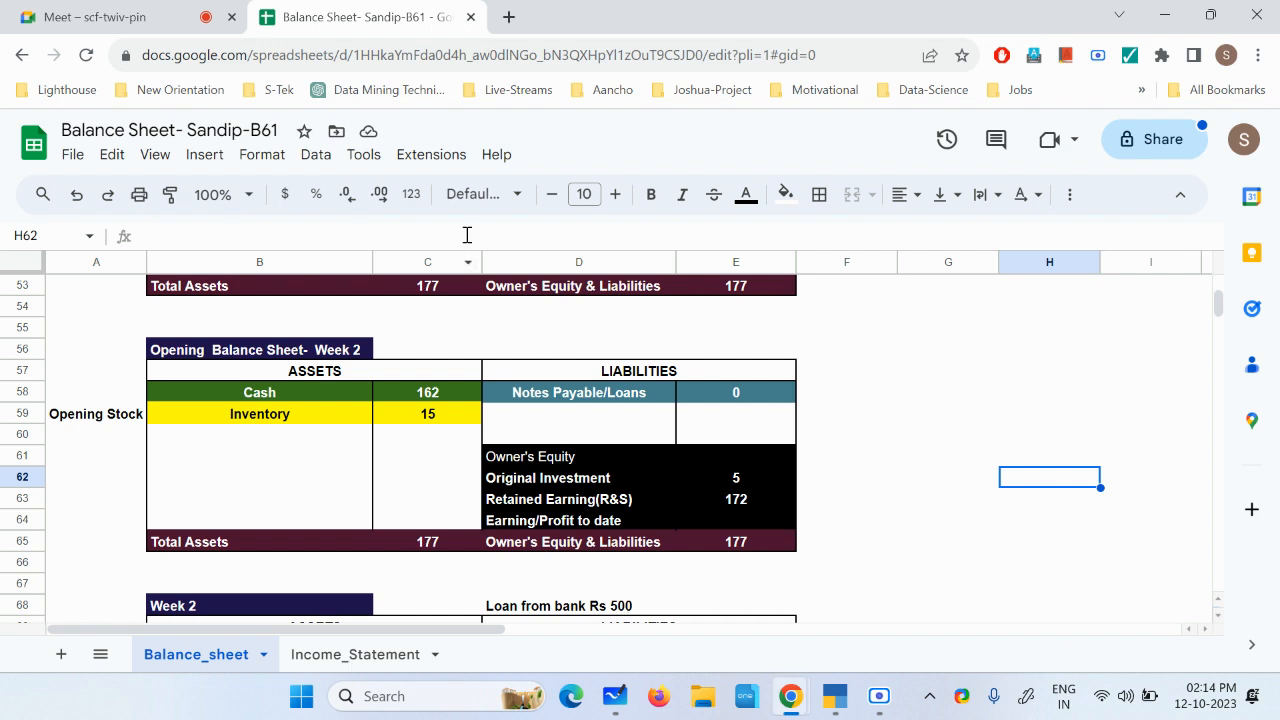
pyautogui.click(730, 517)
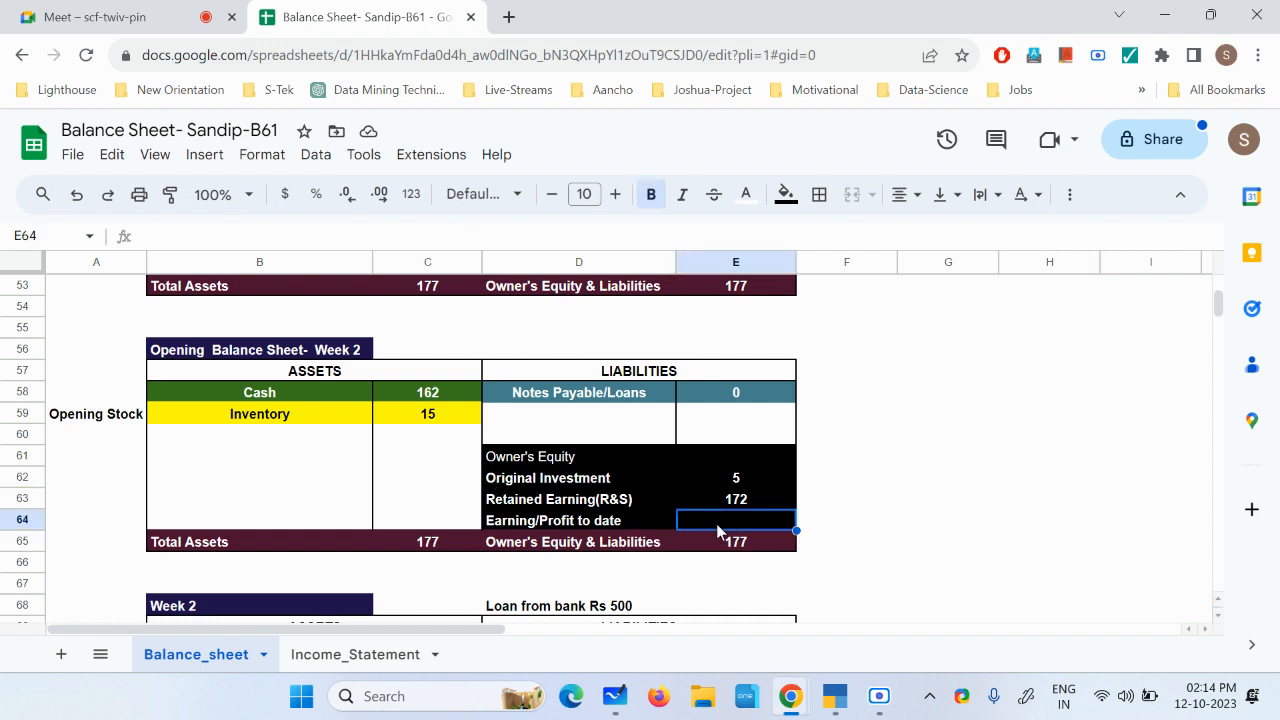
pyautogui.click(834, 696)
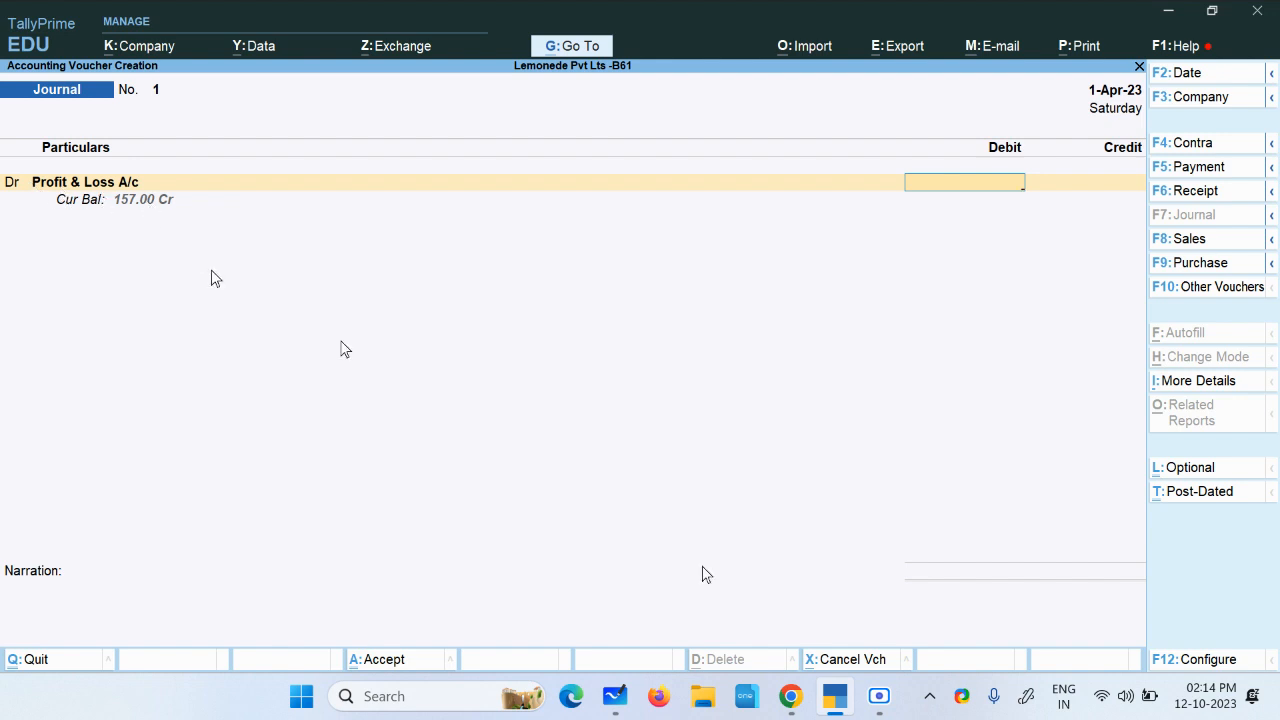
# Debit the Profit & Loss A/c with 157 and begin the journal's credit line
pyautogui.write('157')
pyautogui.press('Return')
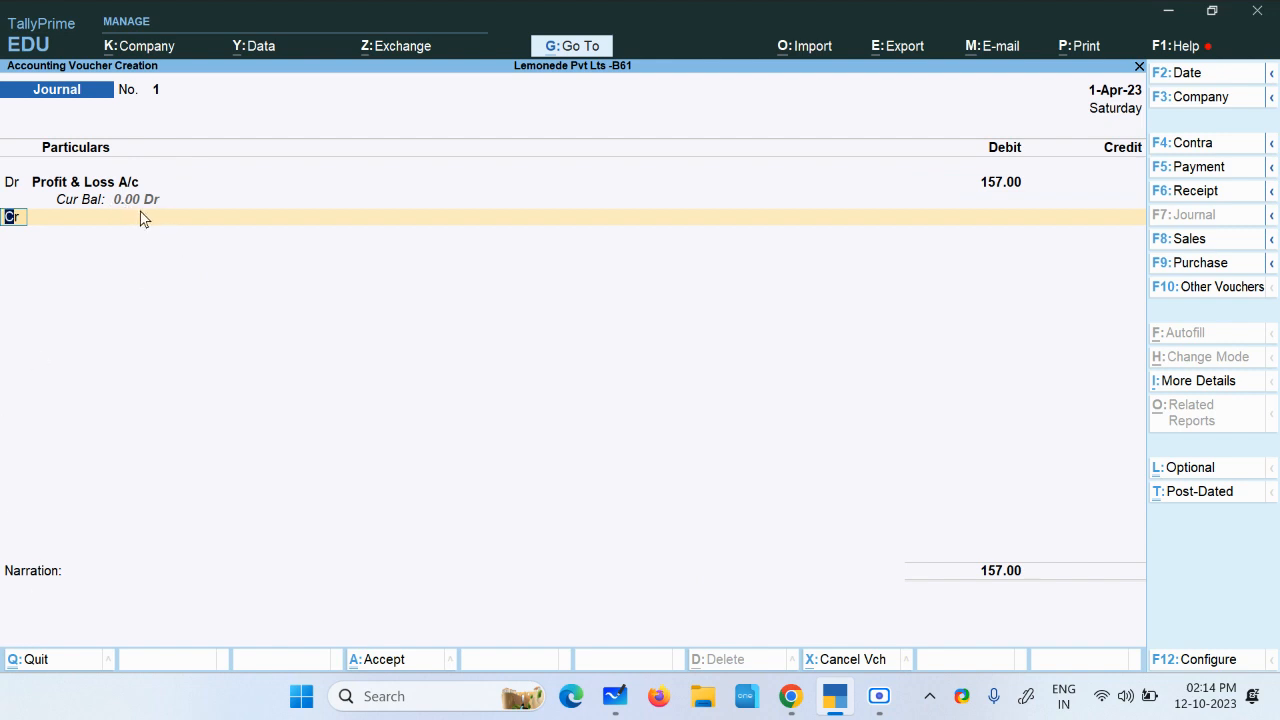
pyautogui.press('Return')
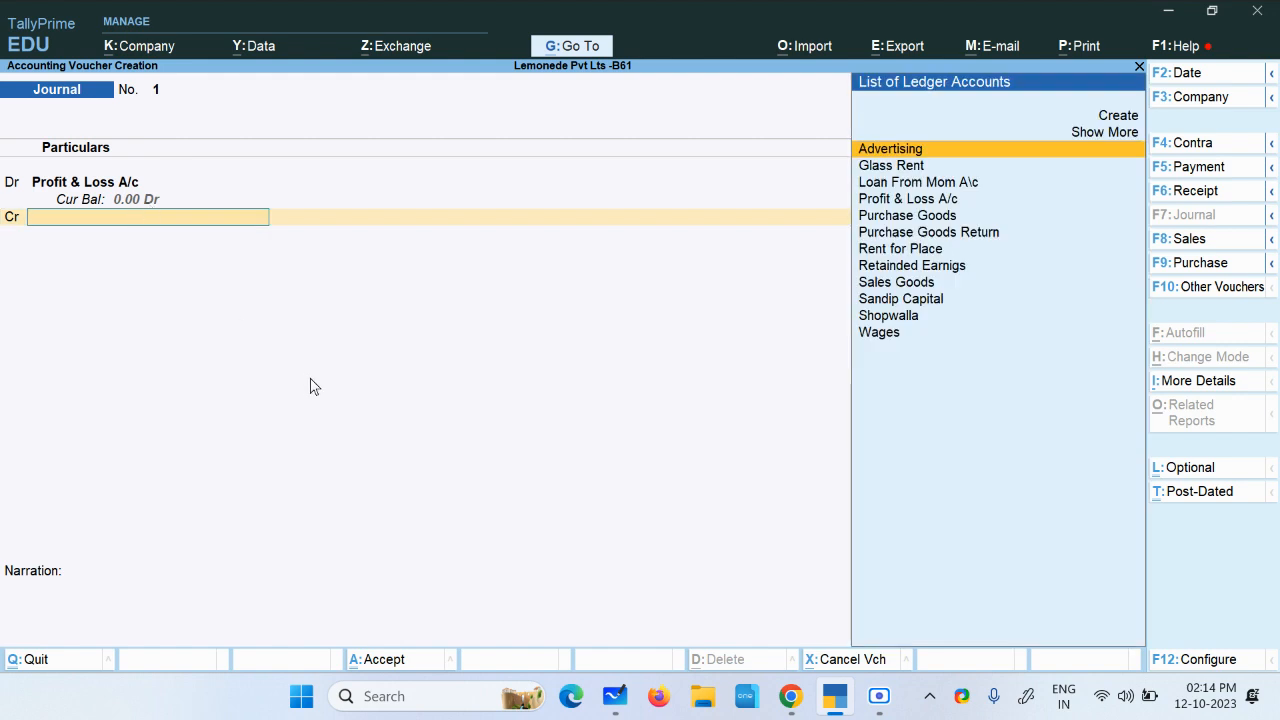
# Begin a new ledger for the credit line, named "Retained Earnings/ General Reserve", without an alias
pyautogui.hotkey('alt', 'c')
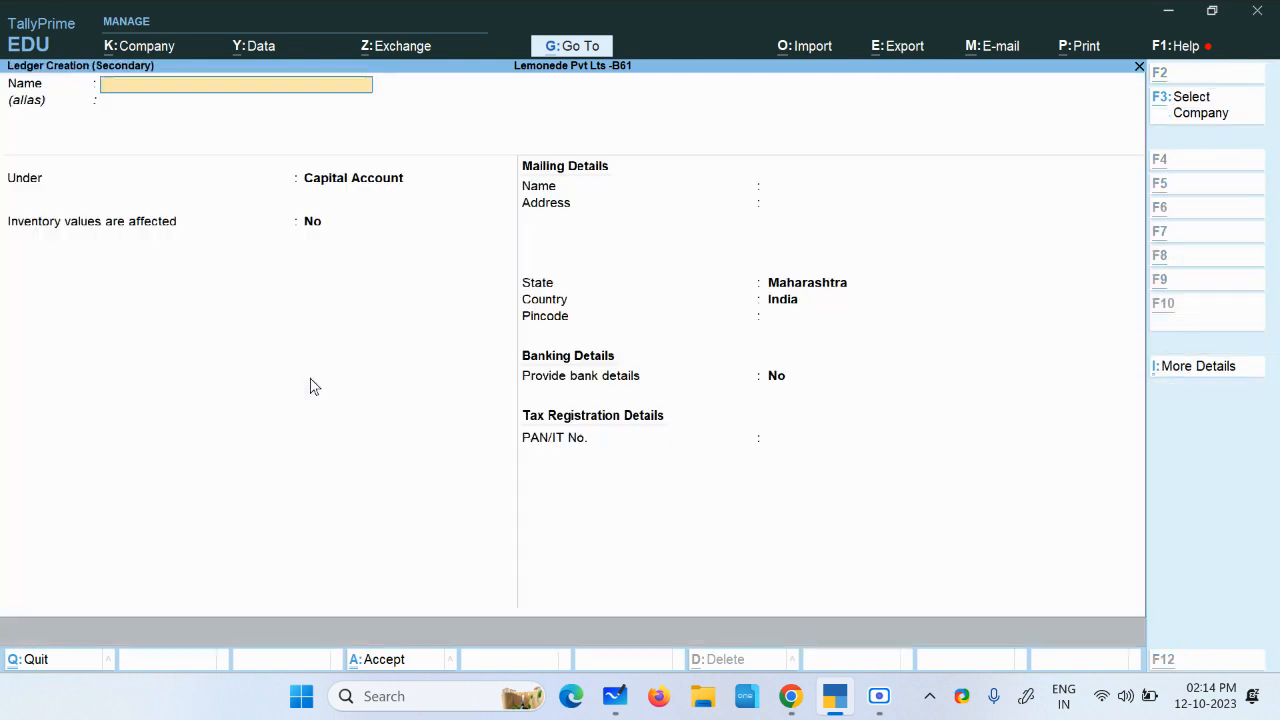
pyautogui.write('Re')
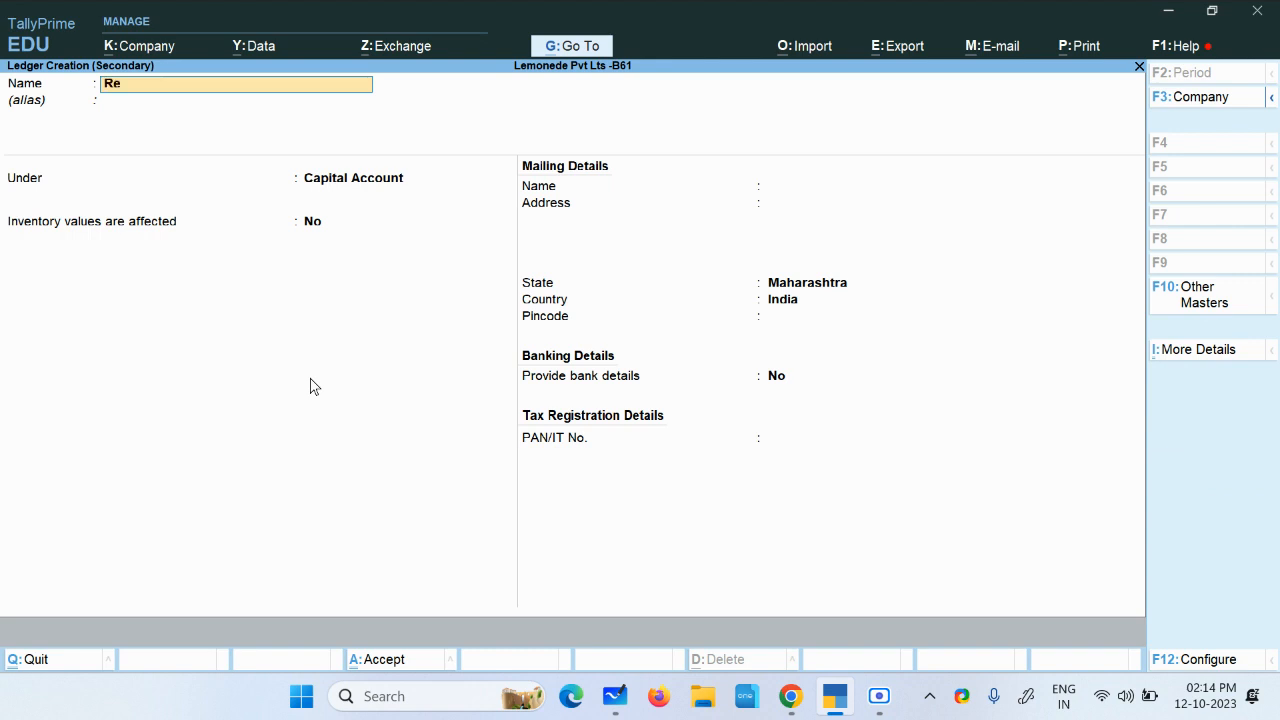
pyautogui.write('tained Earnings/ Gene')
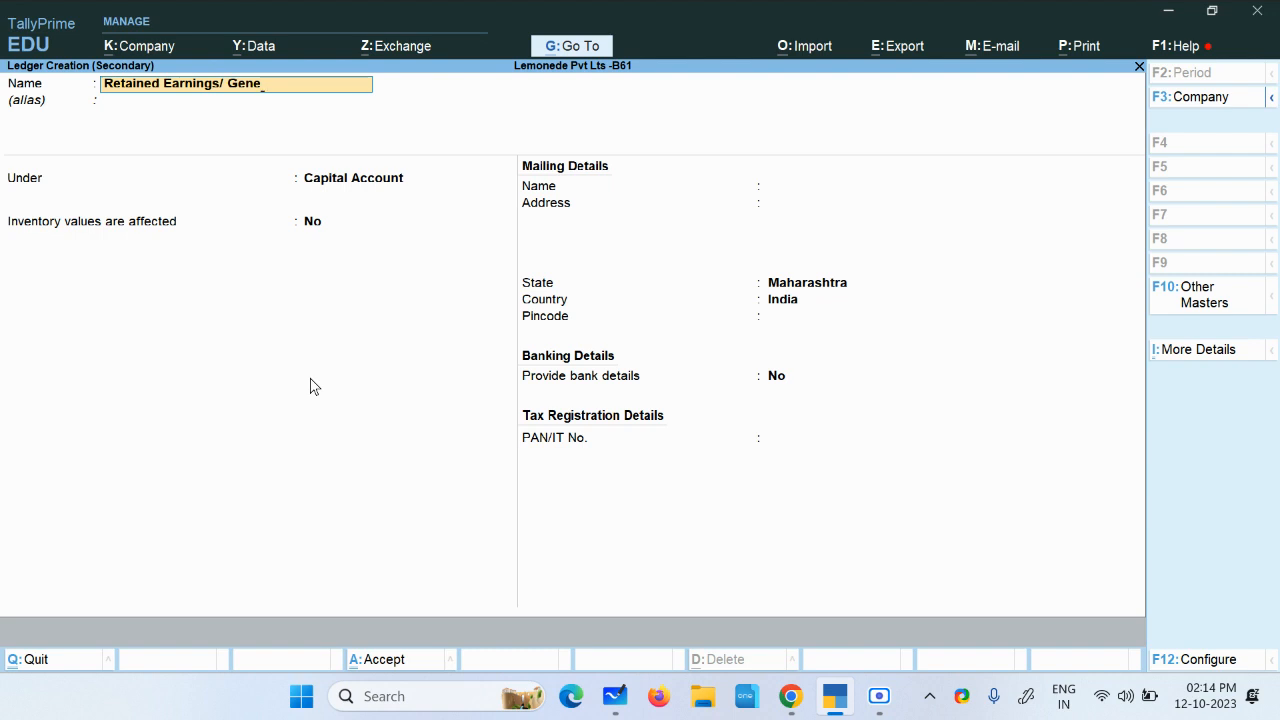
pyautogui.write('ral Res')
pyautogui.write('erve')
pyautogui.press('Return')
pyautogui.press('Return')
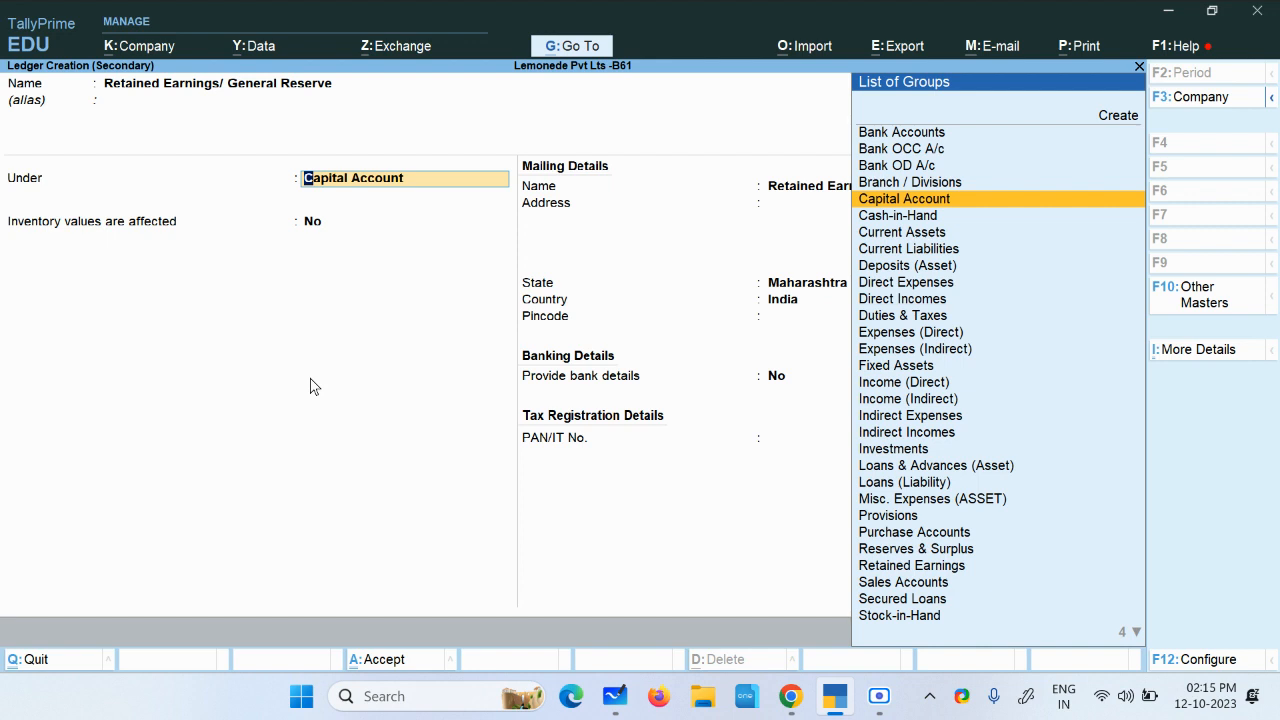
# Place the new ledger under the Reserves & Surplus group
pyautogui.press('Down')
pyautogui.press('Down')
pyautogui.press('Down')
pyautogui.press('Down')
pyautogui.press('Down')
pyautogui.press('Down')
pyautogui.press('Down')
pyautogui.press('Down')
pyautogui.press('Down')
pyautogui.press('Down')
pyautogui.press('Down')
pyautogui.press('Down')
pyautogui.press('Down')
pyautogui.press('Down')
pyautogui.press('Down')
pyautogui.press('Down')
pyautogui.press('Down')
pyautogui.press('Down')
pyautogui.press('Down')
pyautogui.press('Down')
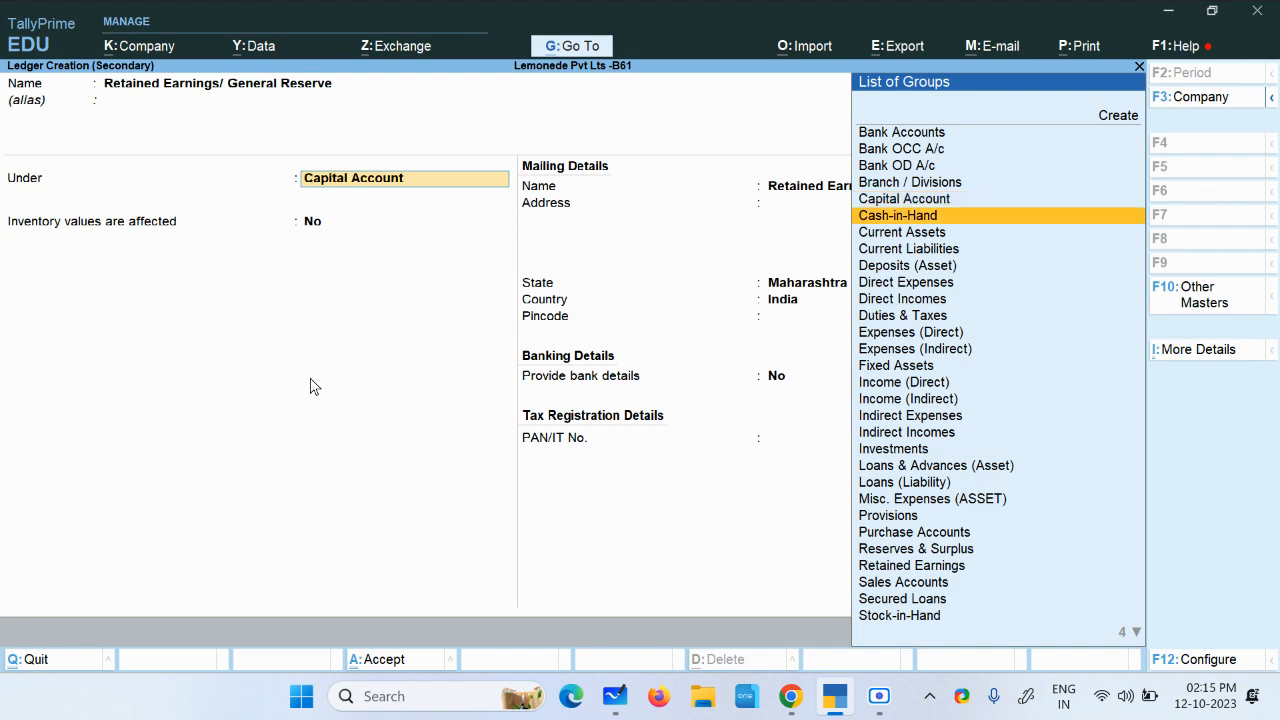
pyautogui.press('Down')
pyautogui.press('Down')
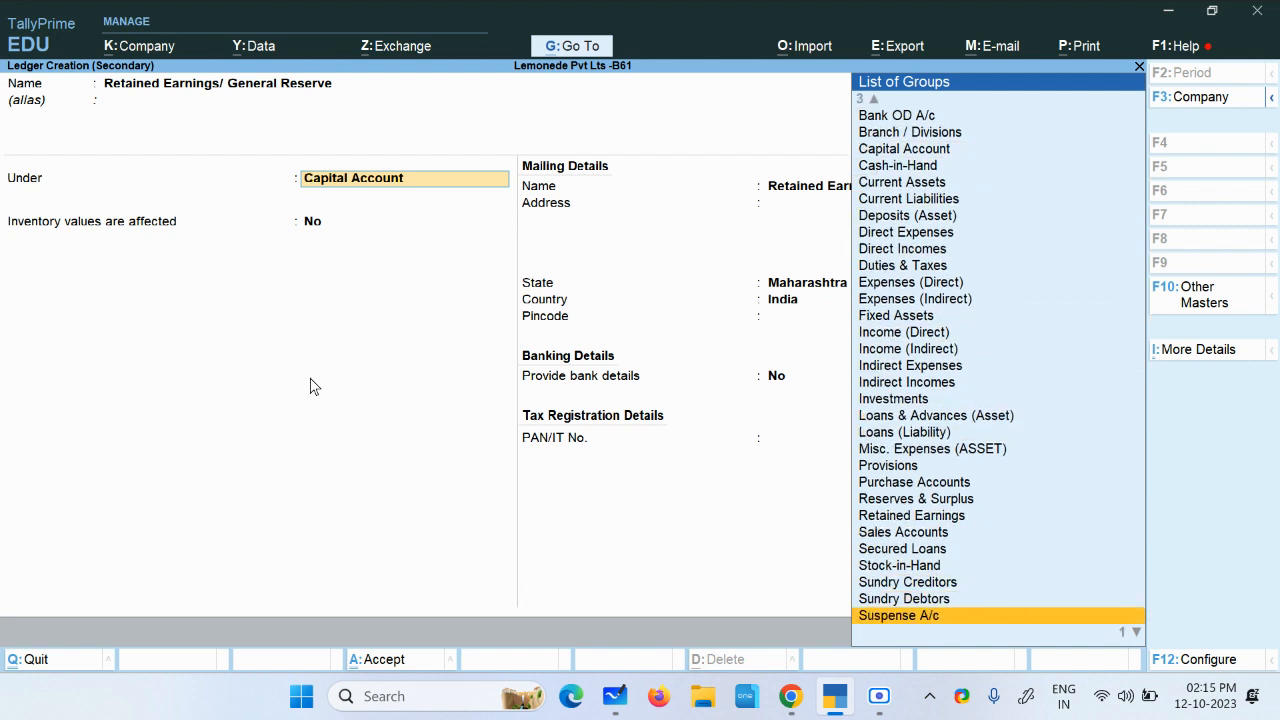
pyautogui.press('Up')
pyautogui.press('Up')
pyautogui.press('Up')
pyautogui.press('Up')
pyautogui.press('Up')
pyautogui.press('Up')
pyautogui.press('Up')
pyautogui.press('Up')
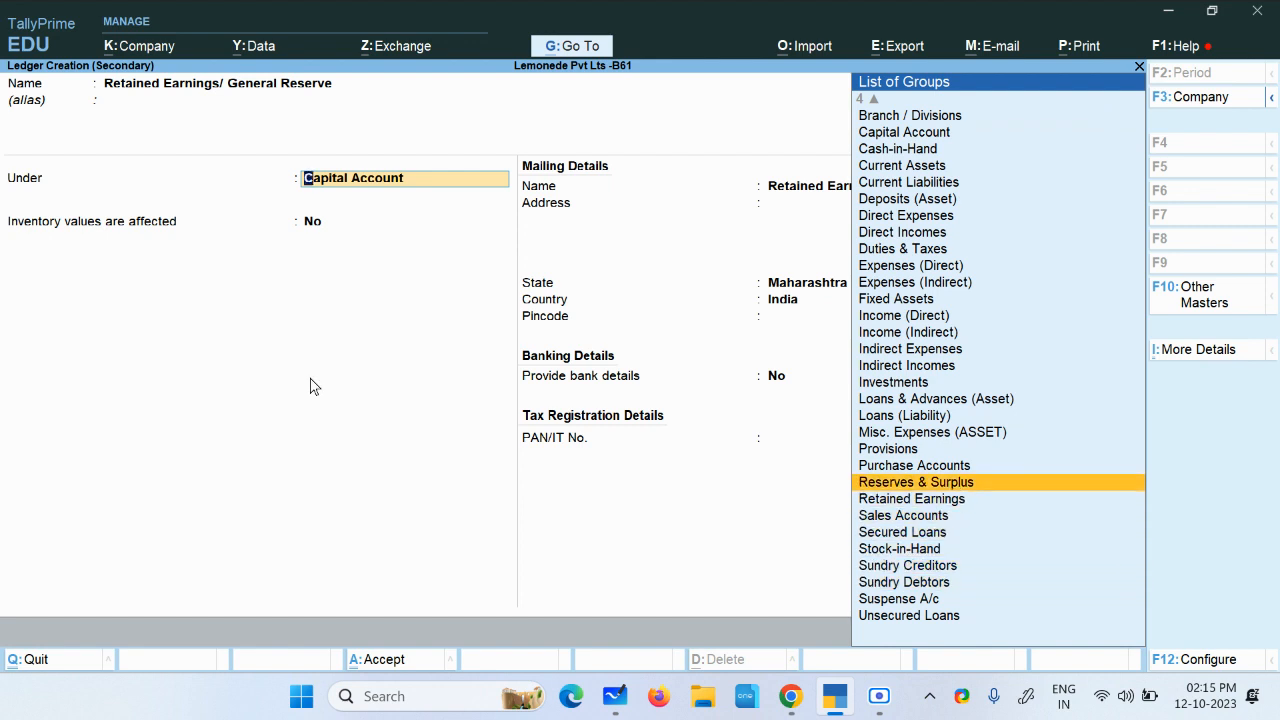
pyautogui.press('Down')
pyautogui.press('Up')
pyautogui.press('Down')
pyautogui.press('Up')
pyautogui.press('Down')
pyautogui.press('Return')
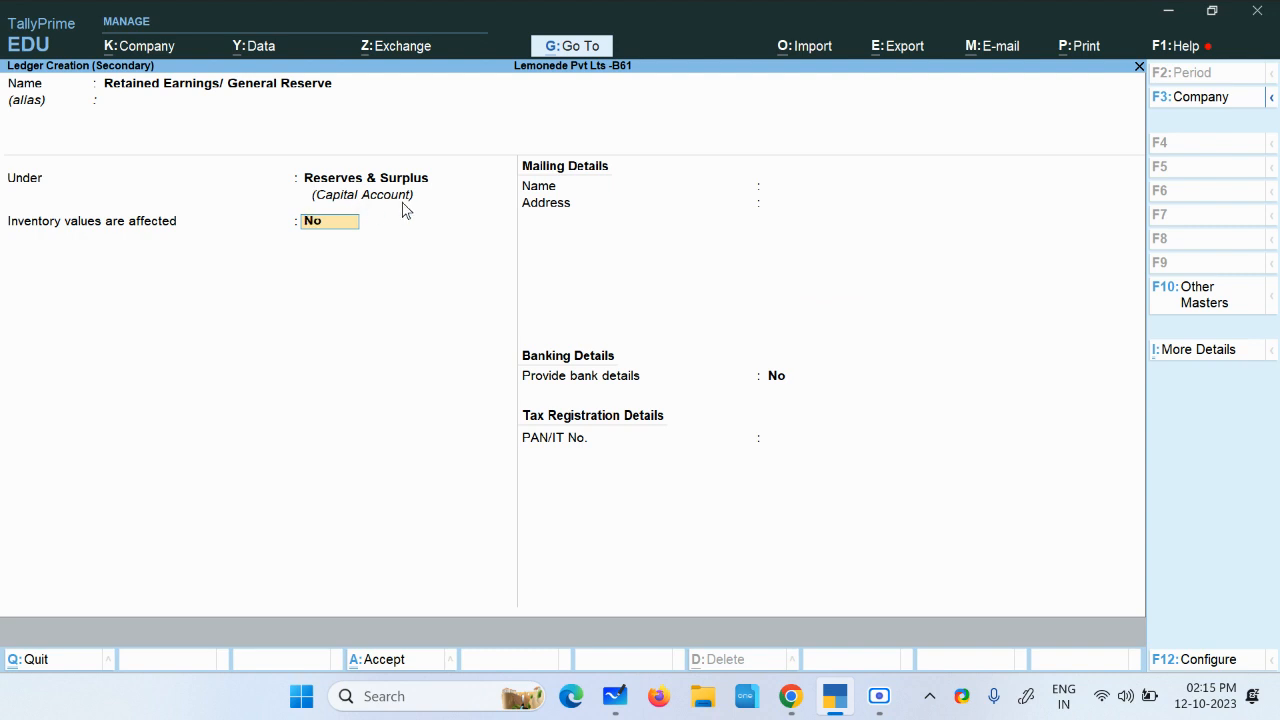
pyautogui.press('BackSpace')
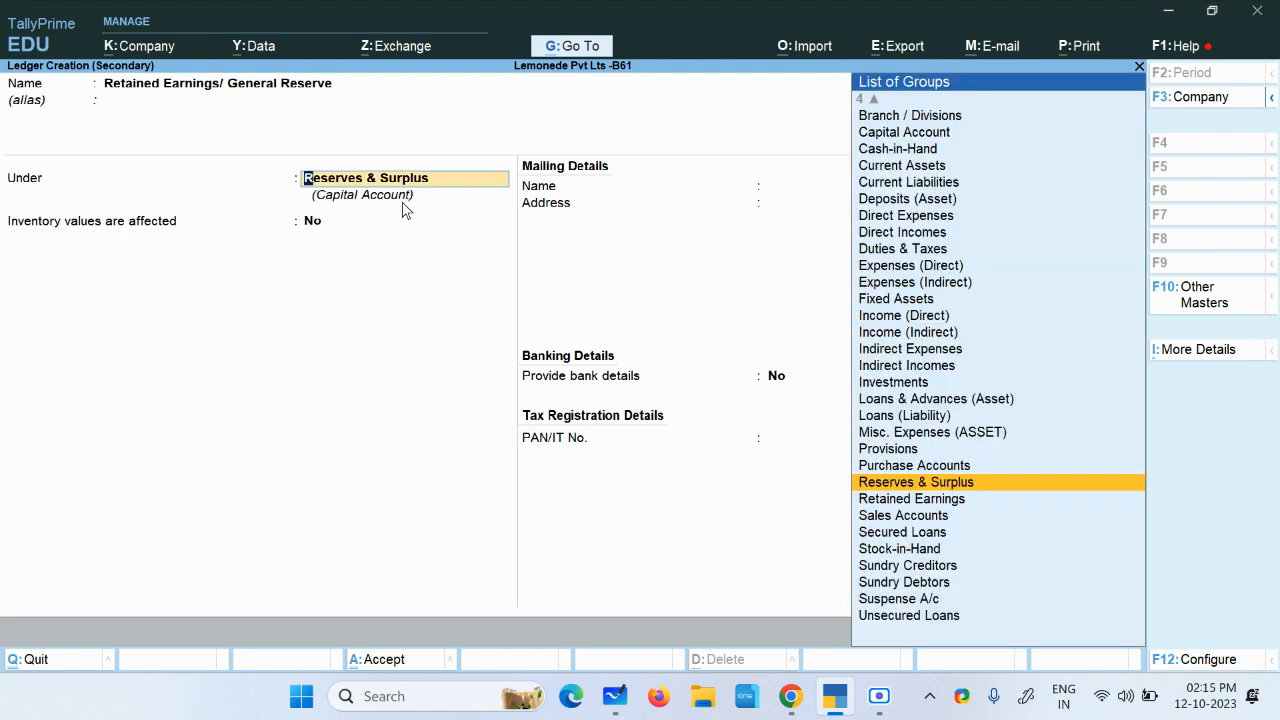
pyautogui.press('Down')
pyautogui.press('Return')
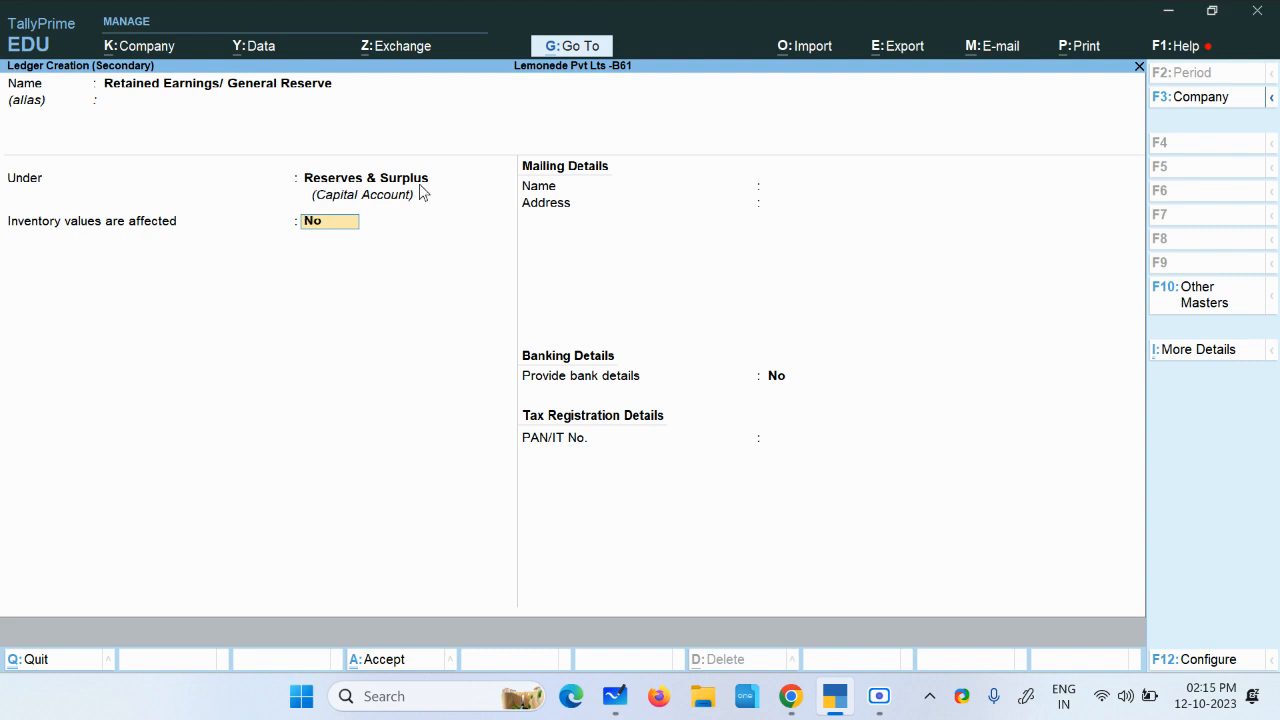
pyautogui.press('BackSpace')
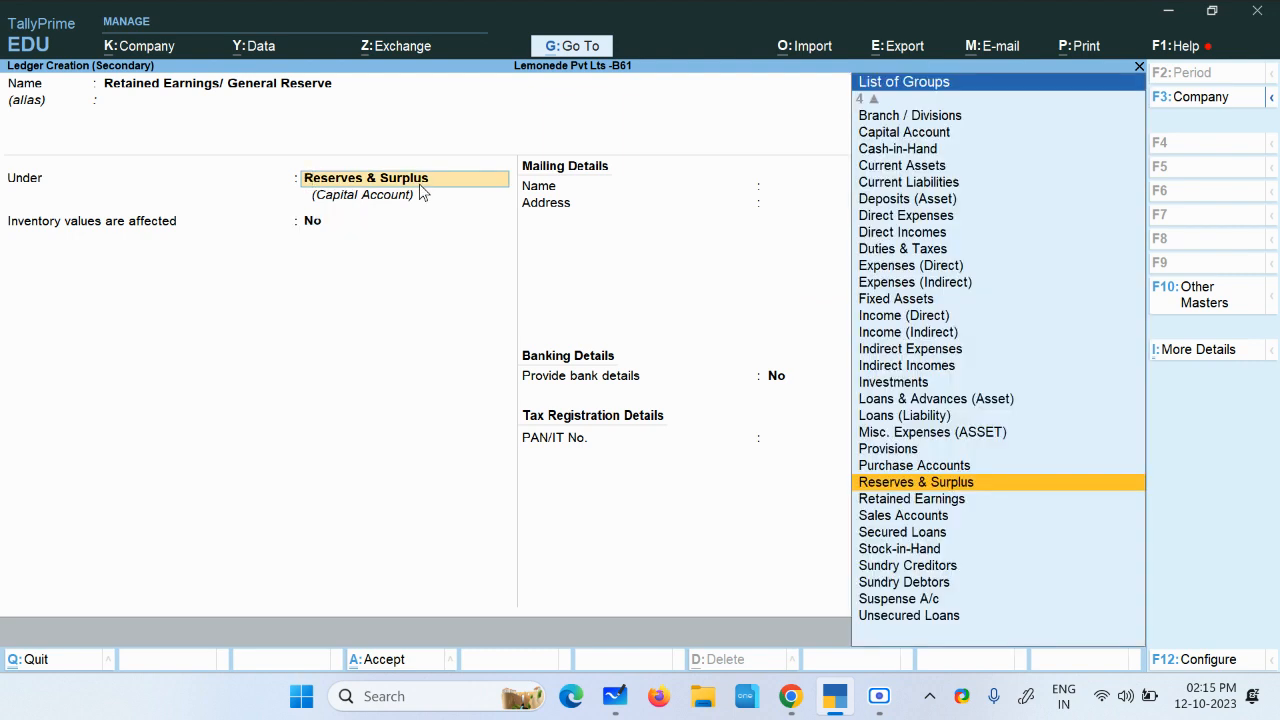
pyautogui.press('Down')
pyautogui.press('Up')
pyautogui.press('Down')
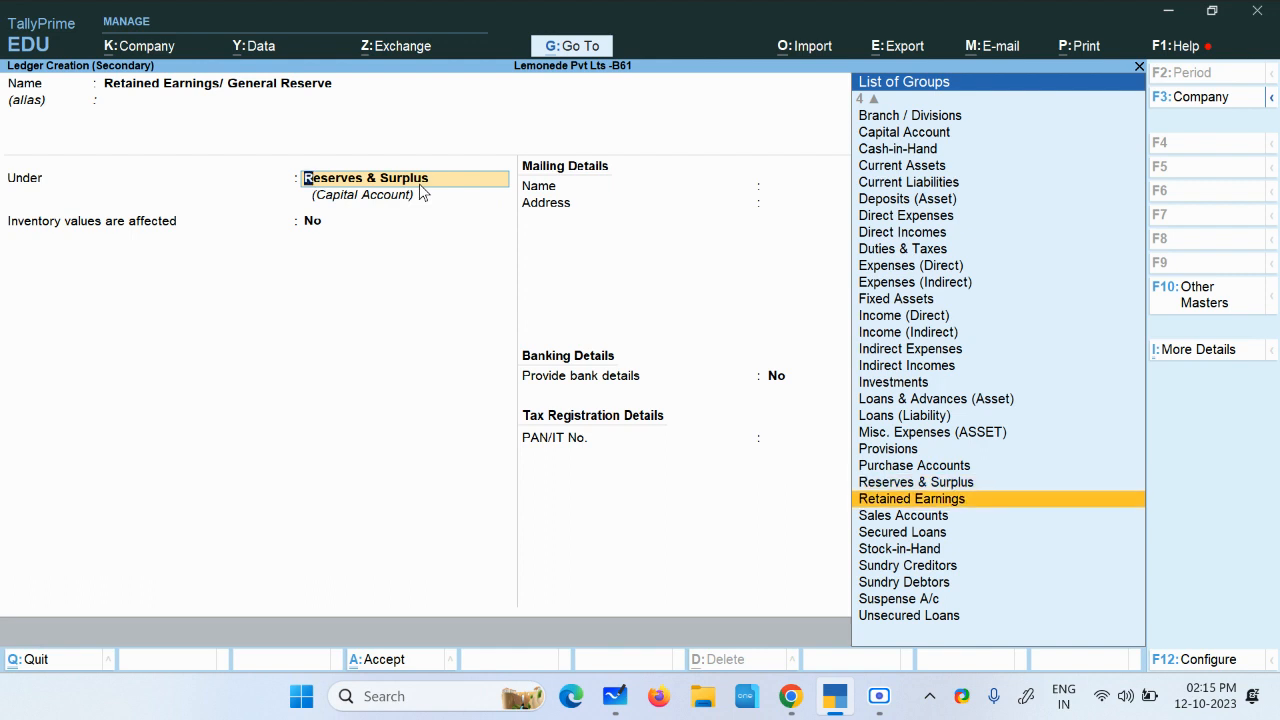
pyautogui.press('Return')
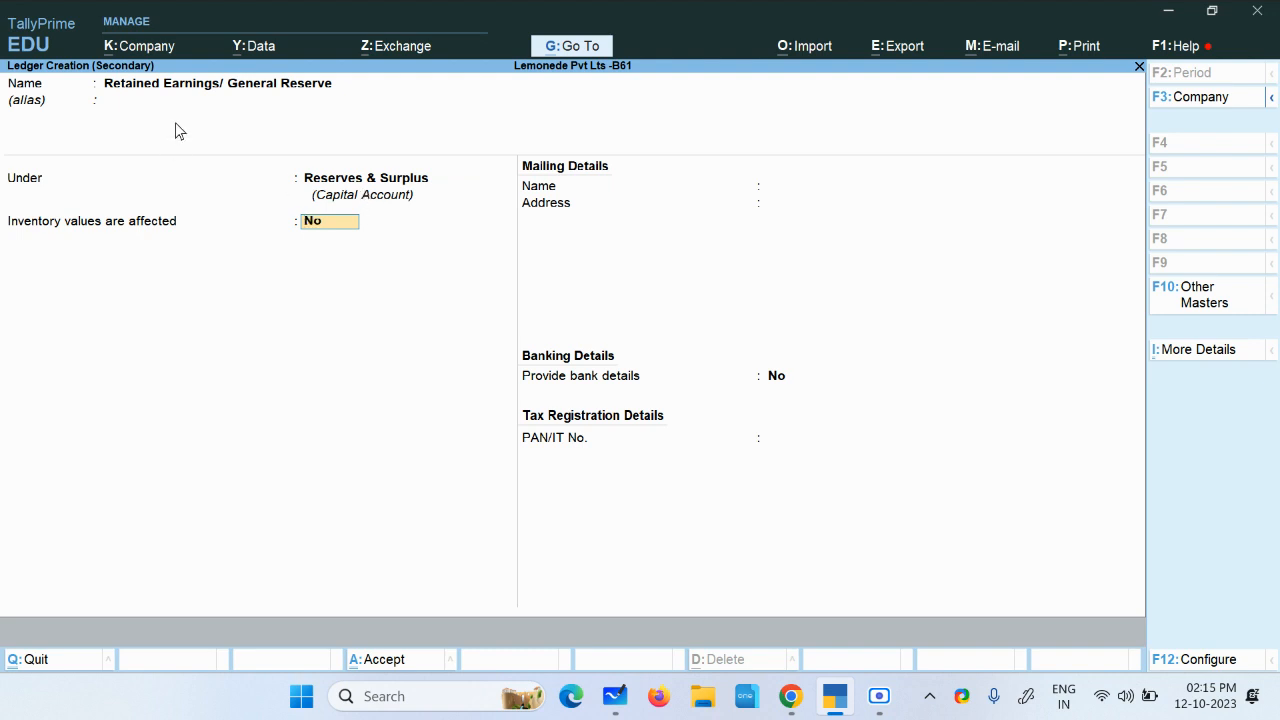
# Save the Retained Earnings/ General Reserve ledger and accept 157 as its credit amount in the journal
pyautogui.hotkey('ctrl', 'a')
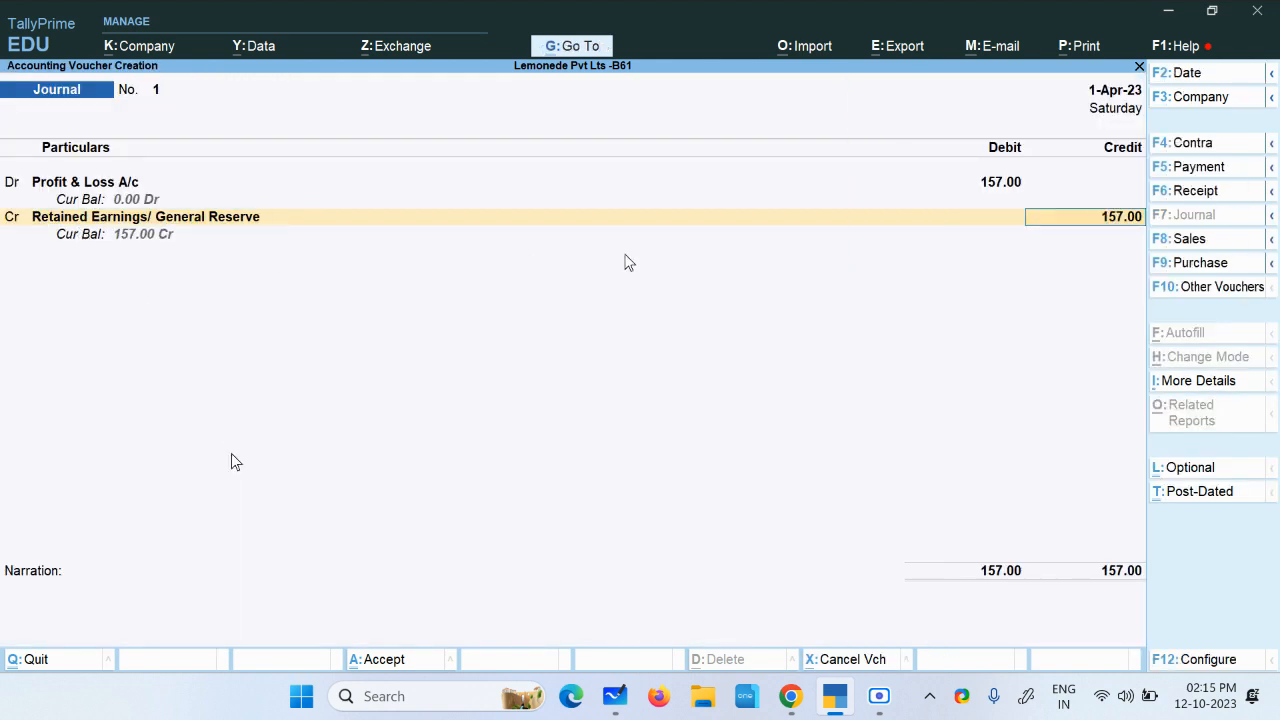
pyautogui.press('Return')
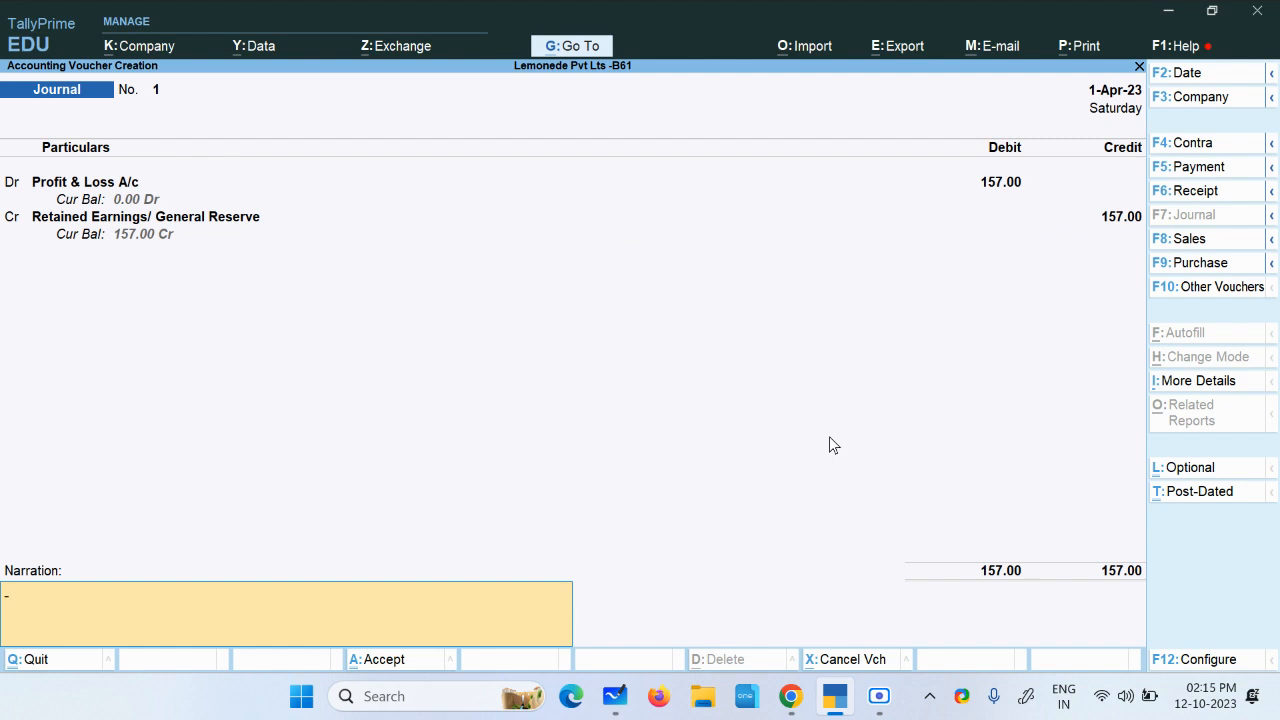
pyautogui.write('closin')
pyautogui.write('g')
pyautogui.press('BackSpace')
pyautogui.press('BackSpace')
pyautogui.press('BackSpace')
pyautogui.press('BackSpace')
pyautogui.press('BackSpace')
pyautogui.press('BackSpace')
# Enter the narration "Earning transferd to Reseves" and save the journal voucher
pyautogui.write('Earning transfered')
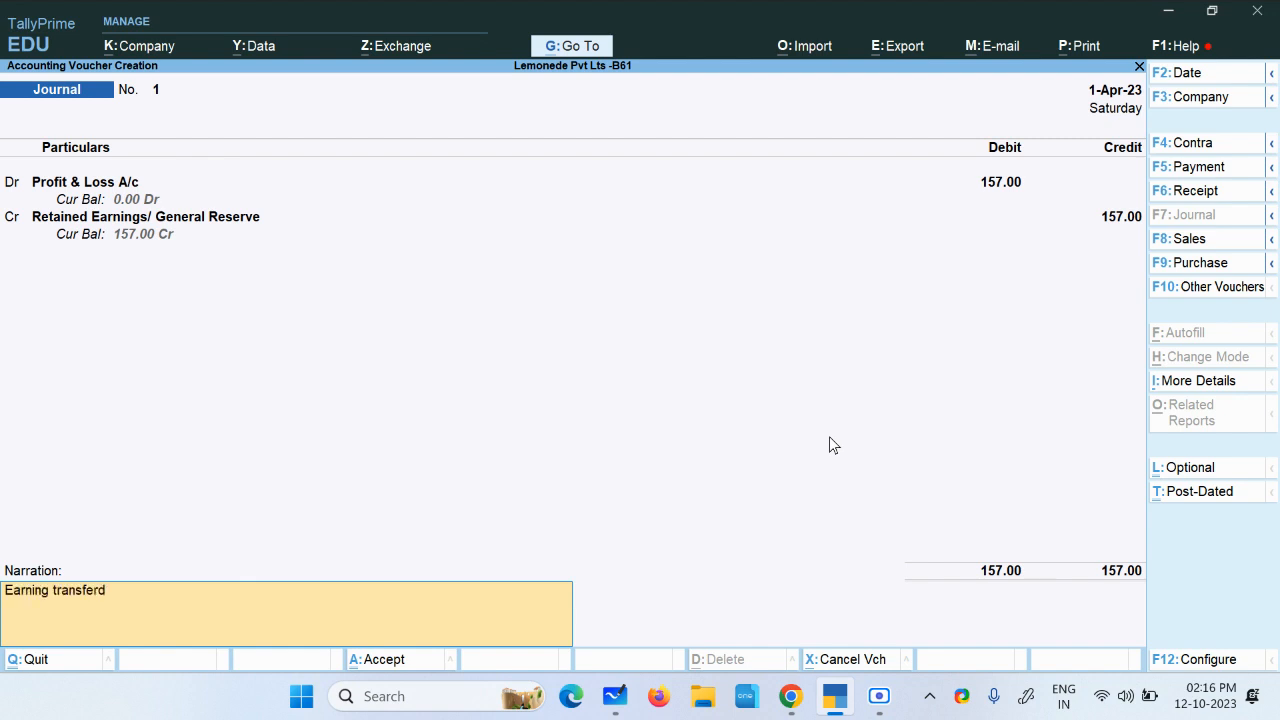
pyautogui.write(' to Reseves')
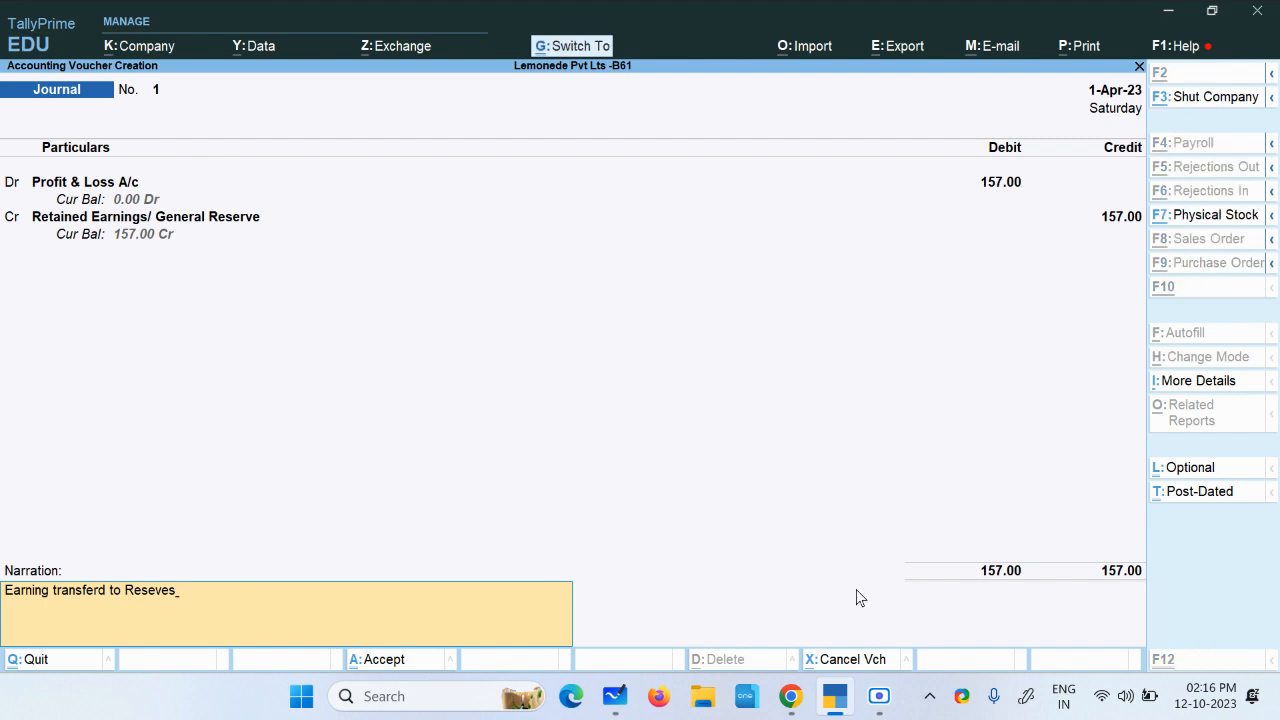
pyautogui.hotkey('ctrl', 'a')
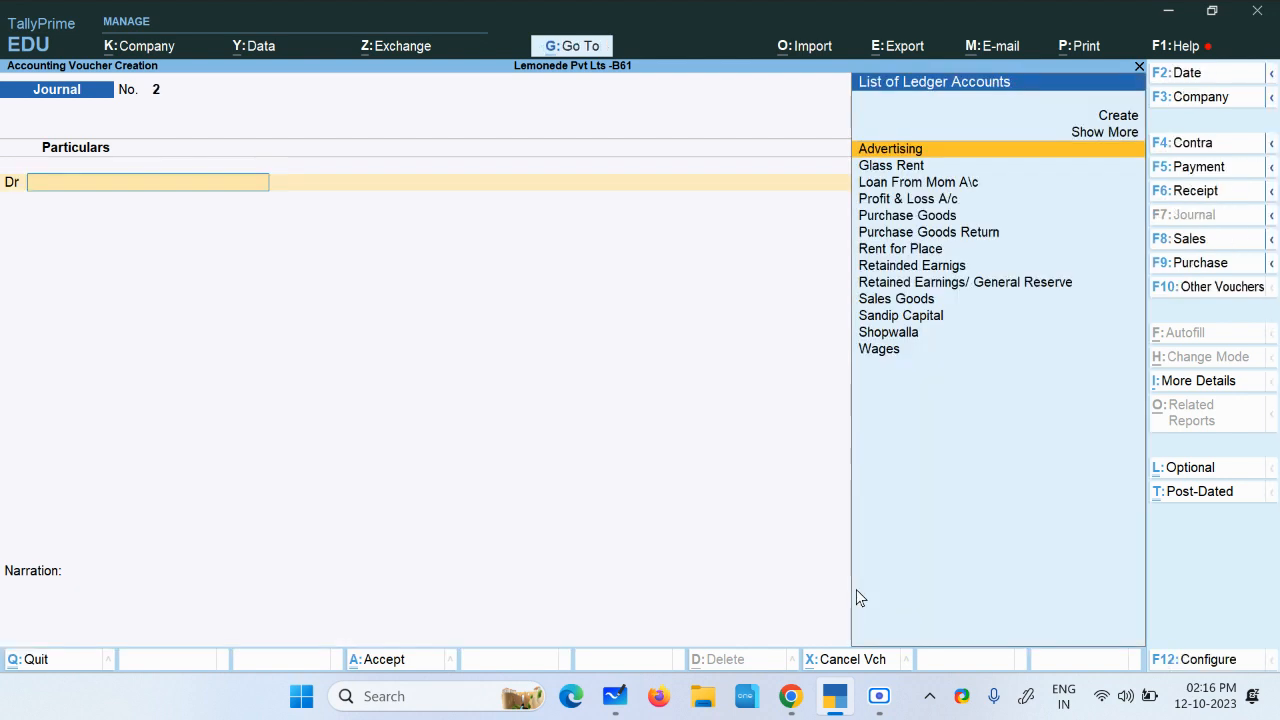
# Open the Balance Sheet and drill into the Capital Account to examine its Reserves & Surplus and owner's capital balances
pyautogui.click(588, 46)
pyautogui.click(370, 312)
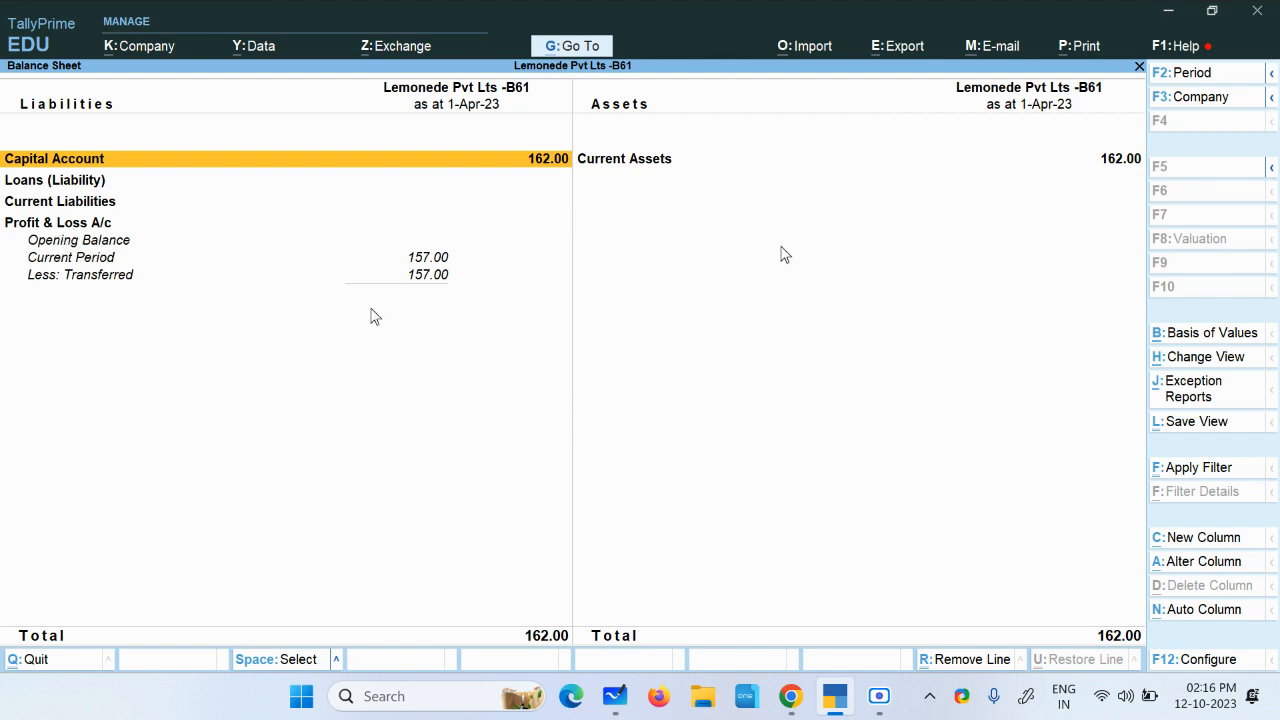
pyautogui.press('Return')
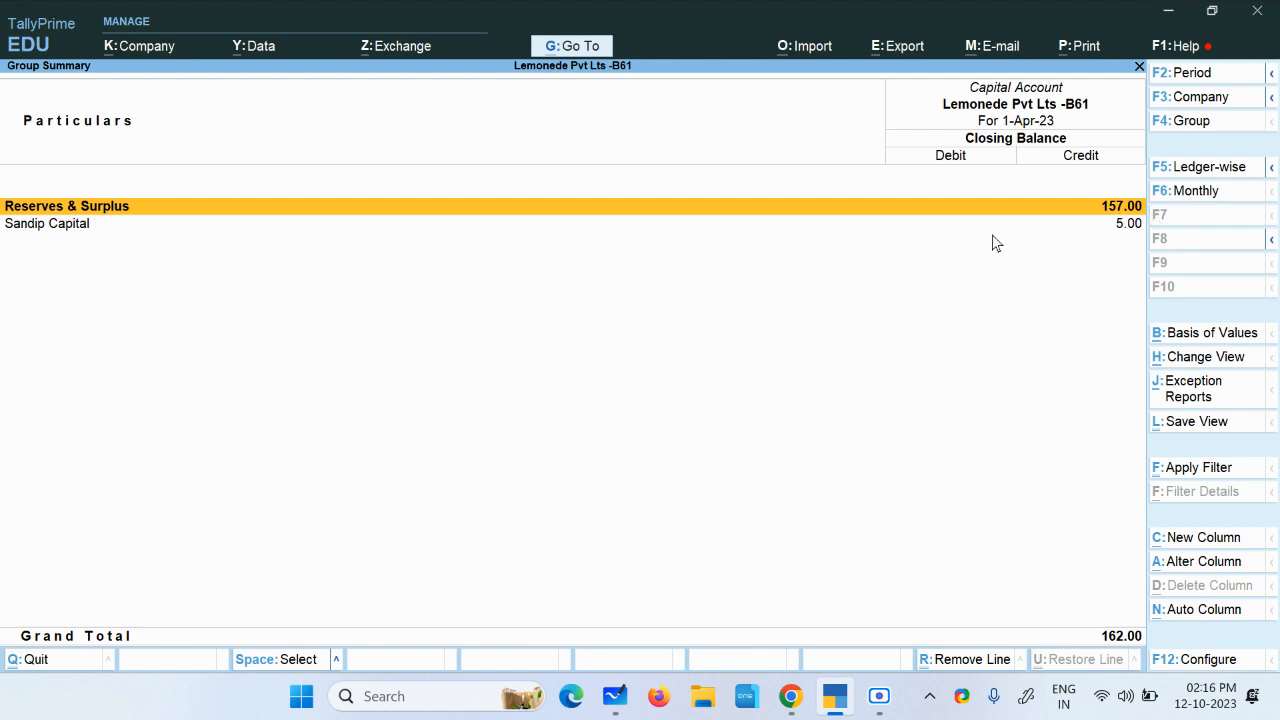
pyautogui.click(49, 240)
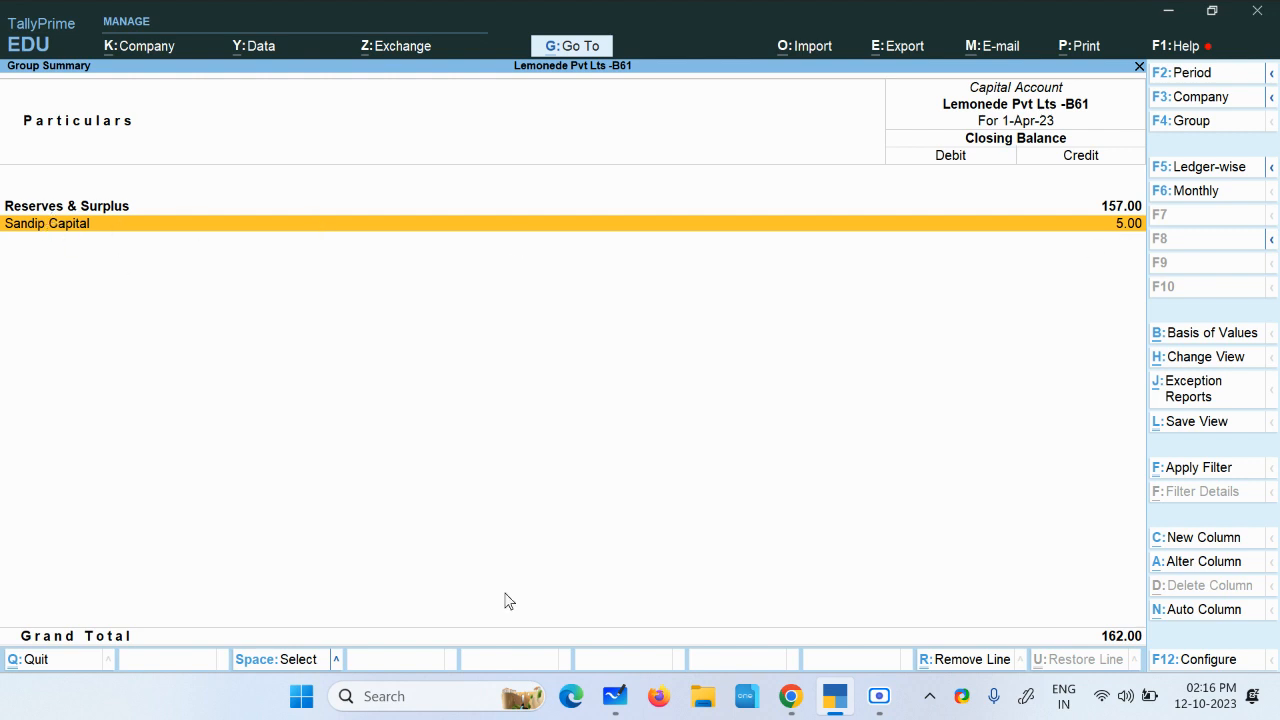
pyautogui.click(879, 696)
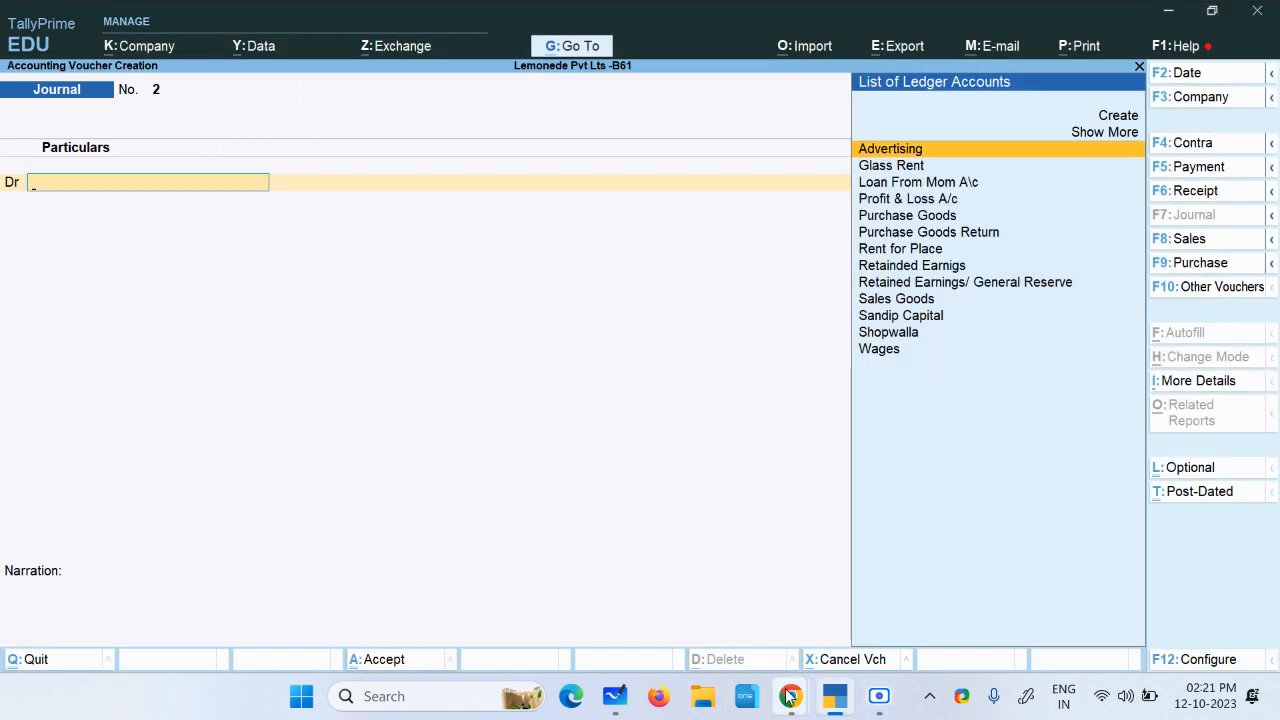
pyautogui.click(790, 696)
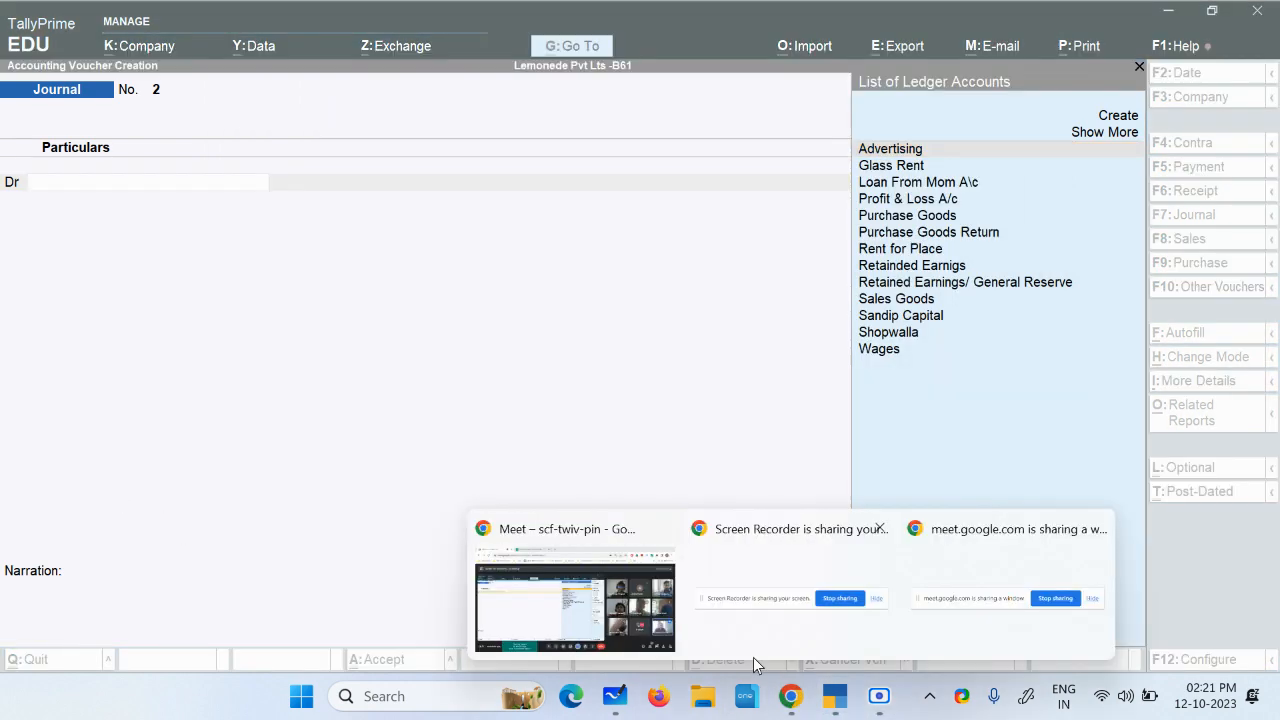
pyautogui.click(883, 537)
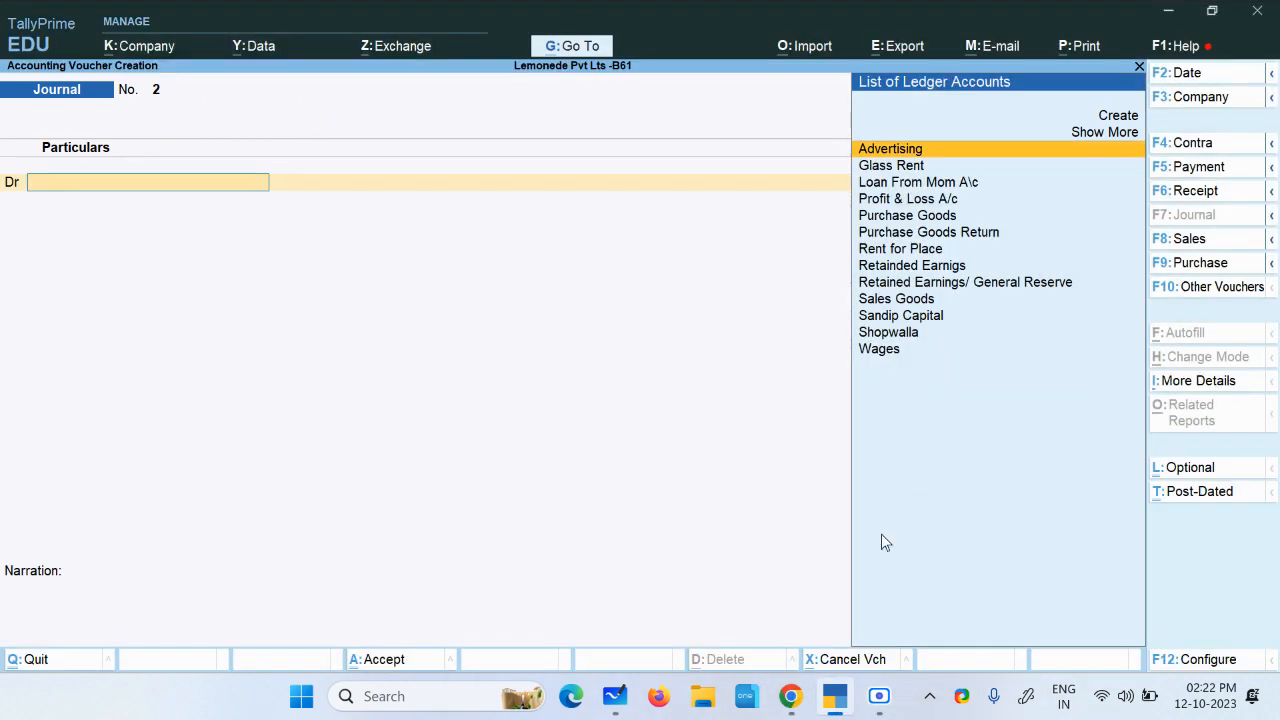
pyautogui.click(879, 696)
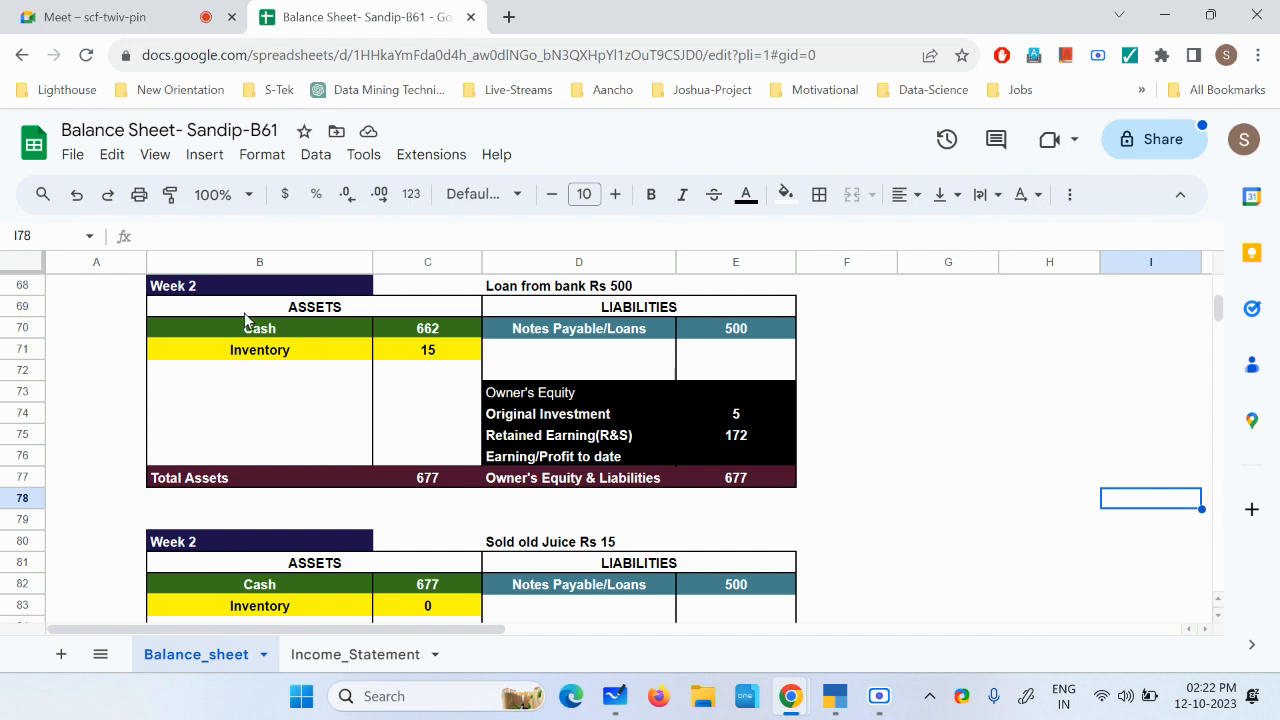
# Check the Week 2 bank loan transaction in the Google Sheets balance sheet, then return to TallyPrime
pyautogui.click(245, 316)
pyautogui.click(516, 290)
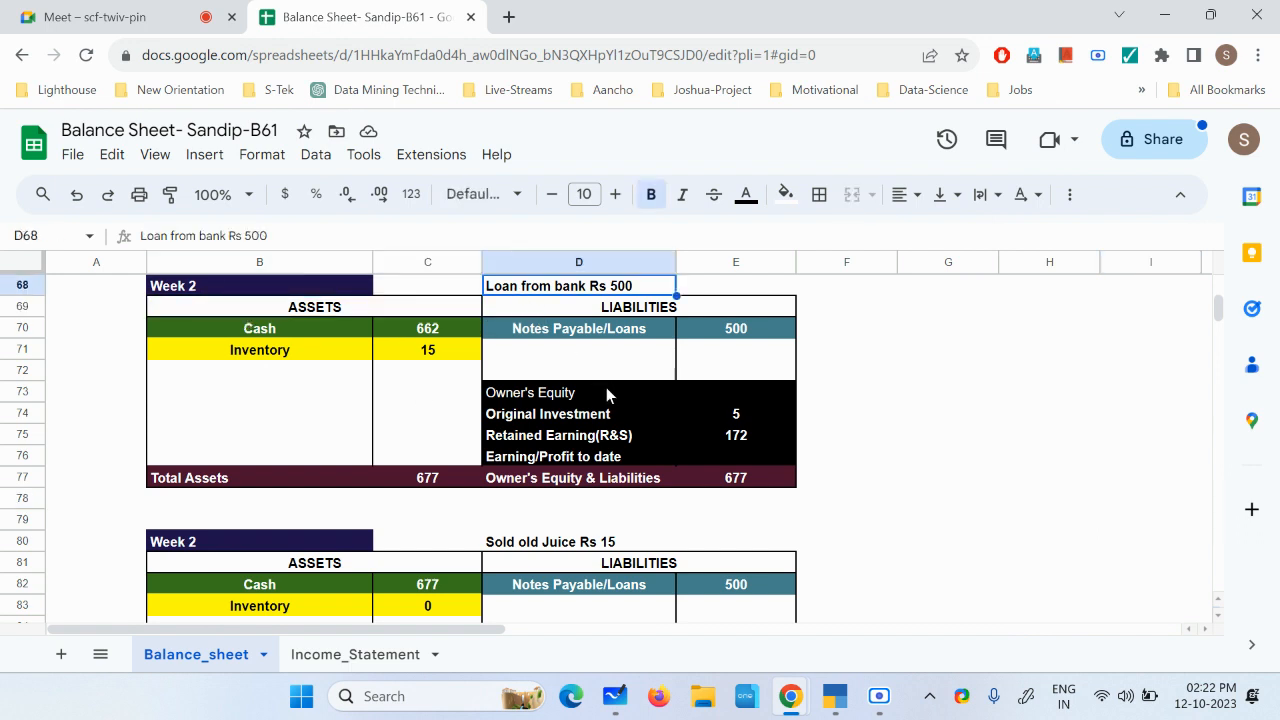
pyautogui.click(836, 704)
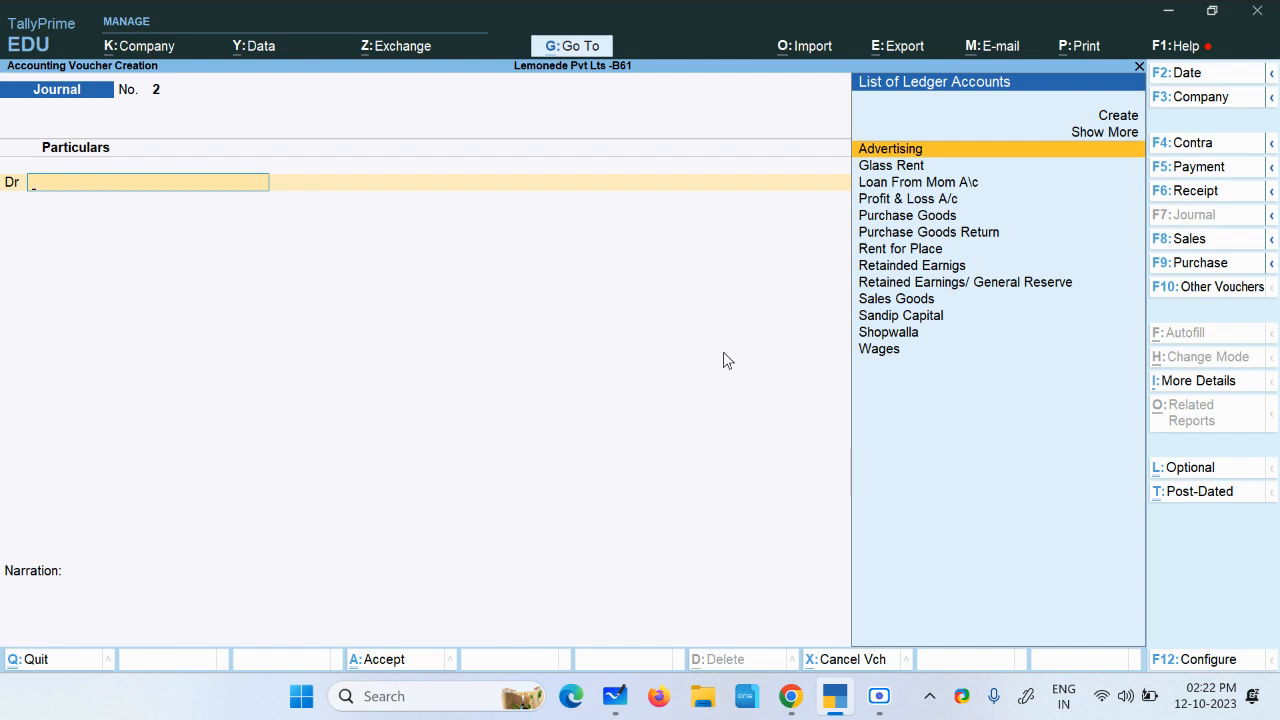
# Start a receipt voucher and begin a new ledger for its credit line, named "Loan From SBI Bank", without an alias
pyautogui.click(1212, 196)
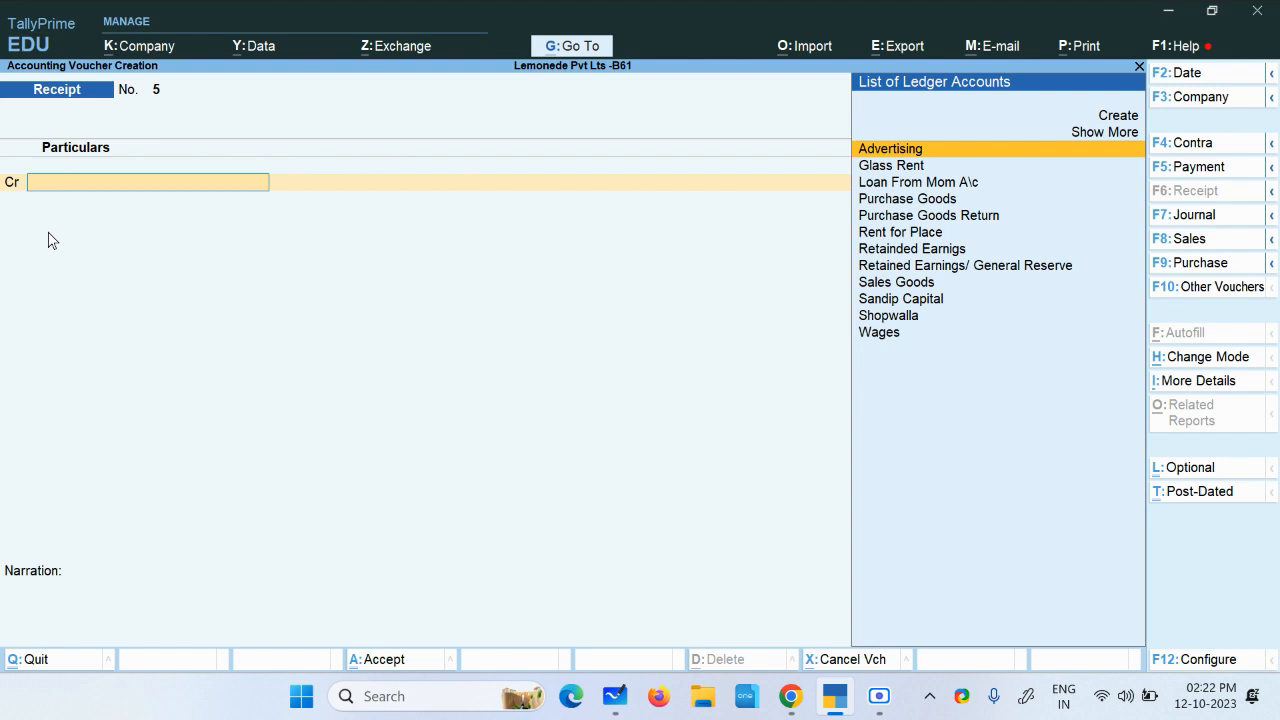
pyautogui.hotkey('alt', 'c')
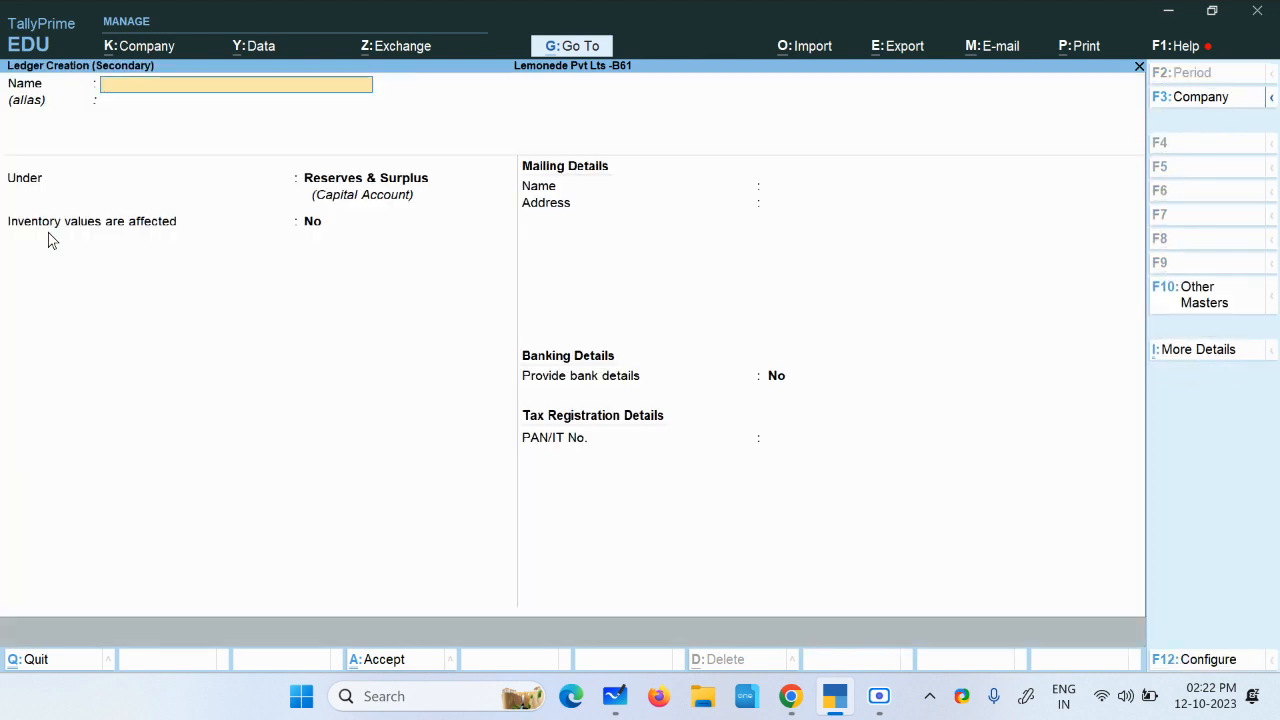
pyautogui.write('Loan From SBI Ban')
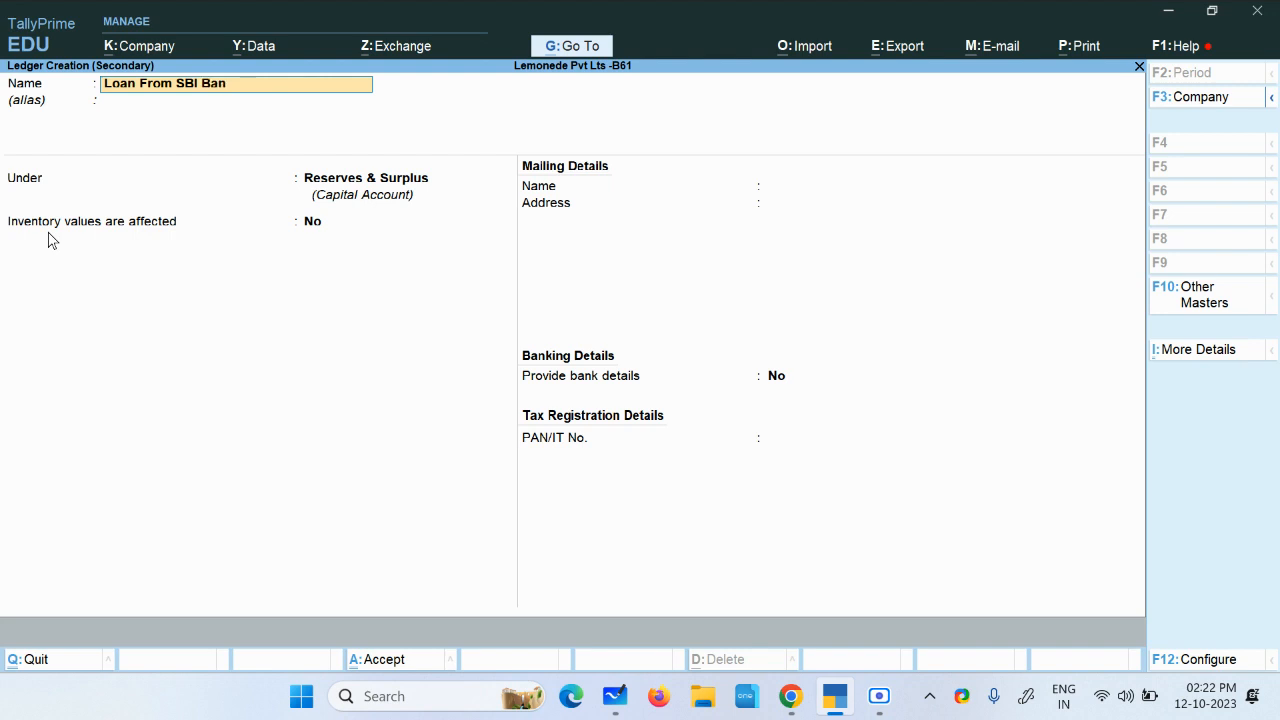
pyautogui.write('k')
pyautogui.press('Return')
pyautogui.press('Return')
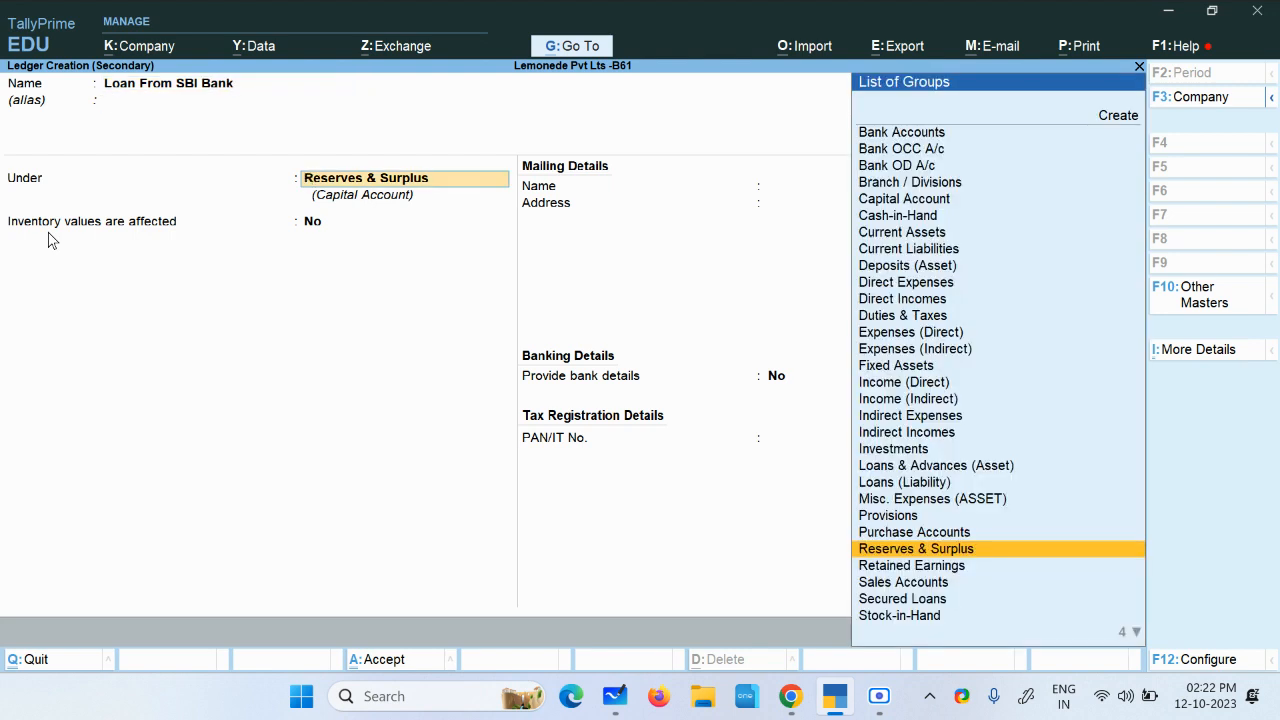
# Place the new loan ledger under the Secured Loans group and save it
pyautogui.press('Down')
pyautogui.press('Down')
pyautogui.press('Down')
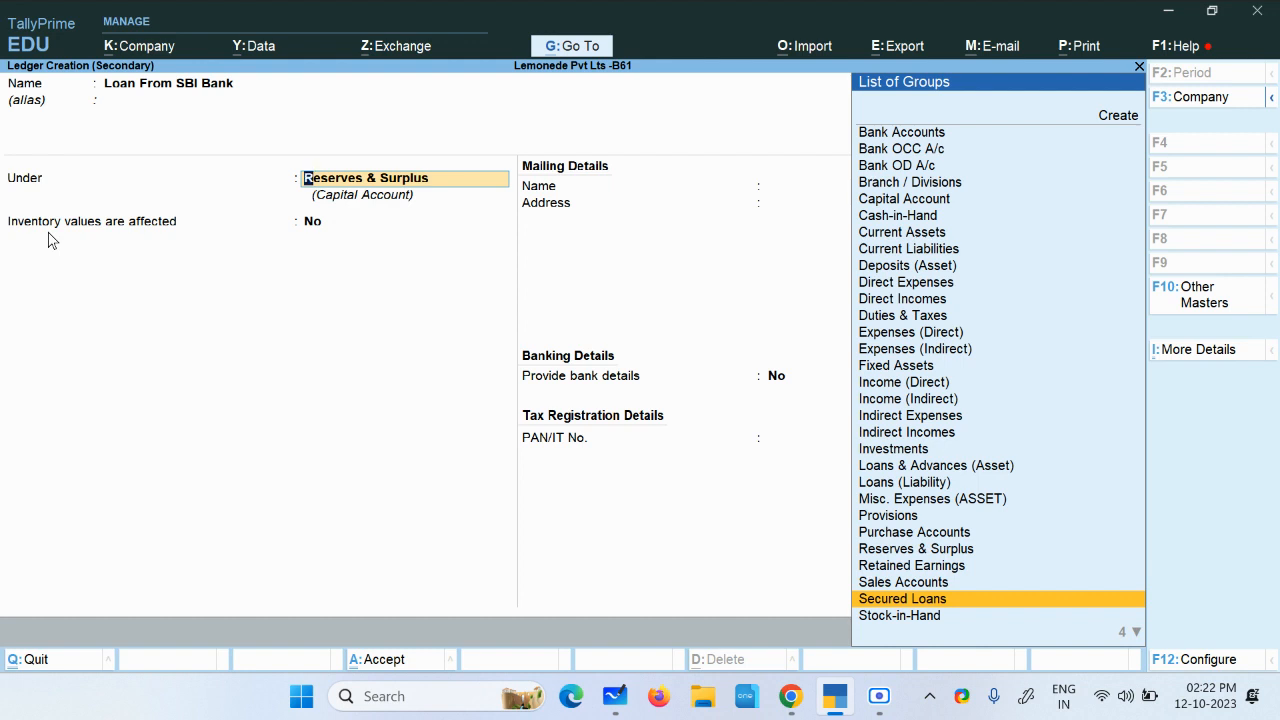
pyautogui.press('Return')
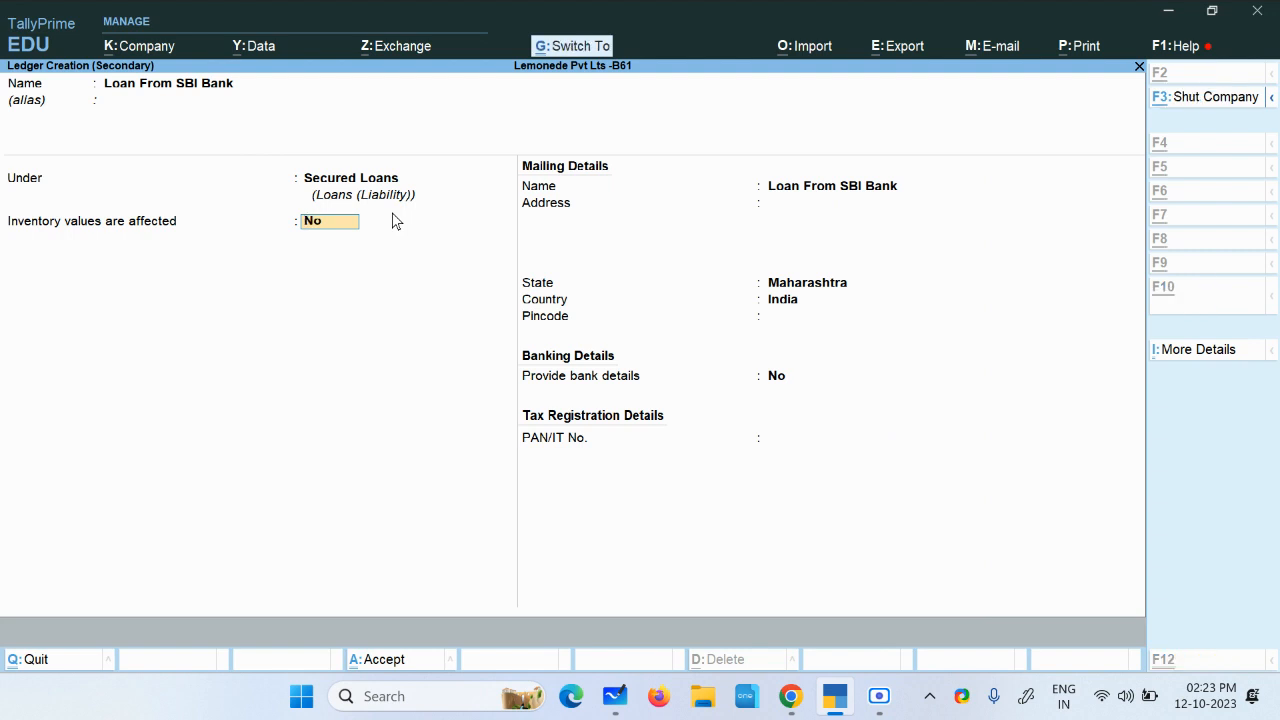
pyautogui.hotkey('ctrl', 'a')
# Credit Loan From SBI Bank with 500 and begin the receipt's debit line
pyautogui.write('500')
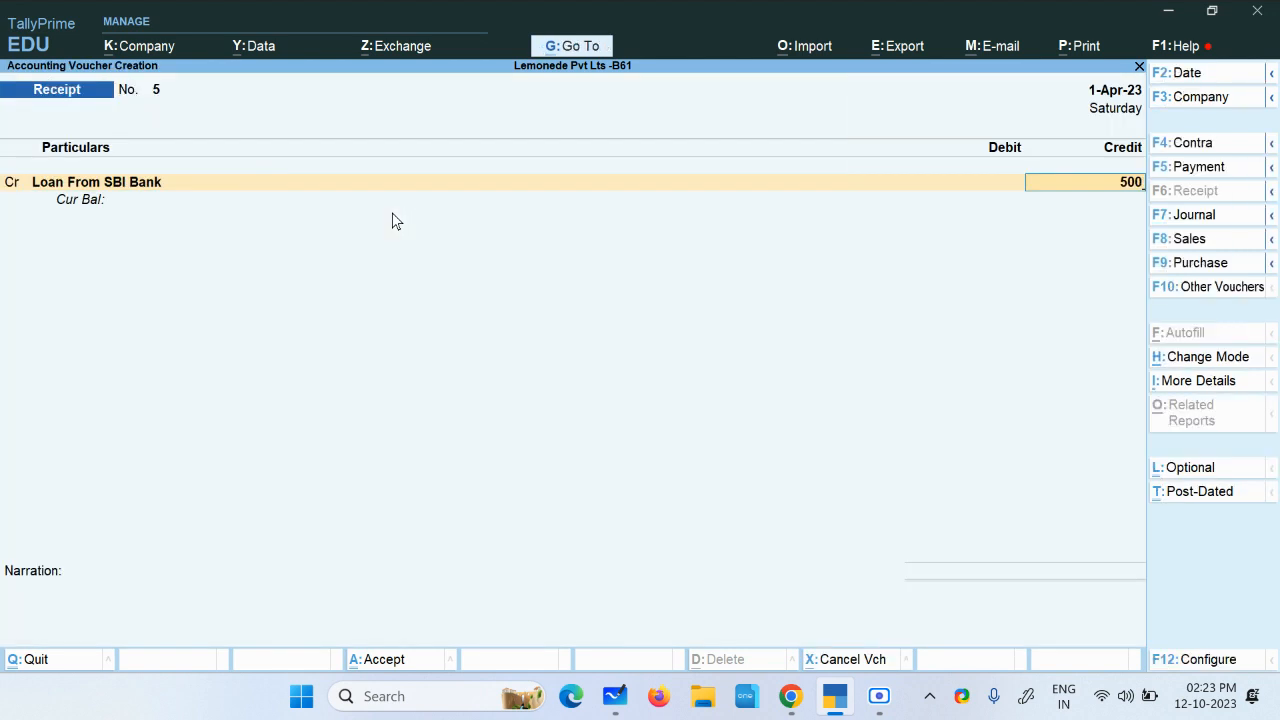
pyautogui.press('Return')
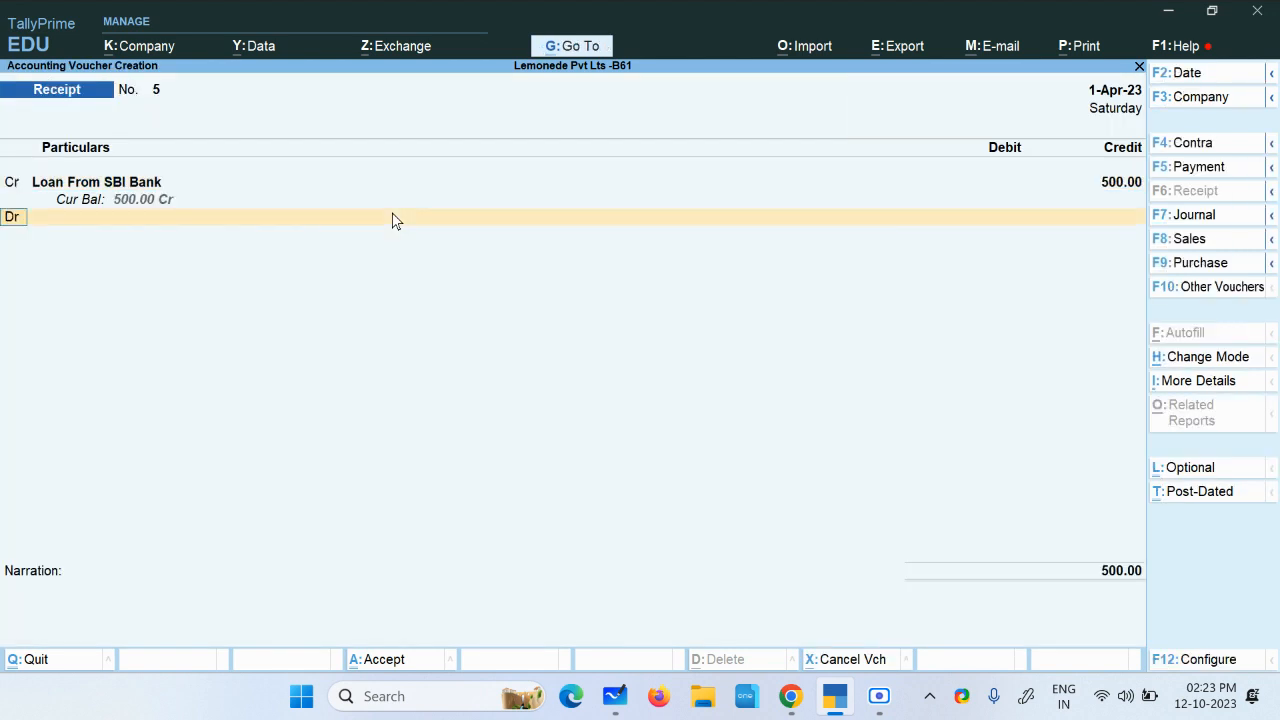
pyautogui.press('Return')
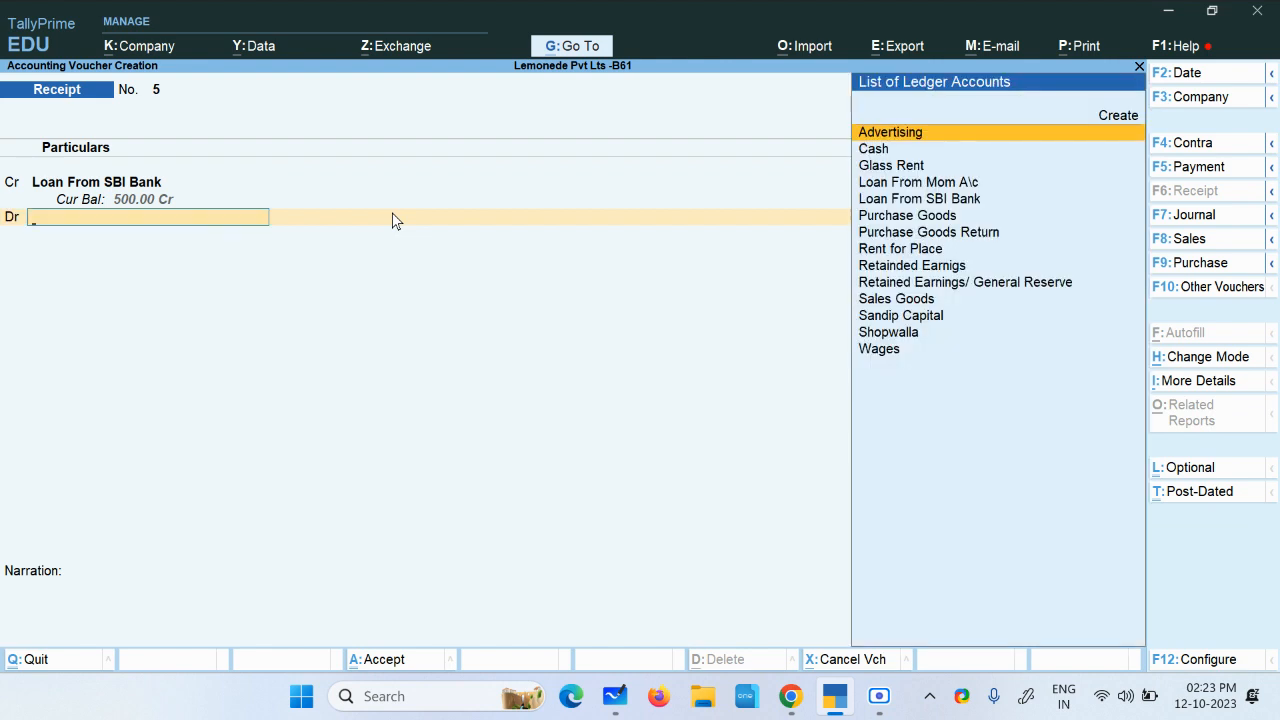
# Debit Cash with 500 and enter the narration "loan taken from bank" on the receipt
pyautogui.press('Down')
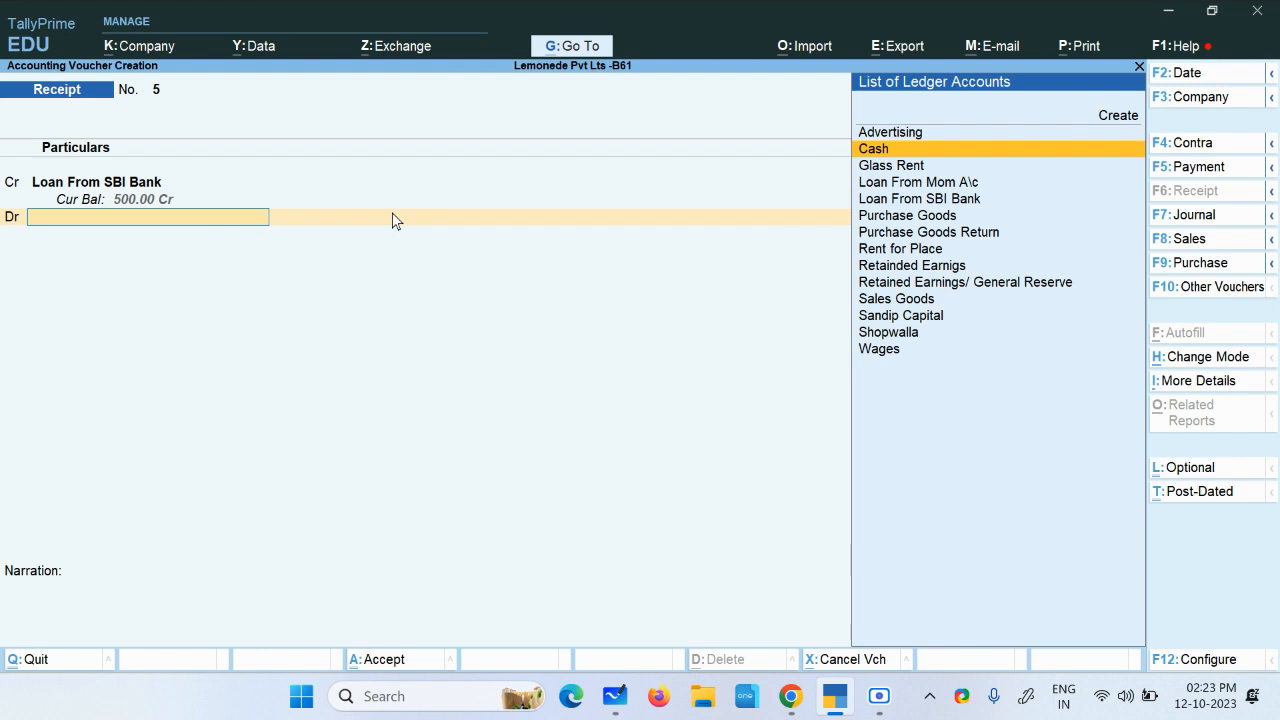
pyautogui.press('Return')
pyautogui.press('Return')
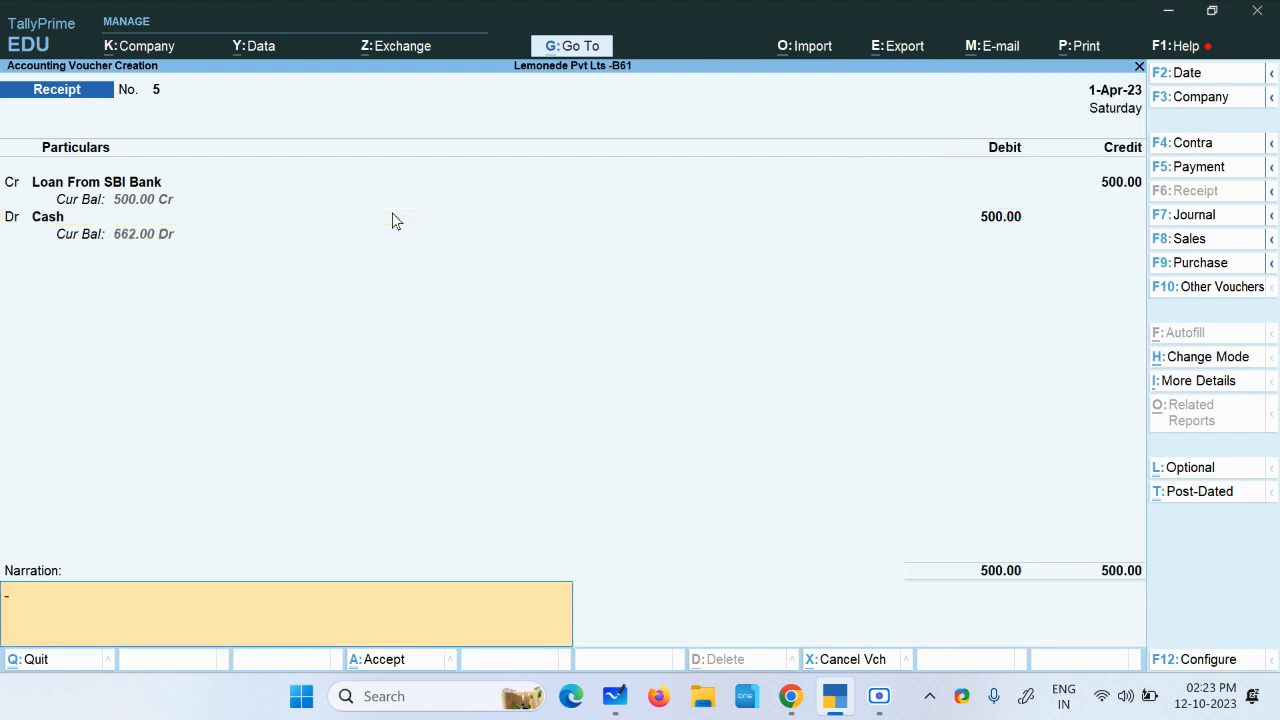
pyautogui.write('loan taken from bank')
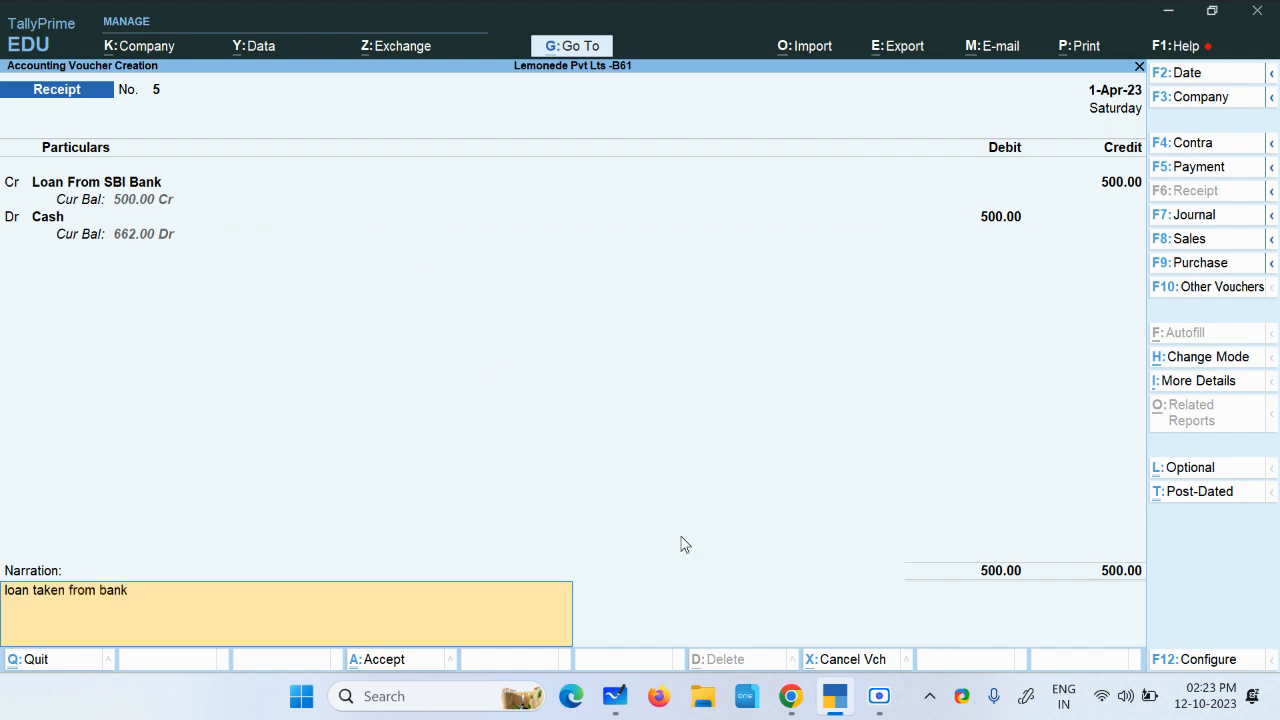
# Check the Week 2 old juice sale transaction in the Google Sheets balance sheet, then return to TallyPrime
pyautogui.click(879, 696)
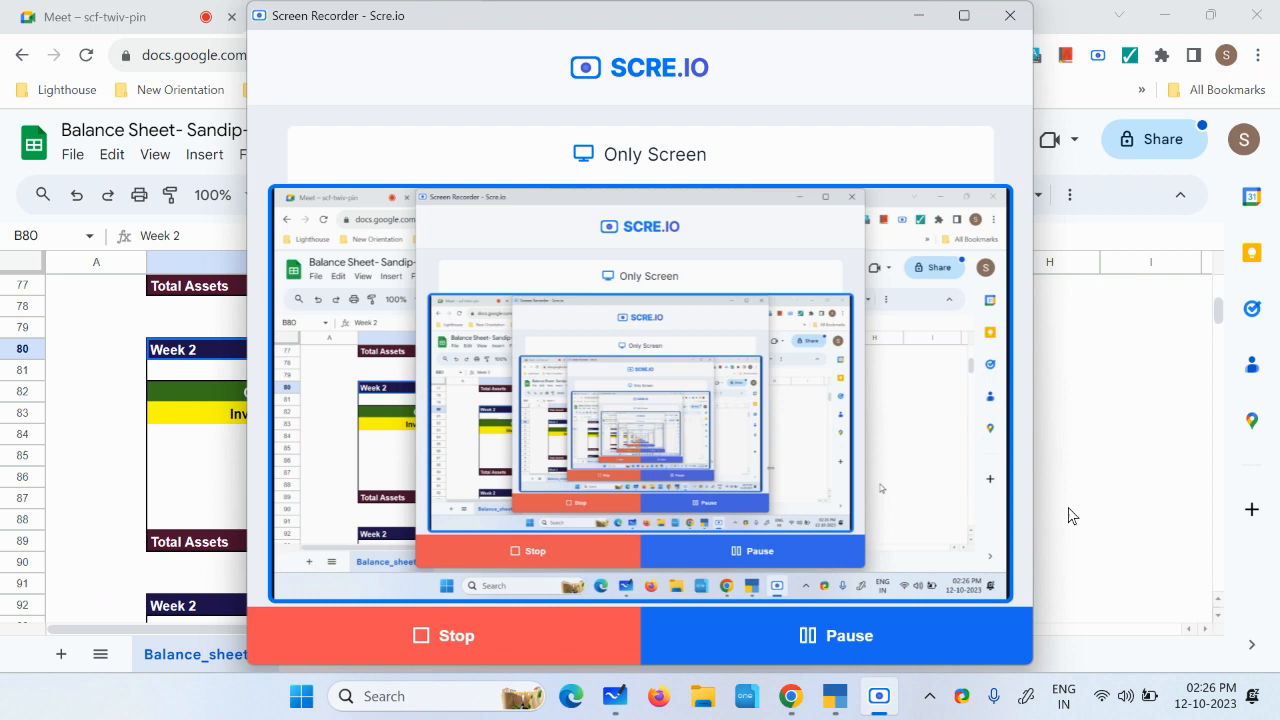
pyautogui.click(1072, 515)
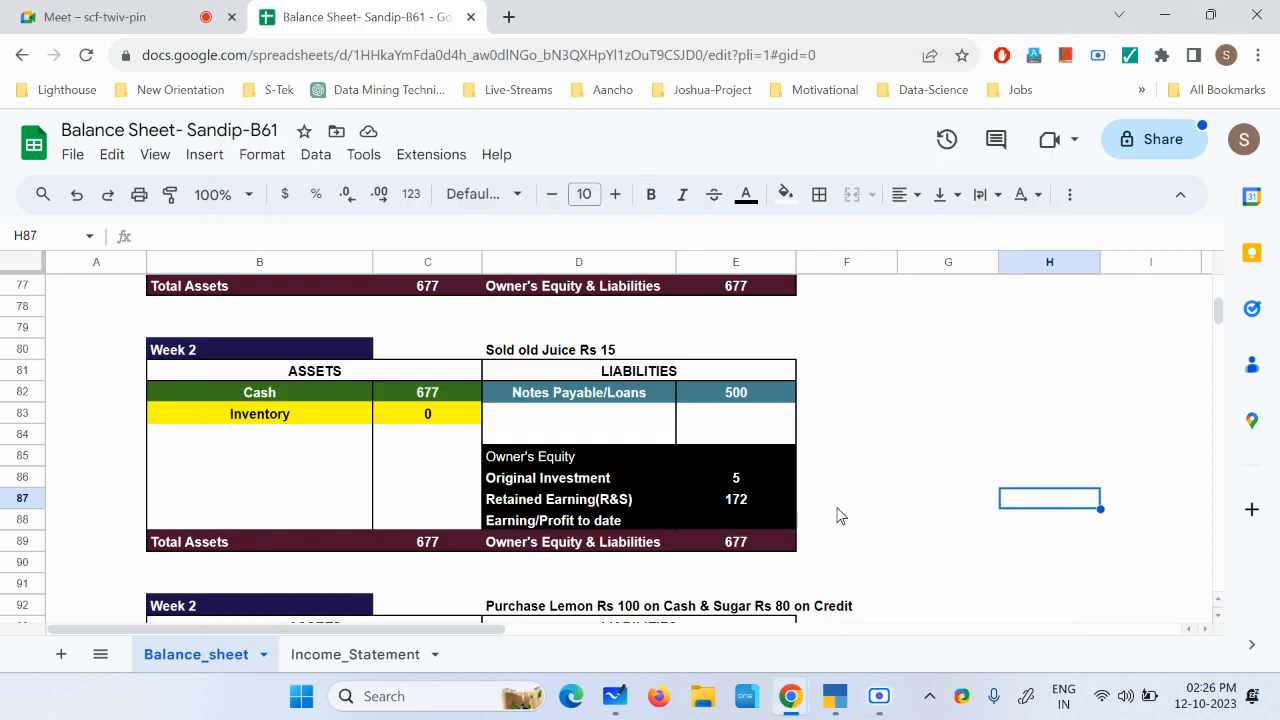
pyautogui.click(503, 357)
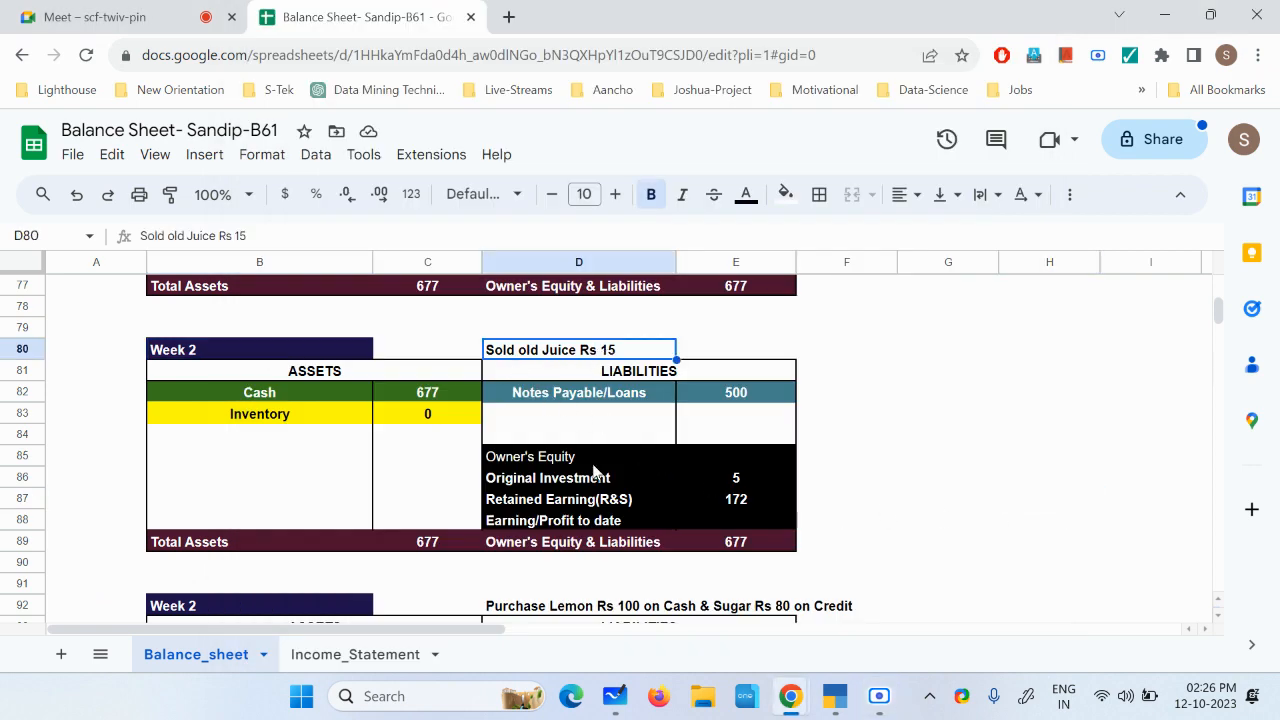
pyautogui.click(824, 692)
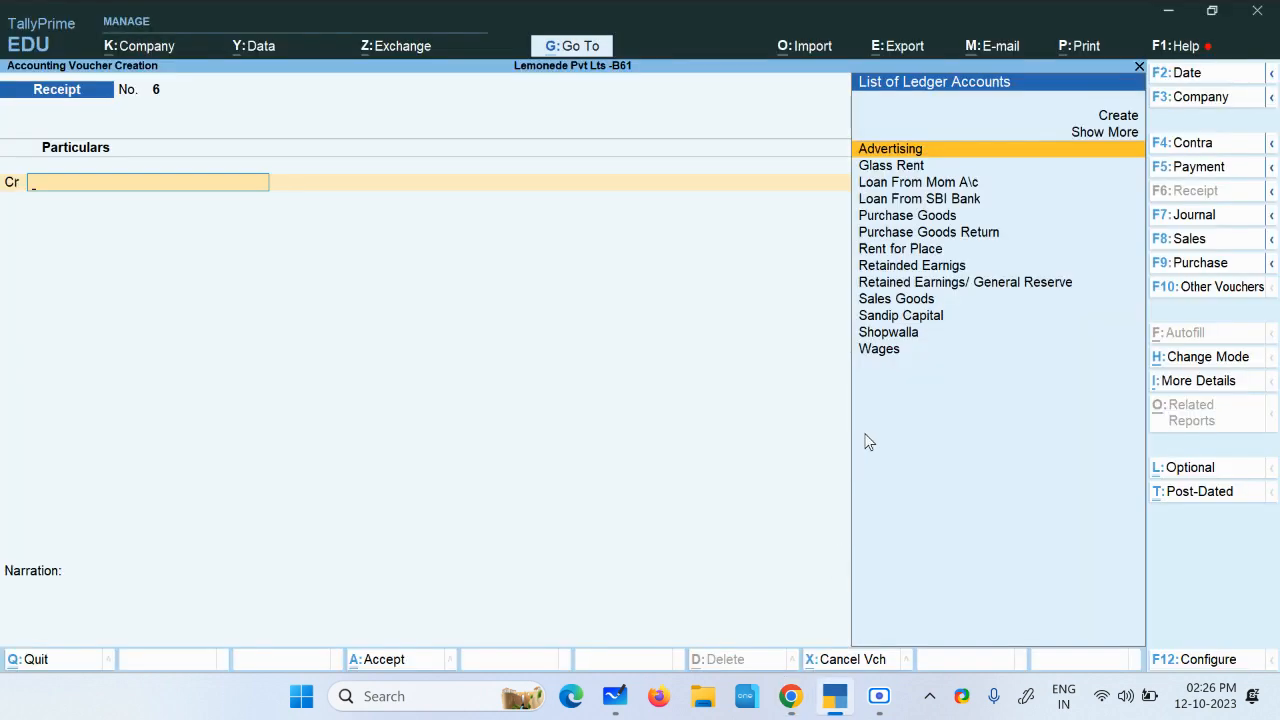
# Start a sales voucher in As Voucher mode and debit Cash with 15
pyautogui.click(1214, 250)
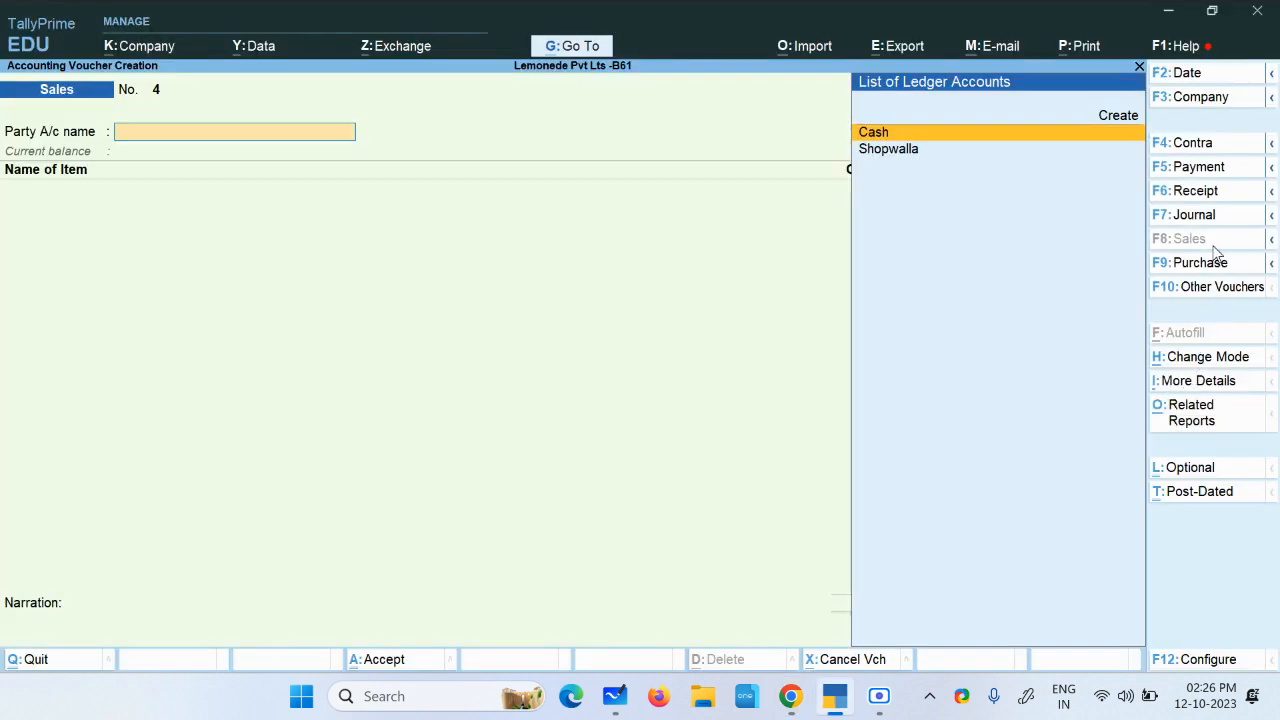
pyautogui.click(1200, 359)
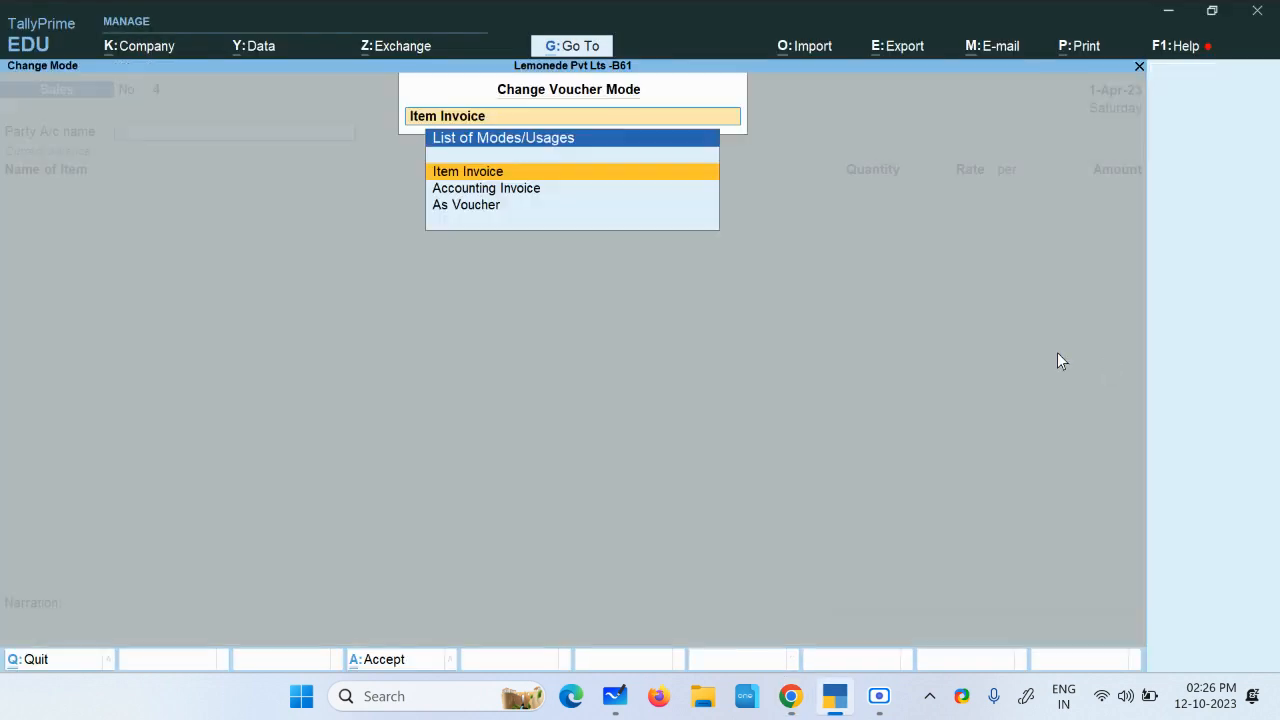
pyautogui.click(490, 206)
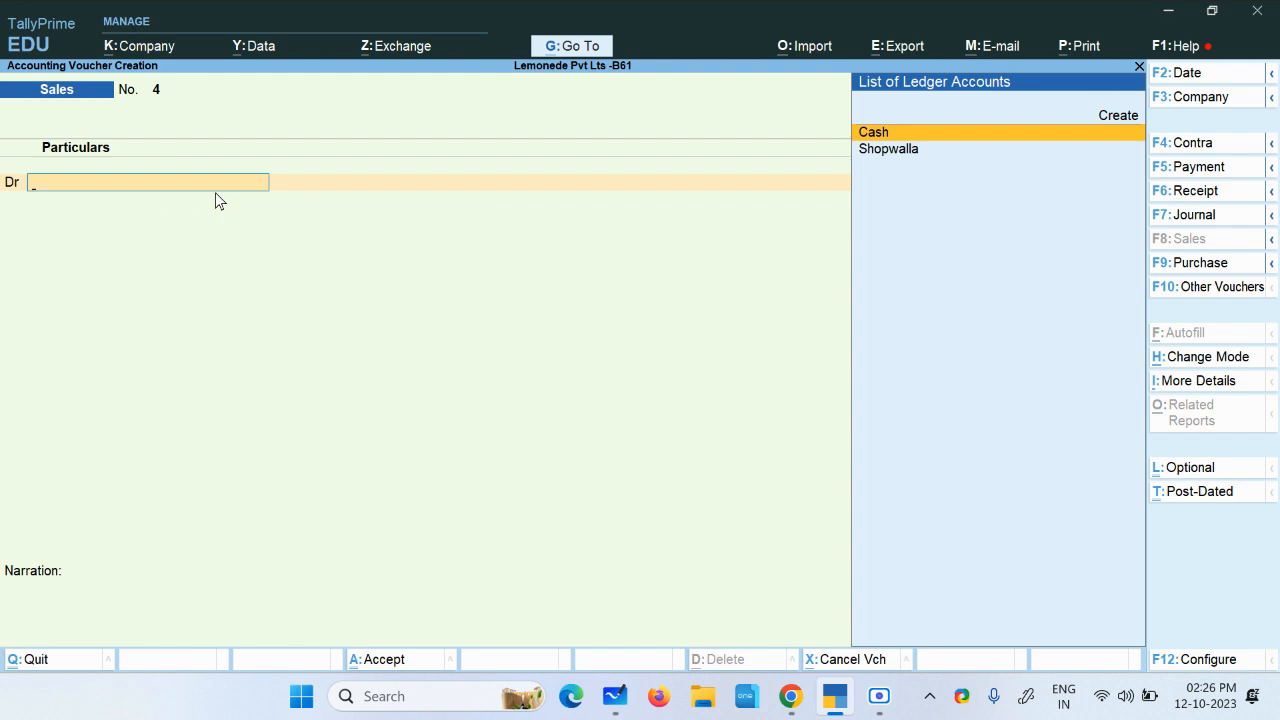
pyautogui.press('Return')
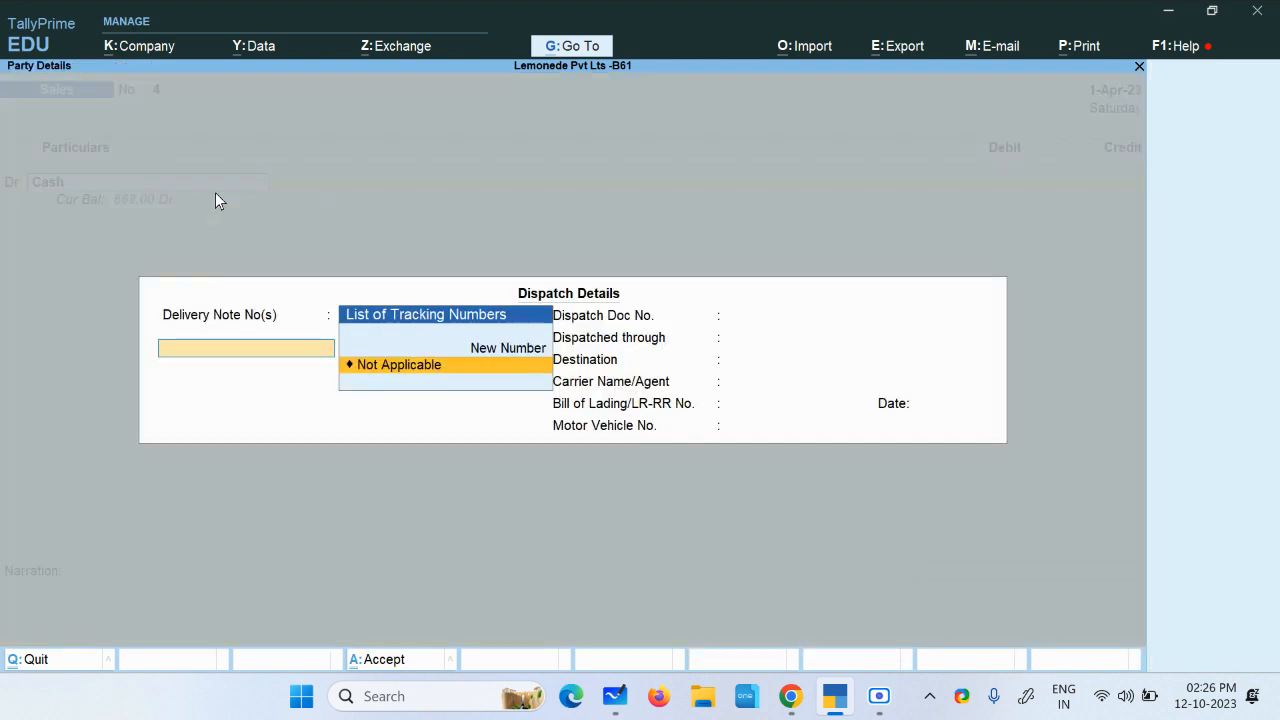
pyautogui.hotkey('ctrl', 'a')
pyautogui.hotkey('ctrl', 'a')
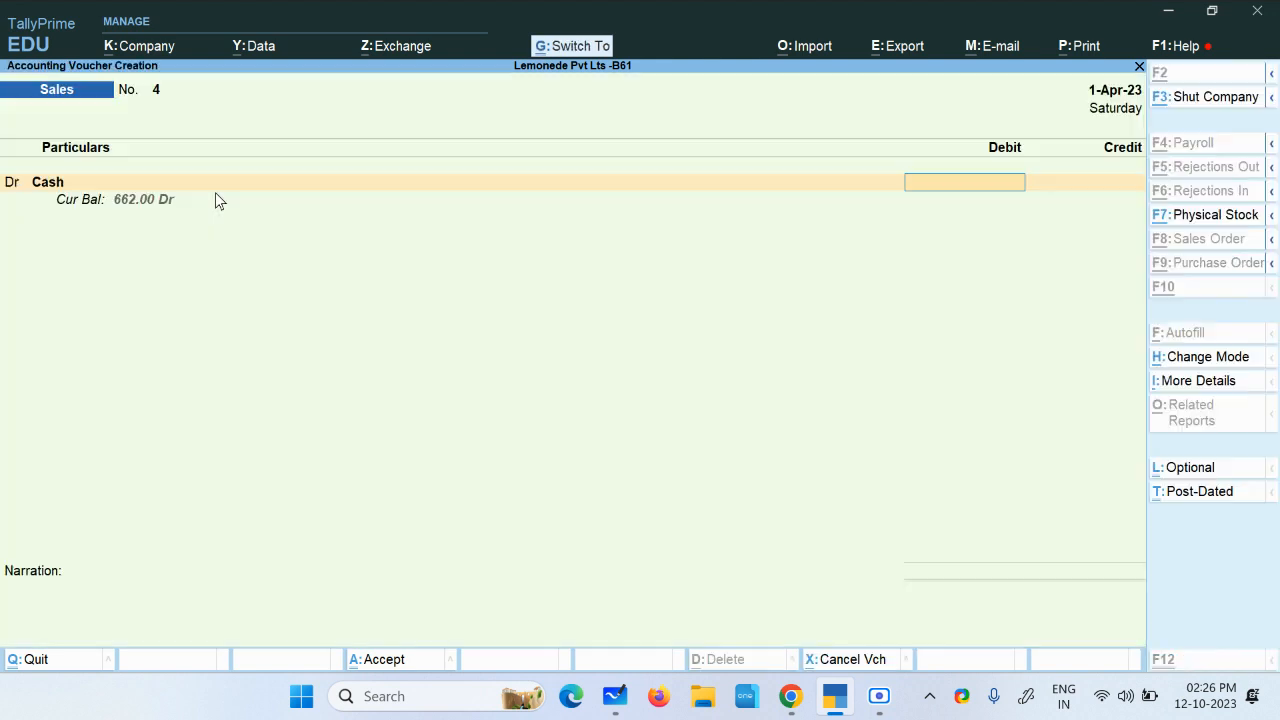
pyautogui.write('1')
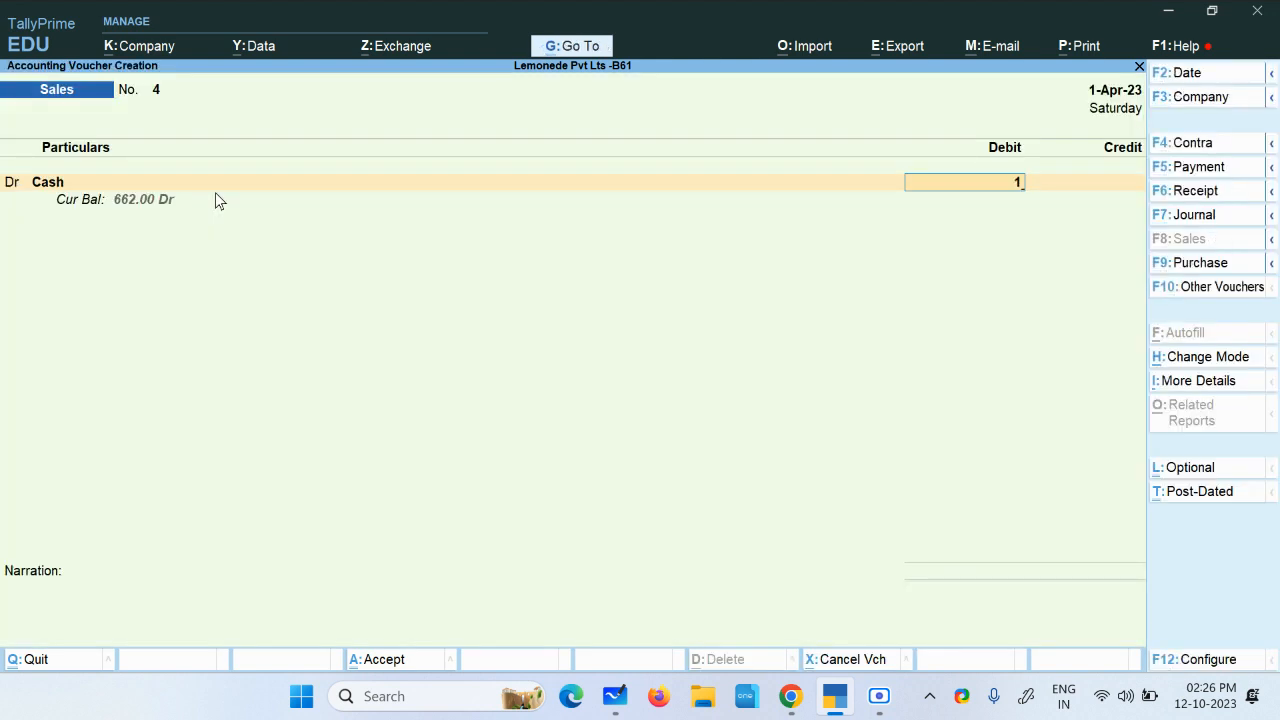
pyautogui.write('5')
pyautogui.press('Return')
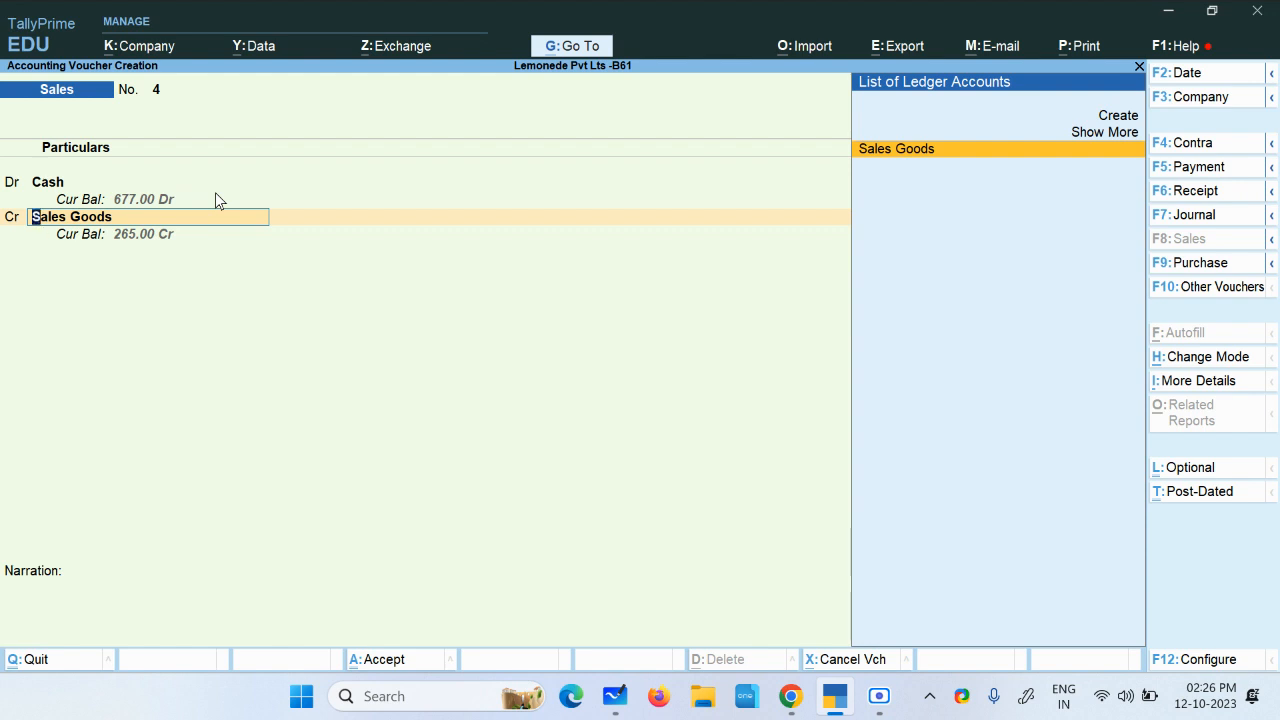
# Credit Sales Goods and allocate 10 gls of Lemon Juice with no tracking number
pyautogui.press('Return')
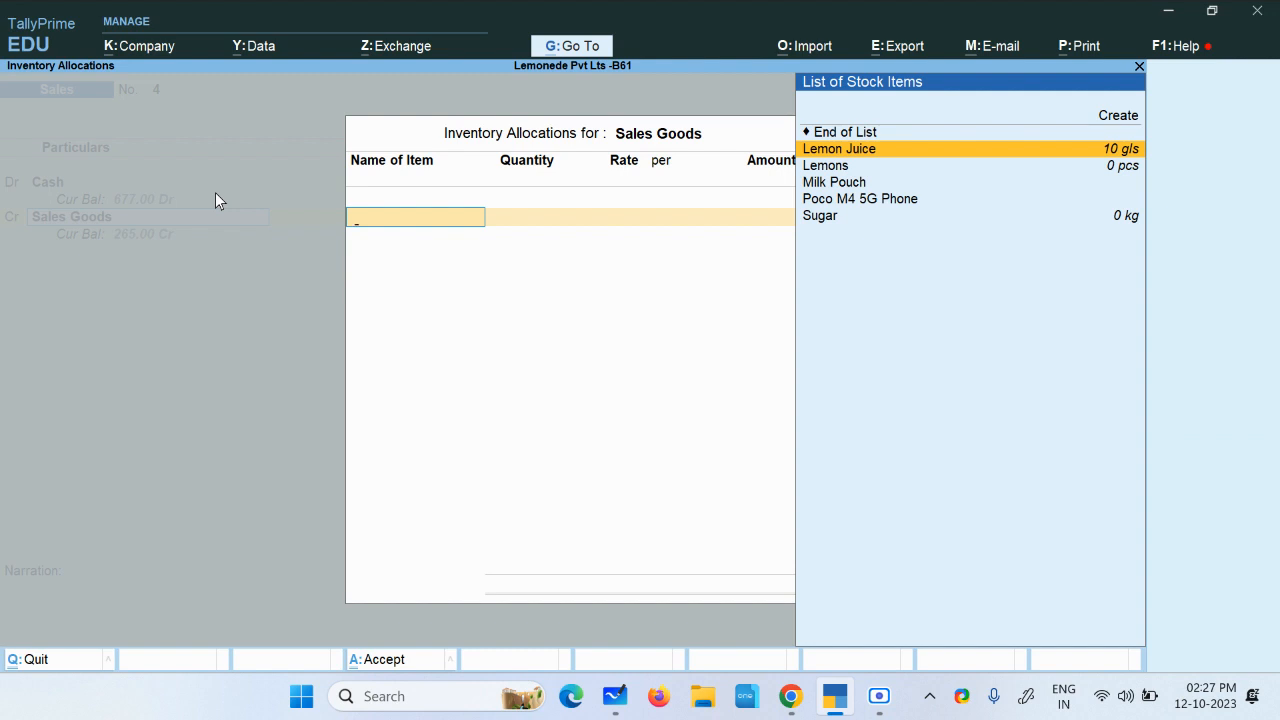
pyautogui.press('Return')
pyautogui.press('Return')
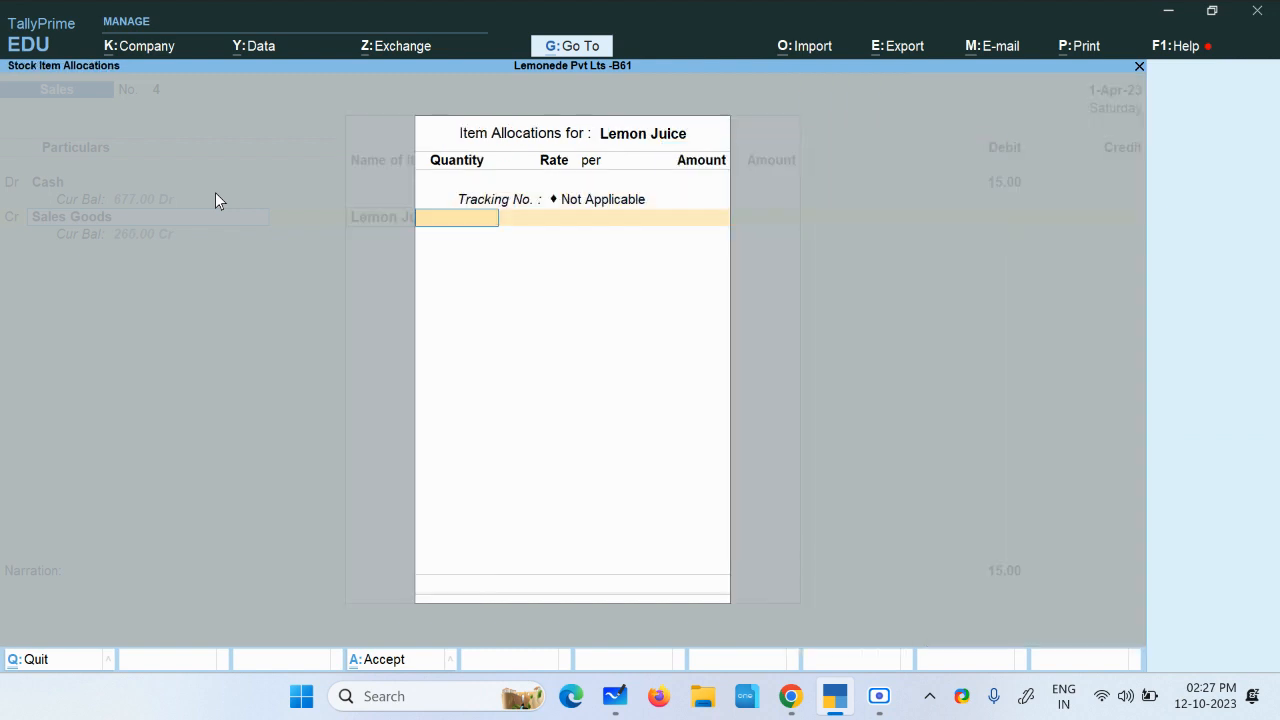
pyautogui.write('10')
pyautogui.press('Return')
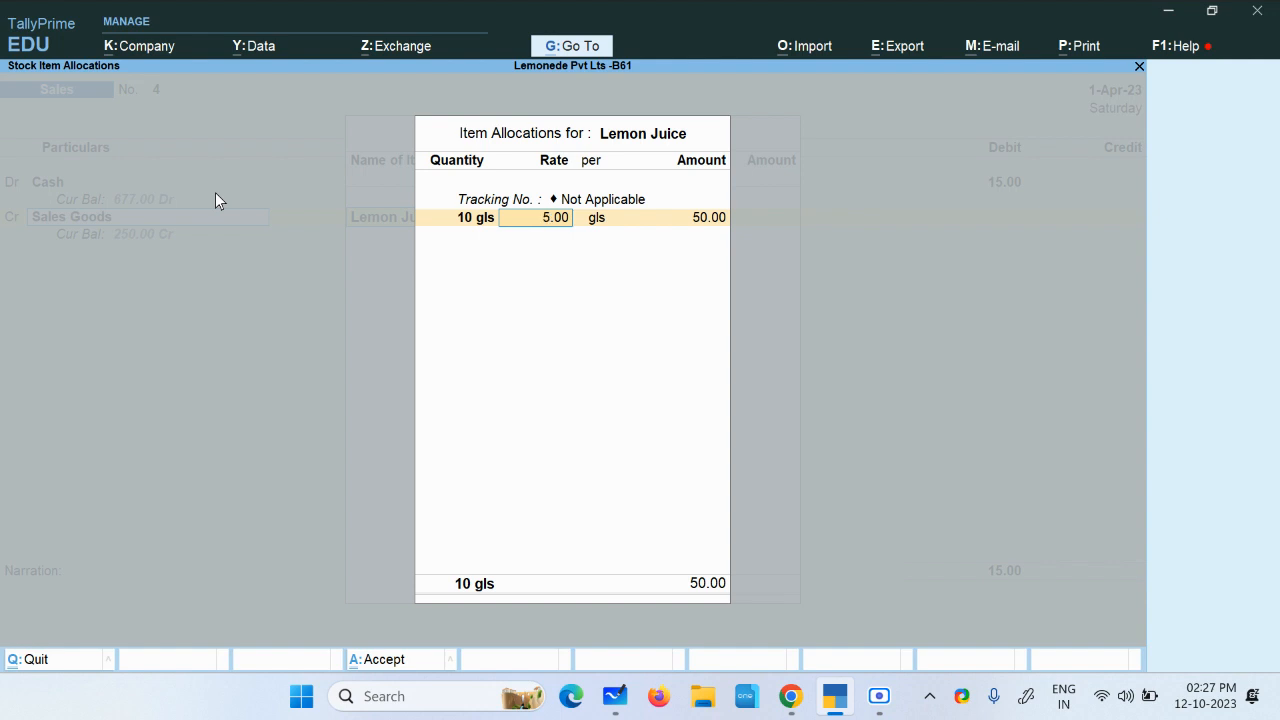
# Set the Lemon Juice rate to 1.50 per gls and finish the sales inventory allocation
pyautogui.press('BackSpace')
pyautogui.write('1.5')
pyautogui.press('Return')
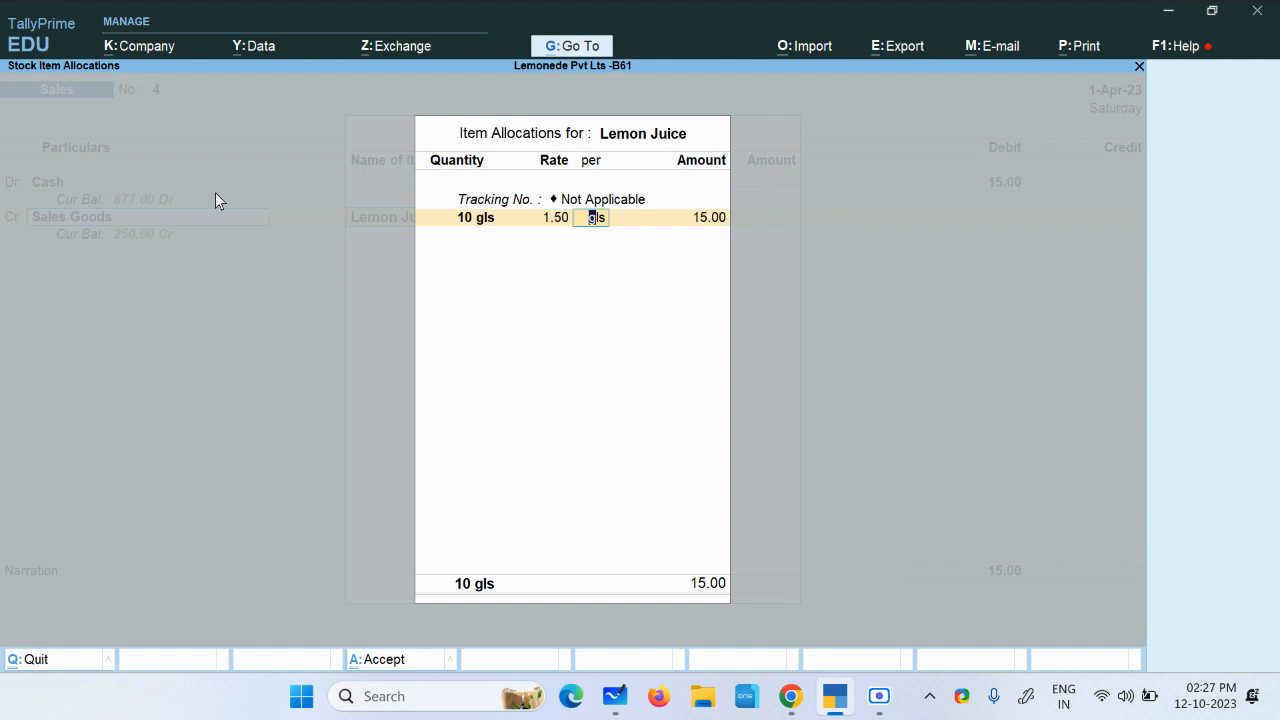
pyautogui.press('Return')
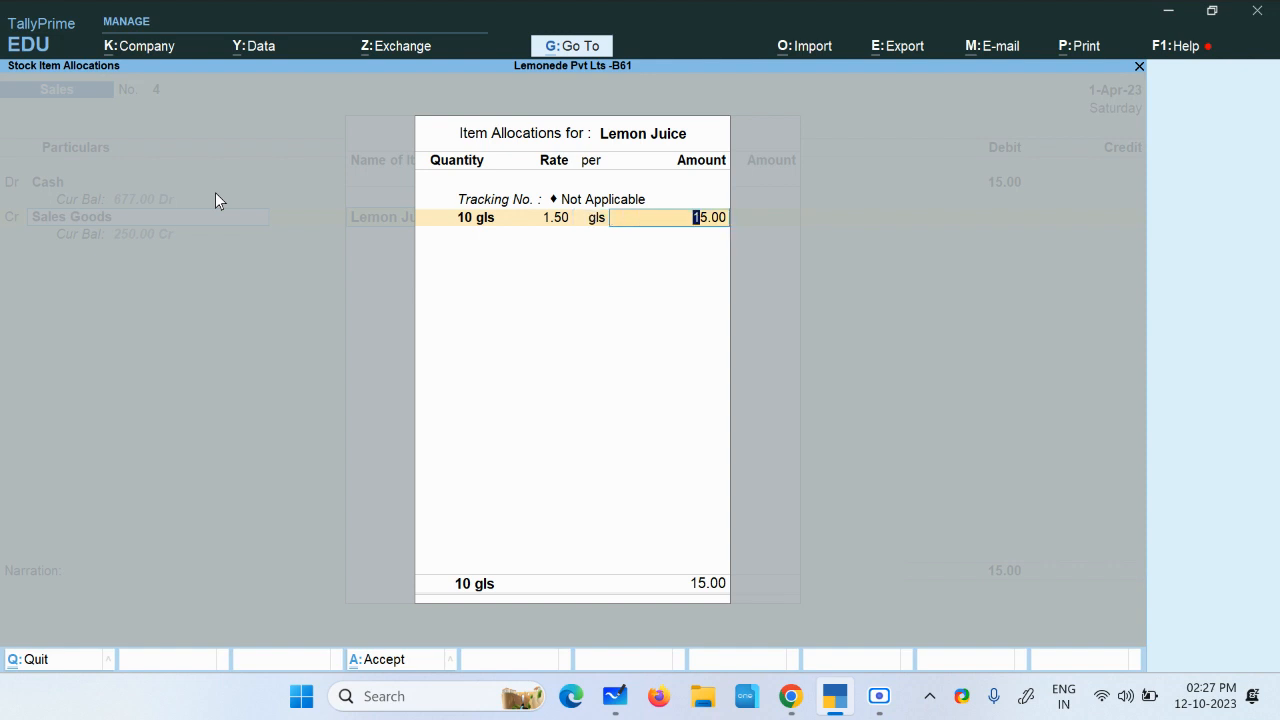
pyautogui.press('Return')
pyautogui.press('Return')
pyautogui.press('Return')
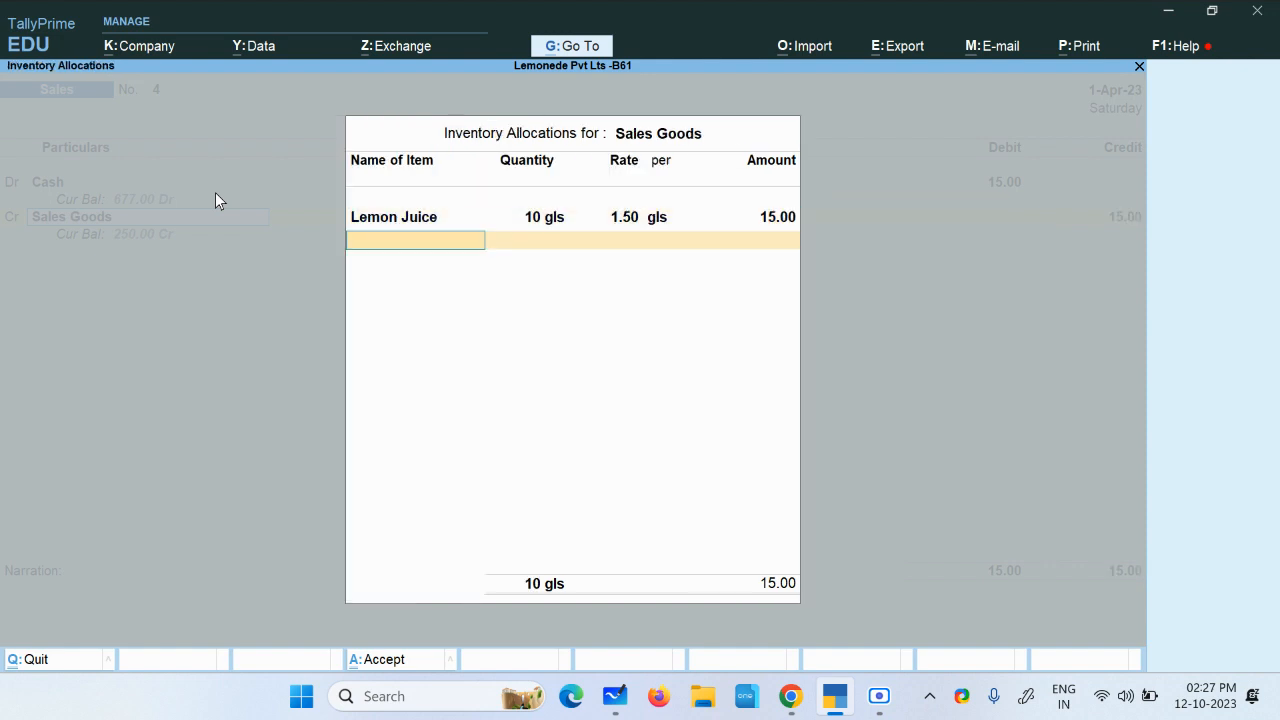
pyautogui.press('Return')
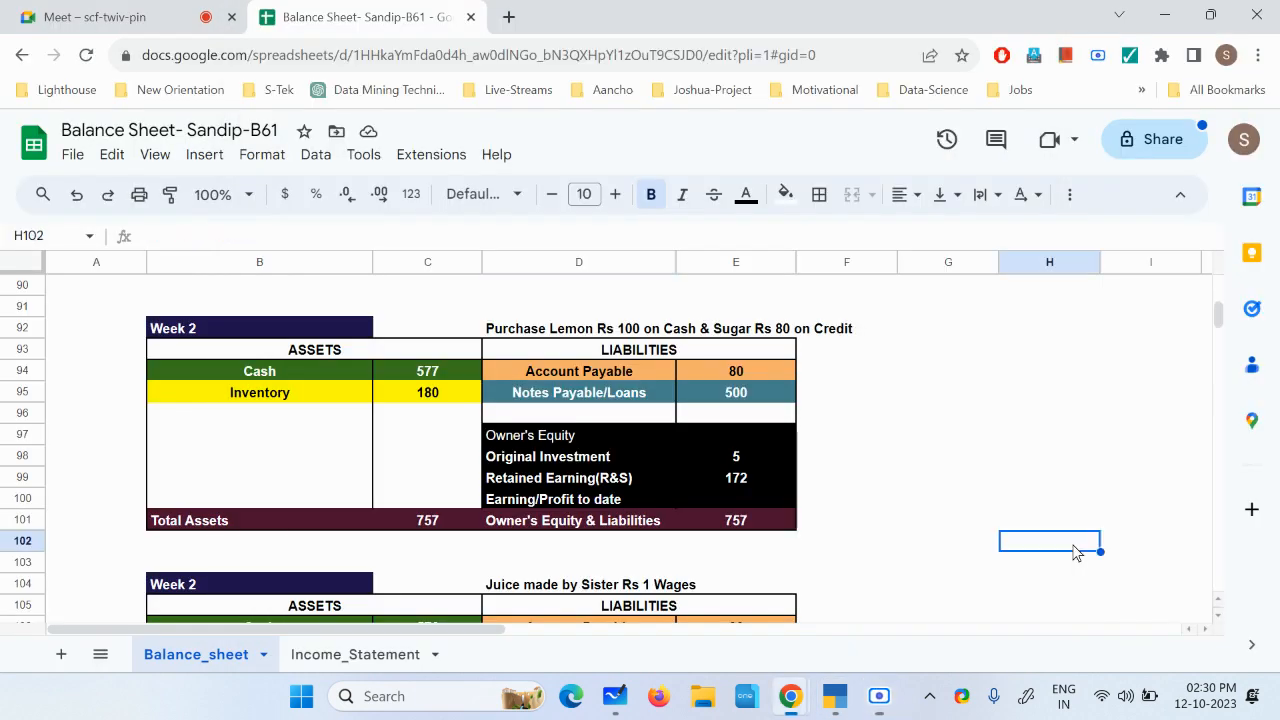
# Check the Week 2 lemon and sugar purchase entry in Google Sheets, then switch to TallyPrime and leave the Stock Summary
pyautogui.click(516, 334)
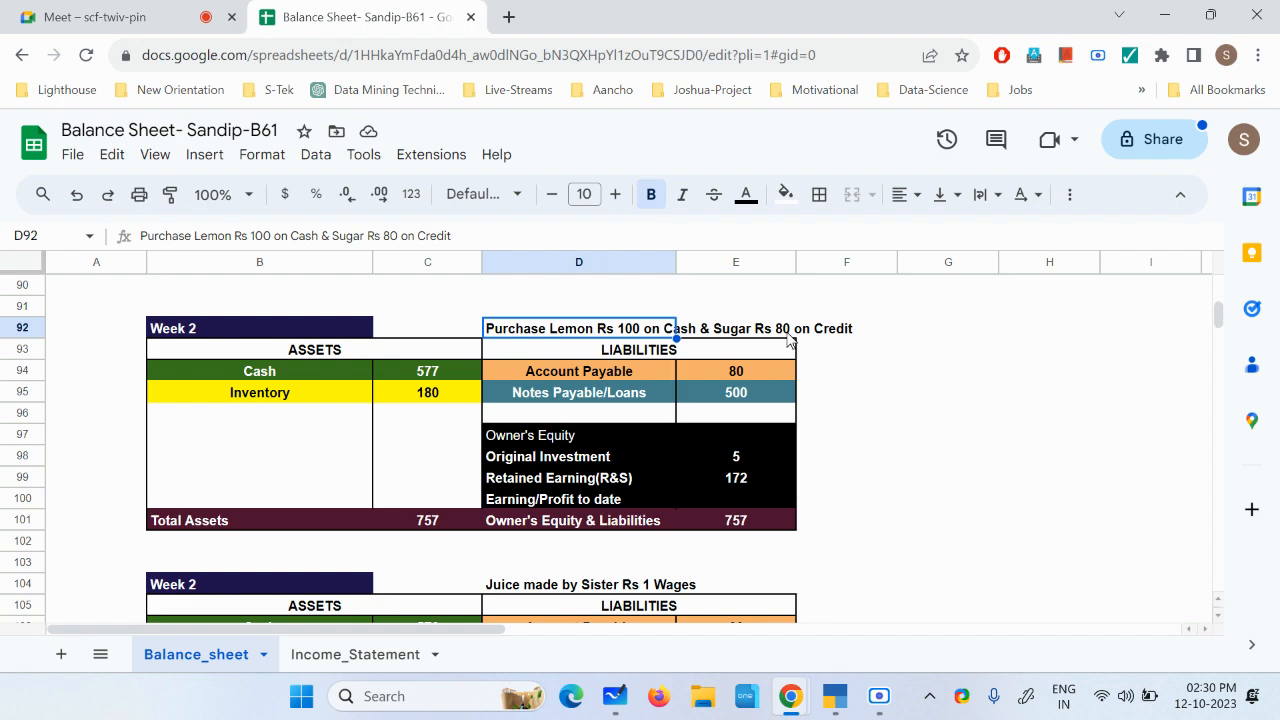
pyautogui.click(835, 696)
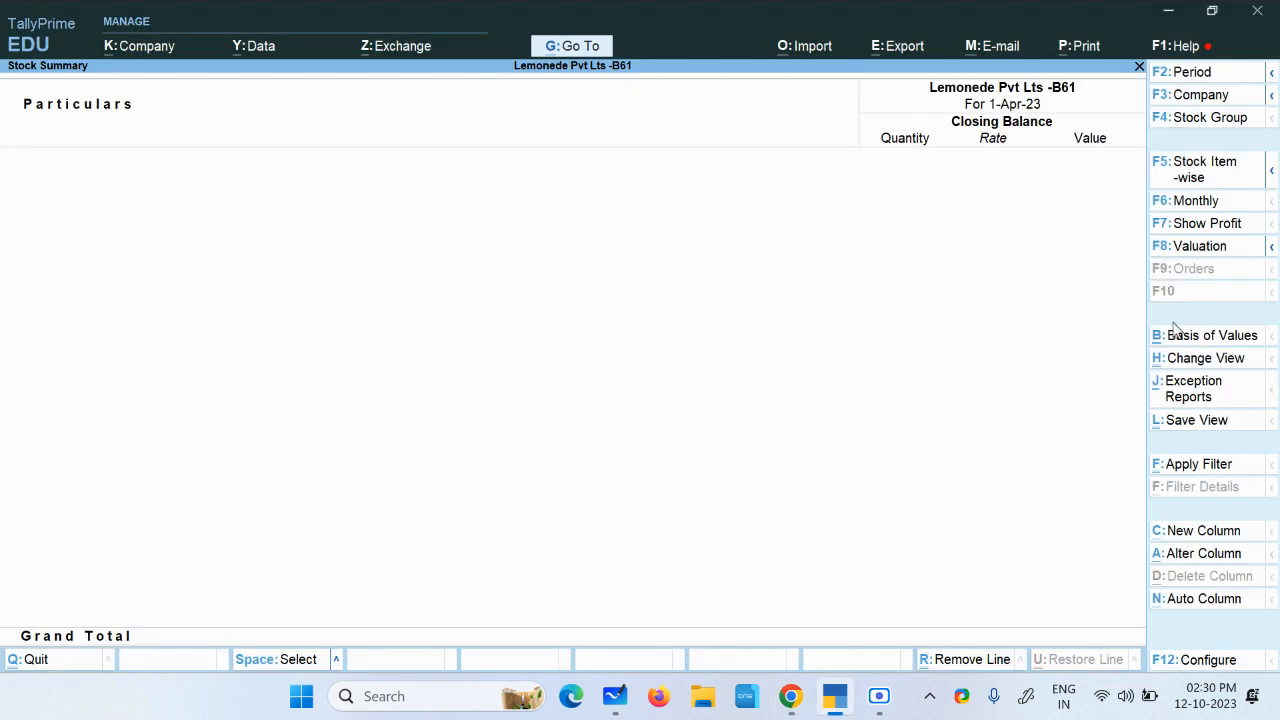
pyautogui.press('Escape')
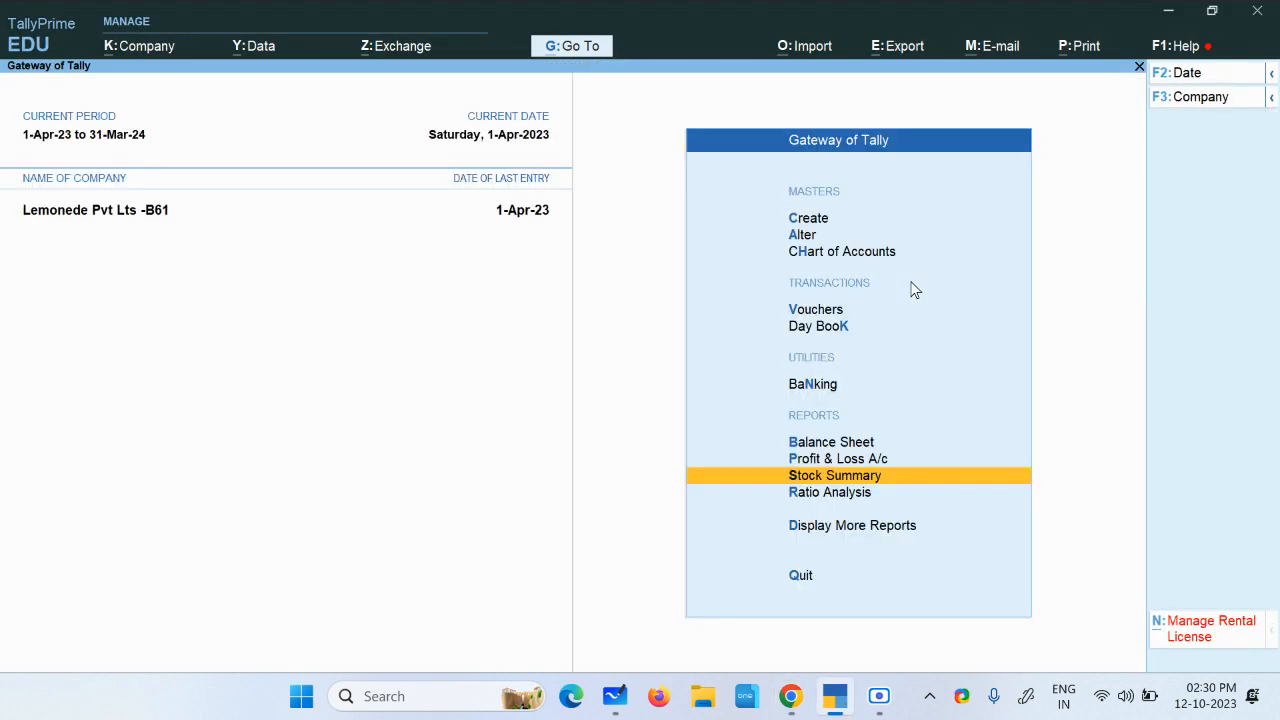
# Open a new purchase voucher and change its mode to As Voucher
pyautogui.click(820, 311)
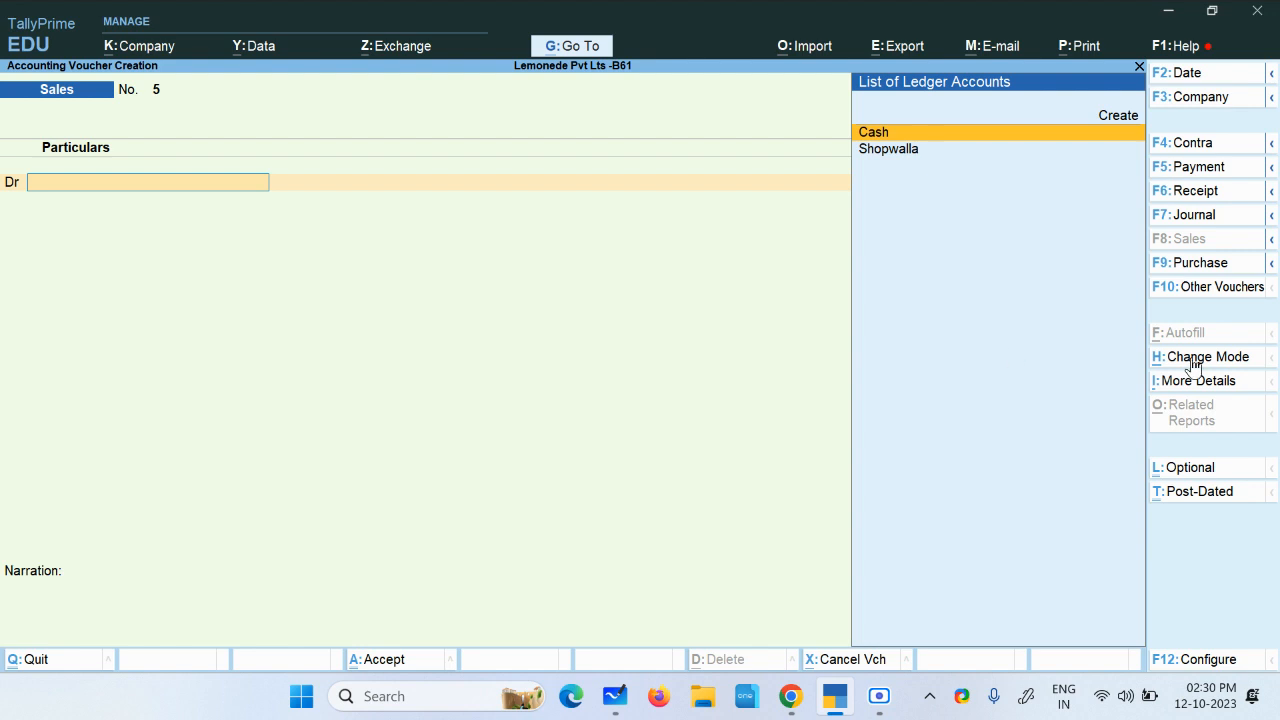
pyautogui.click(1215, 266)
pyautogui.click(1204, 358)
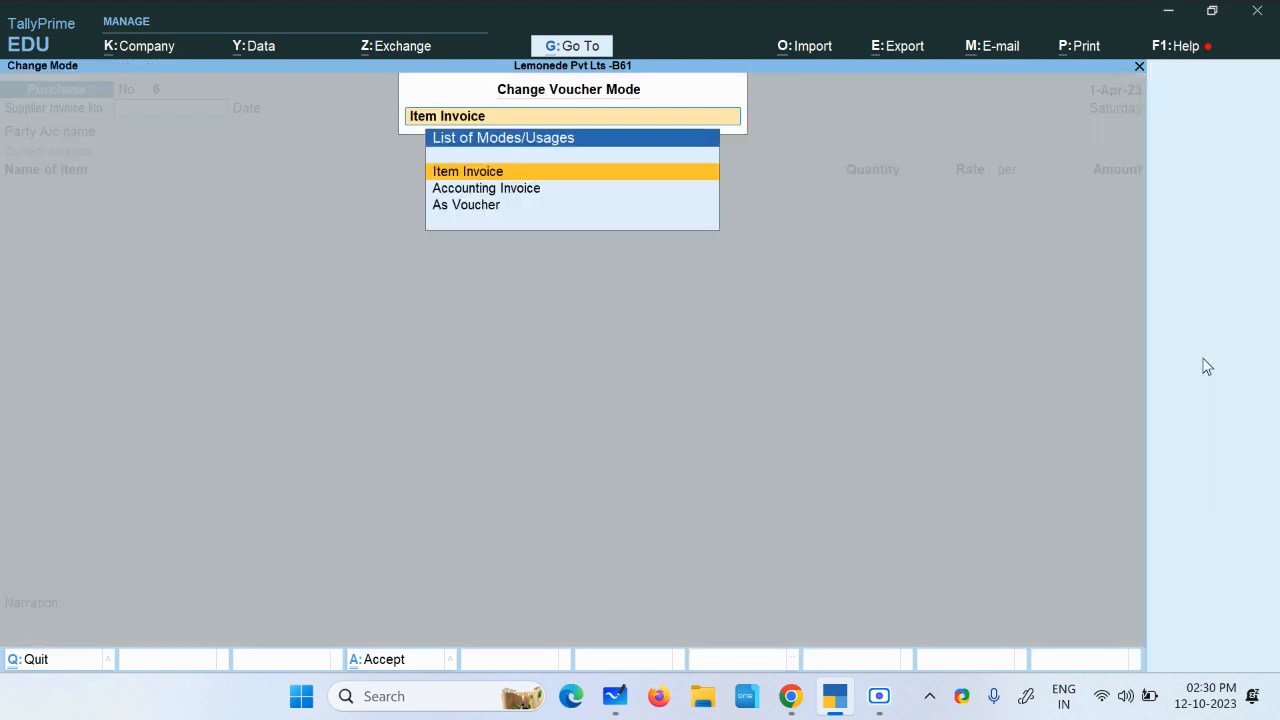
pyautogui.click(477, 226)
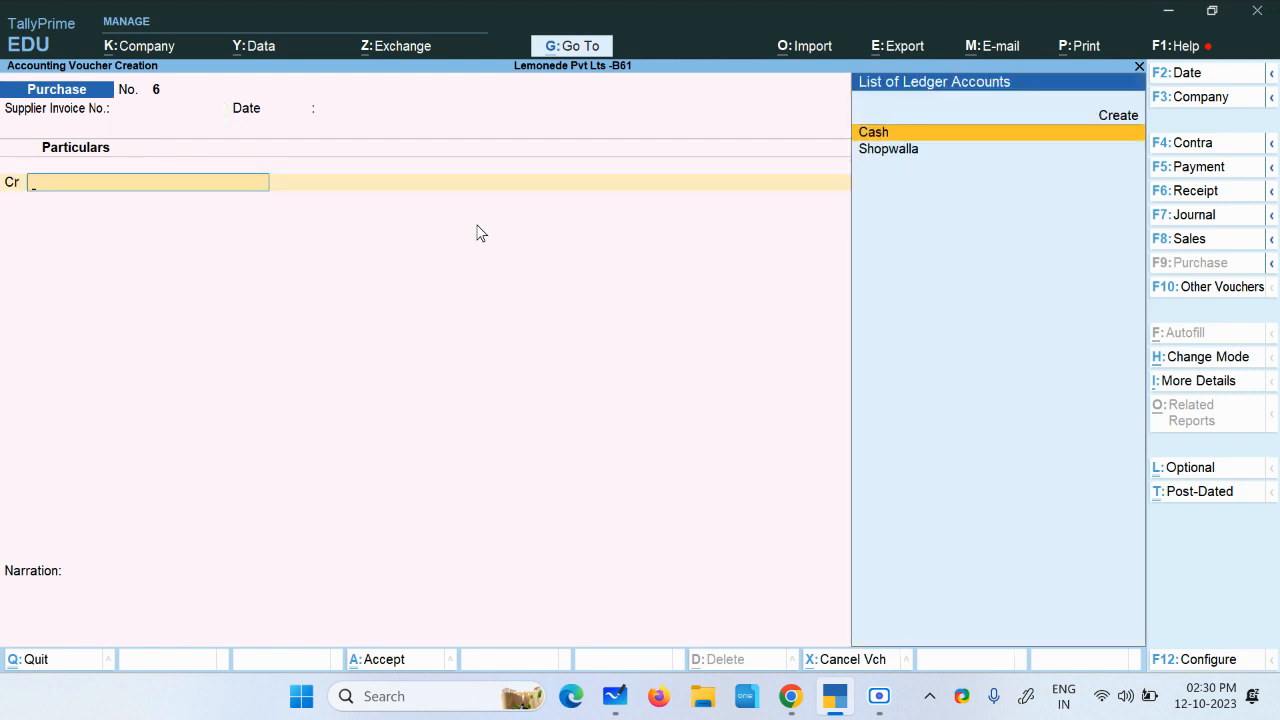
# Credit Cash with 100 on the purchase voucher, accepting the default receipt and party details
pyautogui.press('Return')
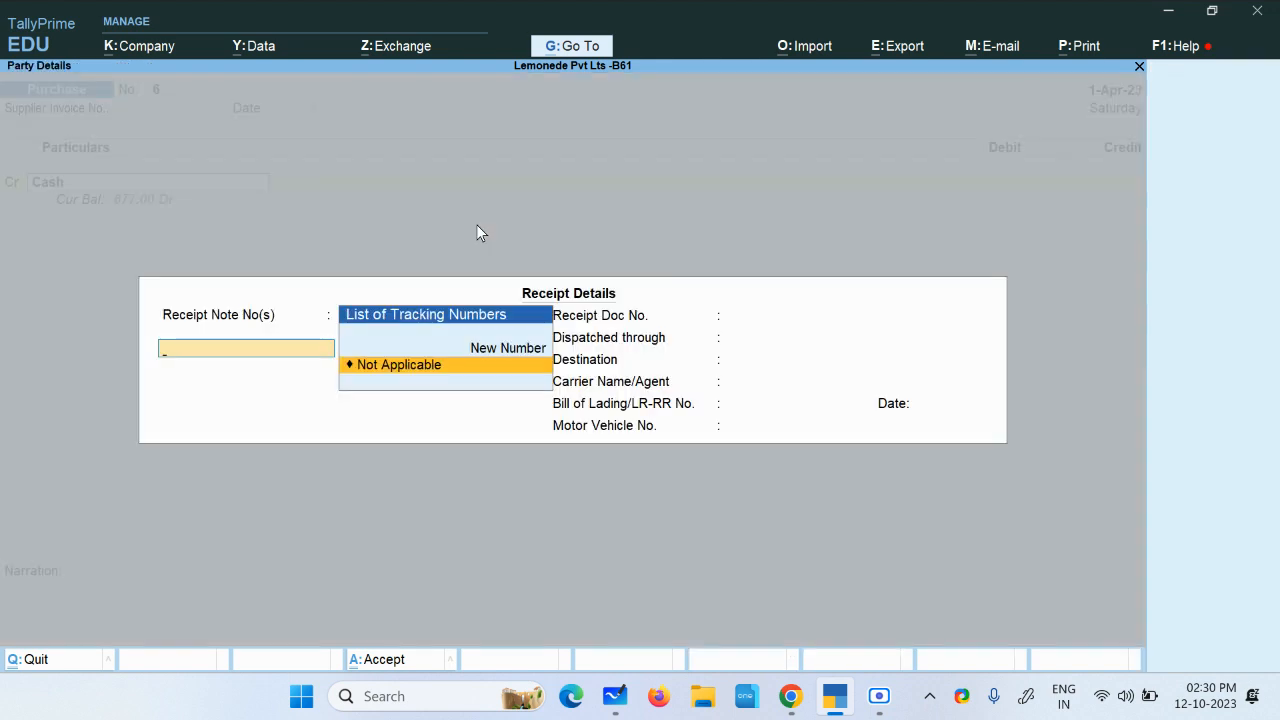
pyautogui.hotkey('ctrl', 'a')
pyautogui.hotkey('ctrl', 'a')
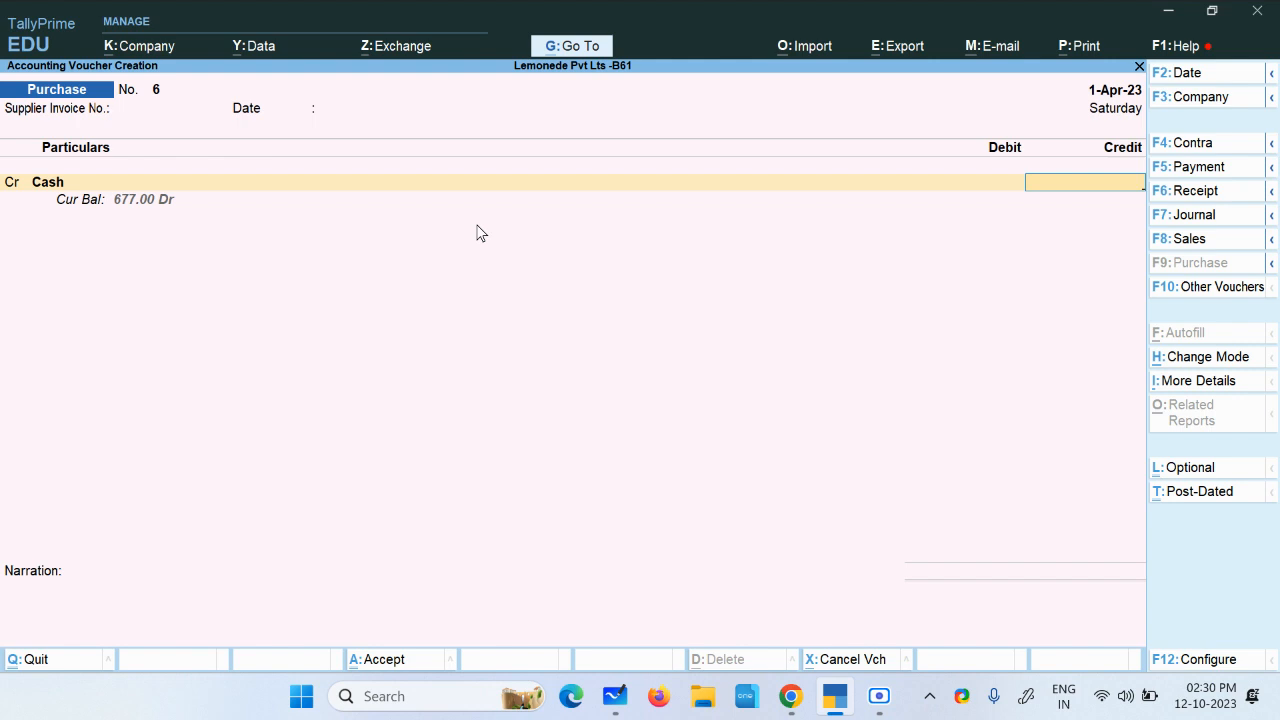
pyautogui.write('100')
pyautogui.press('Return')
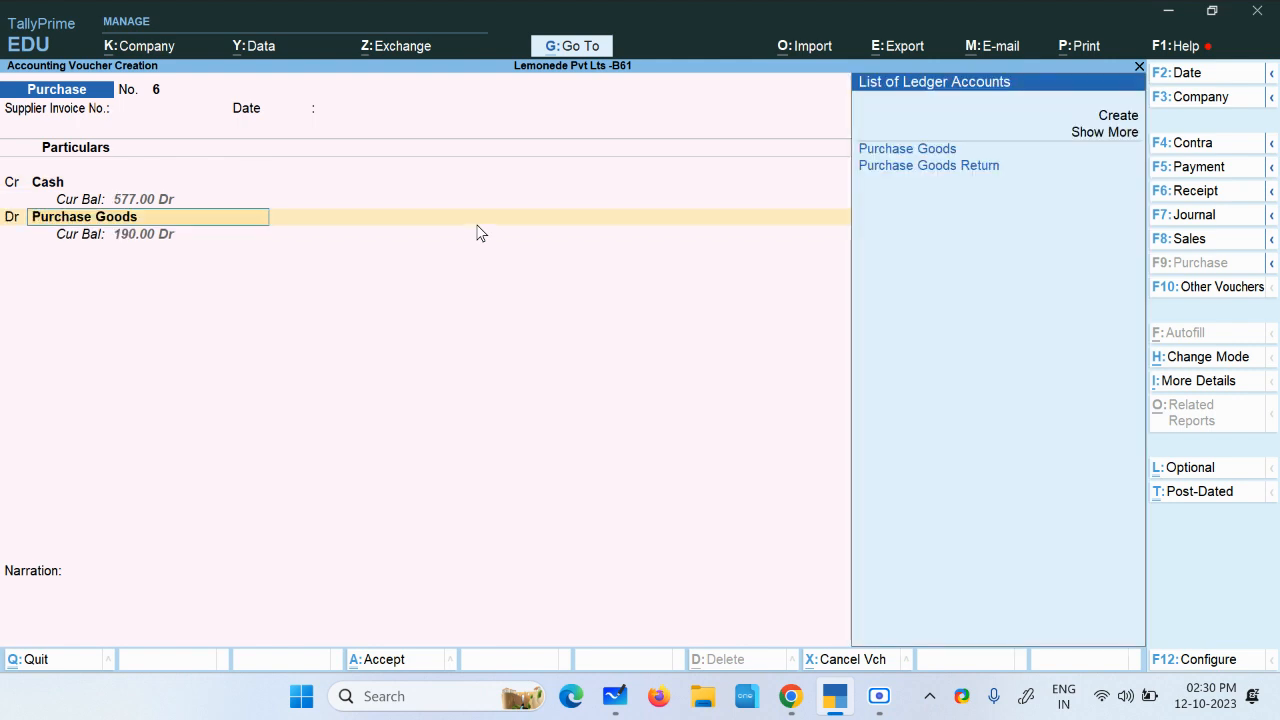
# Debit Purchase Goods and allocate 100 pcs of Lemons with no tracking number
pyautogui.press('Return')
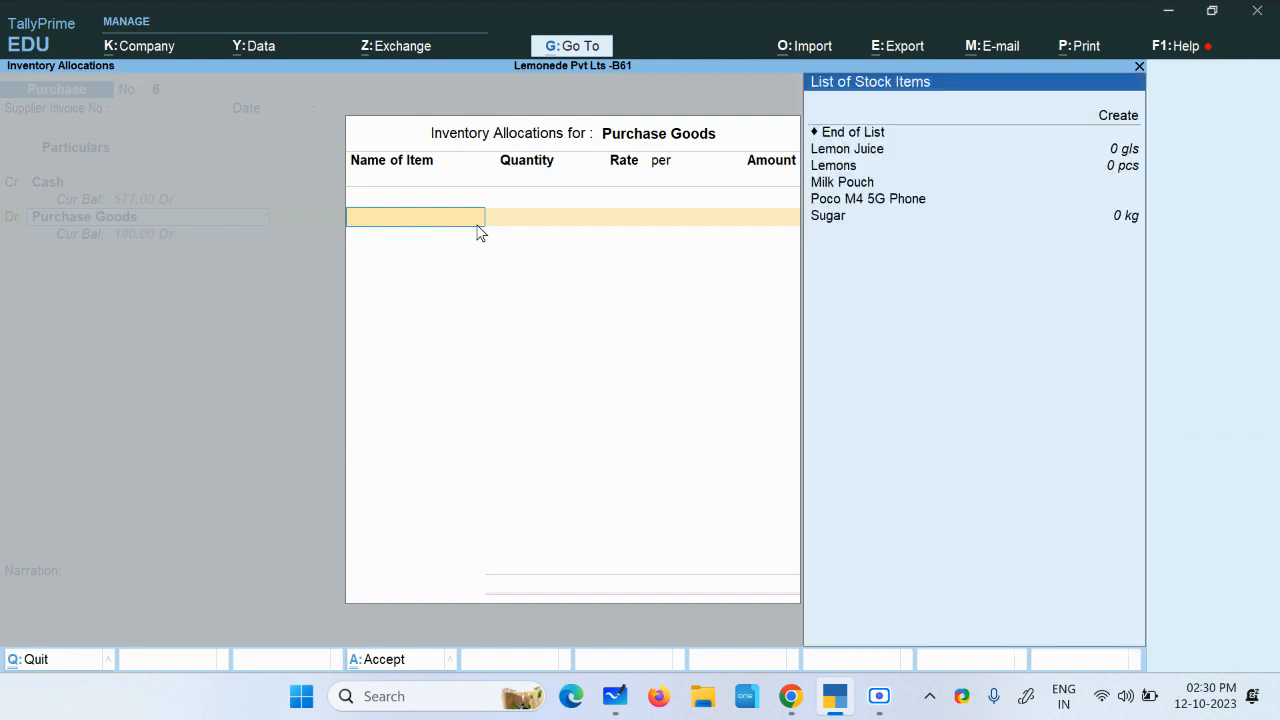
pyautogui.press('Down')
pyautogui.press('Down')
pyautogui.press('Down')
pyautogui.press('Return')
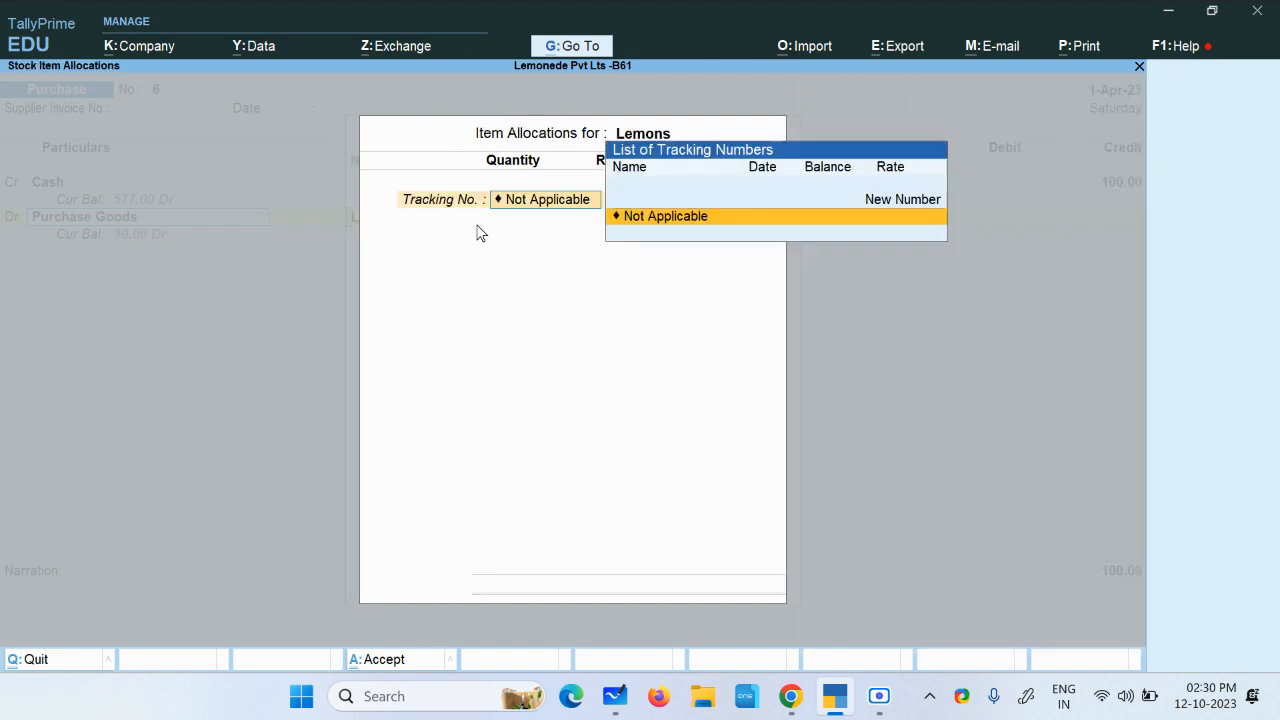
pyautogui.press('Return')
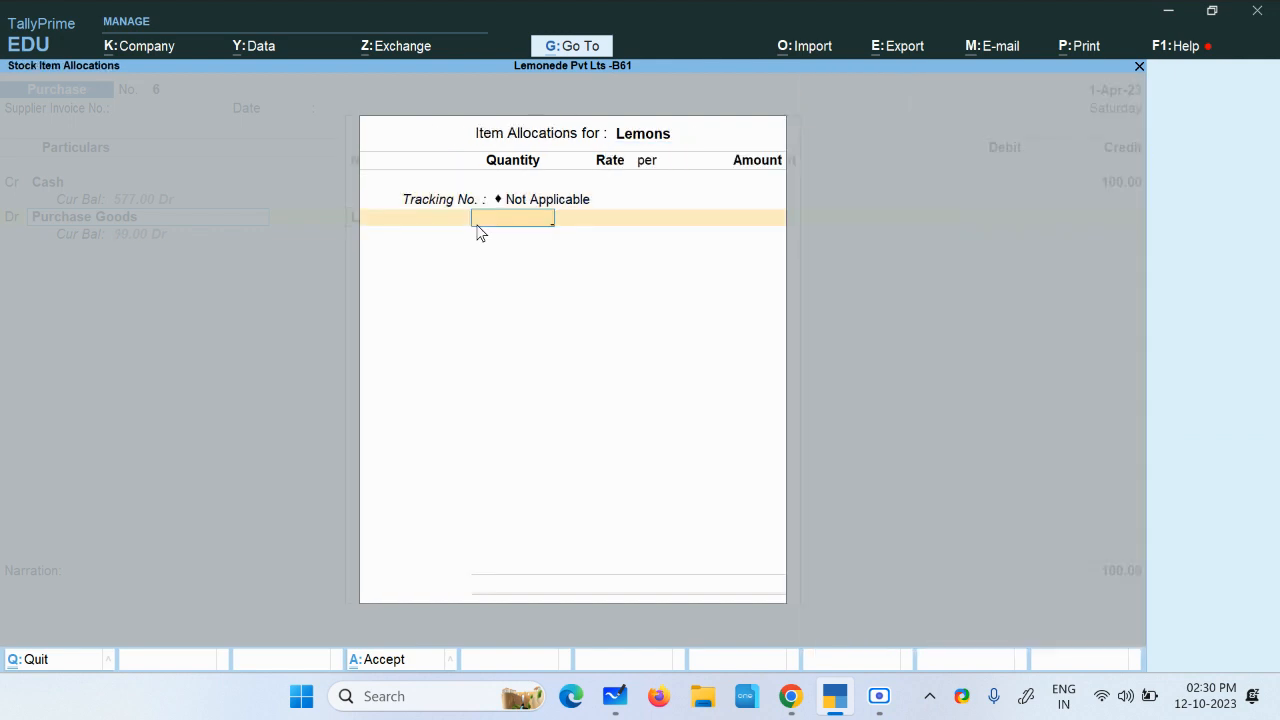
pyautogui.write('1000')
pyautogui.press('BackSpace')
pyautogui.press('Return')
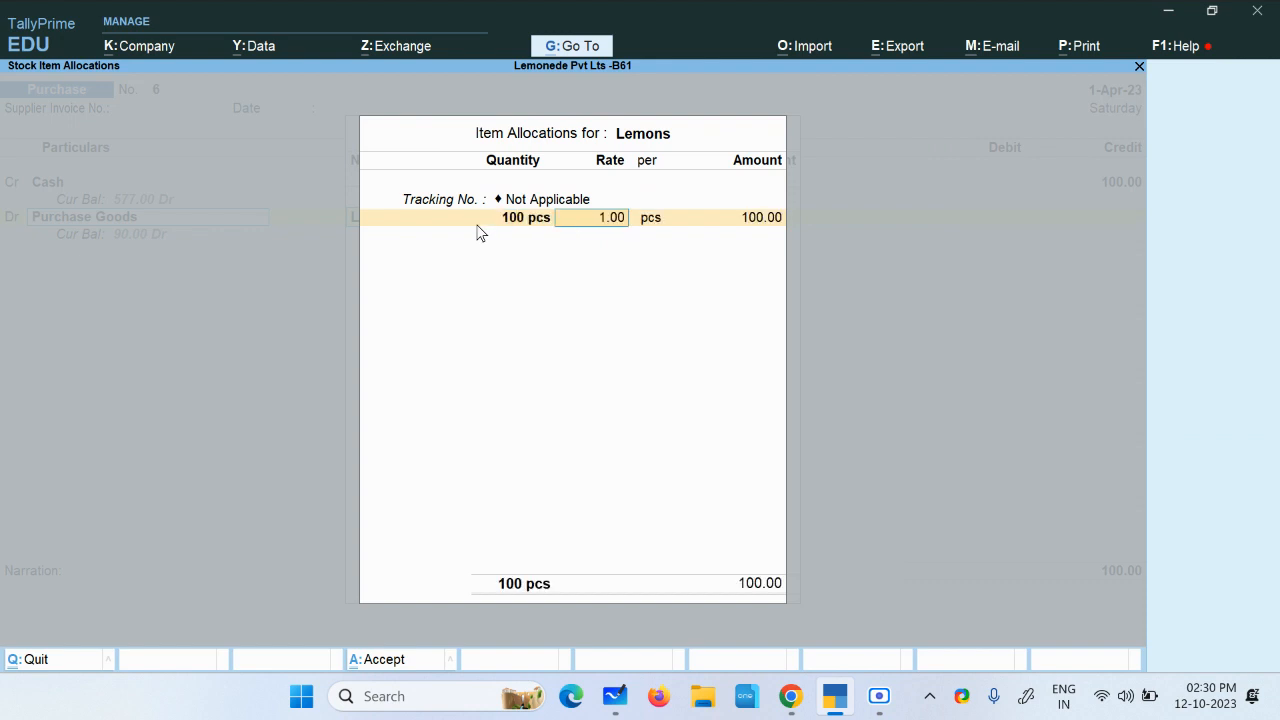
# Complete the Lemons allocation at 1.00 per pcs and enter the narration "lemons purchased on cash"
pyautogui.press('Return')
pyautogui.press('Return')
pyautogui.press('Return')
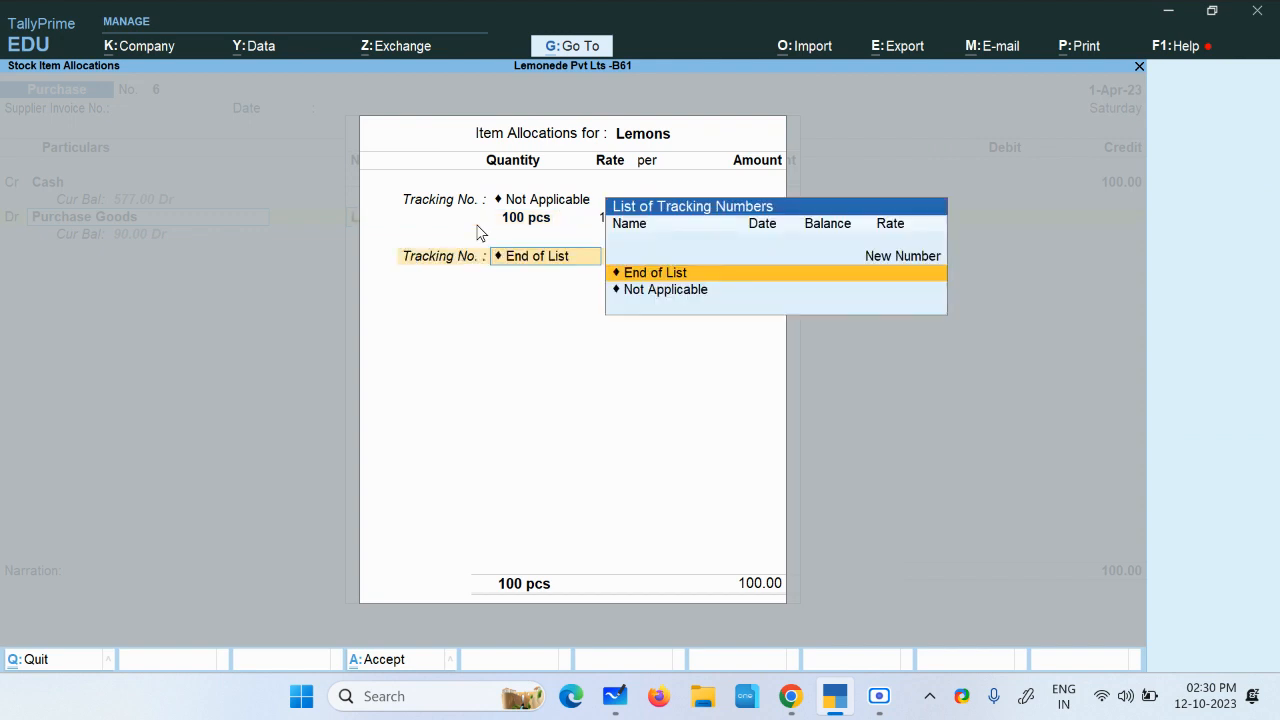
pyautogui.press('Return')
pyautogui.press('Return')
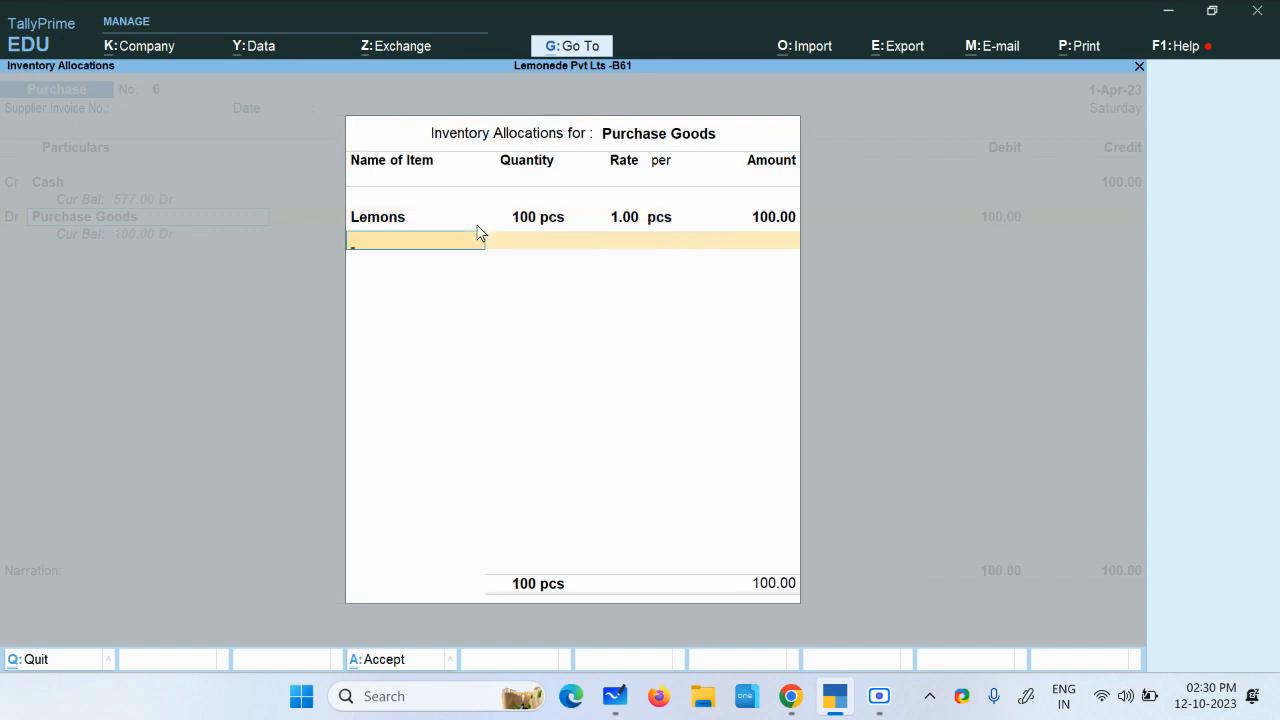
pyautogui.press('Return')
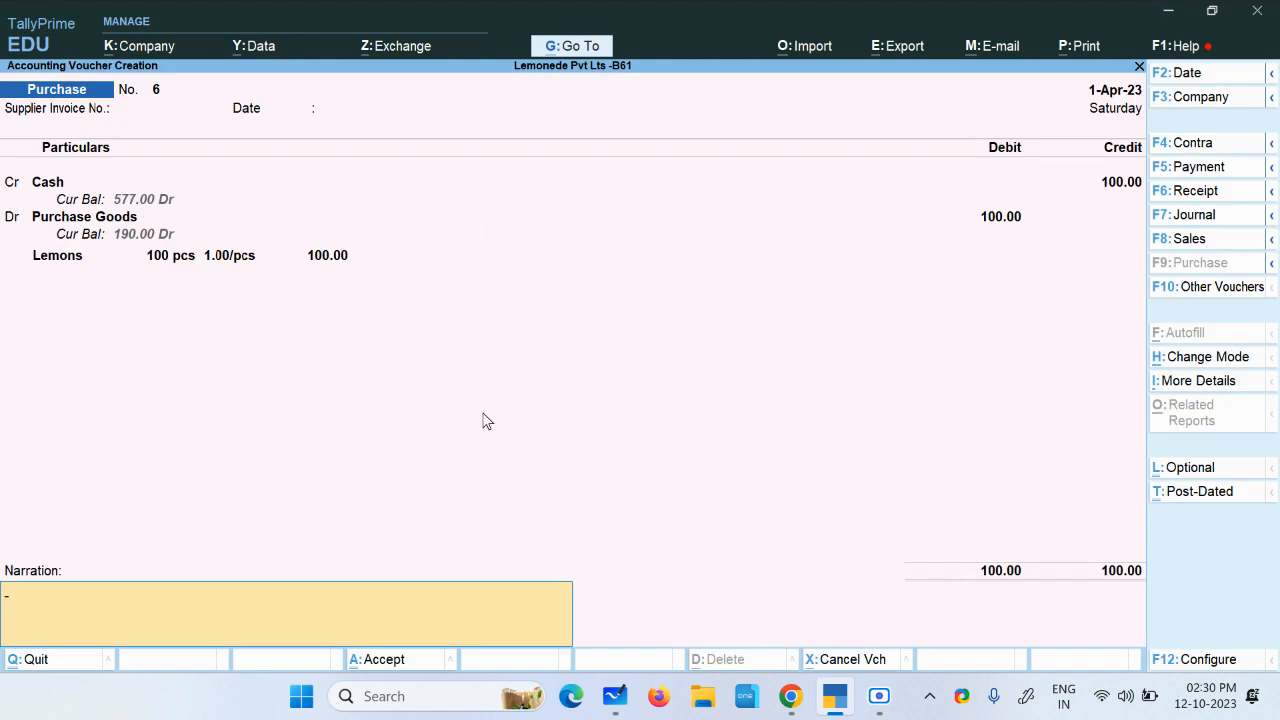
pyautogui.write('lemons purchased on cash')
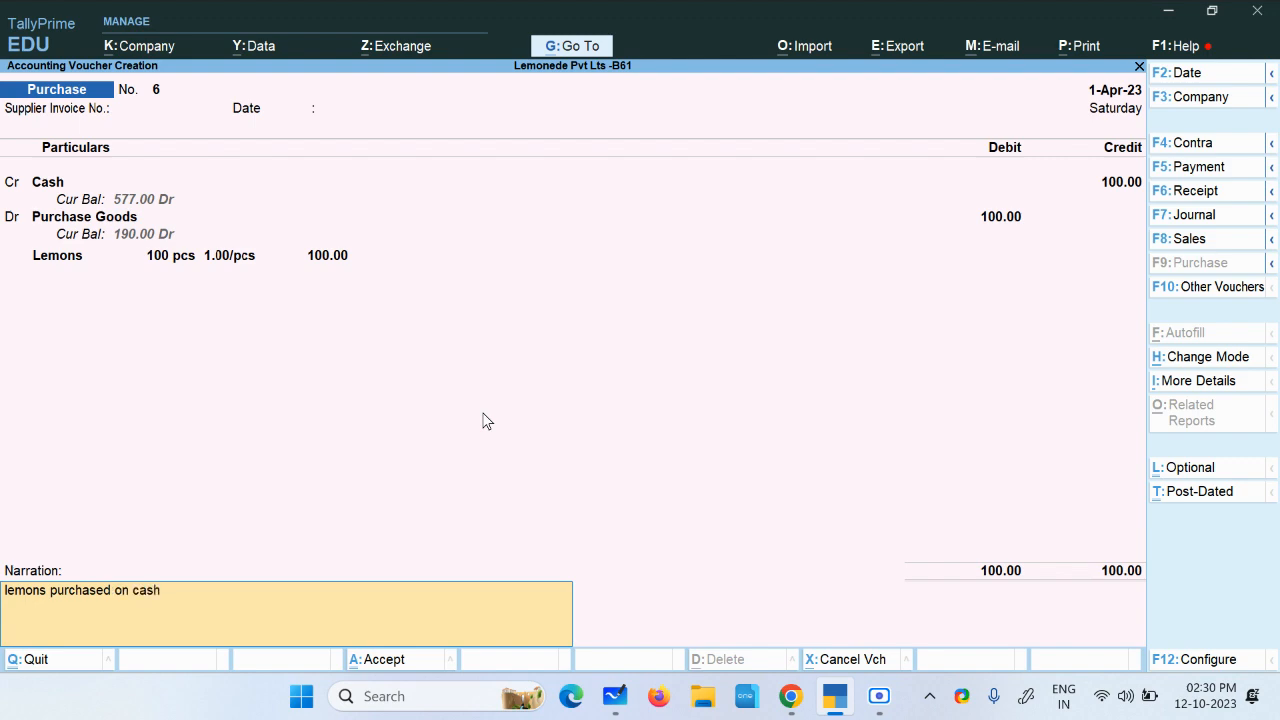
# Switch to the Google Sheets balance sheet and check the sugar-on-credit part of the Week 2 purchase
pyautogui.click(879, 696)
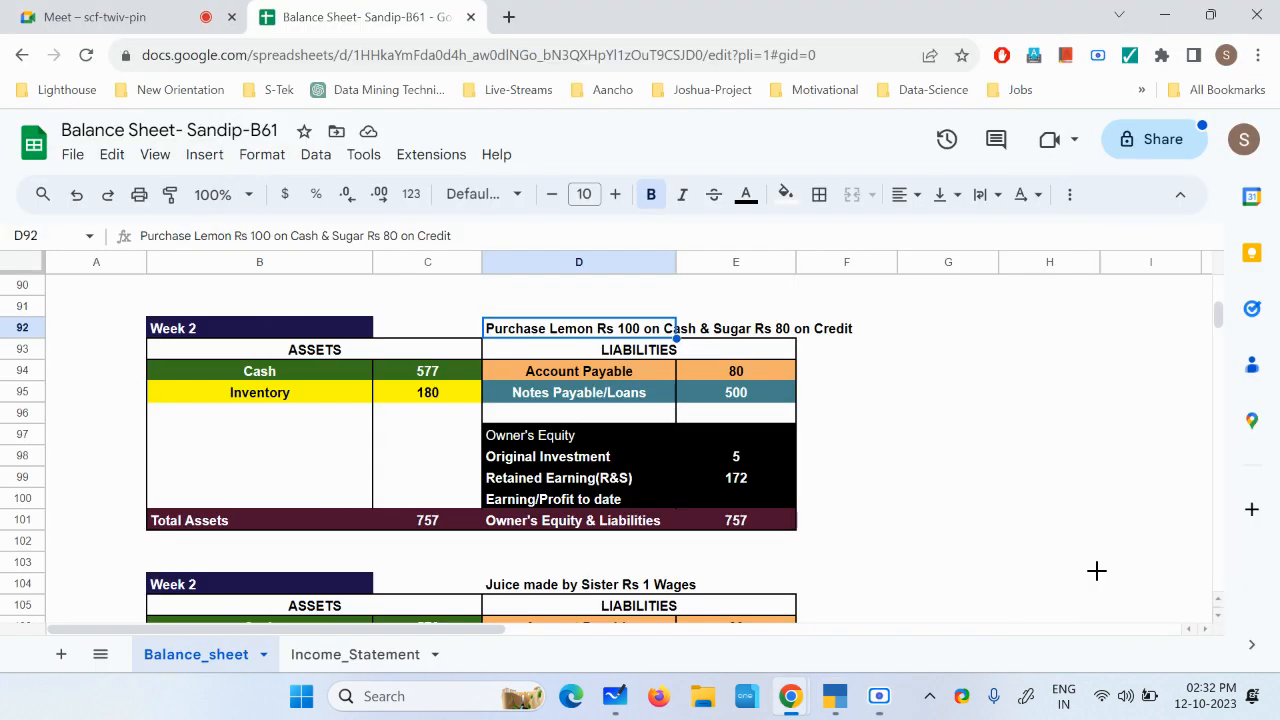
pyautogui.click(1097, 570)
pyautogui.click(535, 332)
pyautogui.click(741, 337)
pyautogui.click(836, 334)
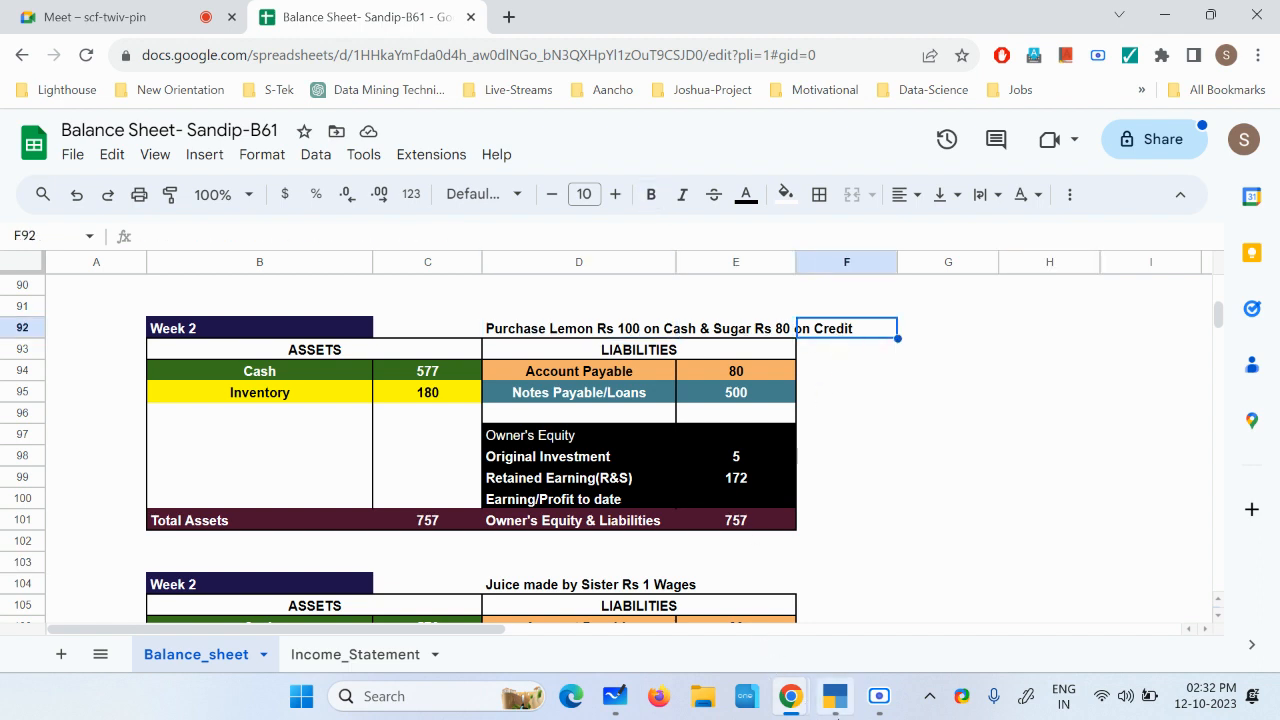
# Return to TallyPrime, save the lemon purchase voucher and begin the credit line of the next purchase voucher
pyautogui.click(795, 537)
pyautogui.hotkey('ctrl', 'a')
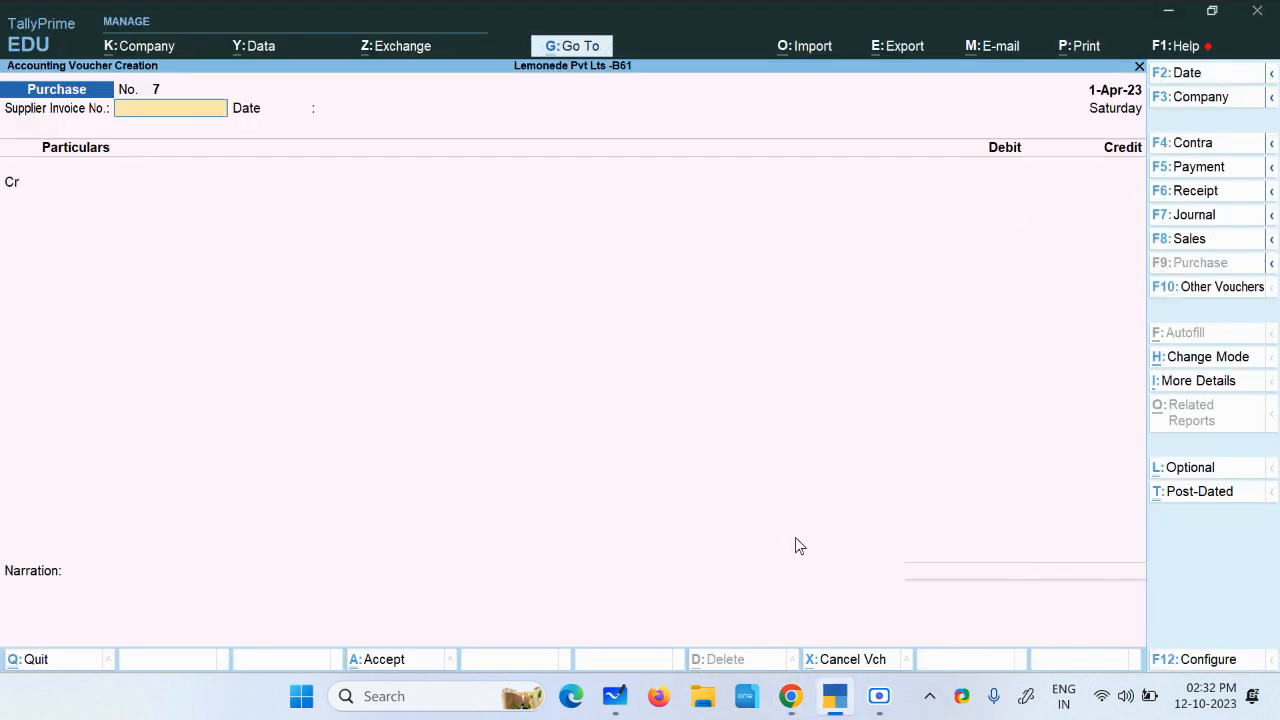
pyautogui.press('Return')
pyautogui.press('Return')
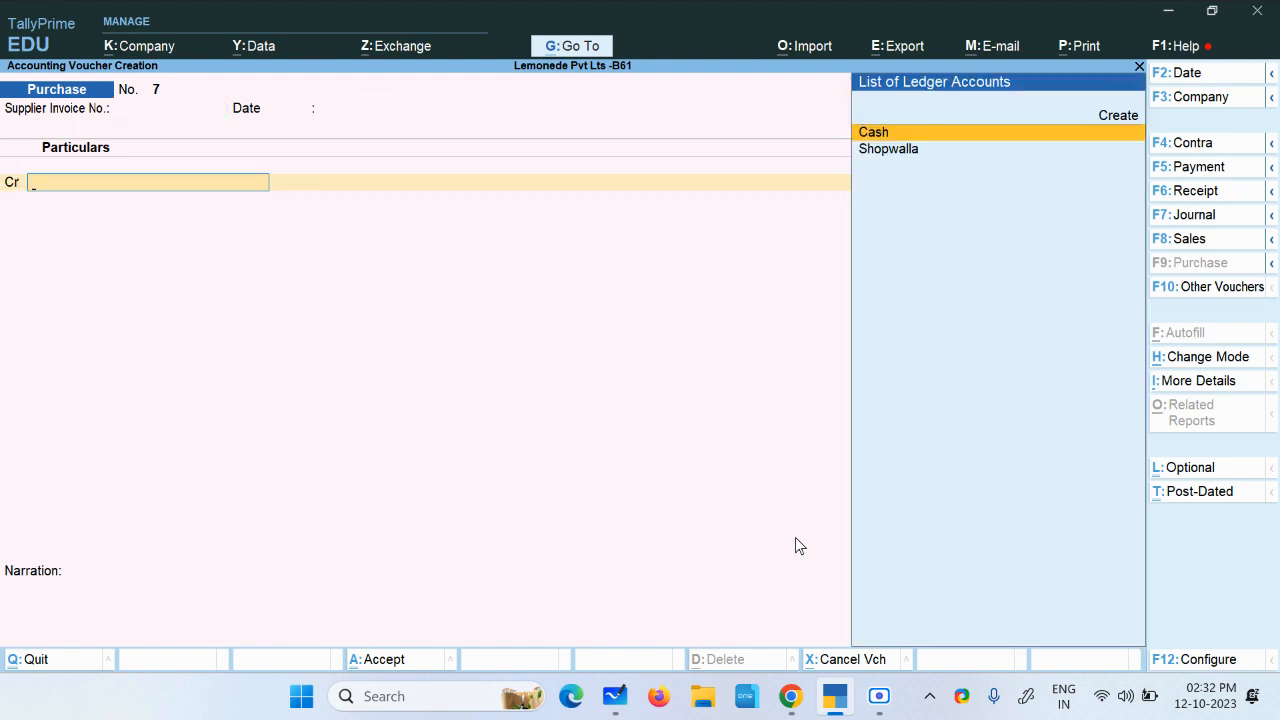
# Credit the purchase voucher to Shopwalla and accept its receipt details and party details
pyautogui.press('Down')
pyautogui.press('Return')
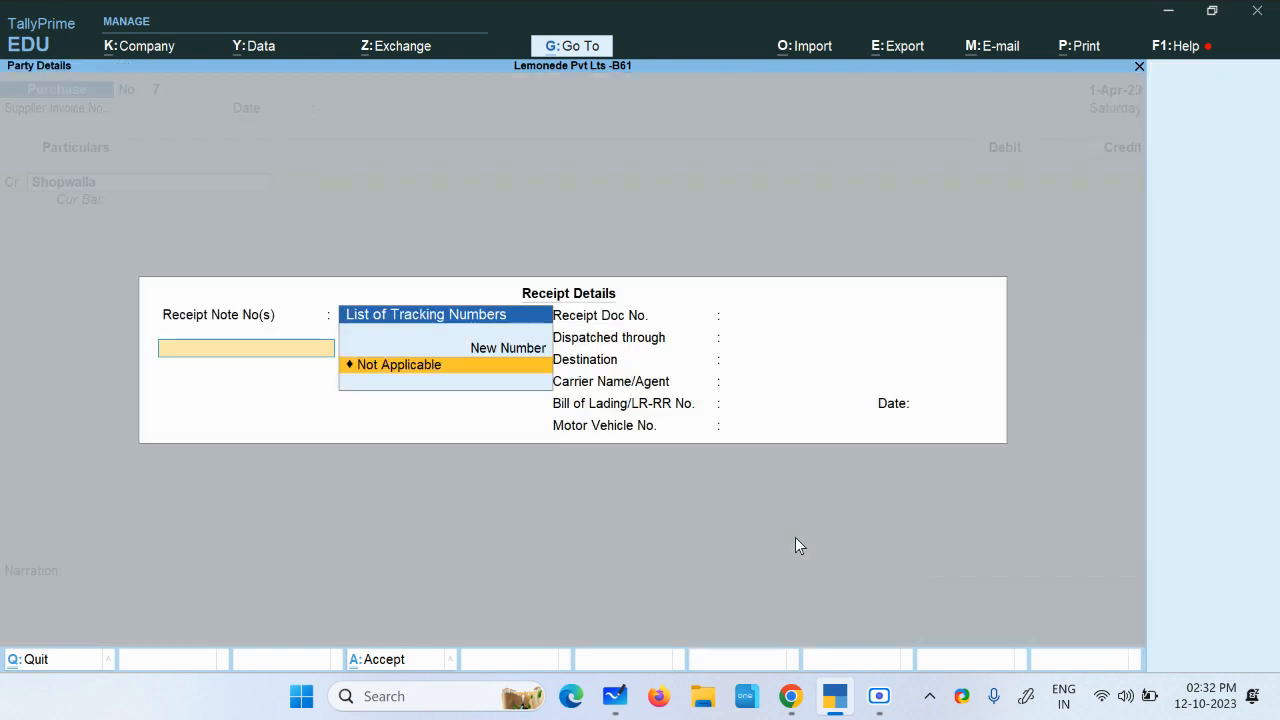
pyautogui.hotkey('ctrl', 'a')
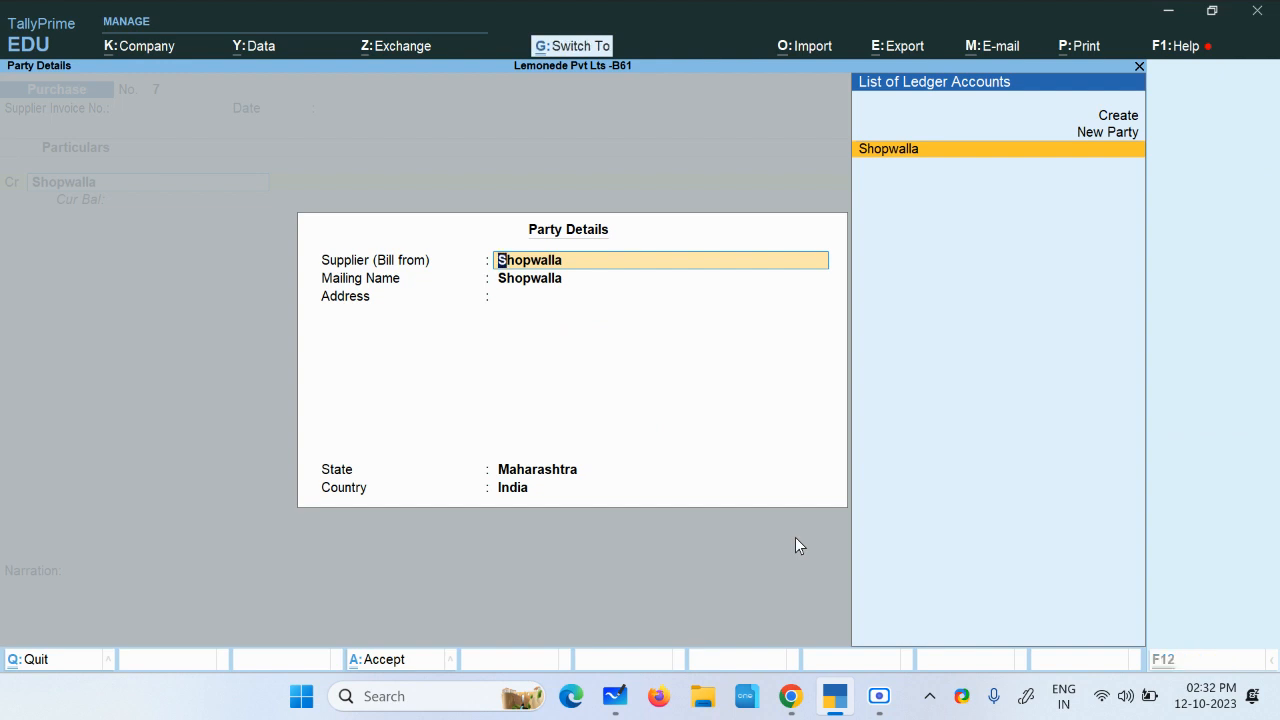
pyautogui.hotkey('ctrl', 'a')
# Go back to the Shopwalla credit line and open its ledger master to check which group it is under
pyautogui.press('BackSpace')
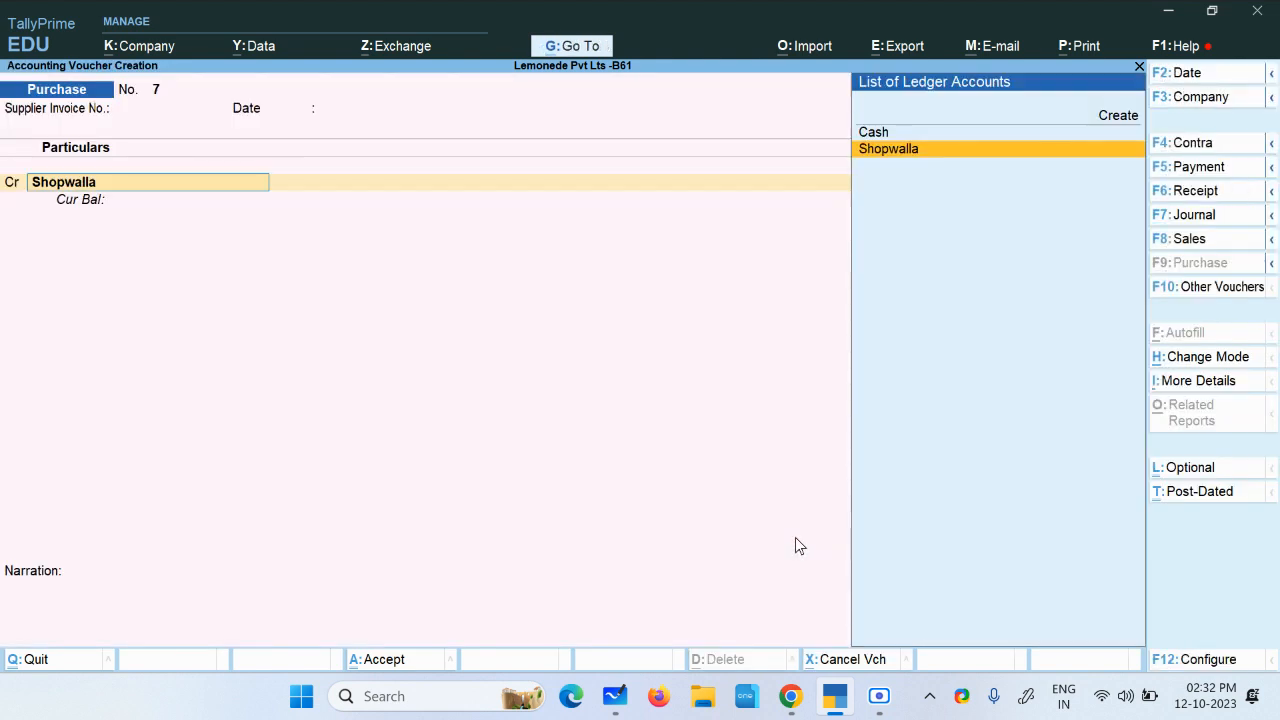
pyautogui.hotkey('ctrl', 'Return')
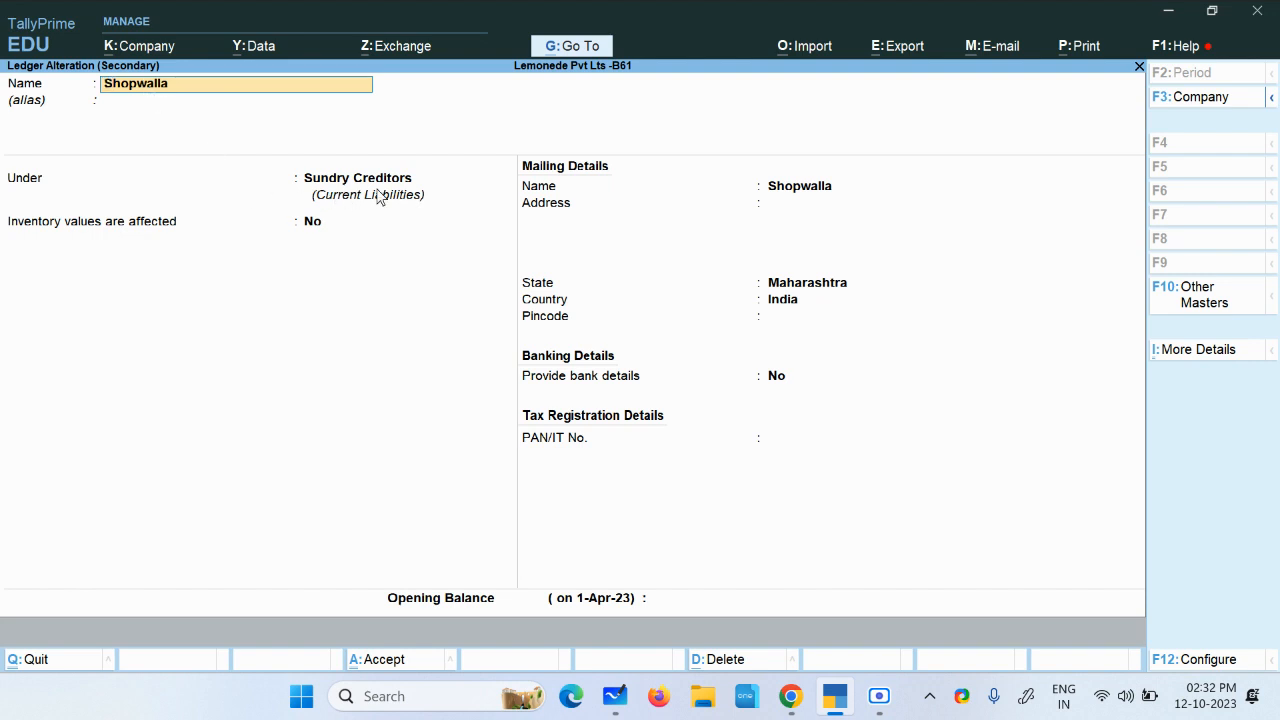
pyautogui.press('ctrl')
pyautogui.hotkey('ctrl', 'a')
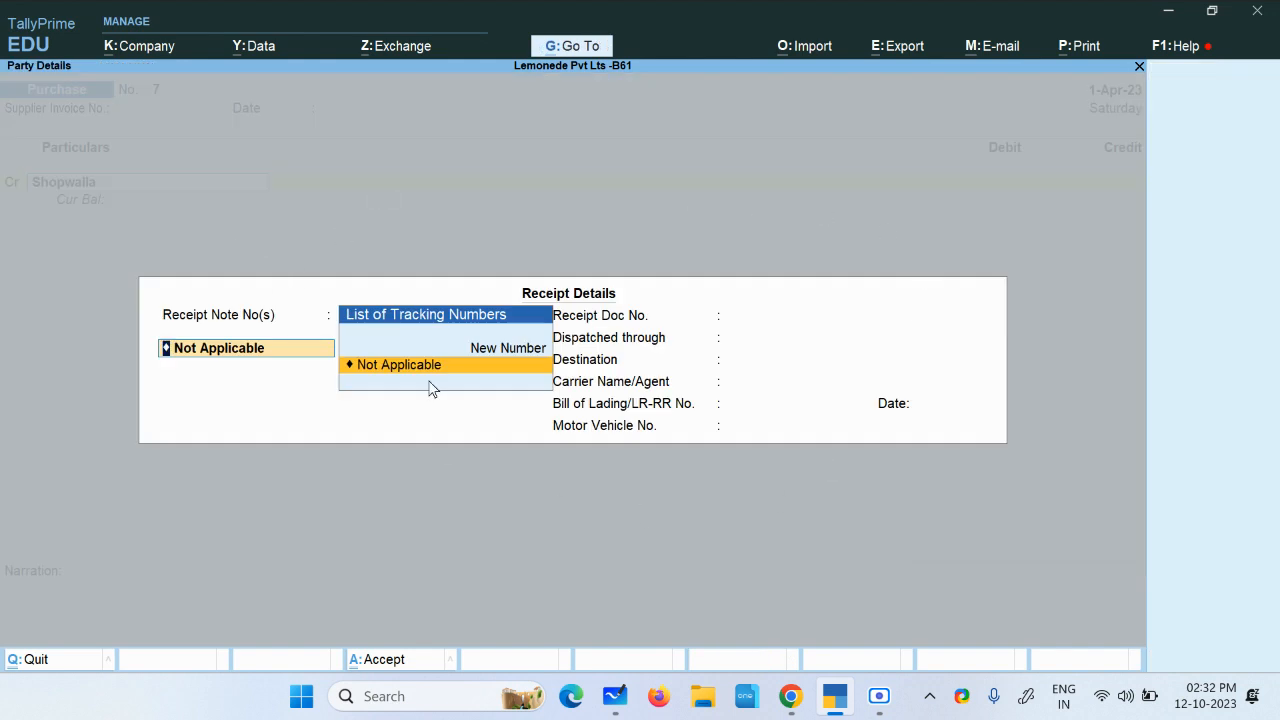
# Keep the receipt note as Not Applicable, leave the remaining receipt fields blank, and accept the party details for Shopwalla
pyautogui.press('Return')
pyautogui.press('Return')
pyautogui.press('Return')
pyautogui.press('Return')
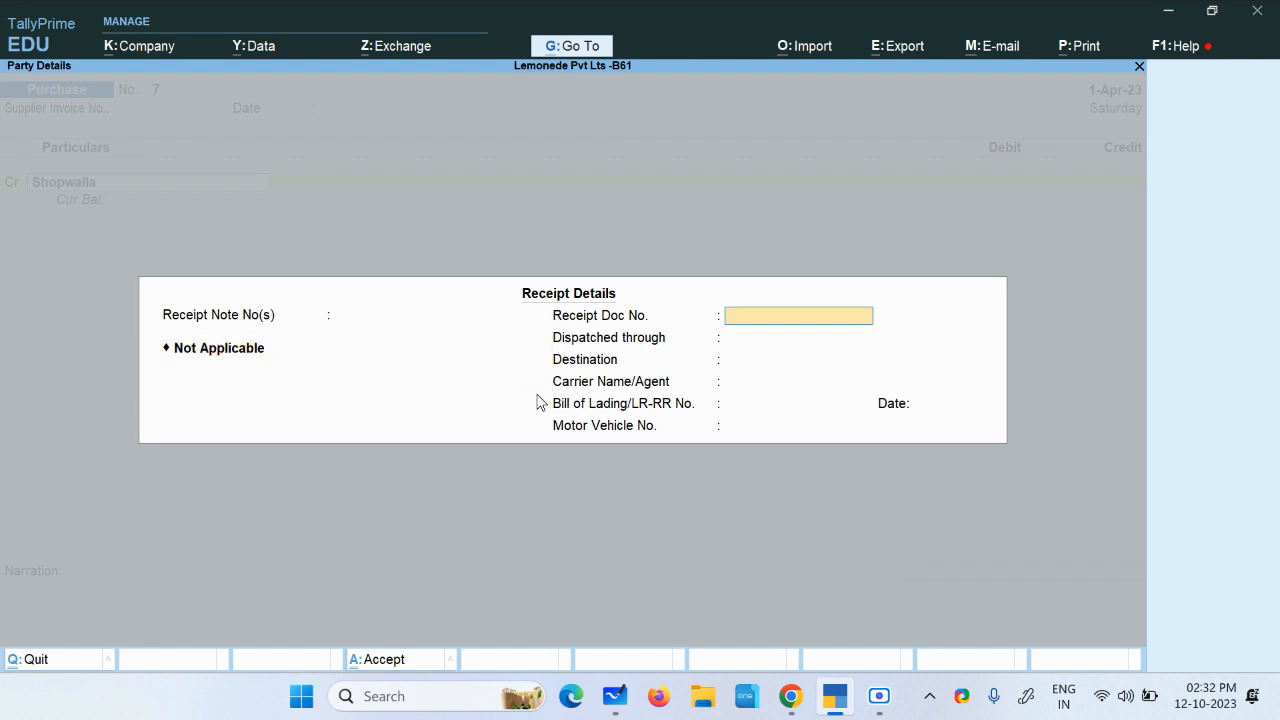
pyautogui.press('Return')
pyautogui.press('Return')
pyautogui.press('Return')
pyautogui.press('Return')
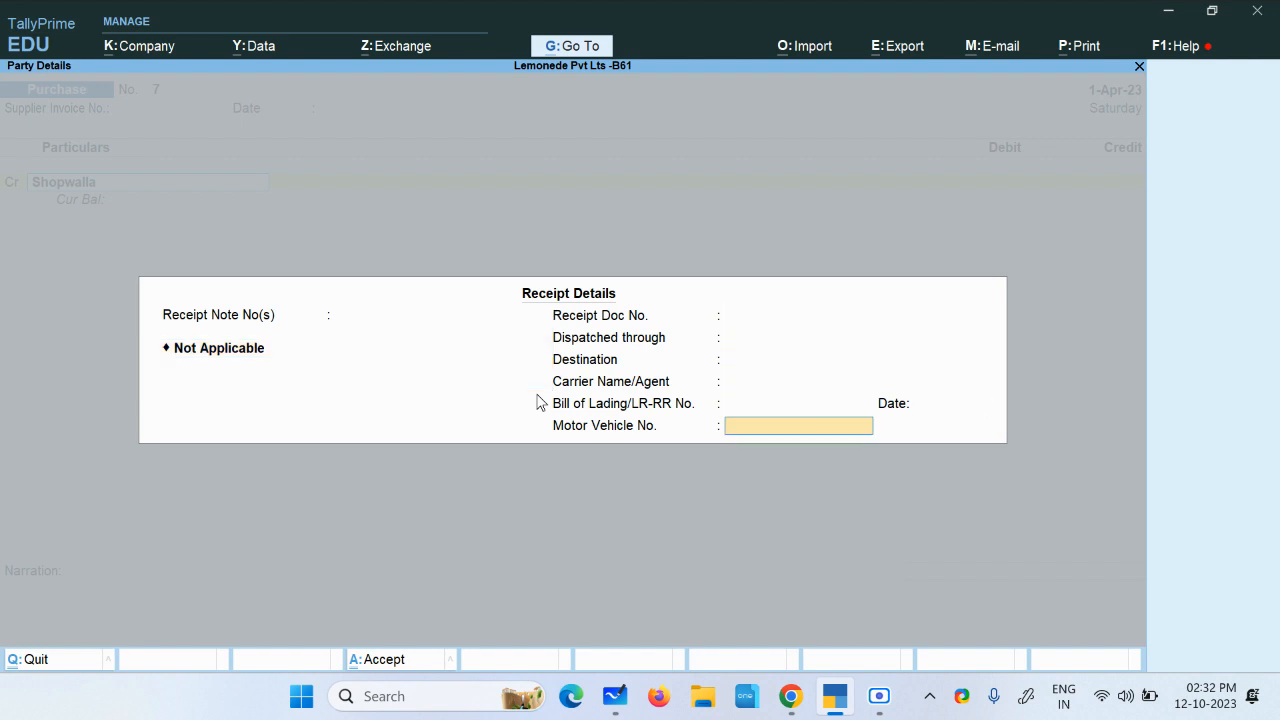
pyautogui.press('Return')
pyautogui.press('Return')
pyautogui.press('Return')
pyautogui.press('Return')
pyautogui.press('Return')
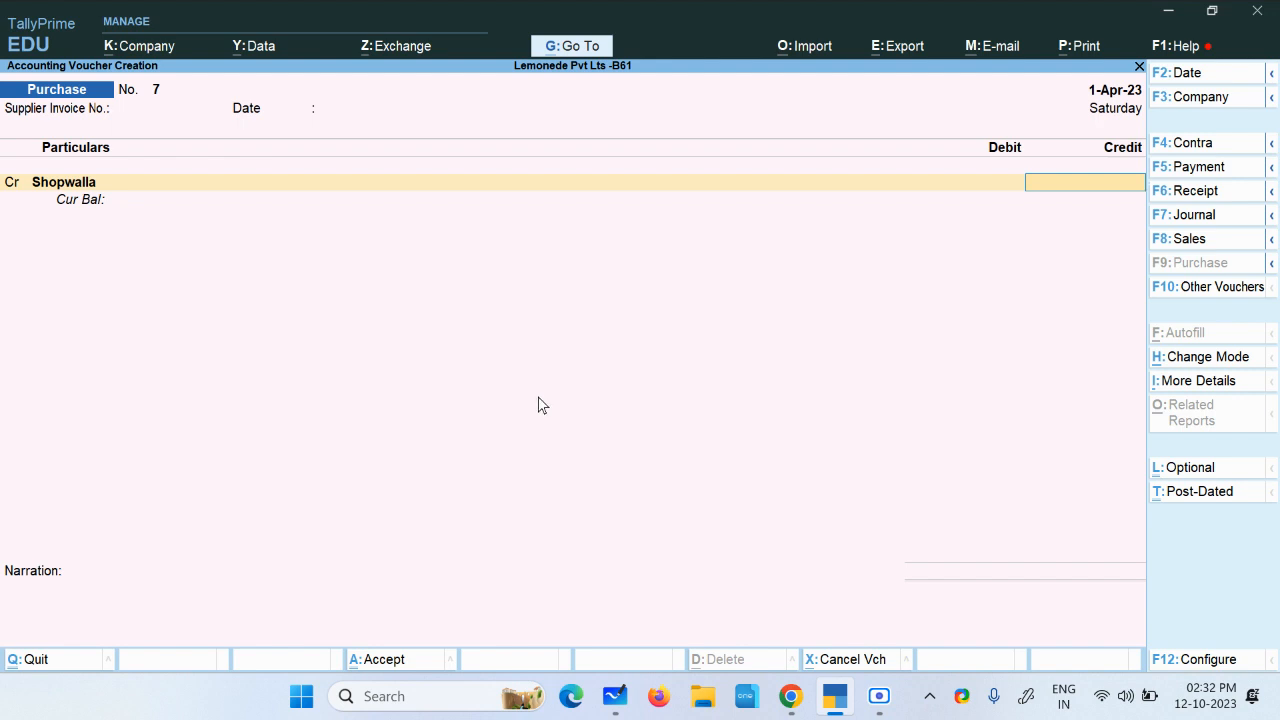
# Configure the purchase voucher with supplier details and receipt, order, and import details both set to No
pyautogui.click(1209, 662)
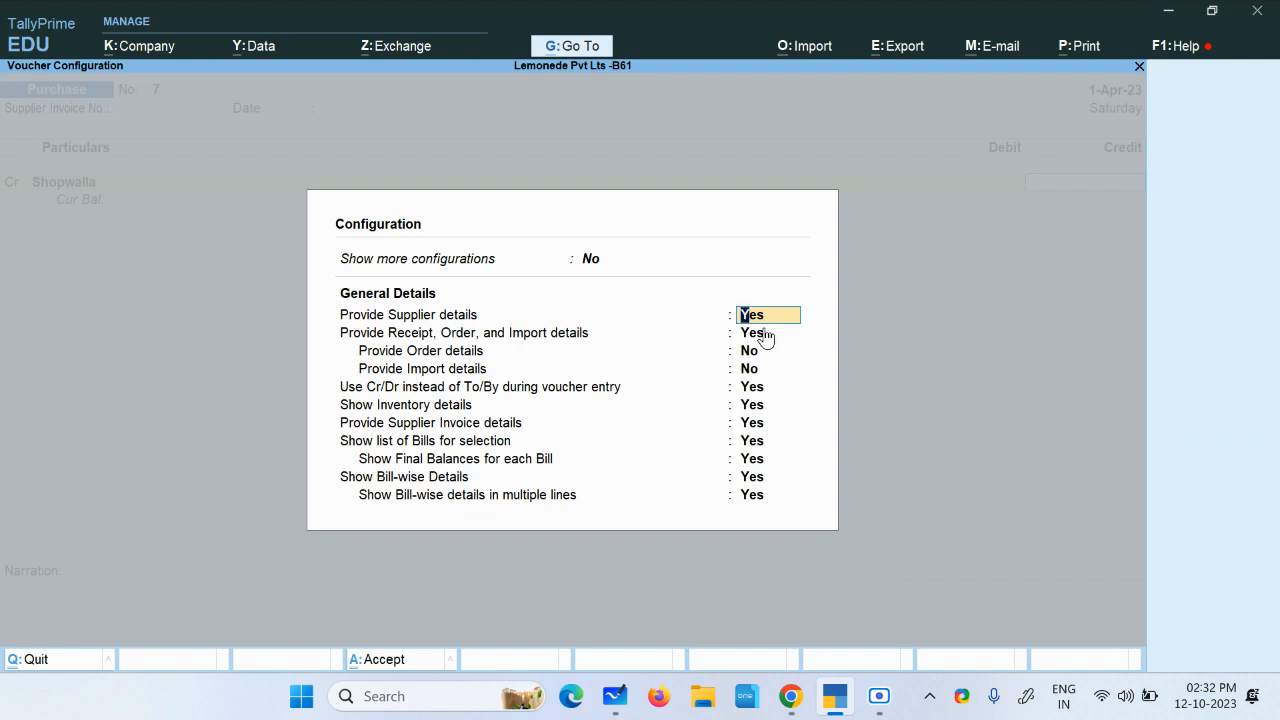
pyautogui.write('n')
pyautogui.press('Return')
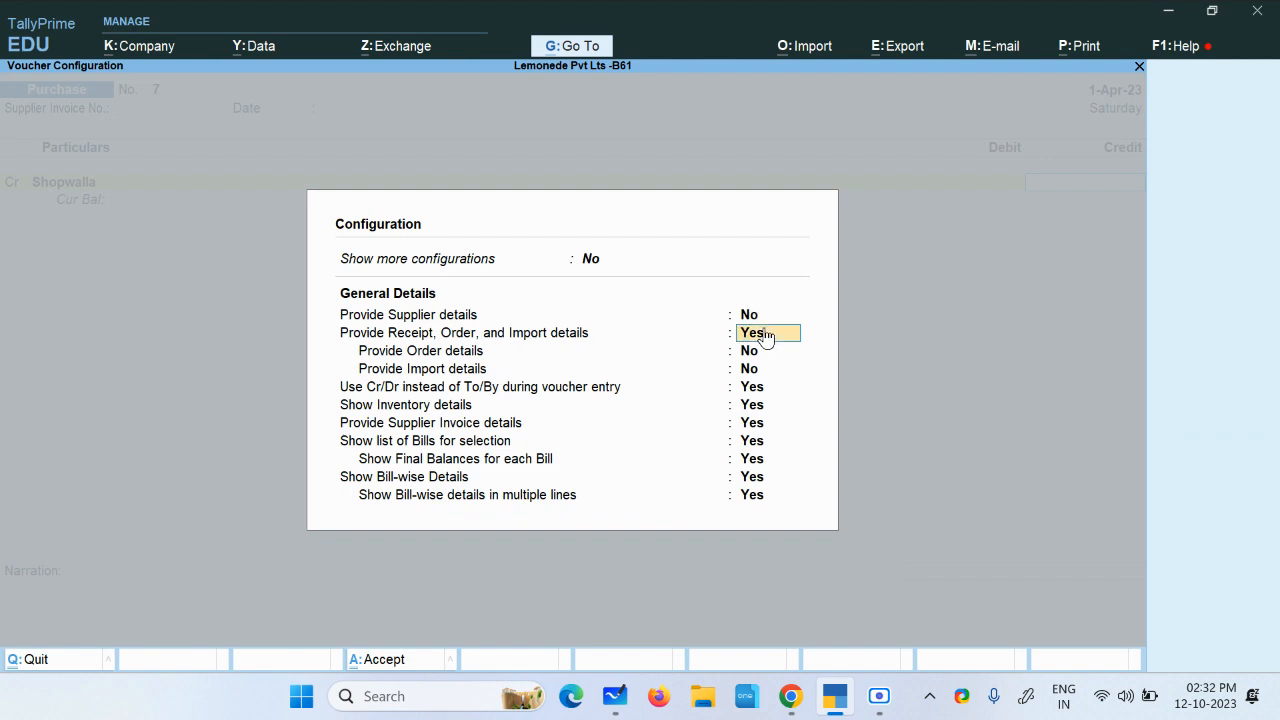
pyautogui.write('n')
pyautogui.press('Return')
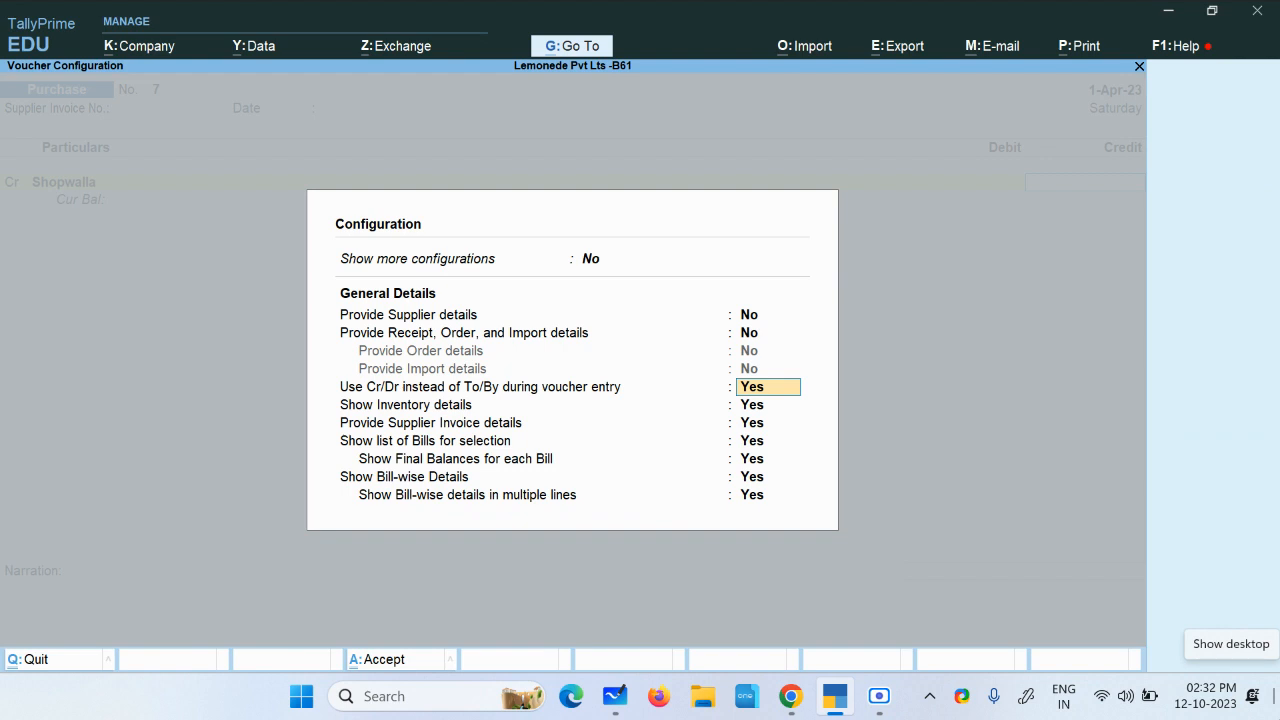
pyautogui.hotkey('ctrl', 'a')
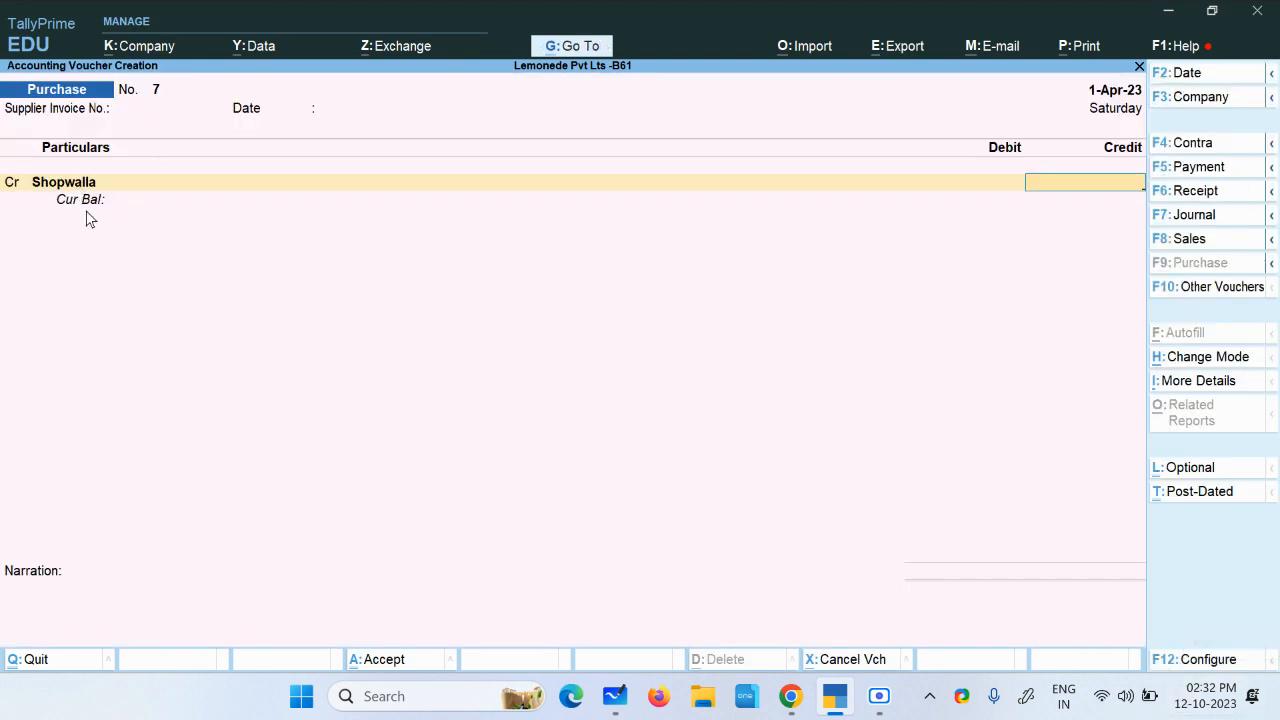
# Credit Shopwalla with 80 and debit Purchase Goods for the same amount
pyautogui.press('BackSpace')
pyautogui.press('Return')
pyautogui.write('80')
pyautogui.press('Return')
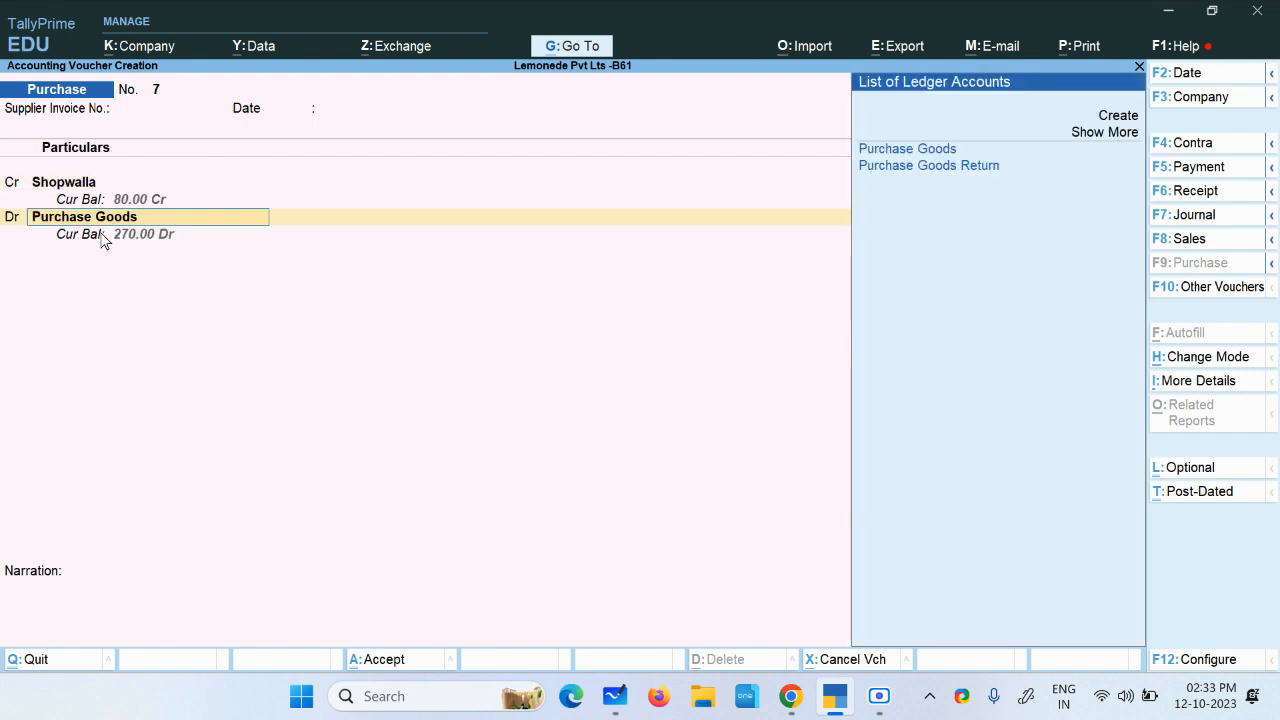
pyautogui.press('Return')
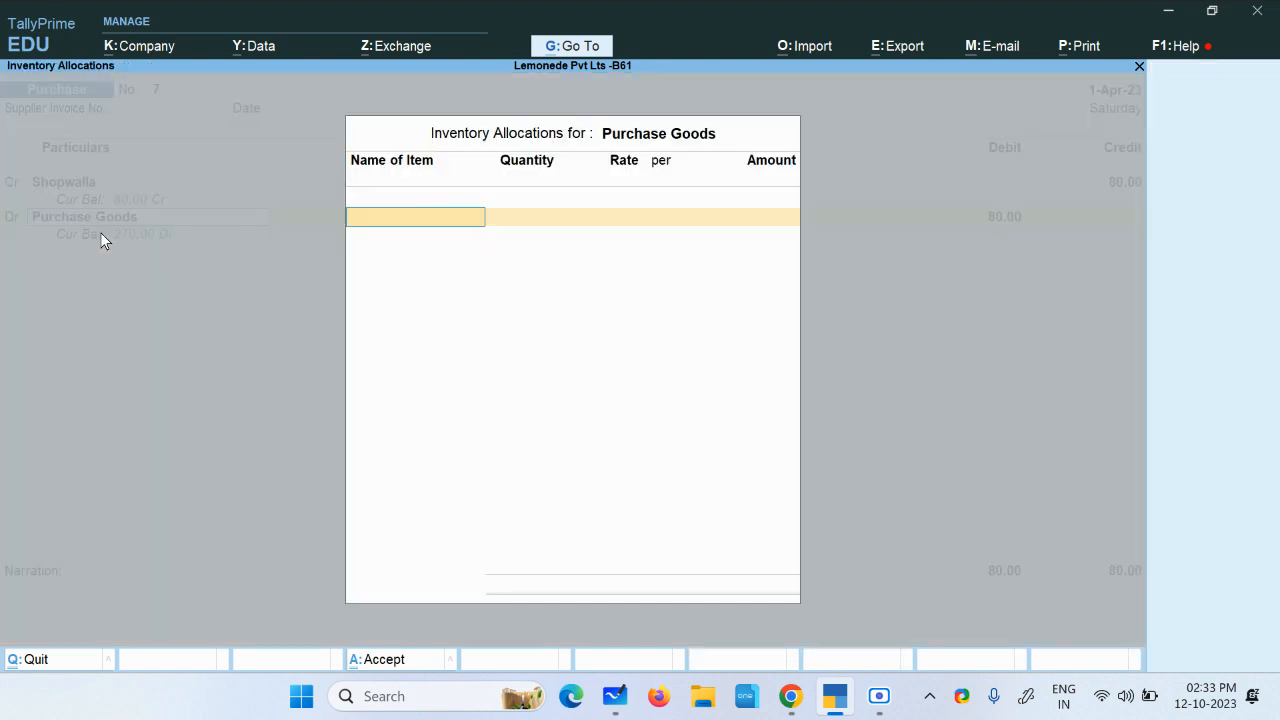
# Choose Sugar as the stock item for Purchase Goods, with the tracking number Not Applicable
pyautogui.press('Down')
pyautogui.press('Down')
pyautogui.press('Down')
pyautogui.press('Down')
pyautogui.press('Down')
pyautogui.press('Down')
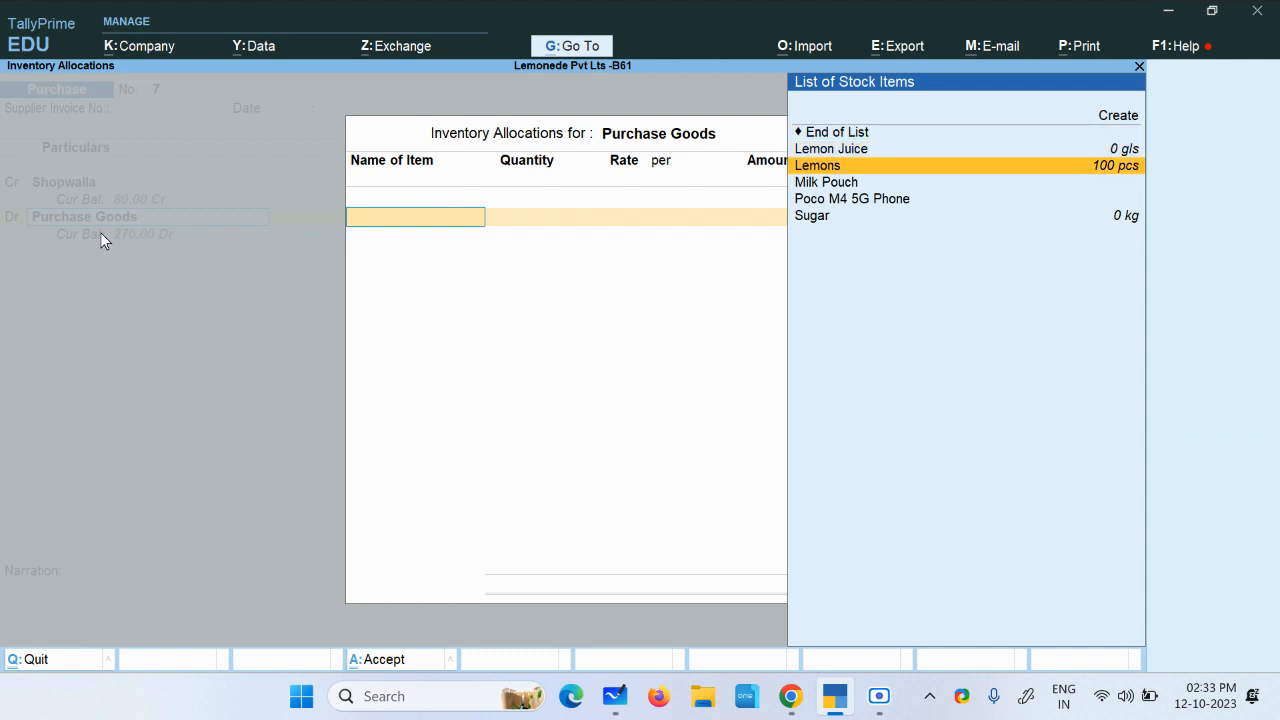
pyautogui.press('Return')
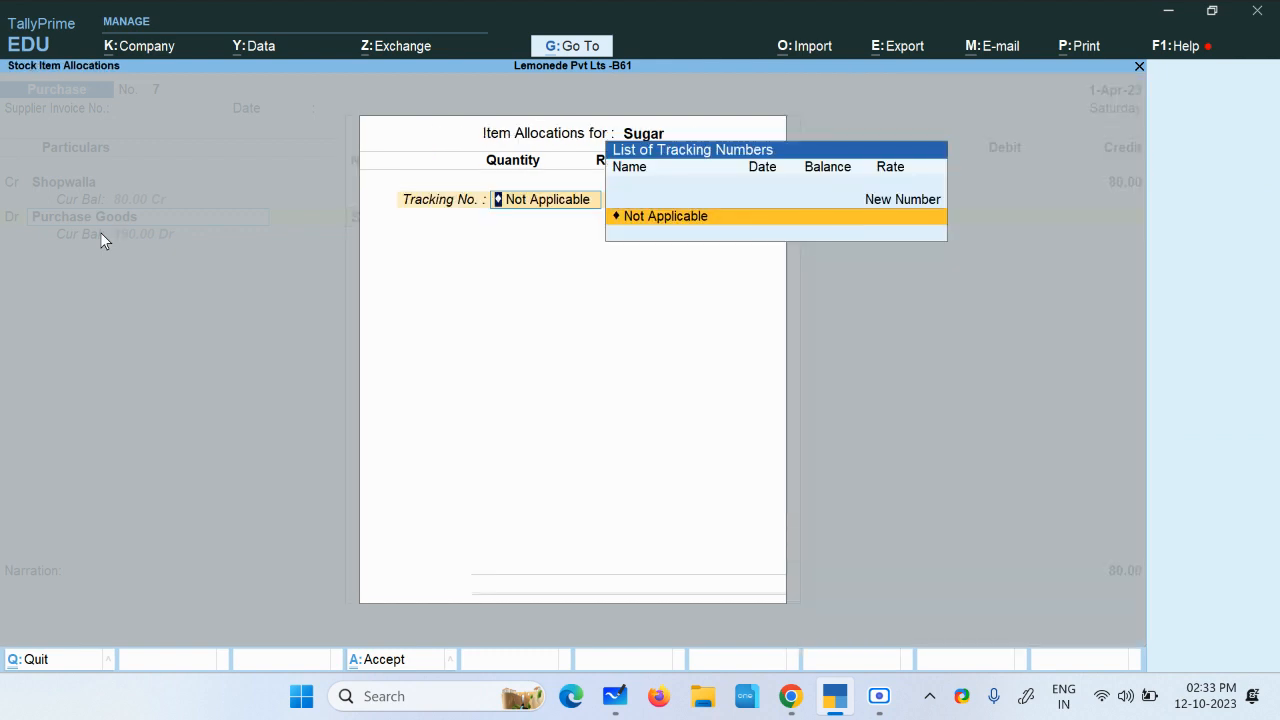
pyautogui.press('Return')
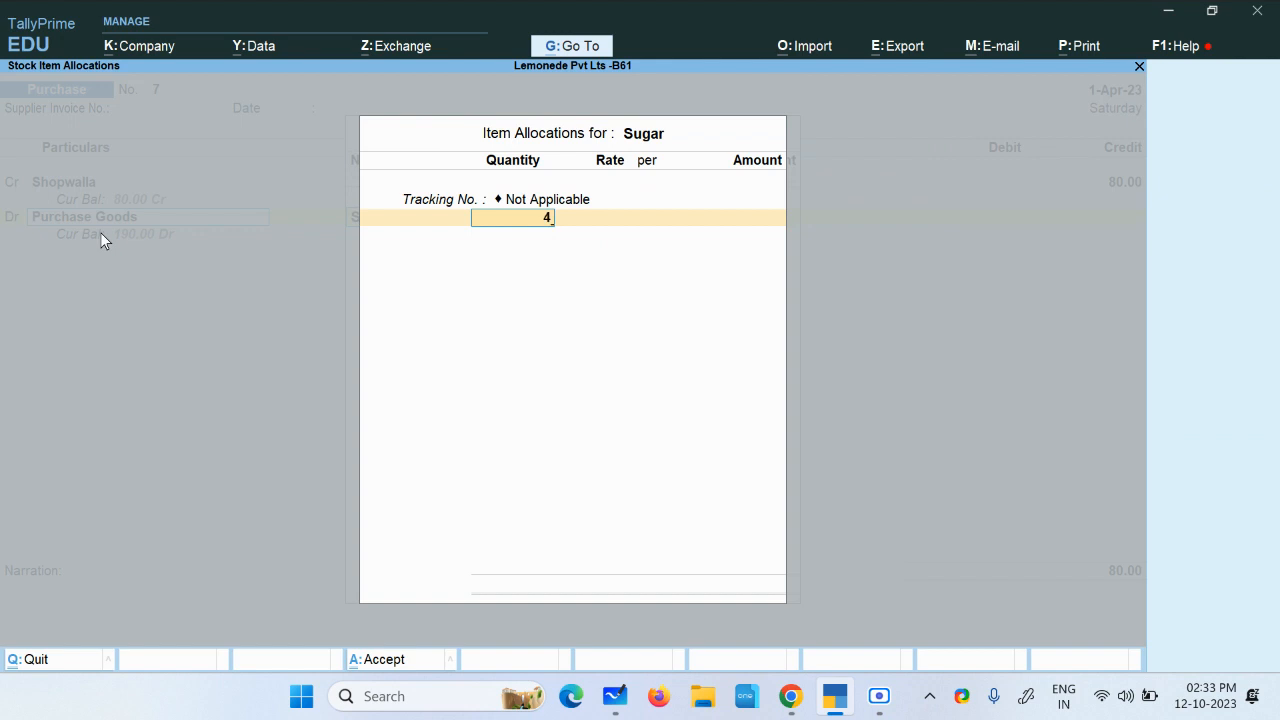
# Allocate 4 kg of Sugar at 20.00 per kg and finish the inventory allocation
pyautogui.write('4')
pyautogui.press('Return')
pyautogui.press('Return')
pyautogui.press('Return')
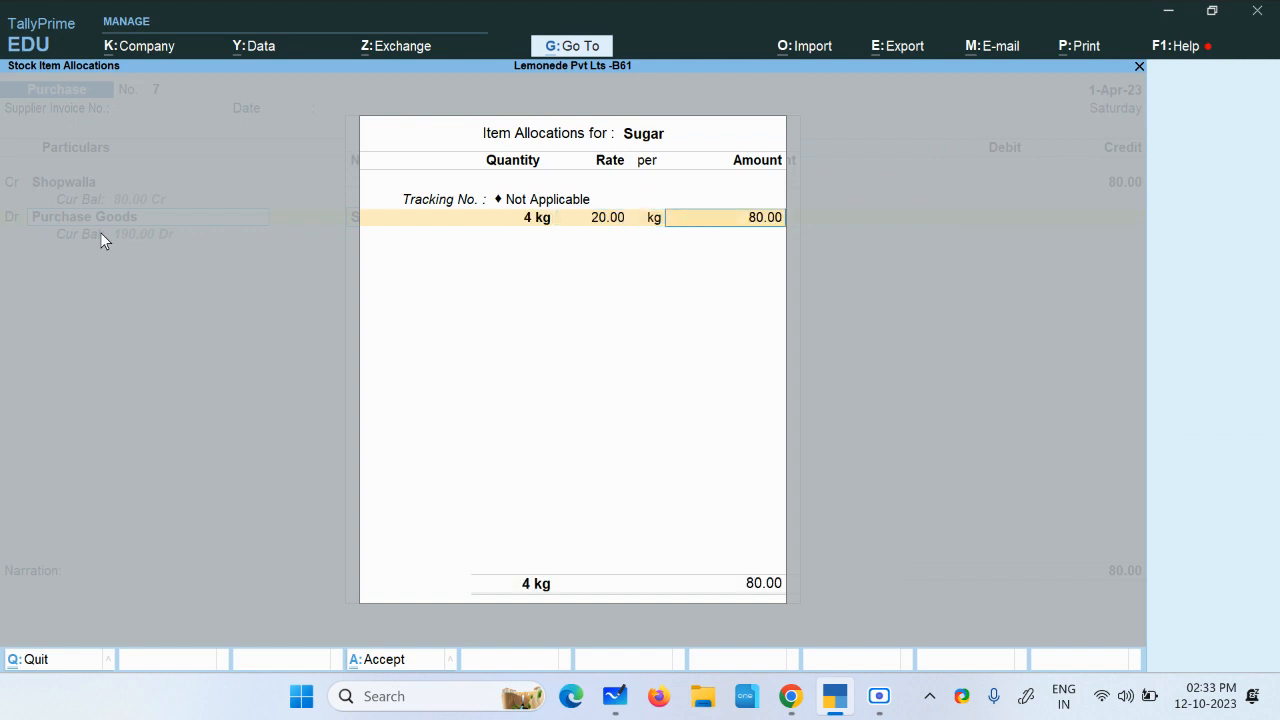
pyautogui.press('Return')
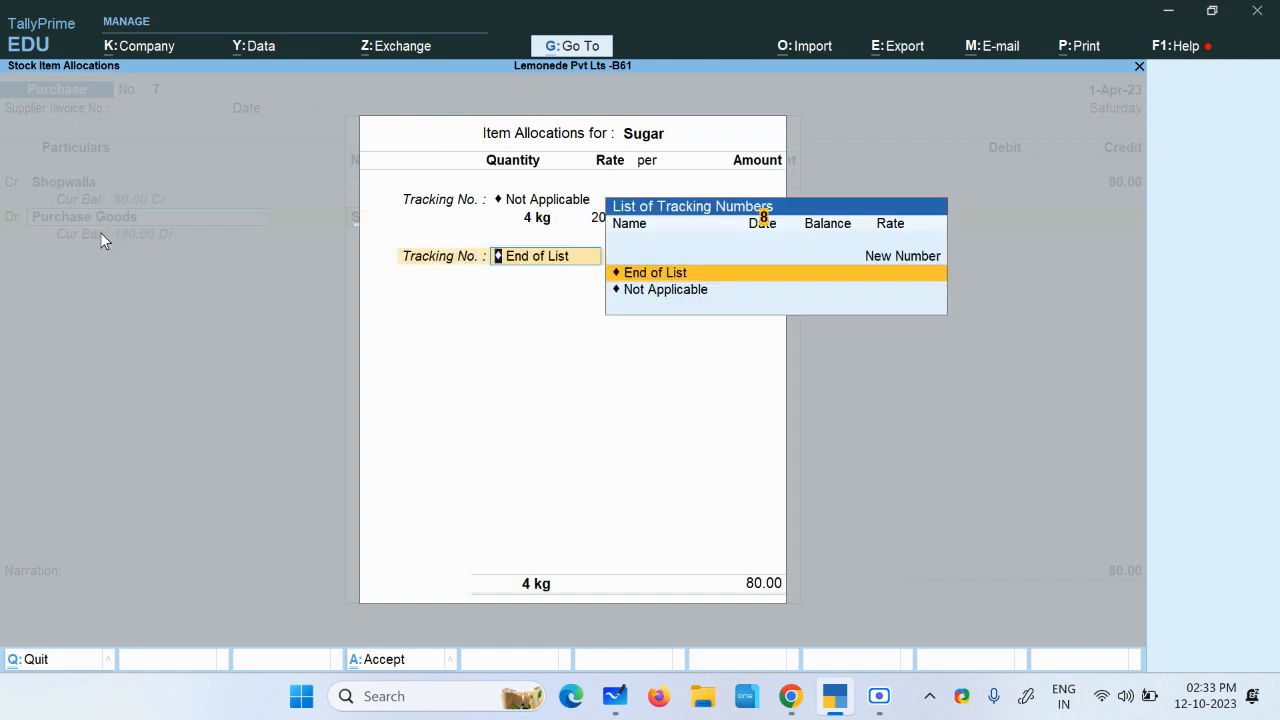
pyautogui.press('Return')
pyautogui.press('Return')
pyautogui.press('Return')
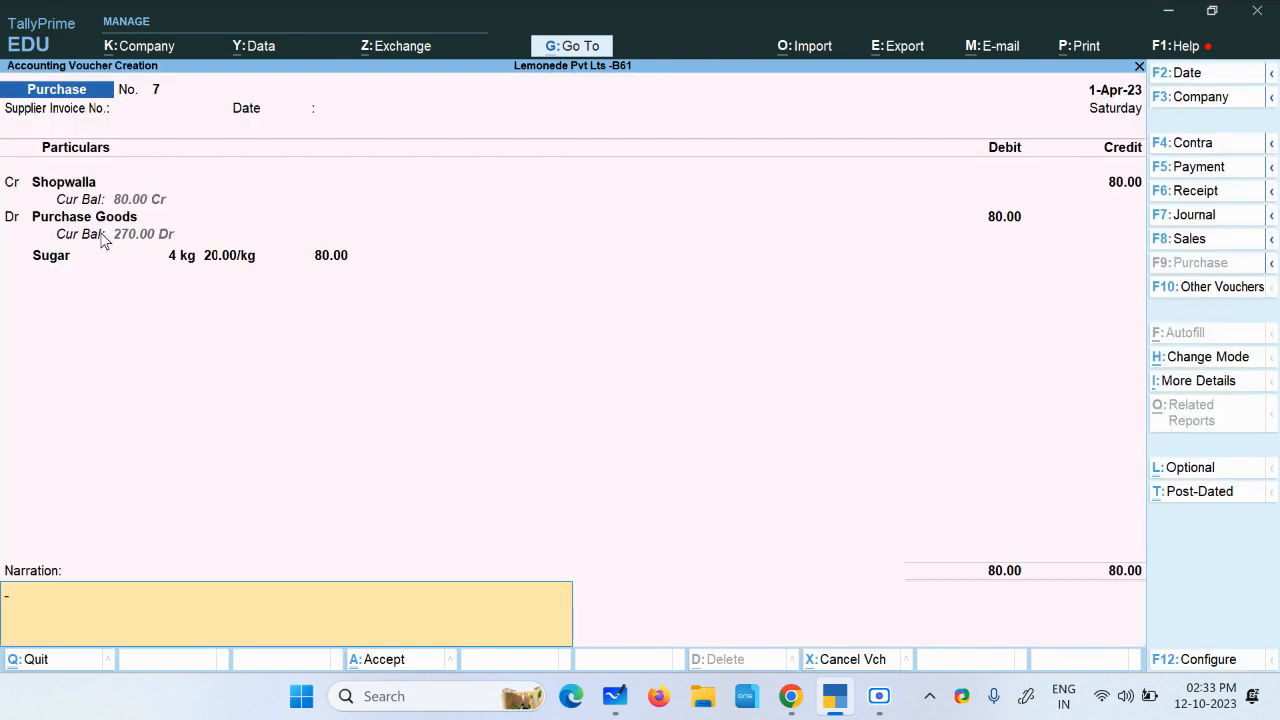
# Enter a narration stating that the sugar was purchased on credit
pyautogui.write('sugar puchased o')
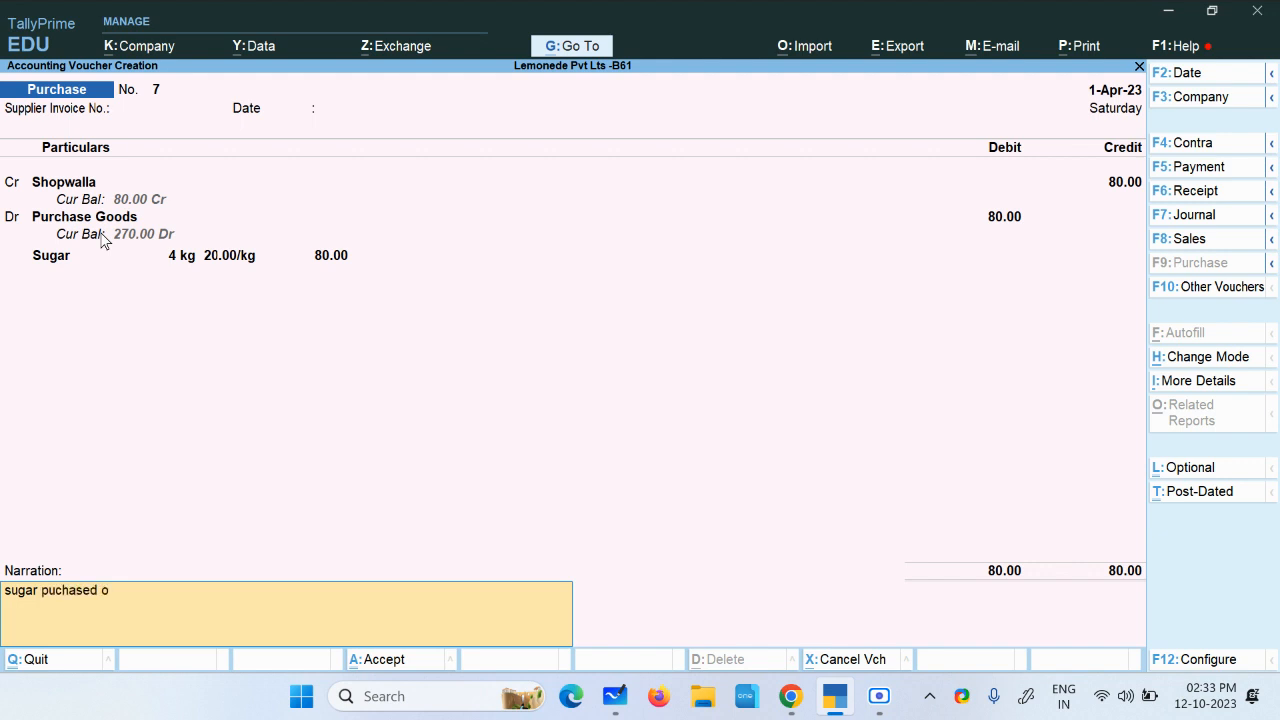
pyautogui.write('n Cred')
pyautogui.press('BackSpace')
pyautogui.press('BackSpace')
pyautogui.press('BackSpace')
pyautogui.write('d')
# Switch to the Google Sheets balance sheet and review the Week 2 entry for juice made by sister against the preceding purchase entry
pyautogui.click(879, 696)
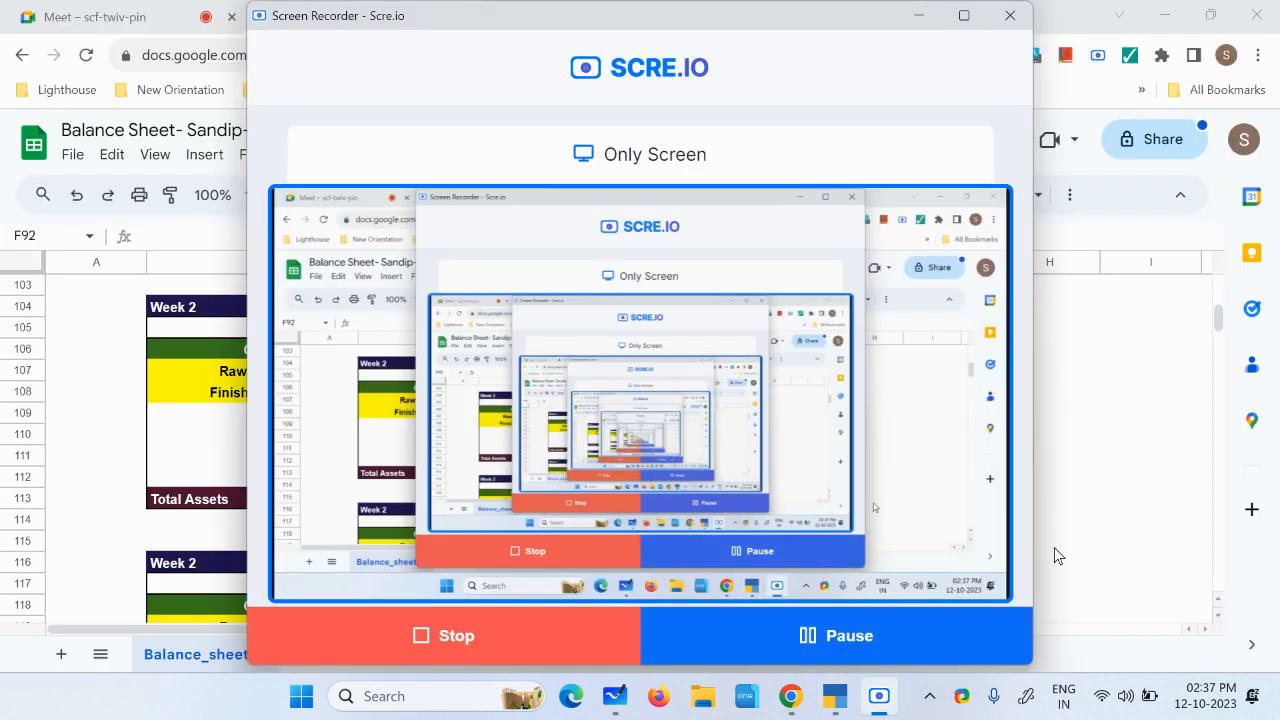
pyautogui.click(1055, 548)
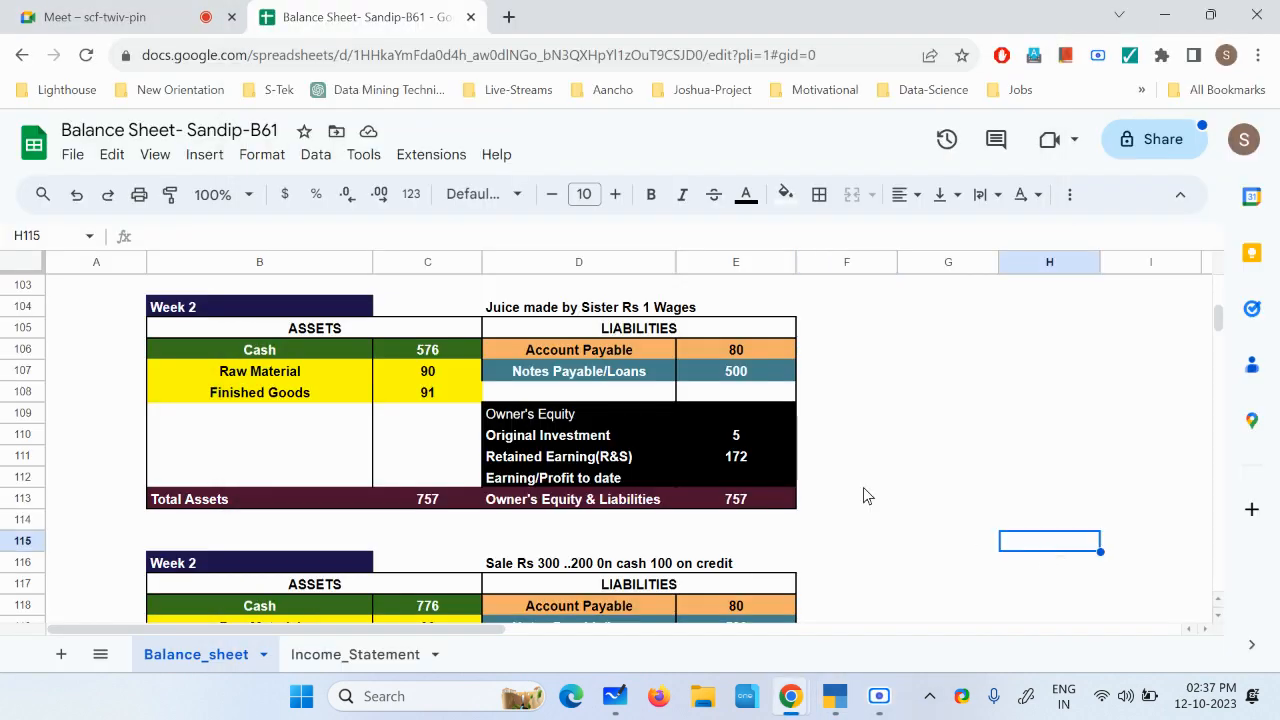
pyautogui.click(470, 311)
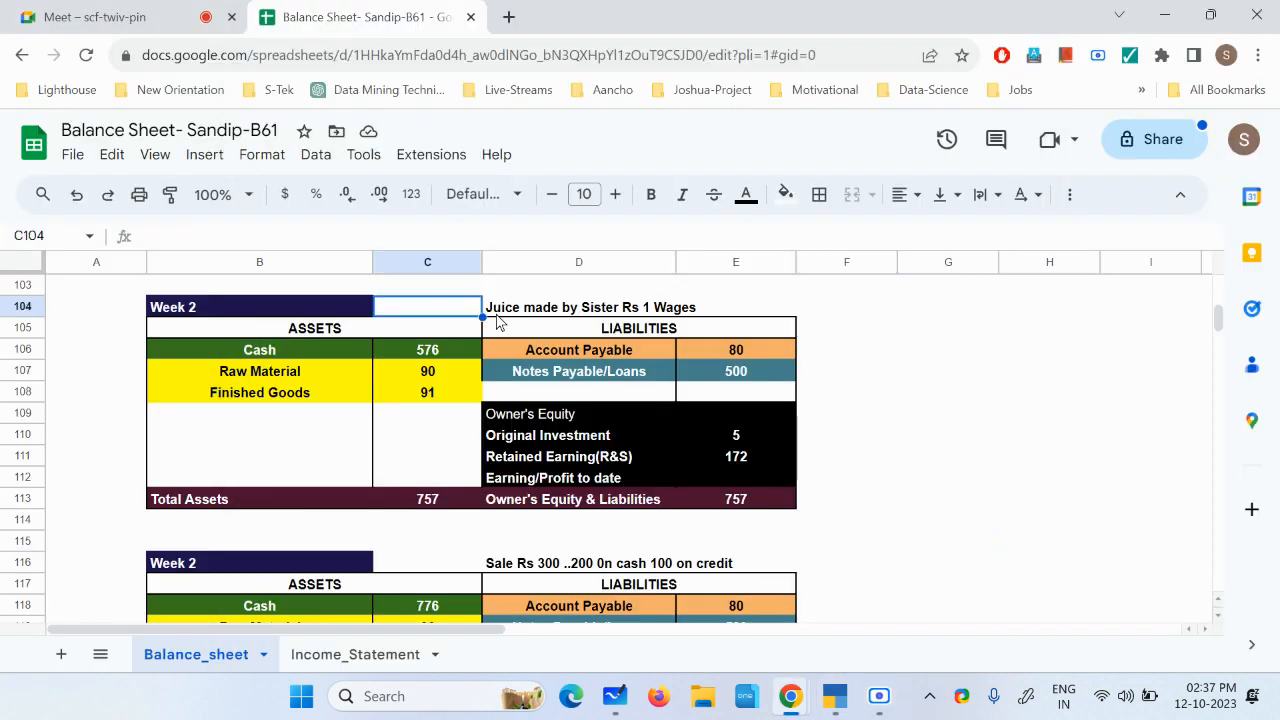
pyautogui.click(636, 311)
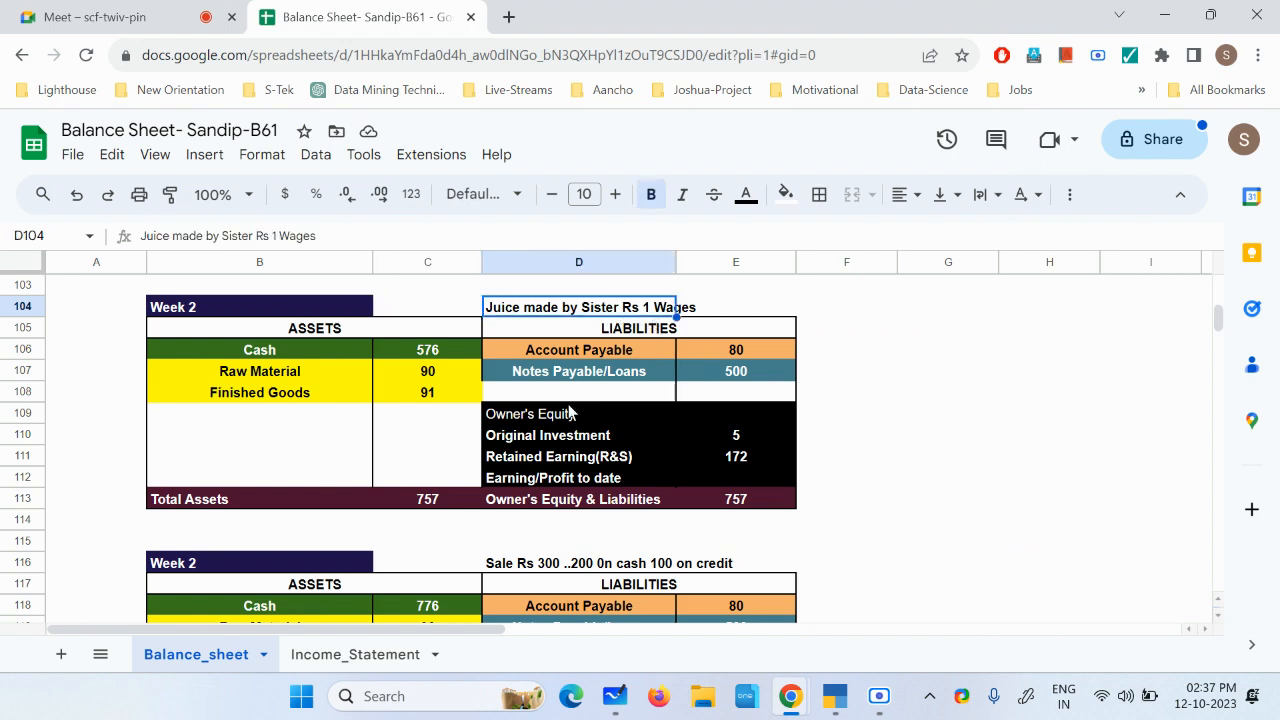
pyautogui.scroll(5, 568, 408)
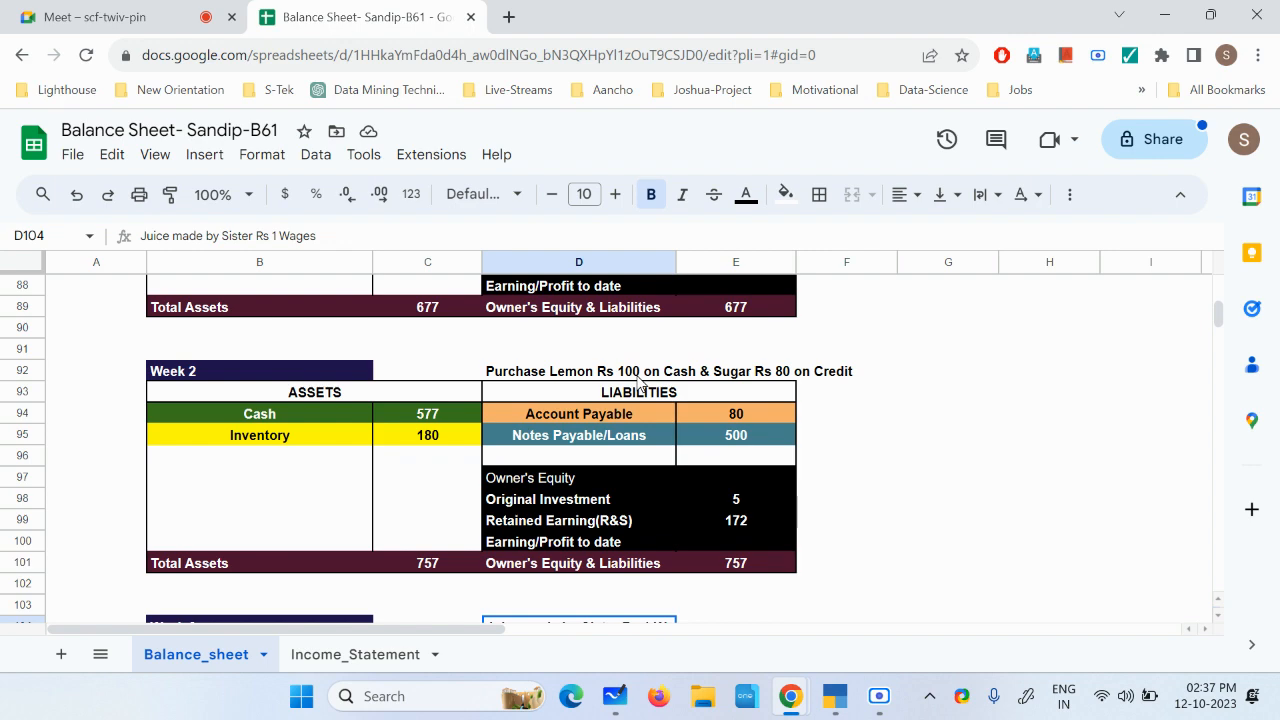
pyautogui.scroll(-4, 637, 380)
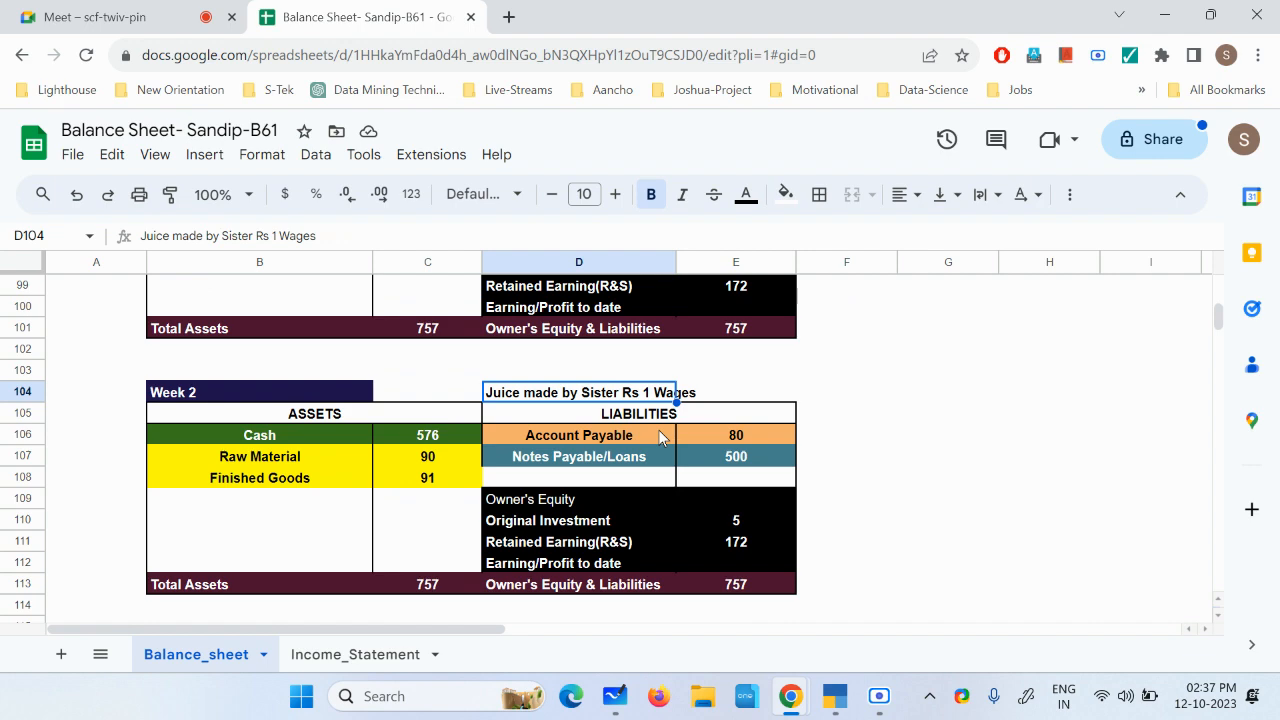
pyautogui.scroll(-1, 660, 436)
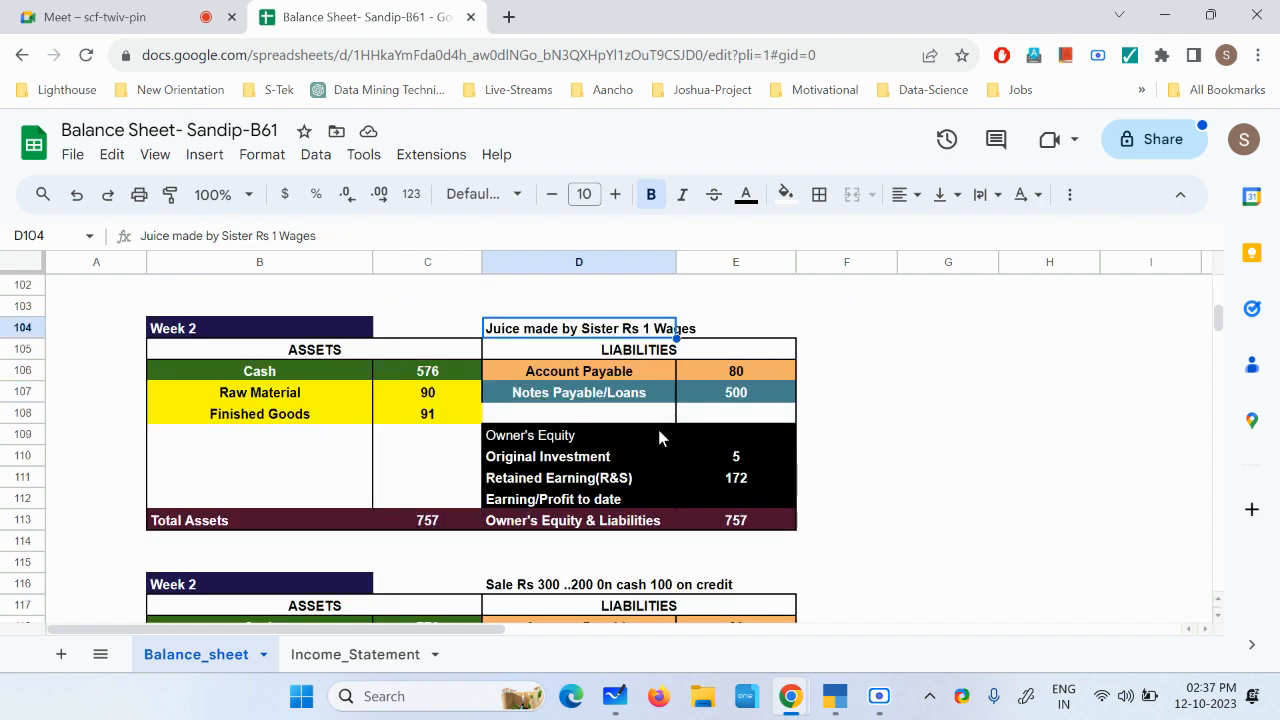
# Return to TallyPrime and change the voucher type to Stock Journal
pyautogui.click(845, 705)
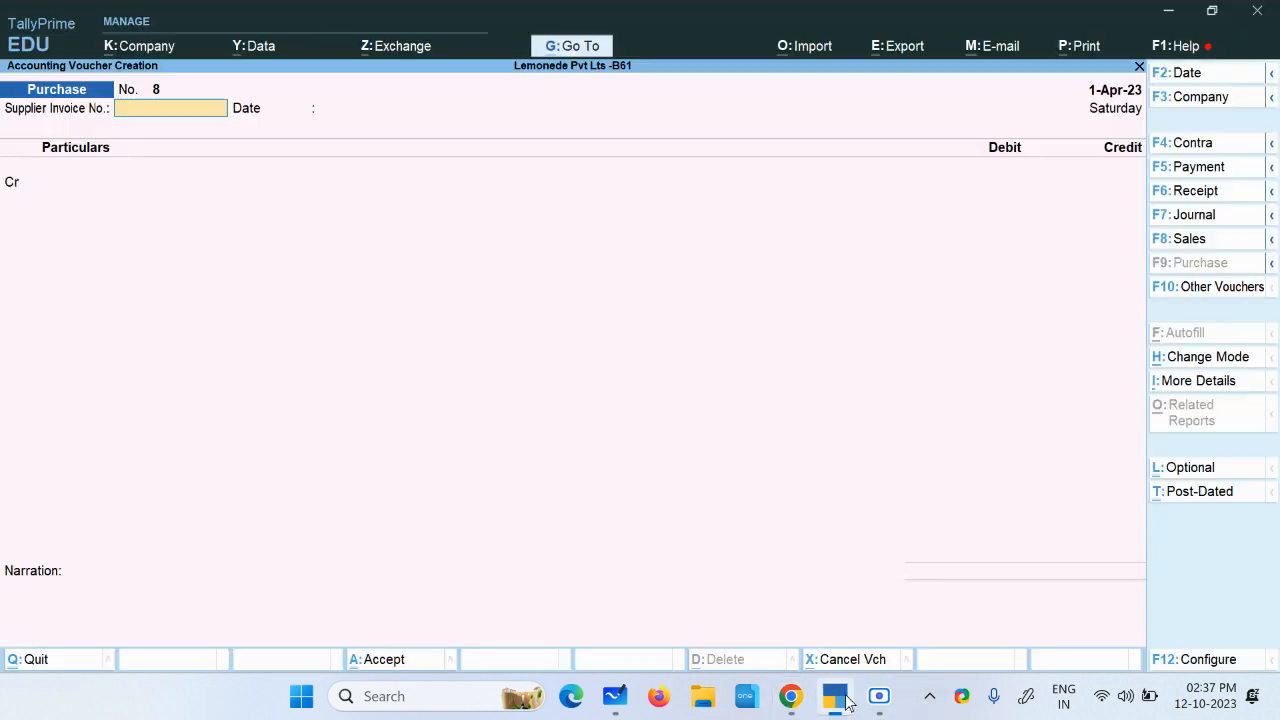
pyautogui.click(1243, 291)
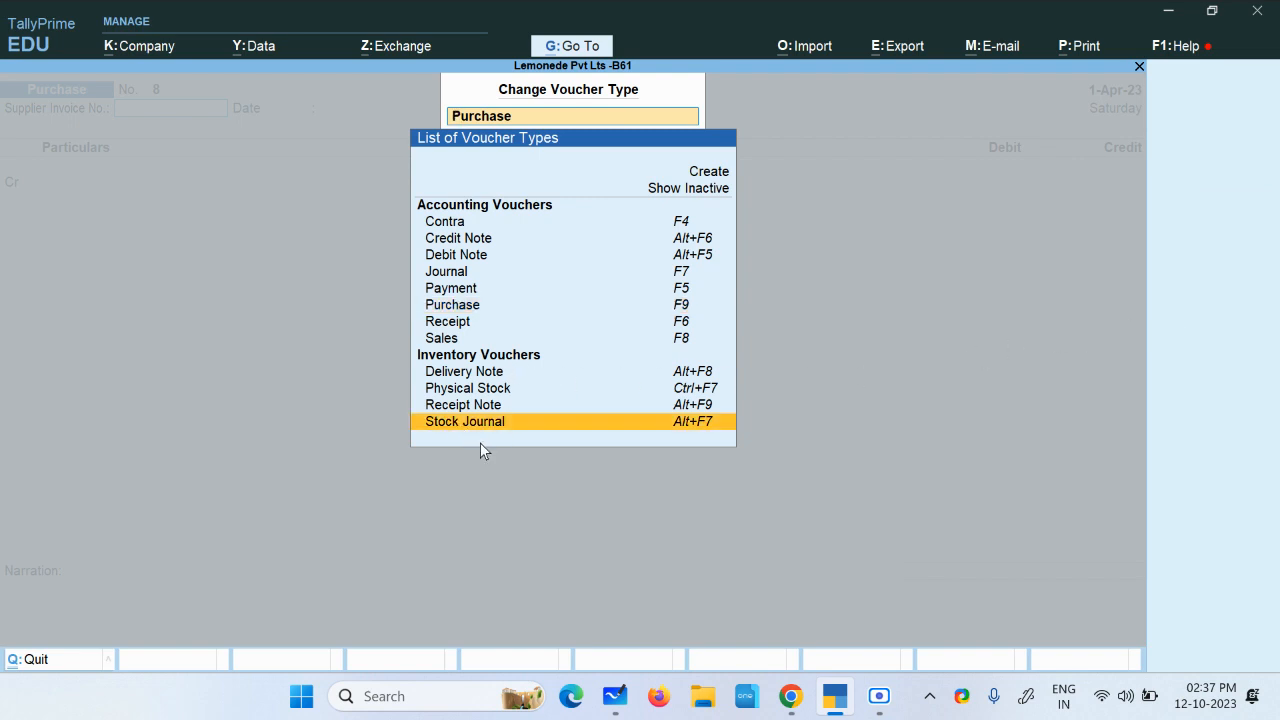
pyautogui.press('Return')
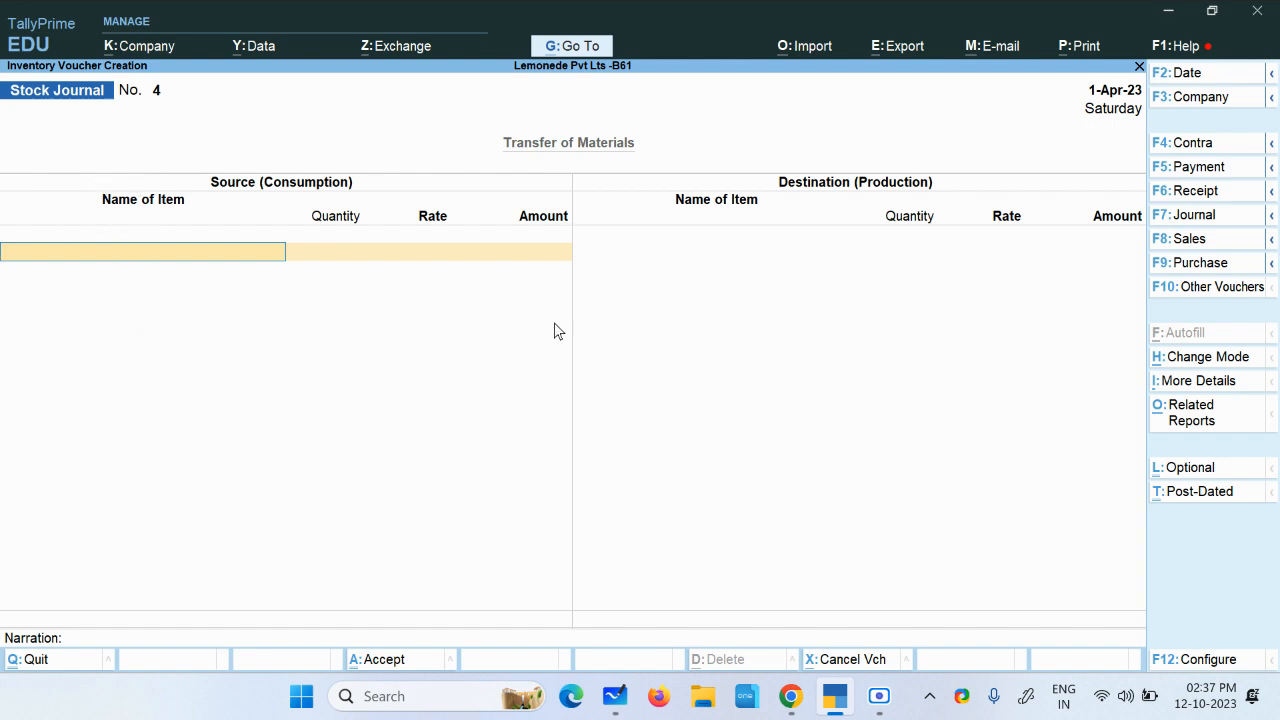
# Set the stock journal's mode to Use for Manufacturing Journal, and leave the blank voucher for the Gateway of Tally
pyautogui.click(1201, 360)
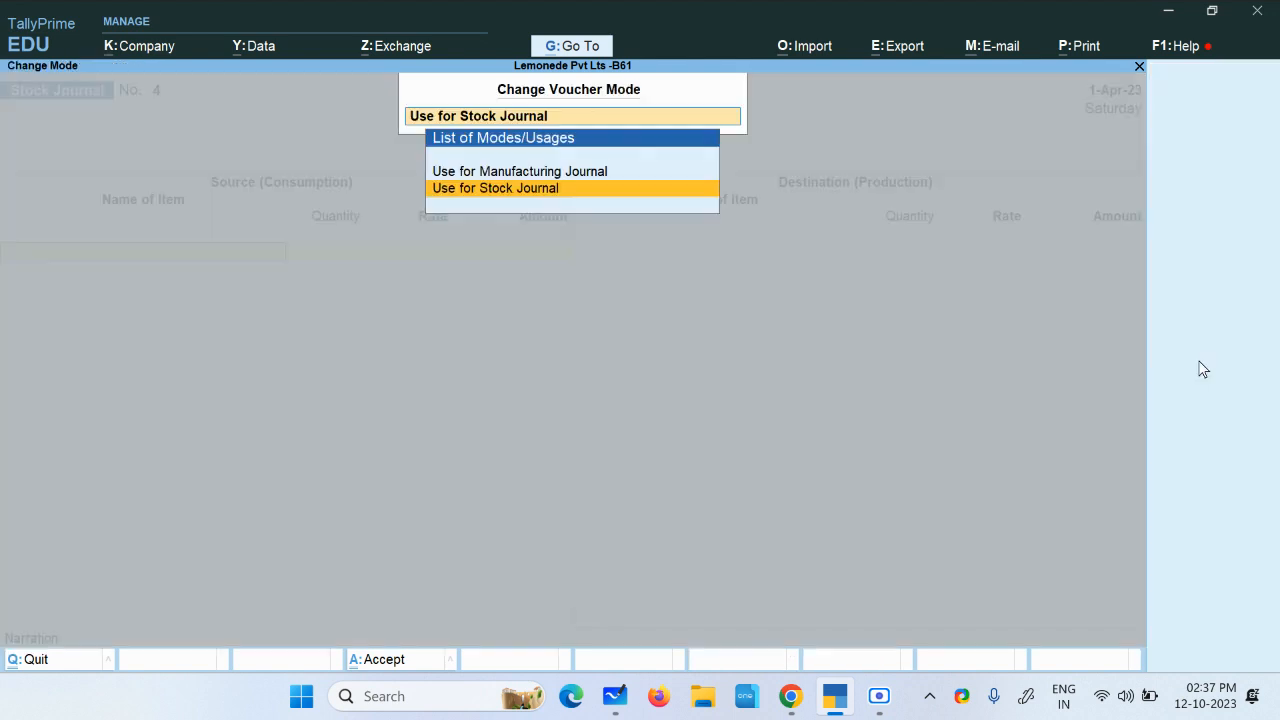
pyautogui.press('Up')
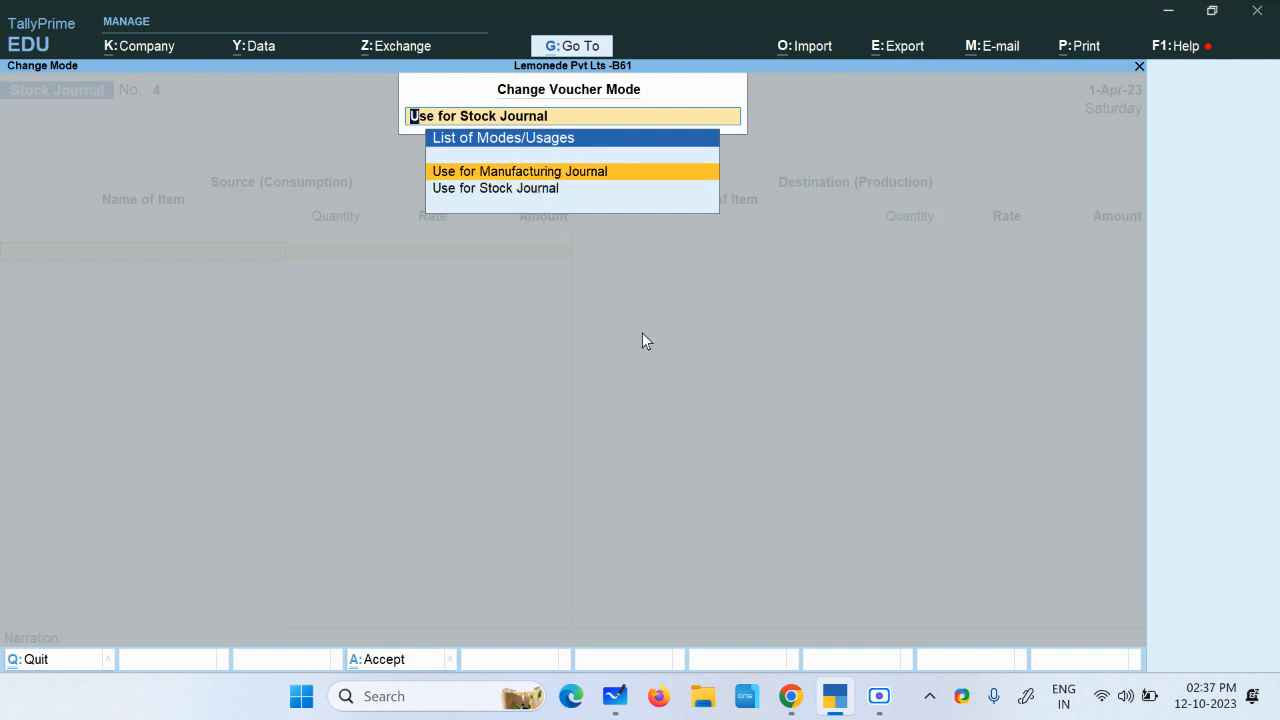
pyautogui.press('Return')
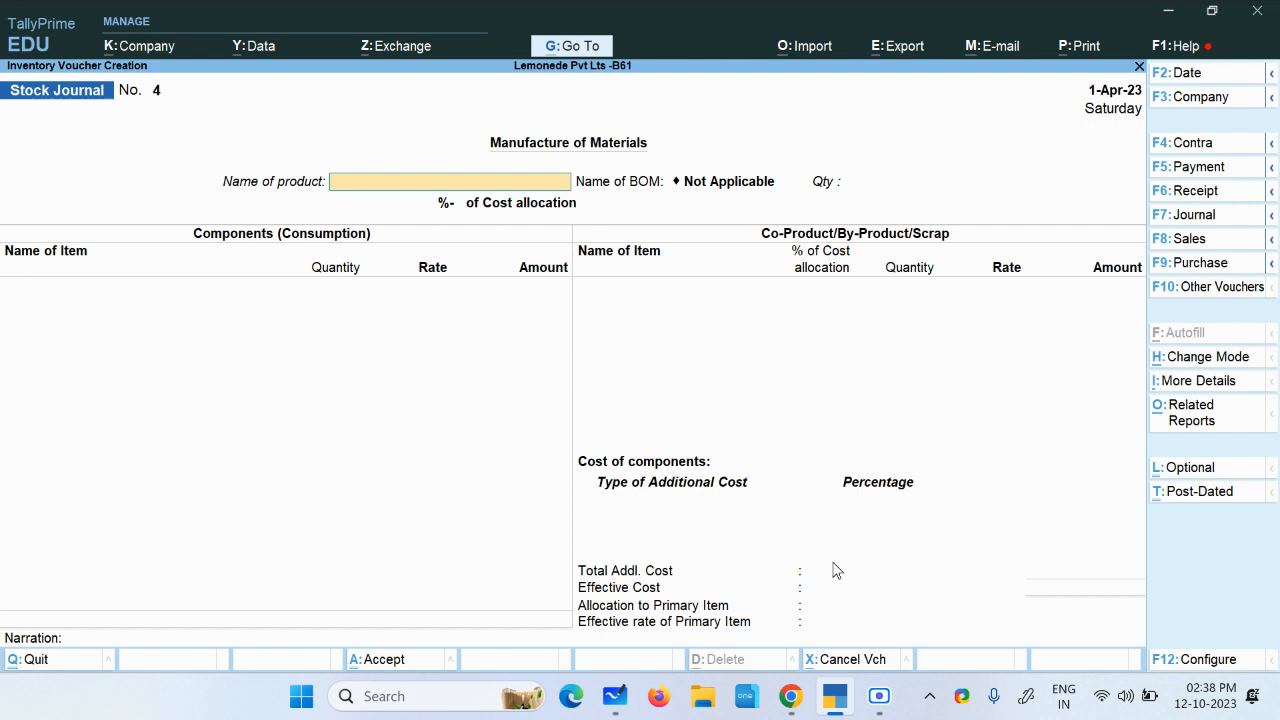
pyautogui.press('Escape')
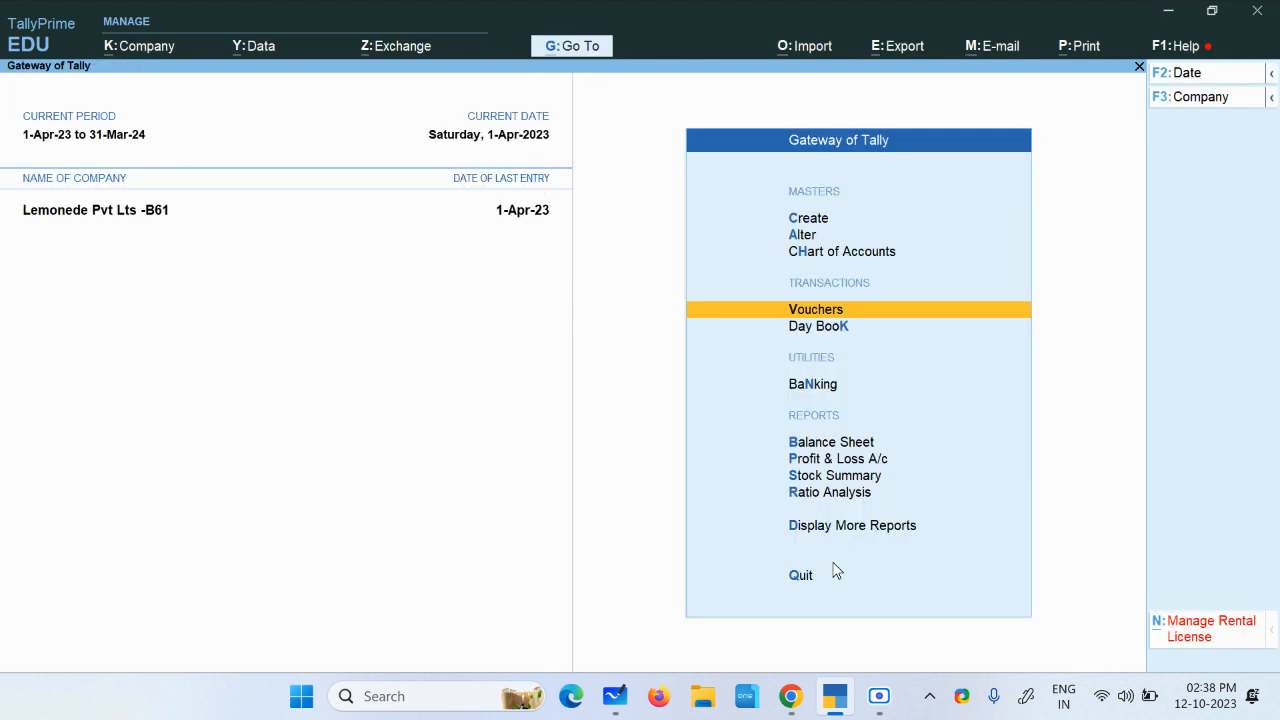
# Open a new Stock Journal voucher and set its mode to Use for Manufacturing Journal
pyautogui.click(843, 313)
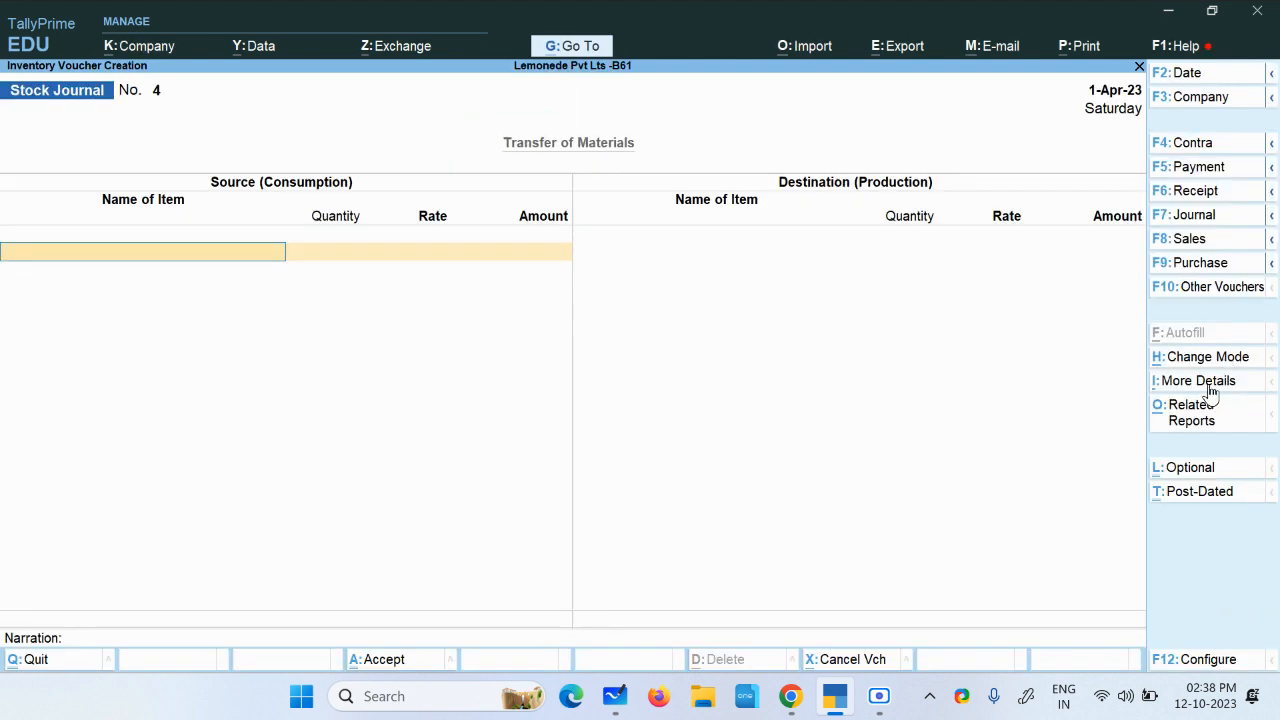
pyautogui.click(1238, 290)
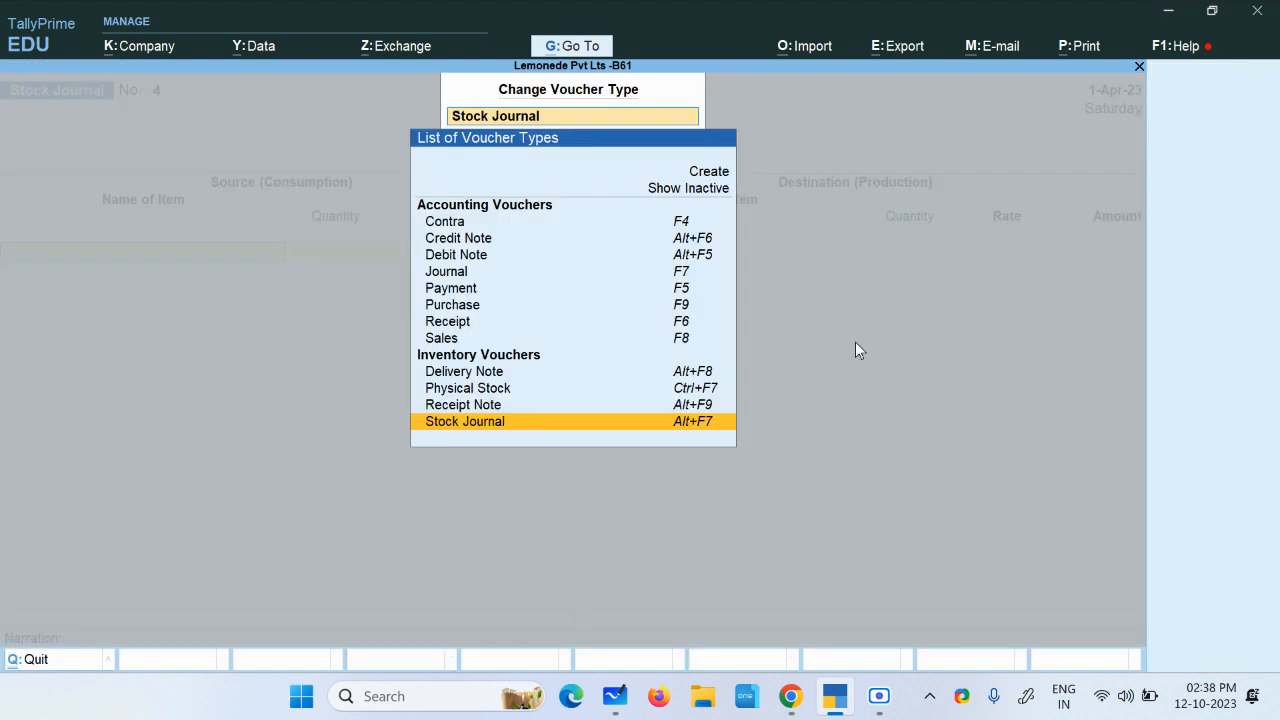
pyautogui.click(498, 428)
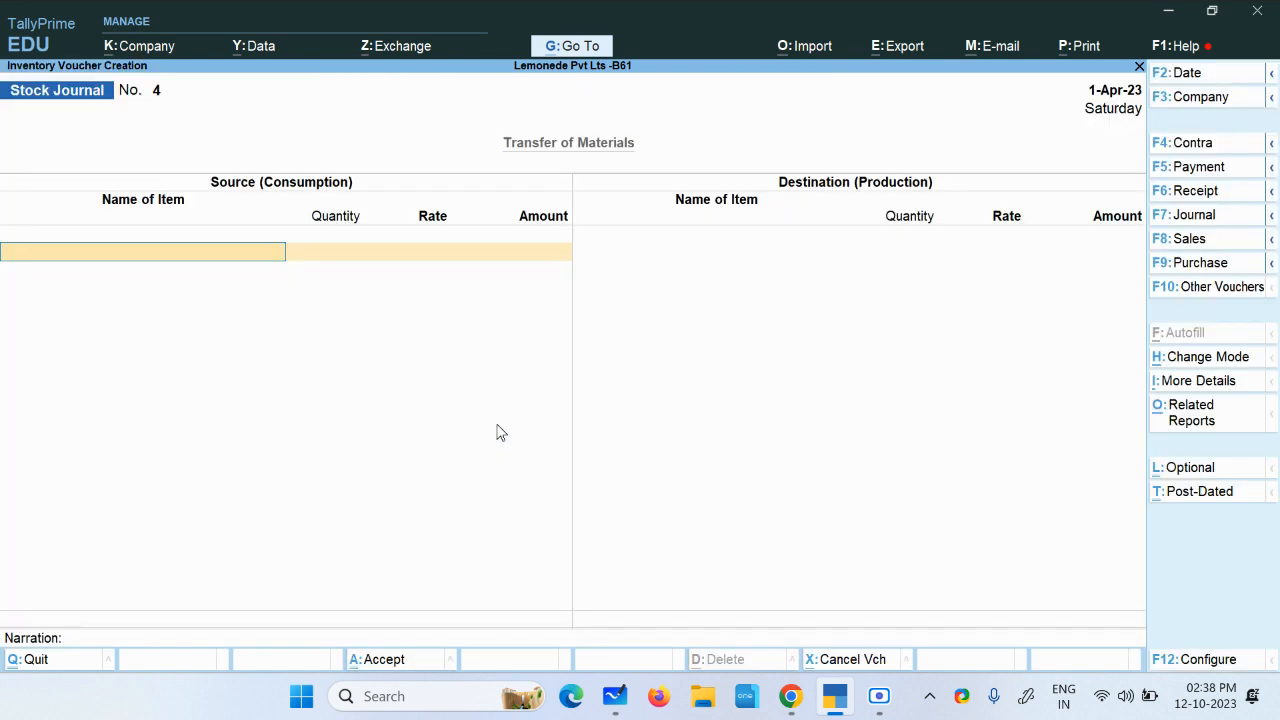
pyautogui.click(1210, 360)
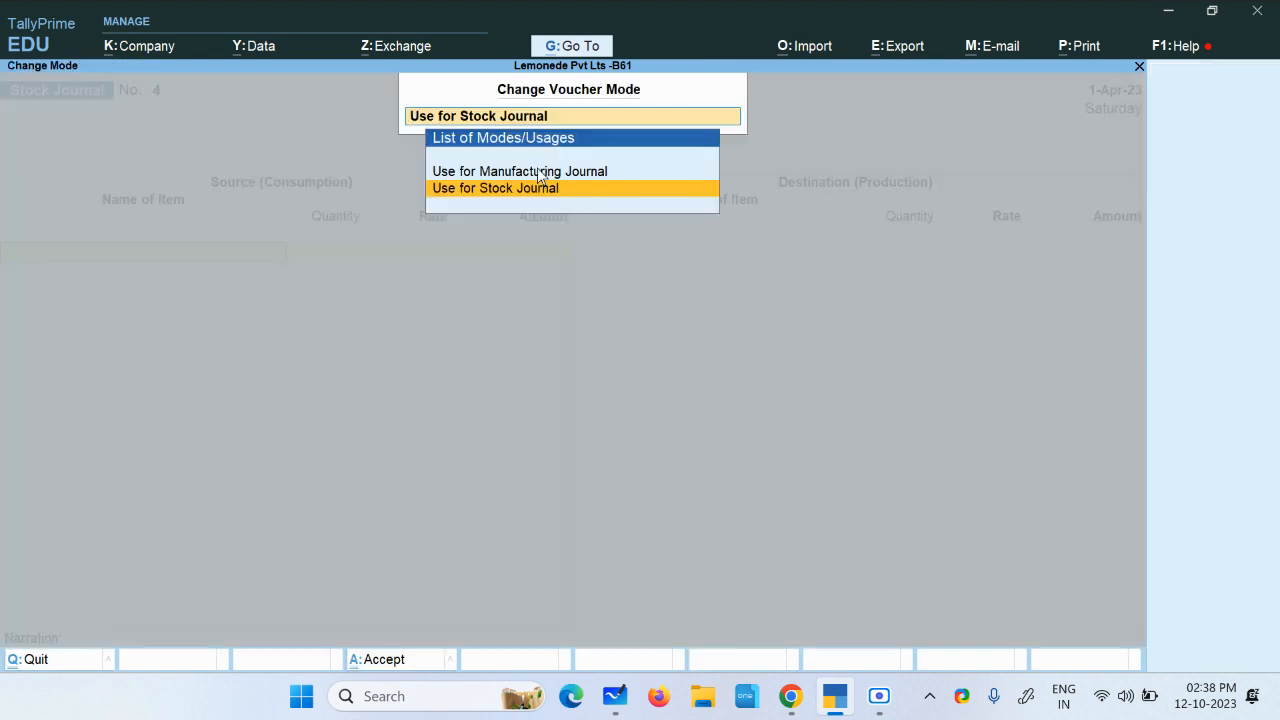
pyautogui.press('Up')
pyautogui.press('Return')
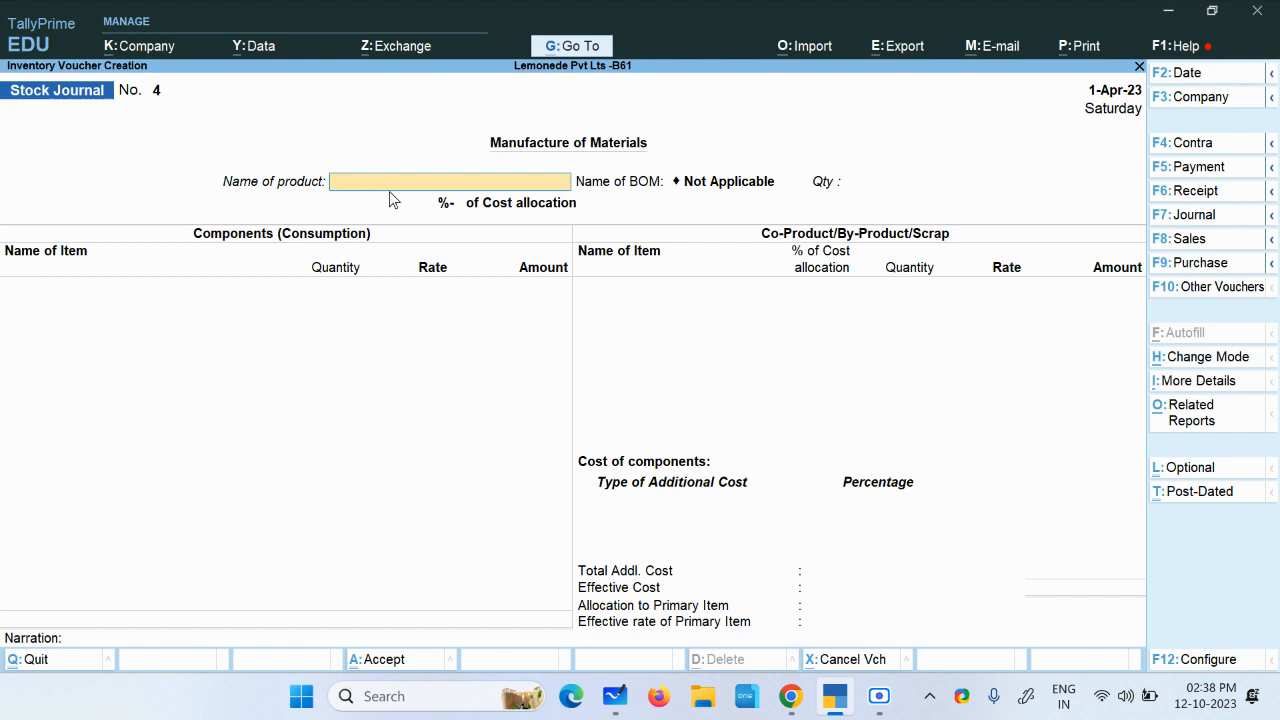
# Choose Lemon Juice as the product being manufactured and leave its quantity blank
pyautogui.press('space')
pyautogui.press('Down')
pyautogui.press('Down')
pyautogui.press('Down')
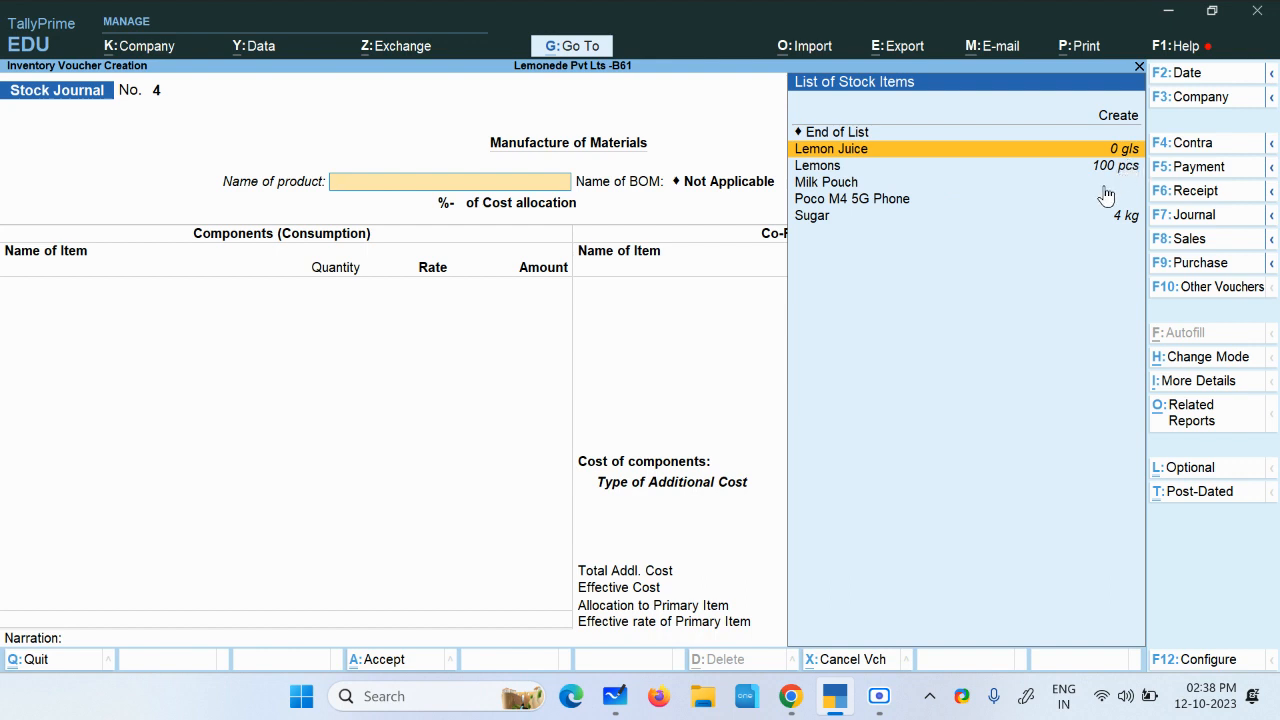
pyautogui.press('Return')
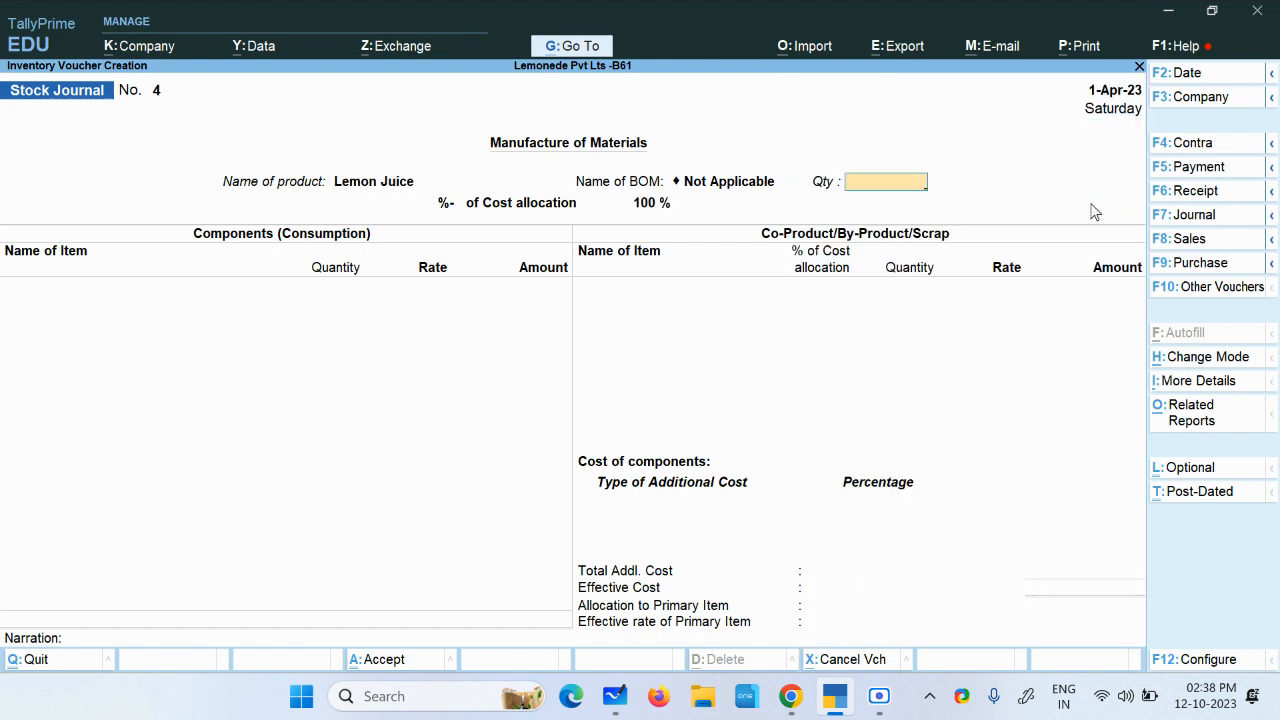
pyautogui.press('Return')
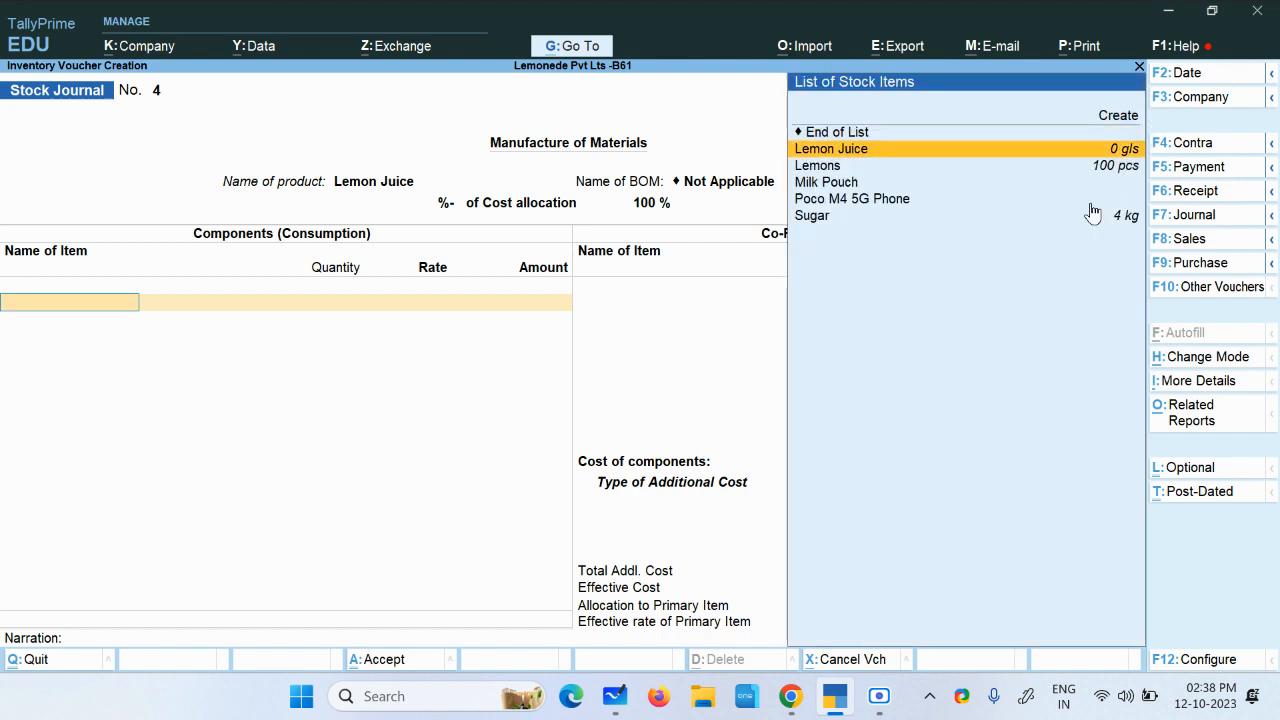
# Add Lemons as a consumed component with a quantity of 50 pcs at the rate of 1.00 per piece
pyautogui.press('Down')
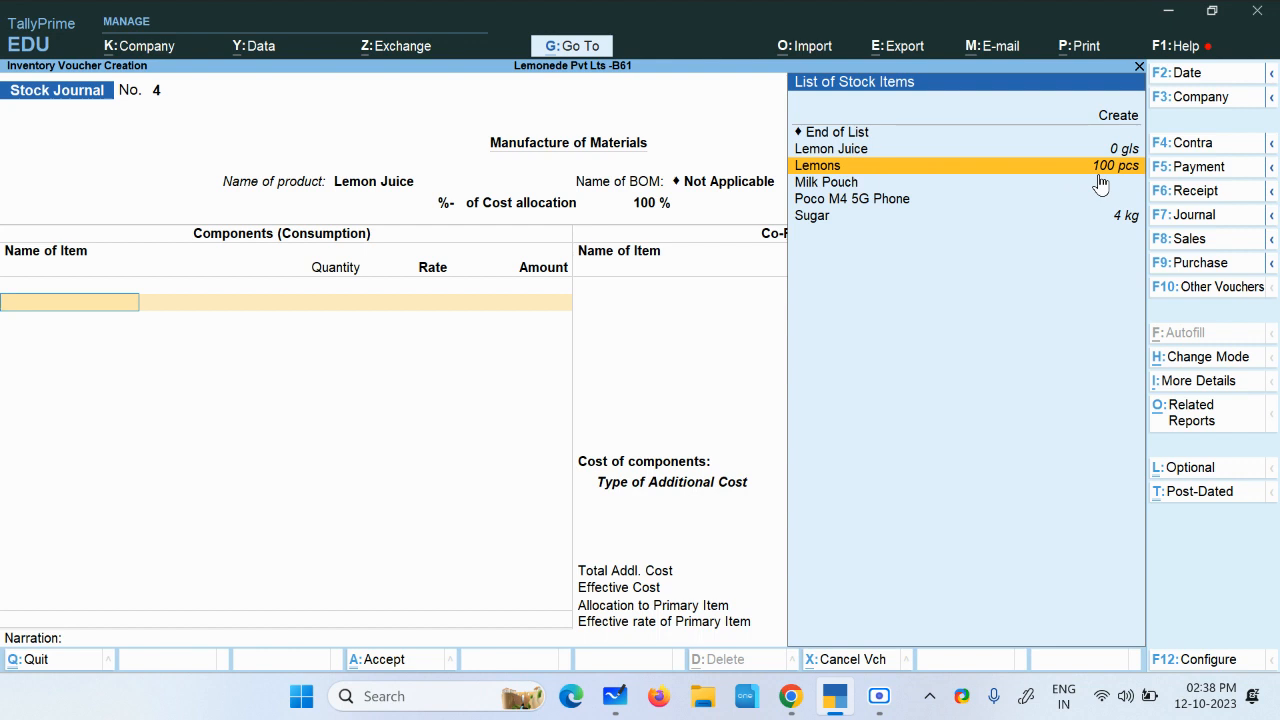
pyautogui.press('Return')
pyautogui.write('50')
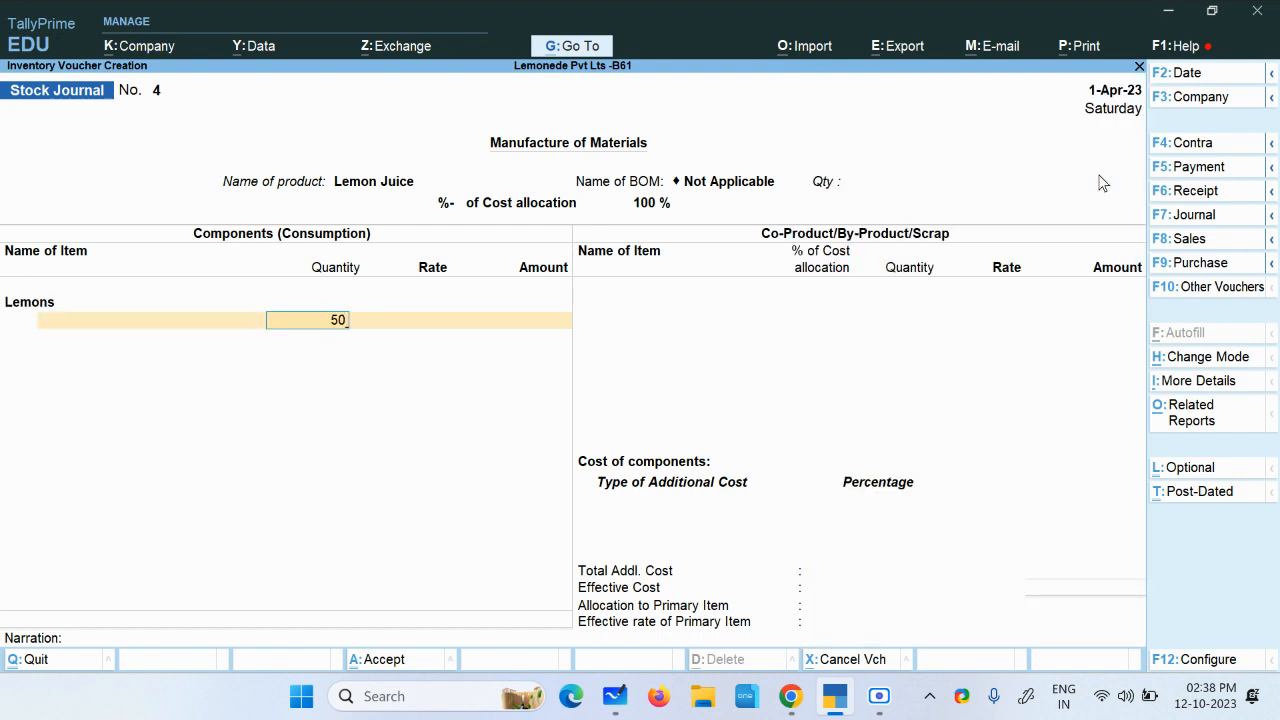
pyautogui.press('Return')
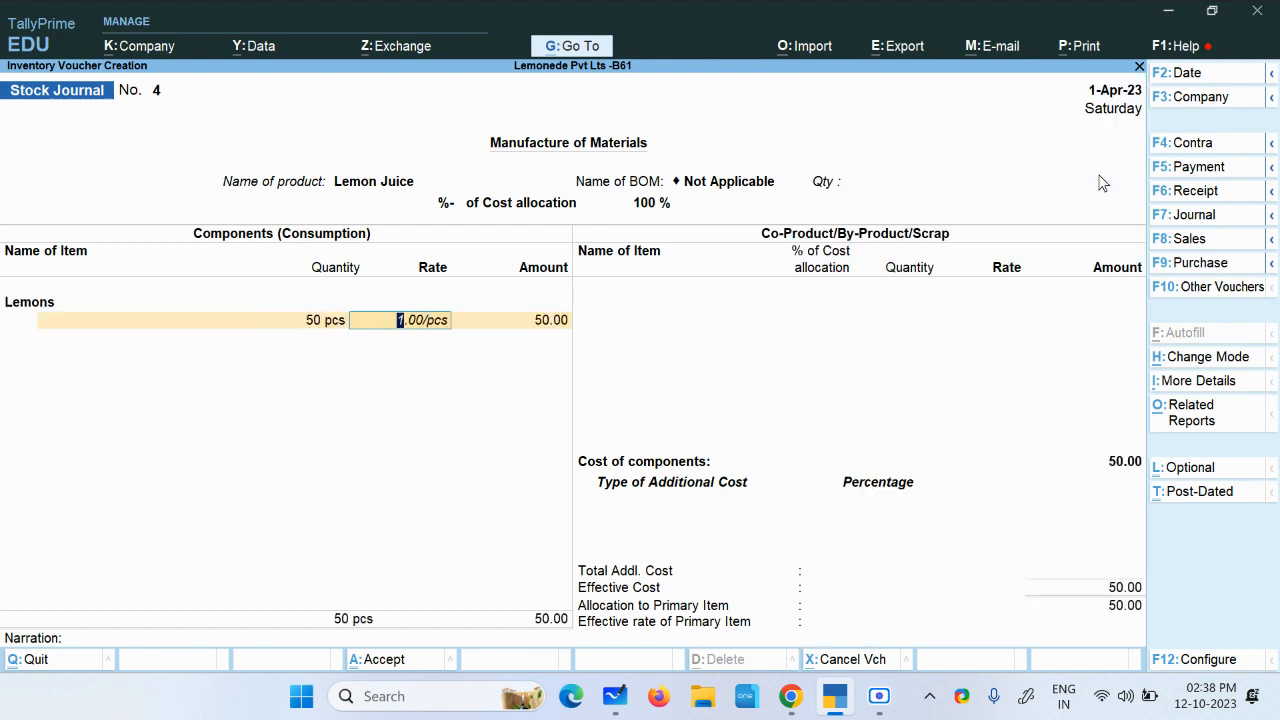
pyautogui.press('Return')
pyautogui.press('Return')
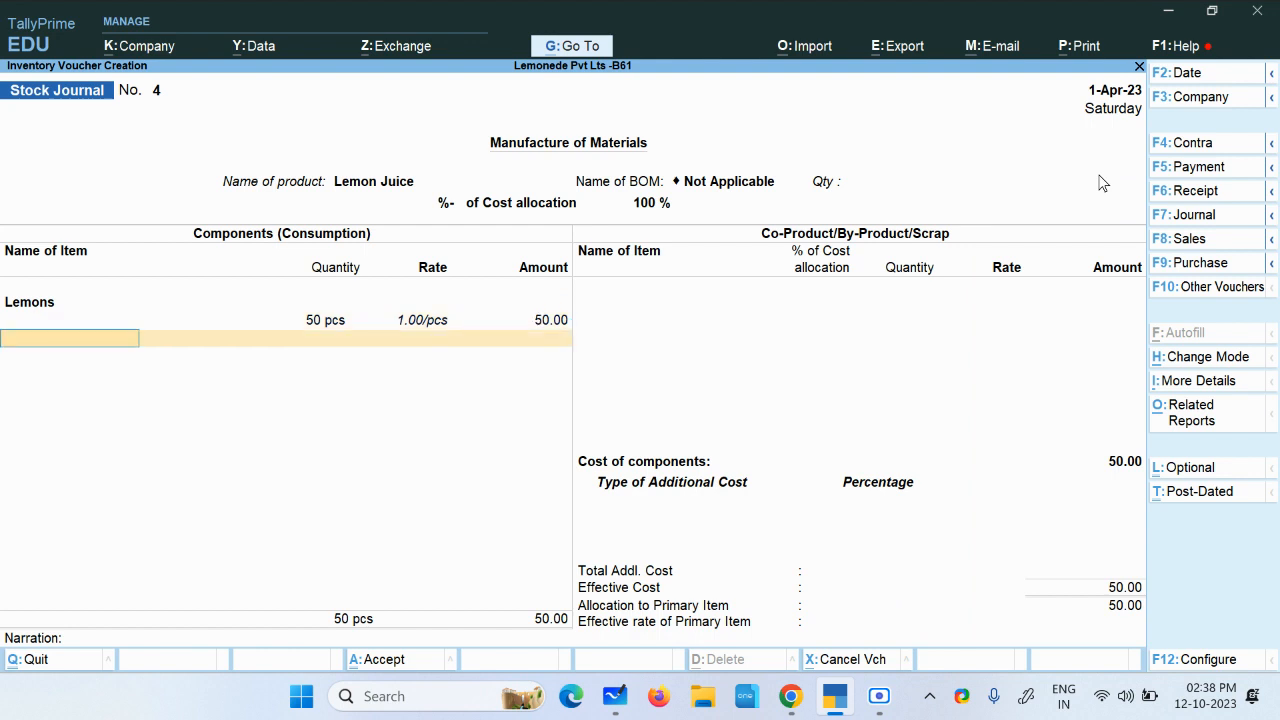
# Add Sugar as the second consumed component with 2 kg at 20.00 per kg, and end the component list
pyautogui.press('Down')
pyautogui.press('Down')
pyautogui.press('Down')
pyautogui.press('Down')
pyautogui.press('Down')
pyautogui.press('Down')
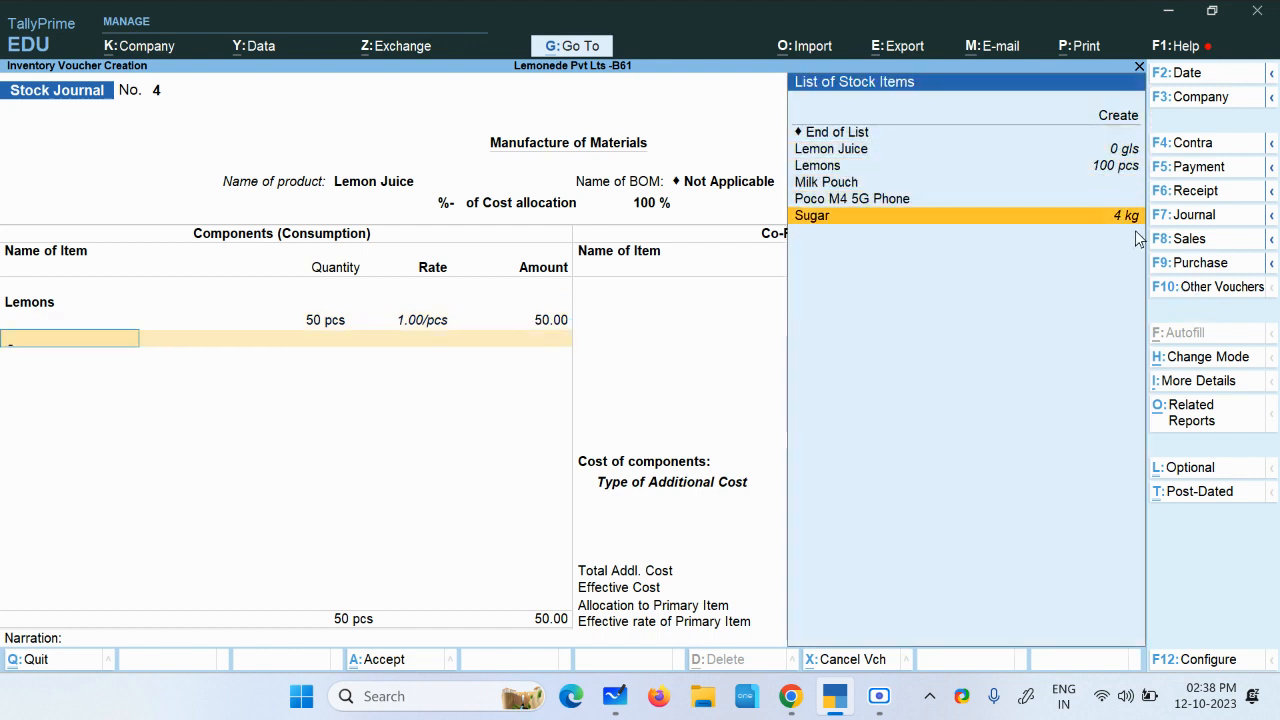
pyautogui.press('Return')
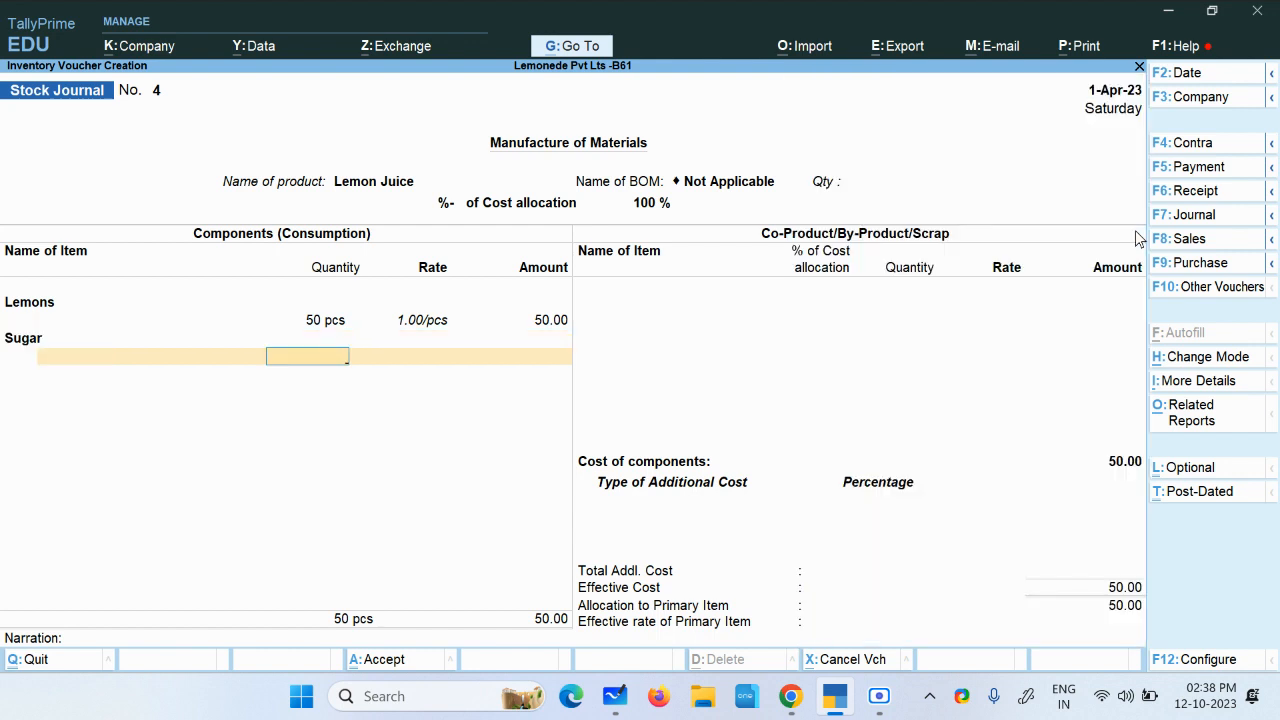
pyautogui.write('2')
pyautogui.press('Return')
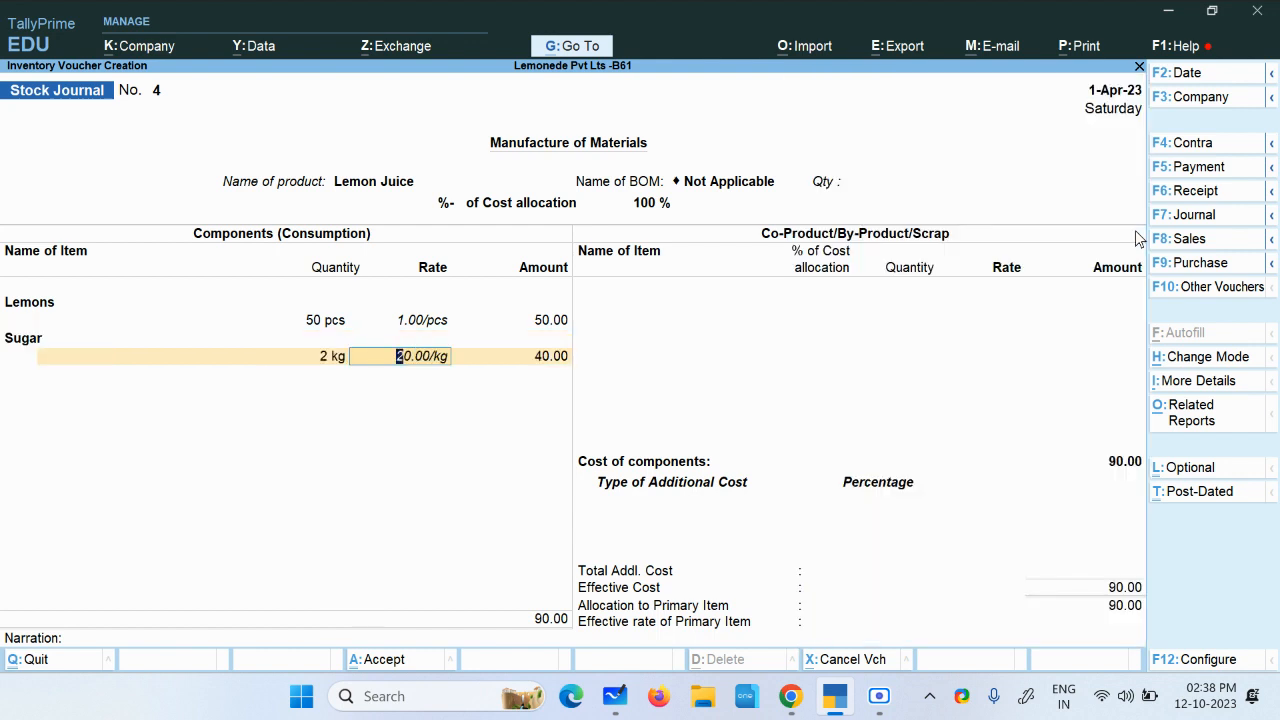
pyautogui.press('Return')
pyautogui.press('Return')
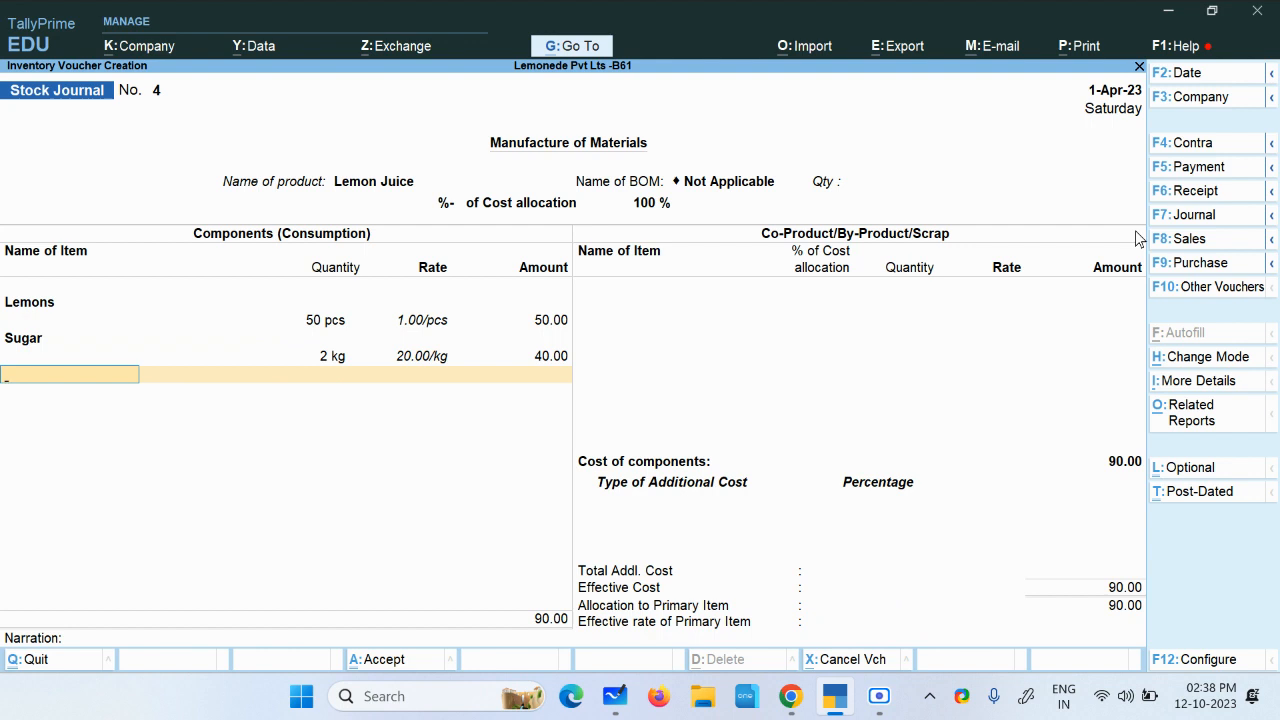
pyautogui.press('Return')
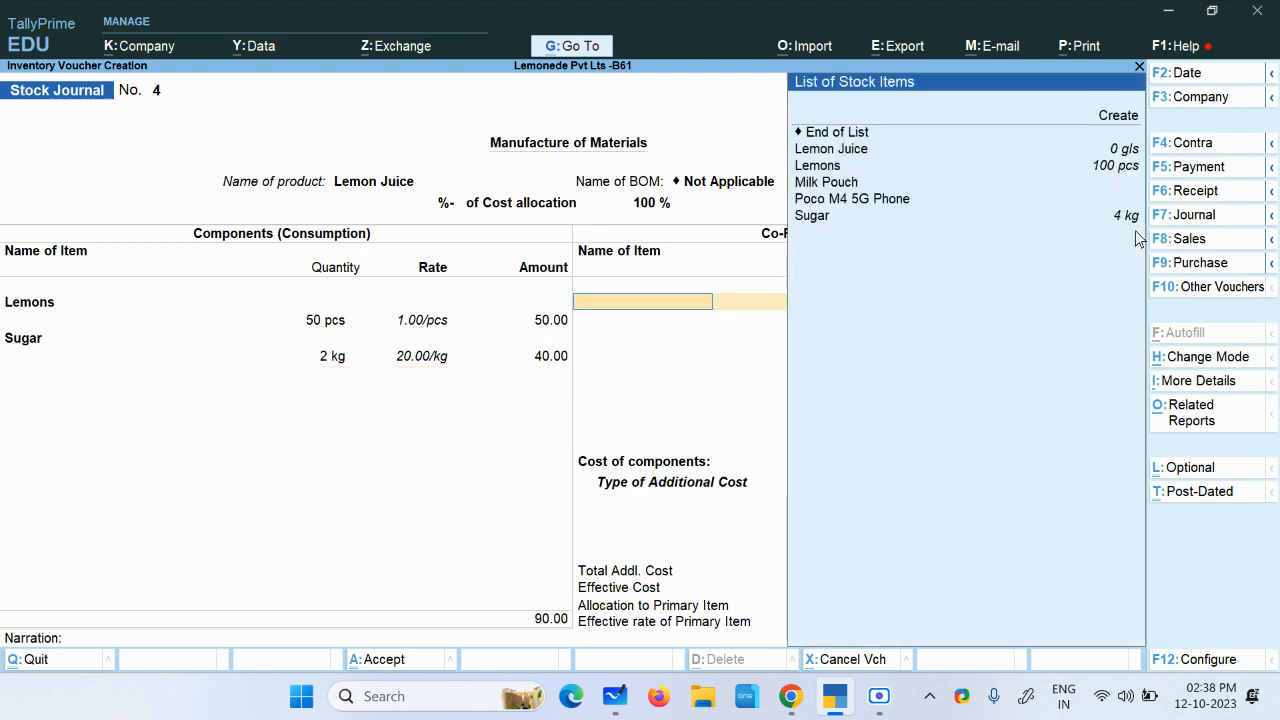
# Add Lemon Juice as a co-product with a quantity of 60 gls and a blank cost allocation, and end the co-product list
pyautogui.press('Down')
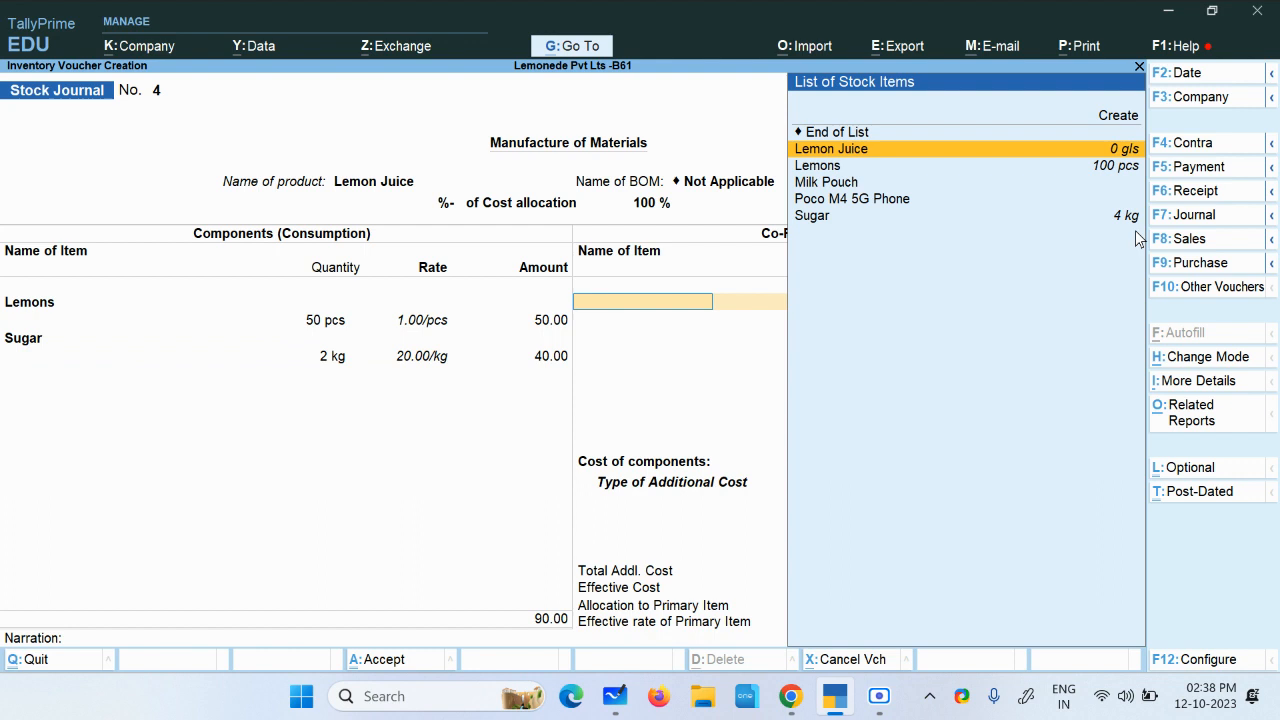
pyautogui.press('Return')
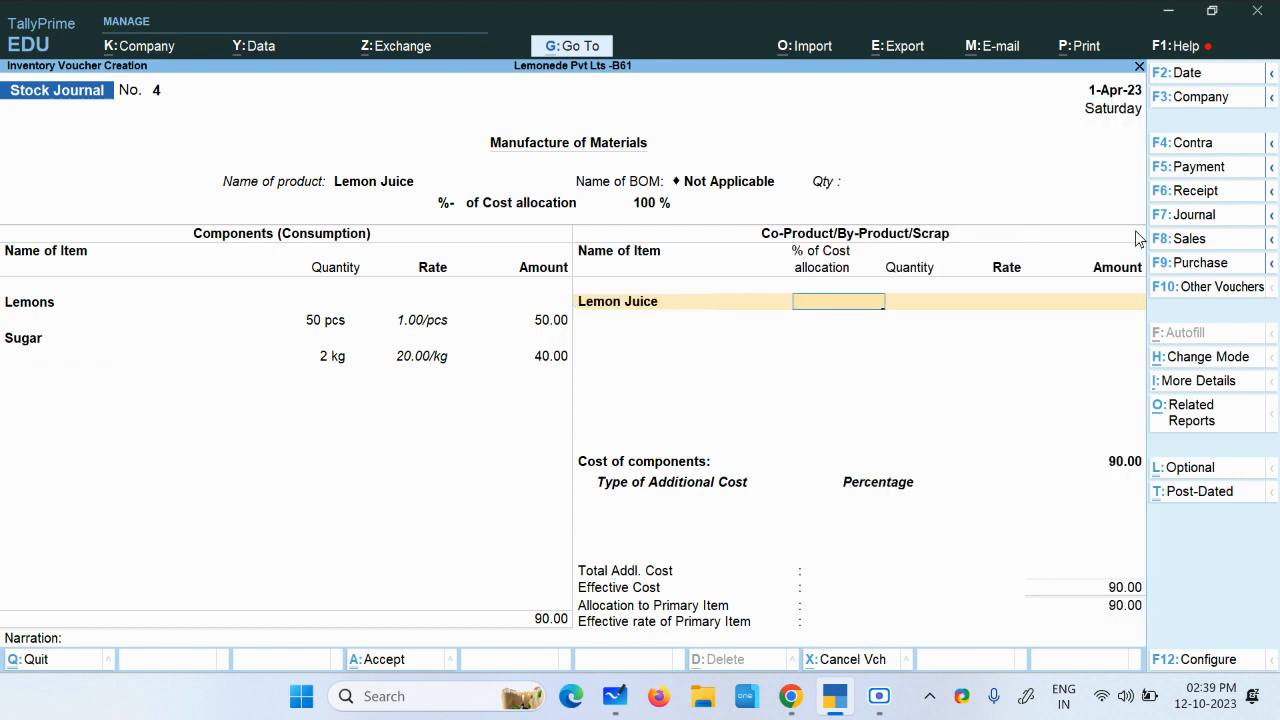
pyautogui.press('Return')
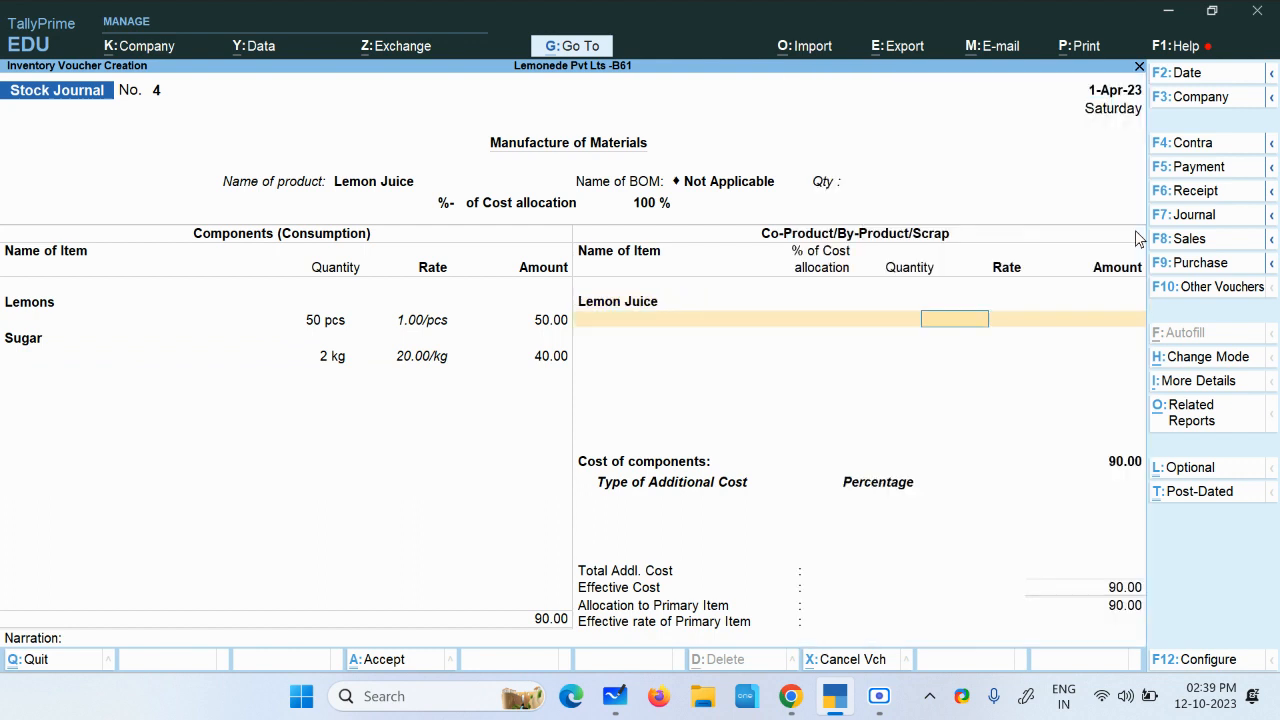
pyautogui.write('60')
pyautogui.press('Return')
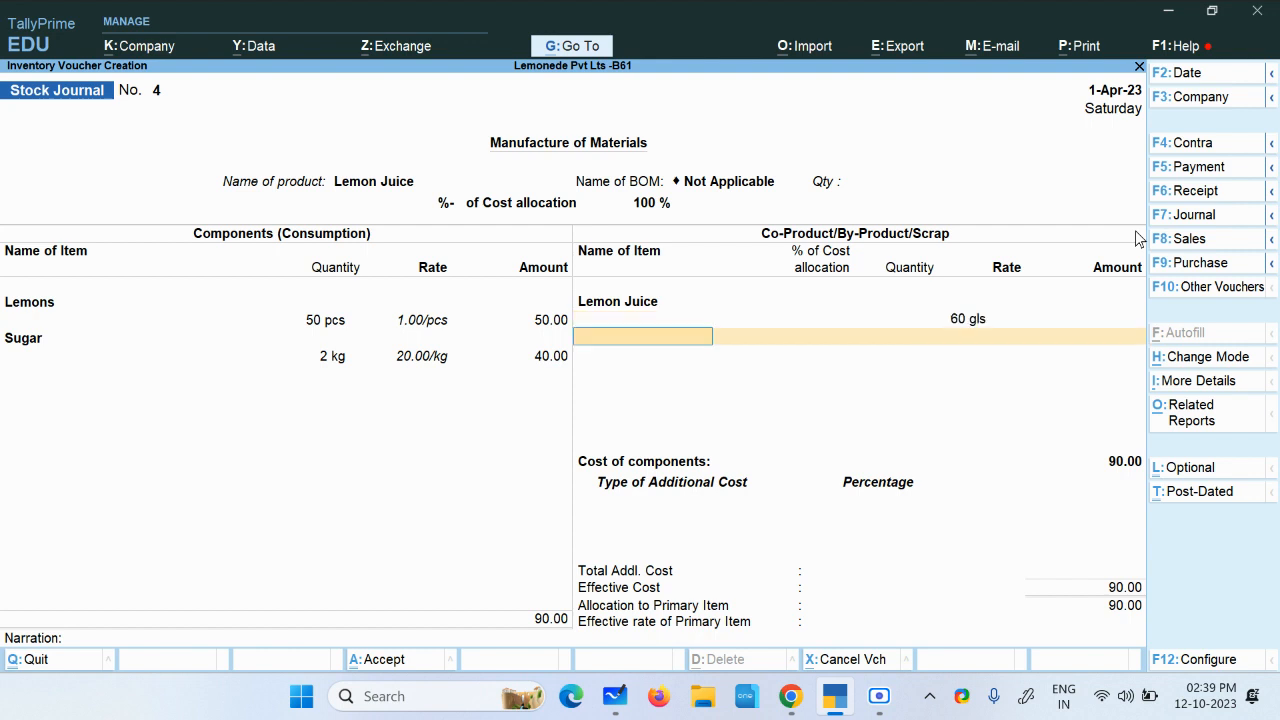
pyautogui.press('Return')
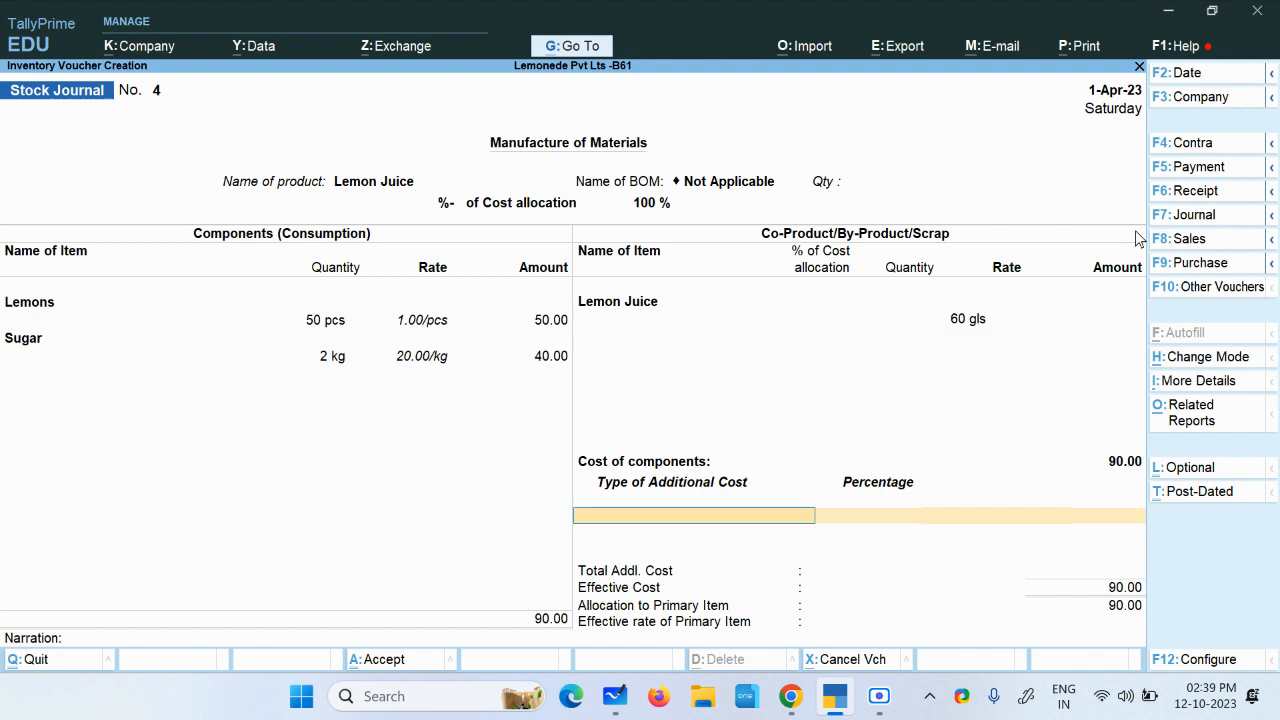
# Choose Wages as the type of additional cost and check its ledger details without altering them
pyautogui.press('Return')
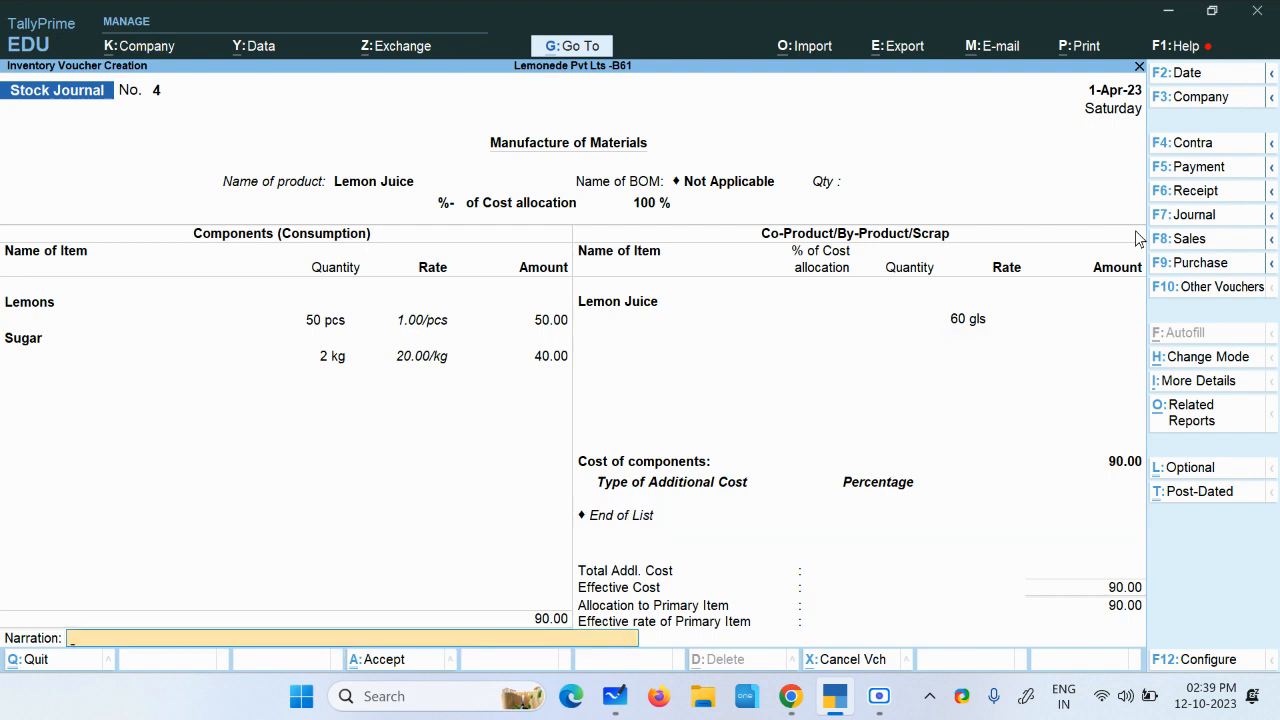
pyautogui.press('BackSpace')
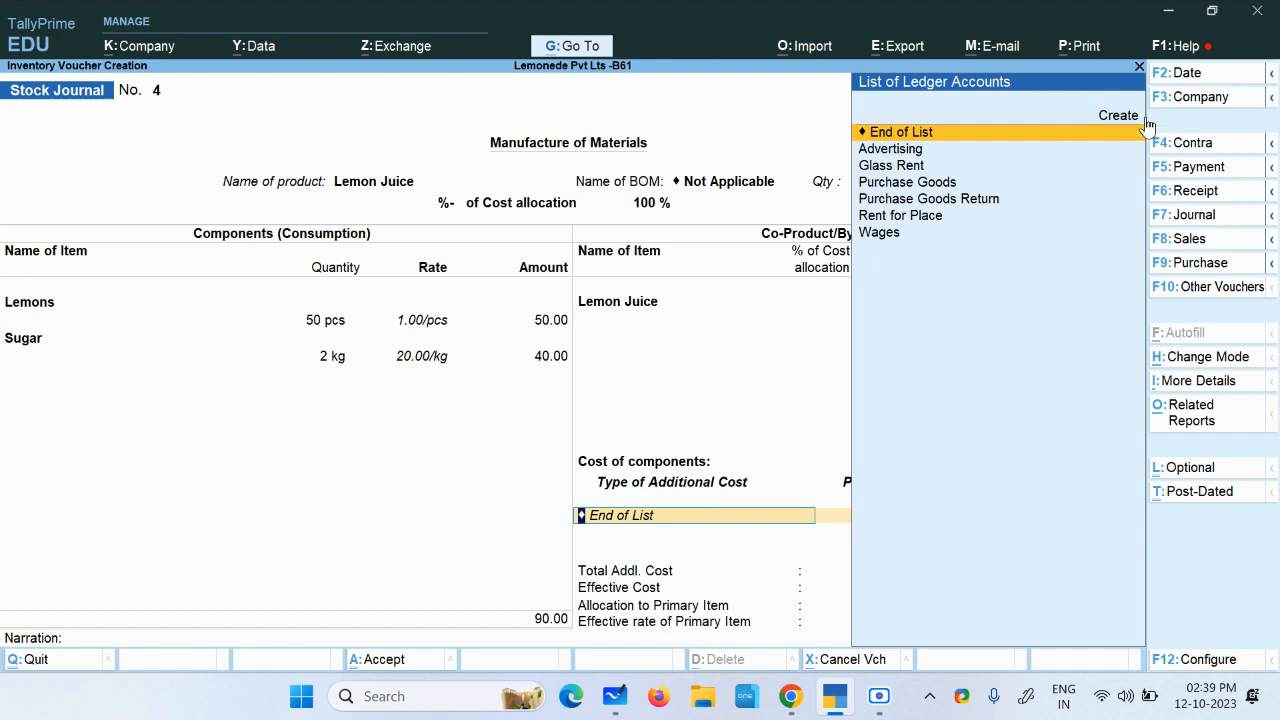
pyautogui.click(888, 238)
pyautogui.press('BackSpace')
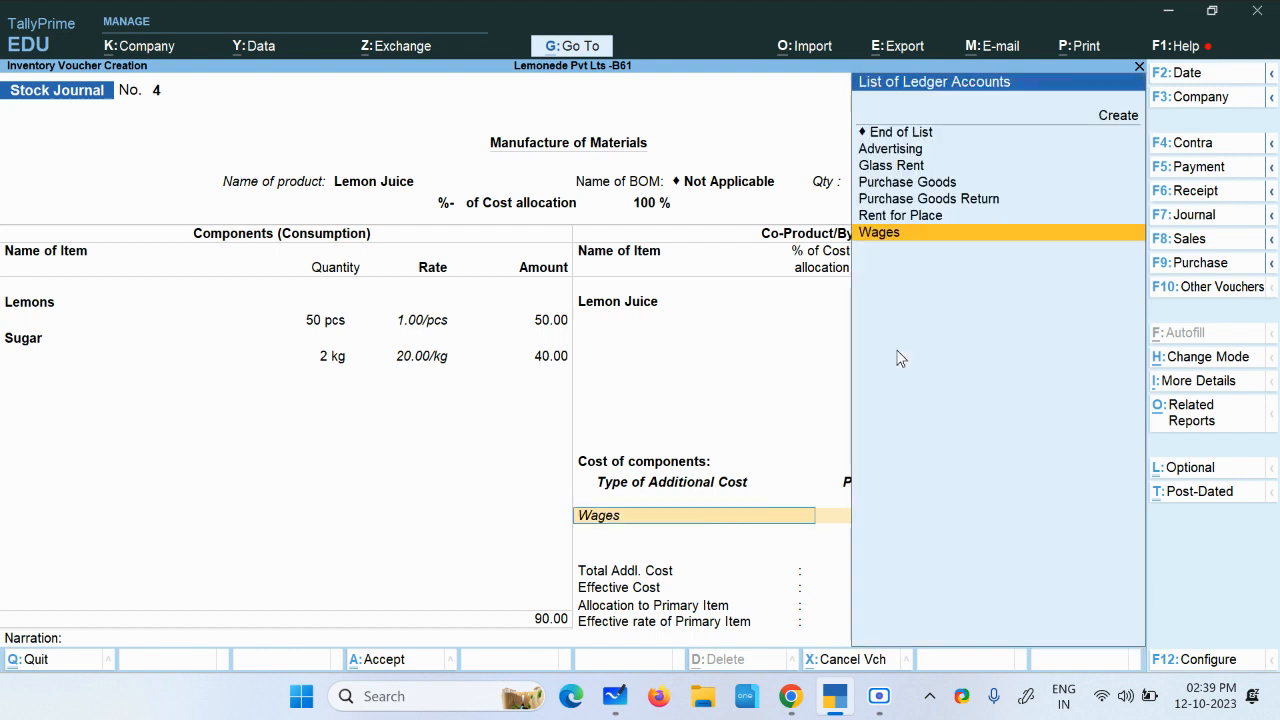
pyautogui.hotkey('ctrl', 'Return')
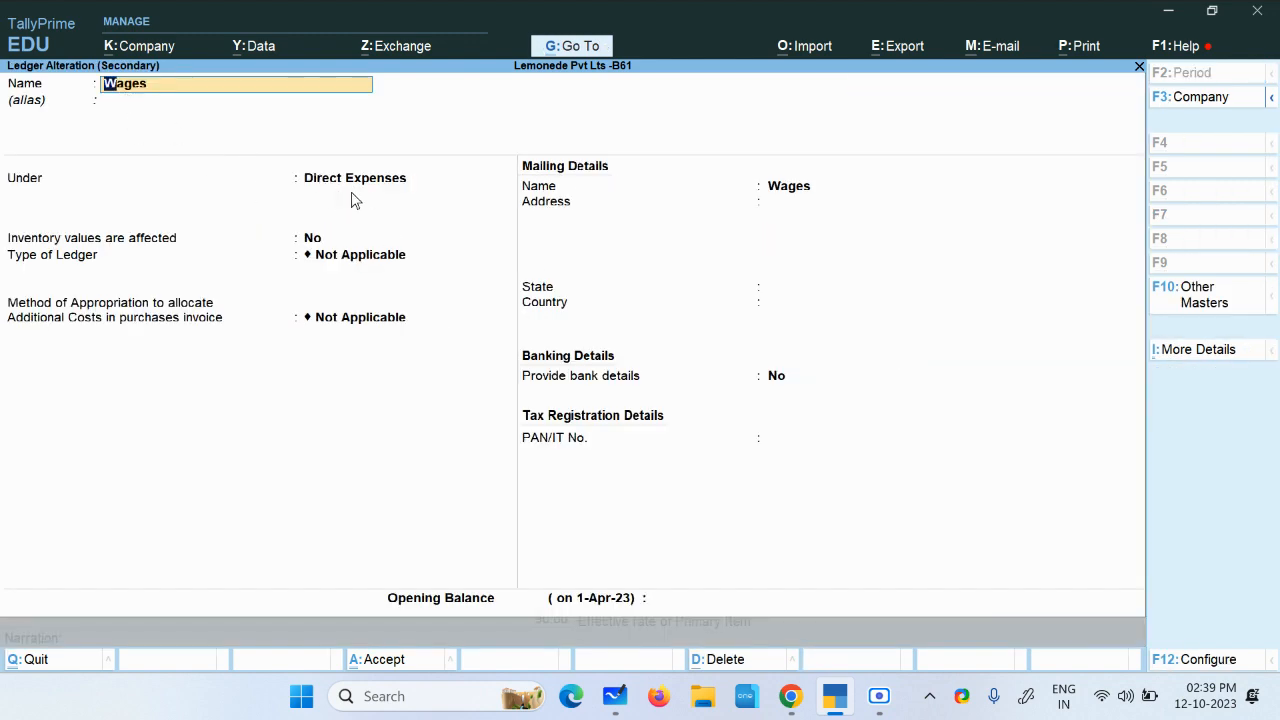
pyautogui.press('Escape')
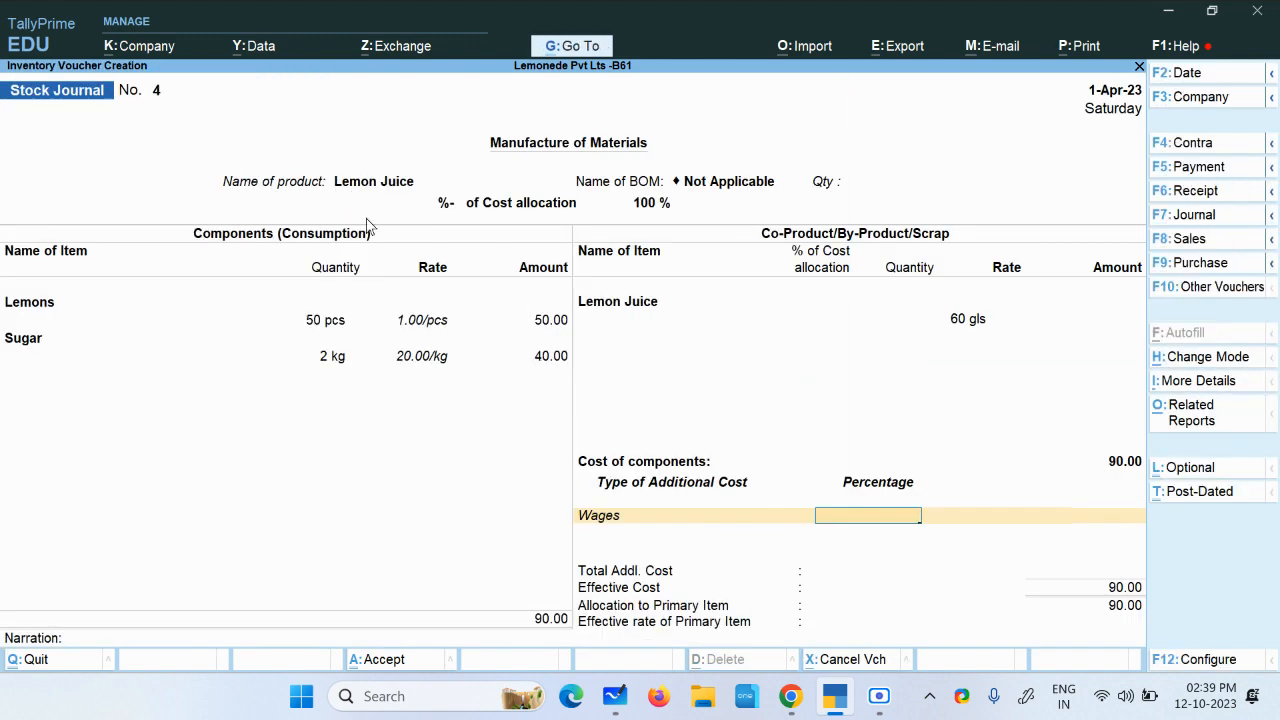
# Enter 1.00 as the wages amount with the percentage left blank, and save the stock journal without a narration
pyautogui.press('Return')
pyautogui.press('Return')
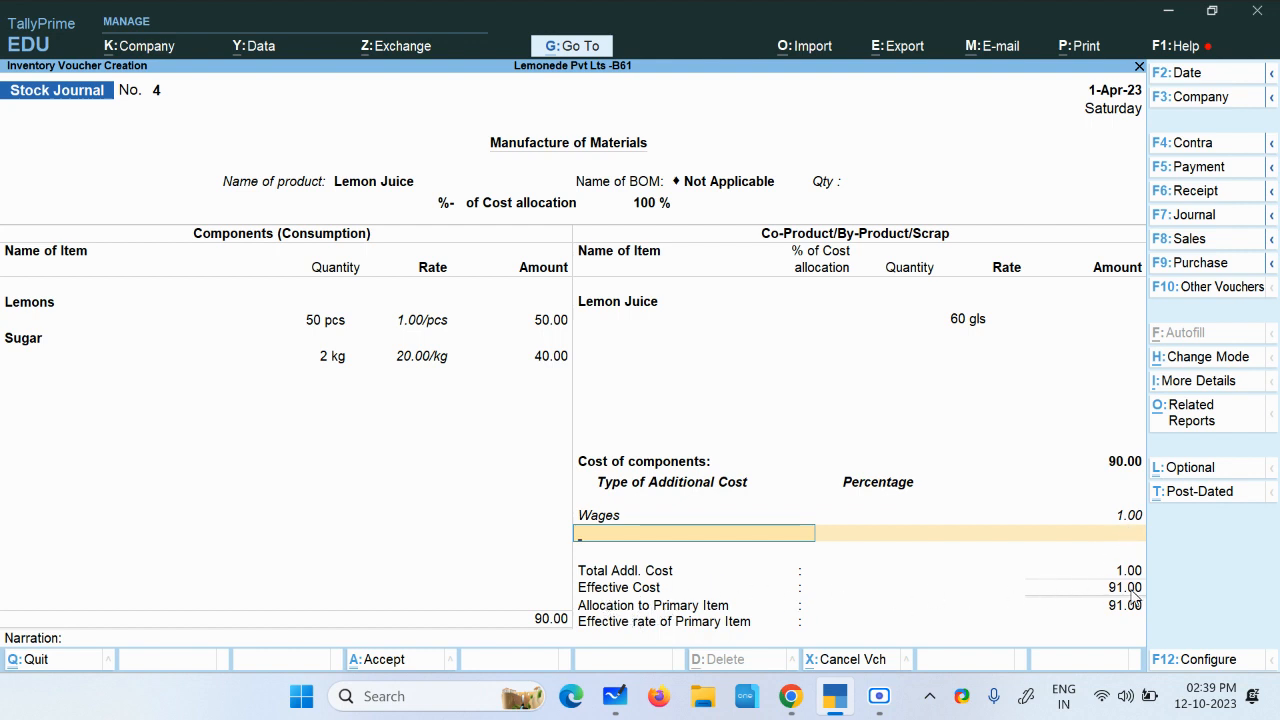
pyautogui.press('Return')
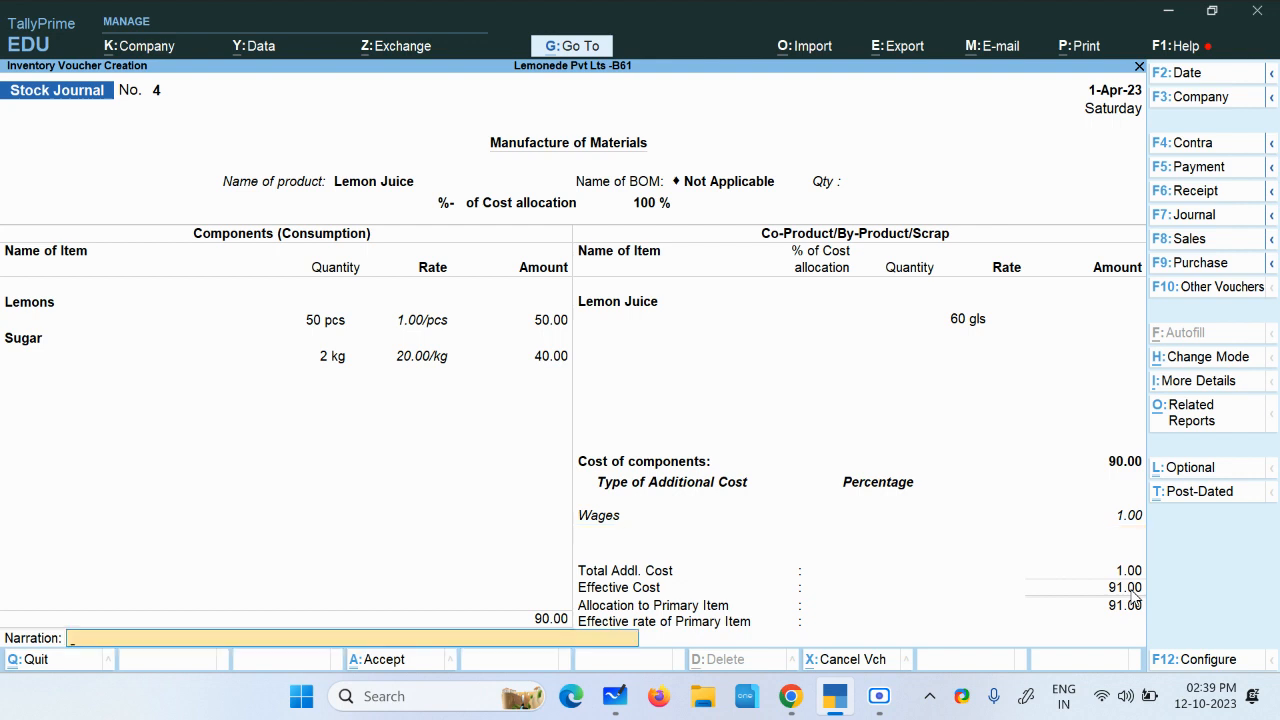
pyautogui.press('Return')
pyautogui.press('Return')
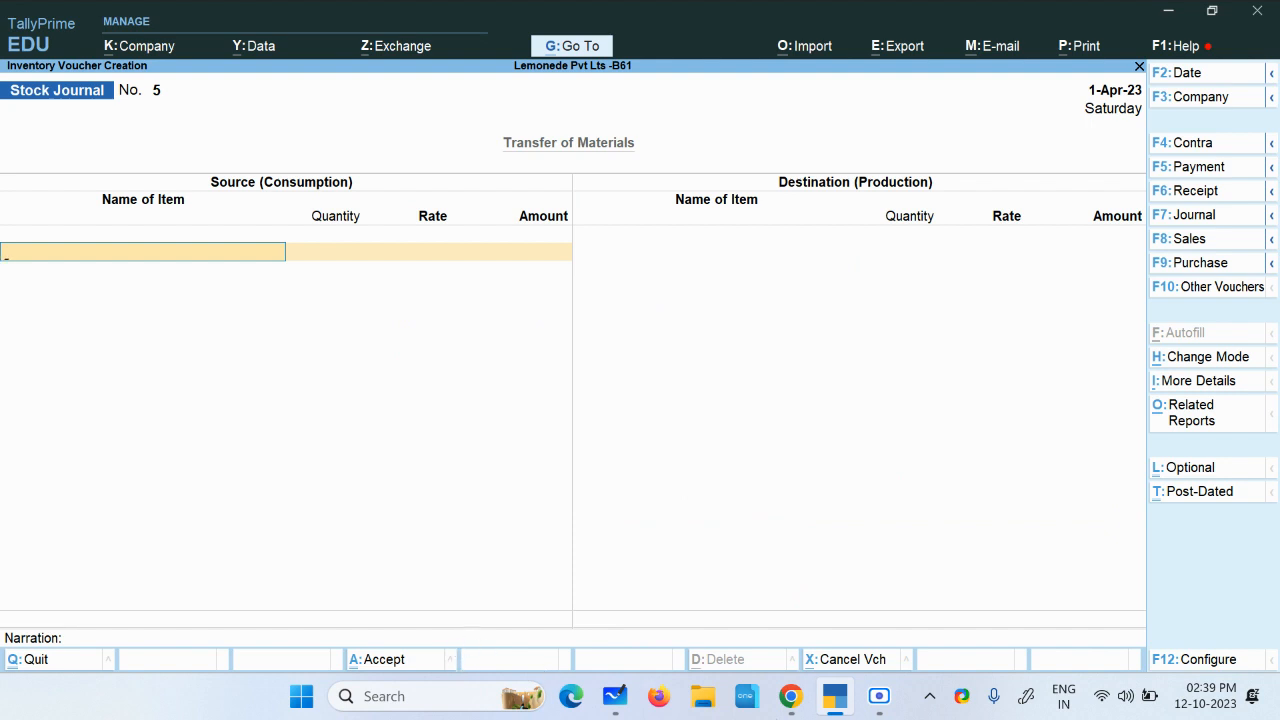
# Leave the new blank voucher and open the Lemon Juice stock journal No. 4 from the Day Book for alteration
pyautogui.click(588, 46)
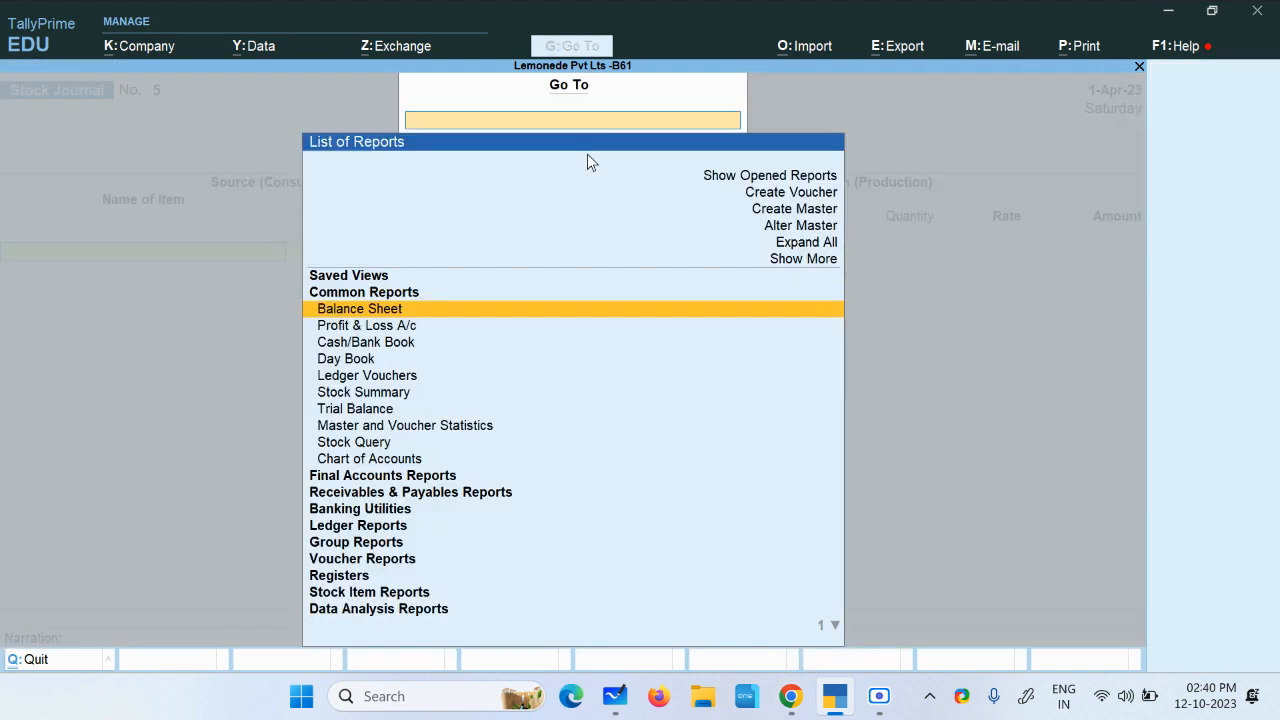
pyautogui.press('Escape')
pyautogui.press('Escape')
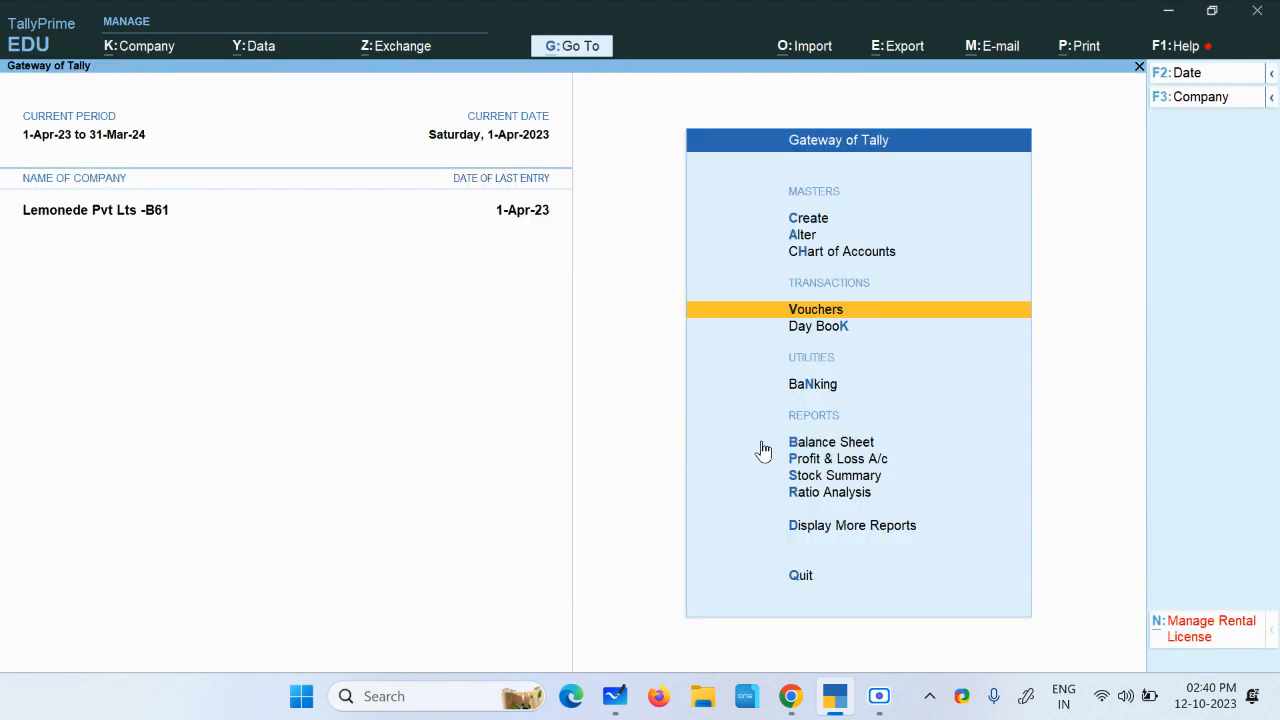
pyautogui.click(816, 330)
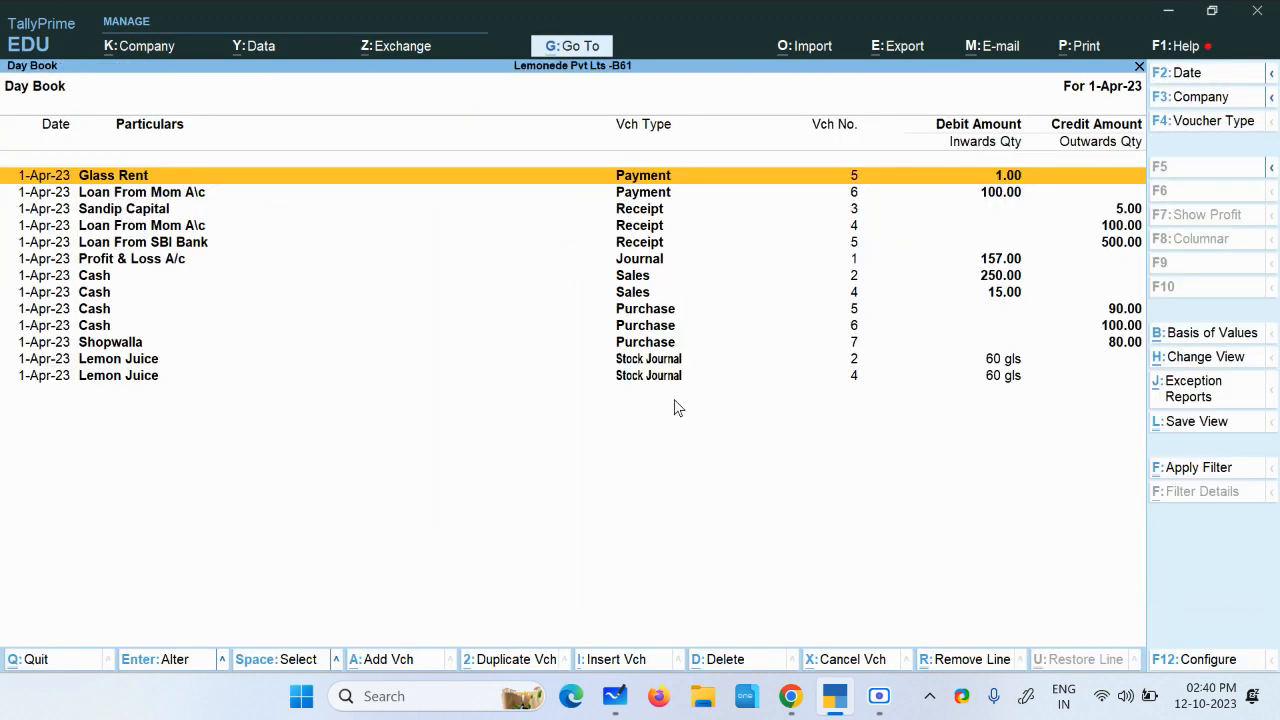
pyautogui.click(624, 380)
pyautogui.click(625, 383)
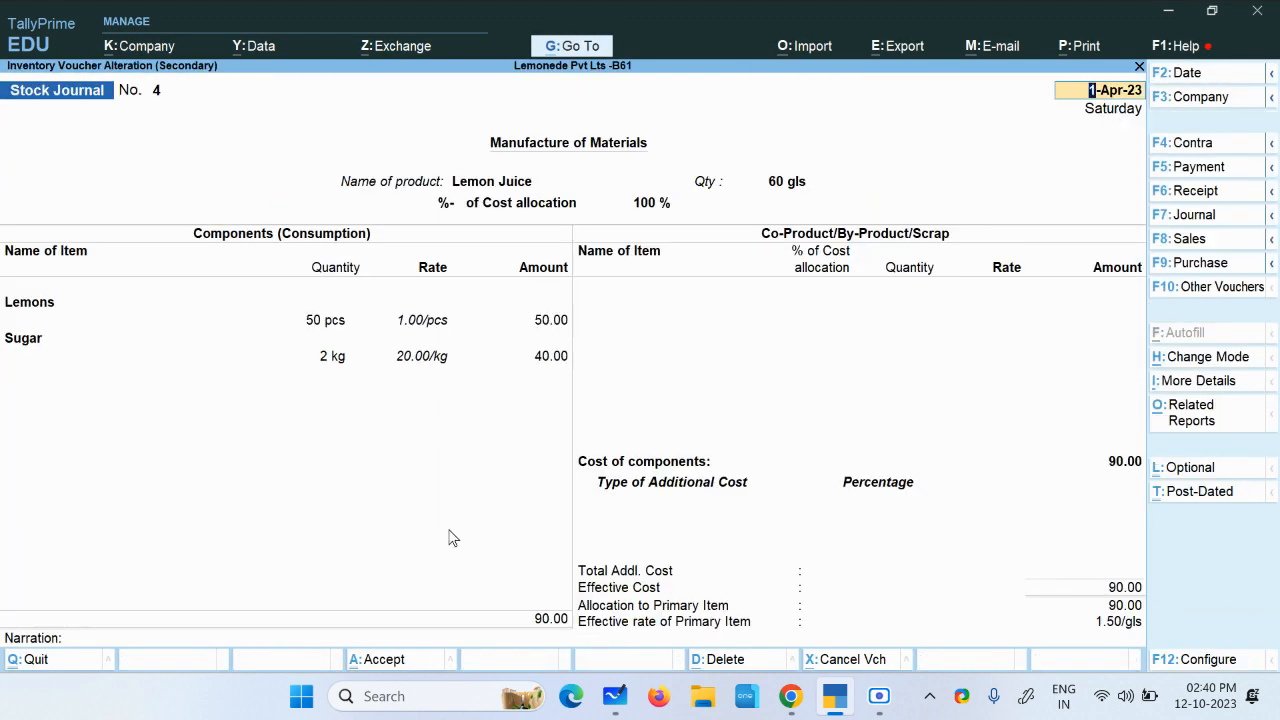
# Go through the stock journal's product and component entries unchanged, and end the co-product and additional cost lists
pyautogui.press('Return')
pyautogui.press('Return')
pyautogui.press('Return')
pyautogui.press('Return')
pyautogui.press('Return')
pyautogui.press('Return')
pyautogui.press('Return')
pyautogui.press('Return')
pyautogui.press('Return')
pyautogui.press('Return')
pyautogui.press('Return')
pyautogui.press('Return')
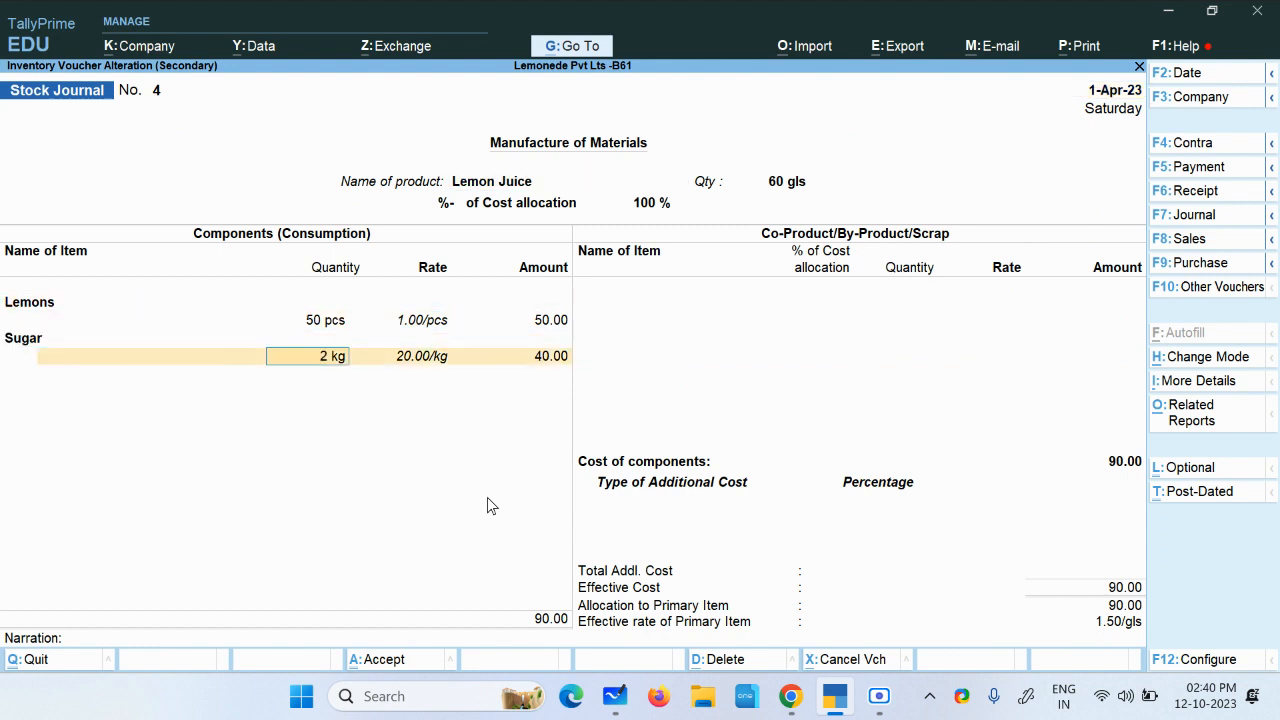
pyautogui.press('Return')
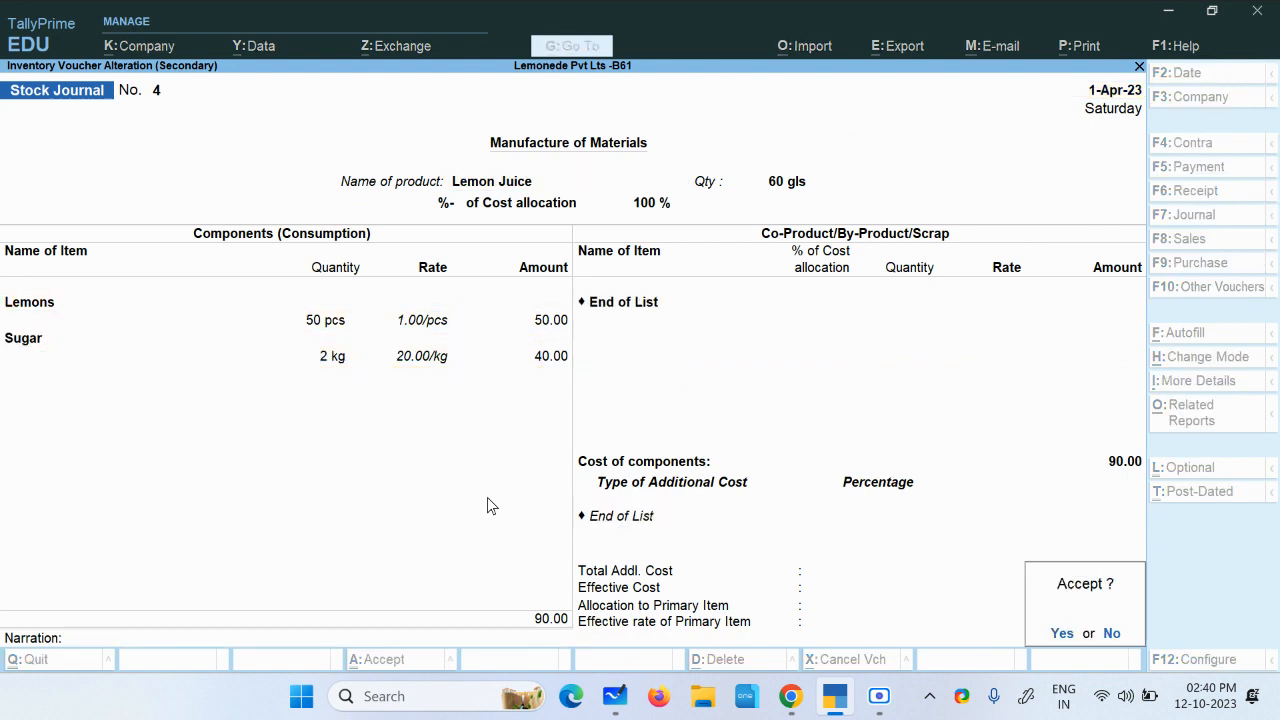
# Add the narration "Juice made by sister" to the stock journal and save the altered voucher
pyautogui.press('Escape')
pyautogui.write('J')
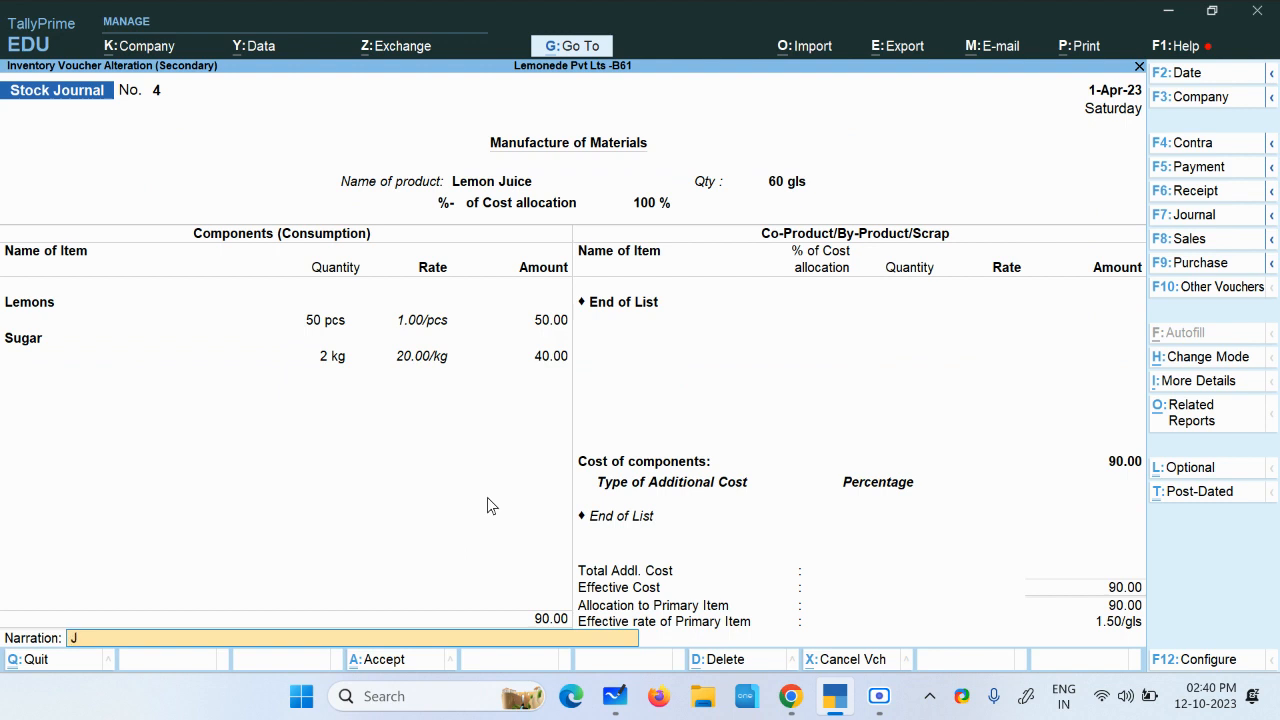
pyautogui.write('uice made by')
pyautogui.write(' siter')
pyautogui.press('BackSpace')
pyautogui.press('BackSpace')
pyautogui.press('BackSpace')
pyautogui.write('ister')
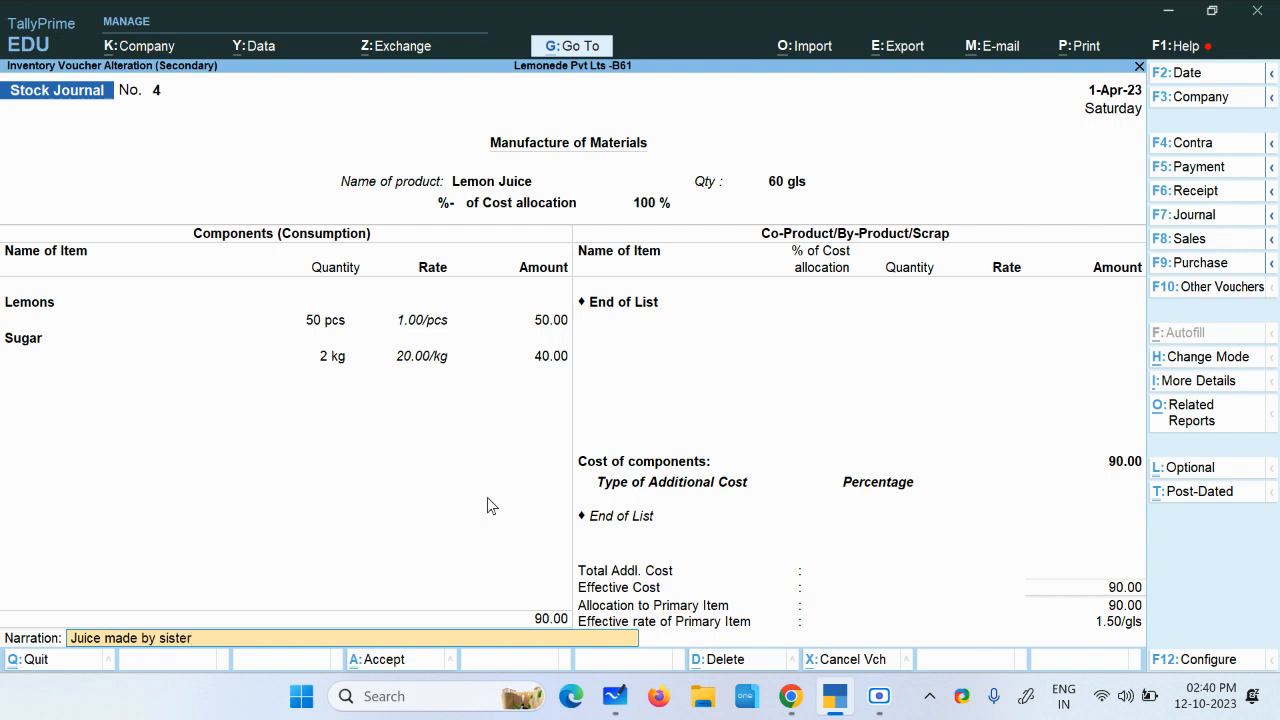
pyautogui.press('Return')
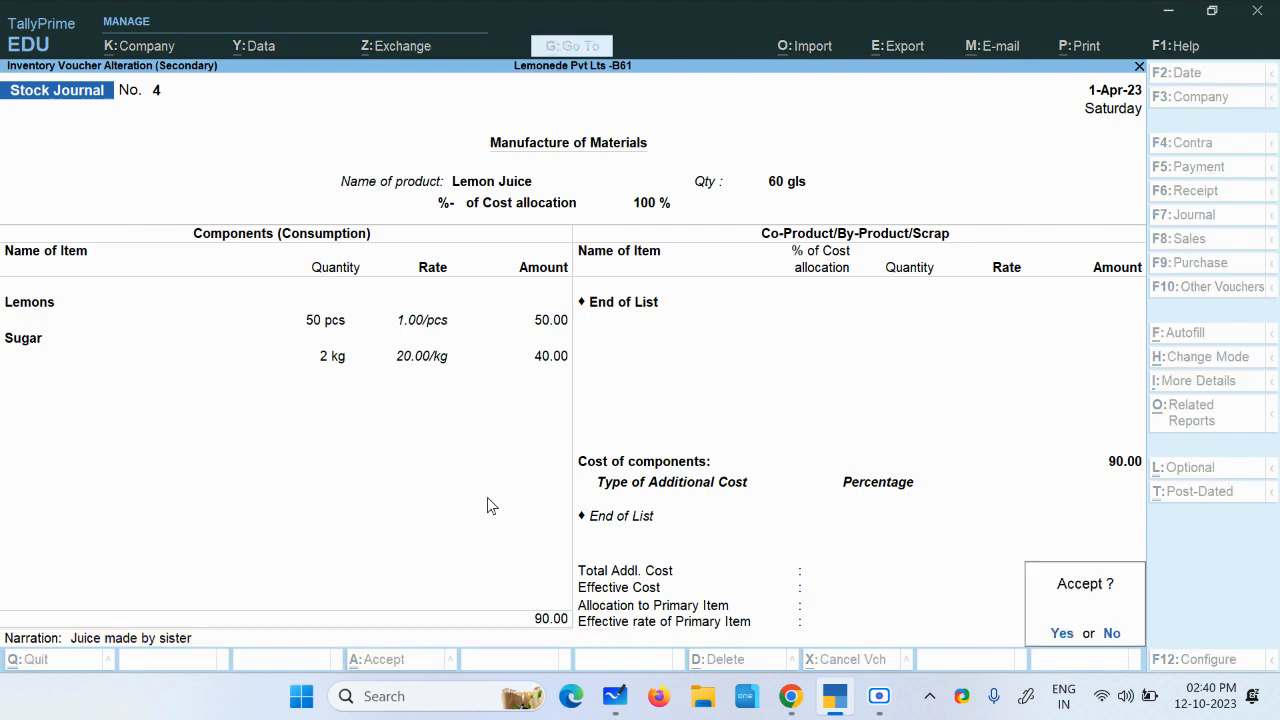
pyautogui.press('Return')
# Open the Stock Summary, examine Beverages/Drinks and the monthly summary of Lemon Juice, and return to the Day Book
pyautogui.hotkey('alt', 'g')
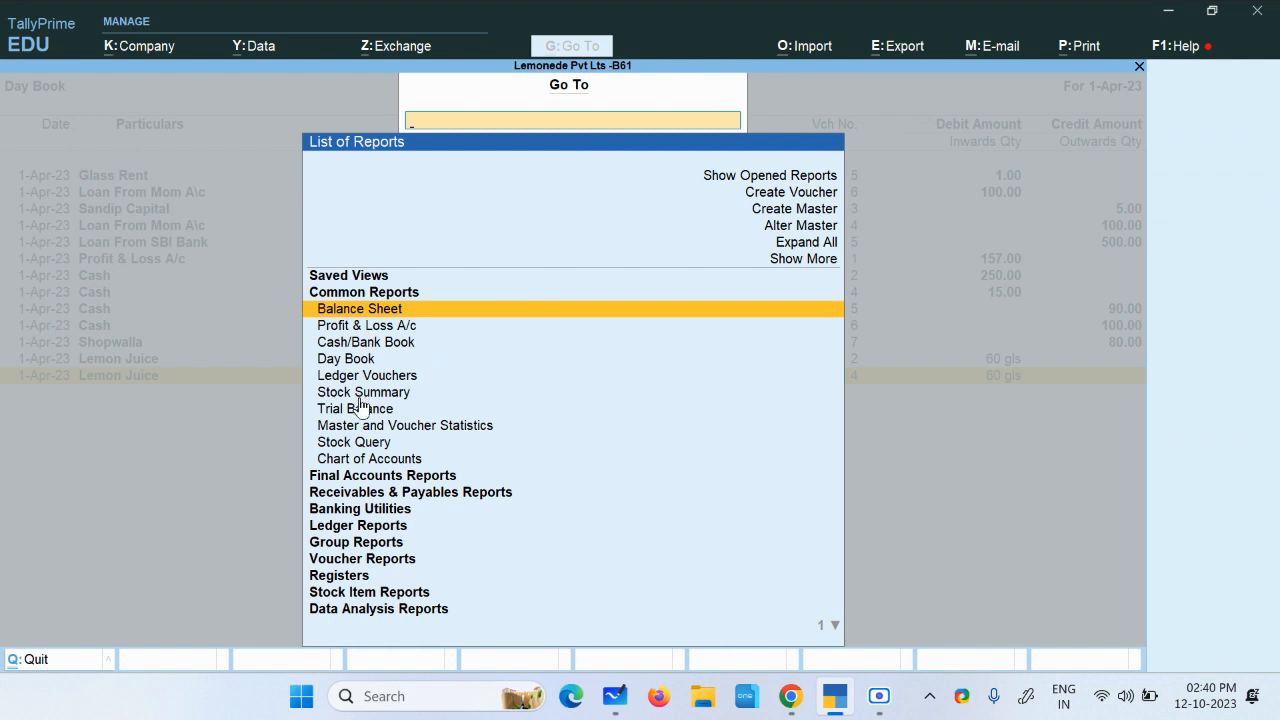
pyautogui.click(357, 393)
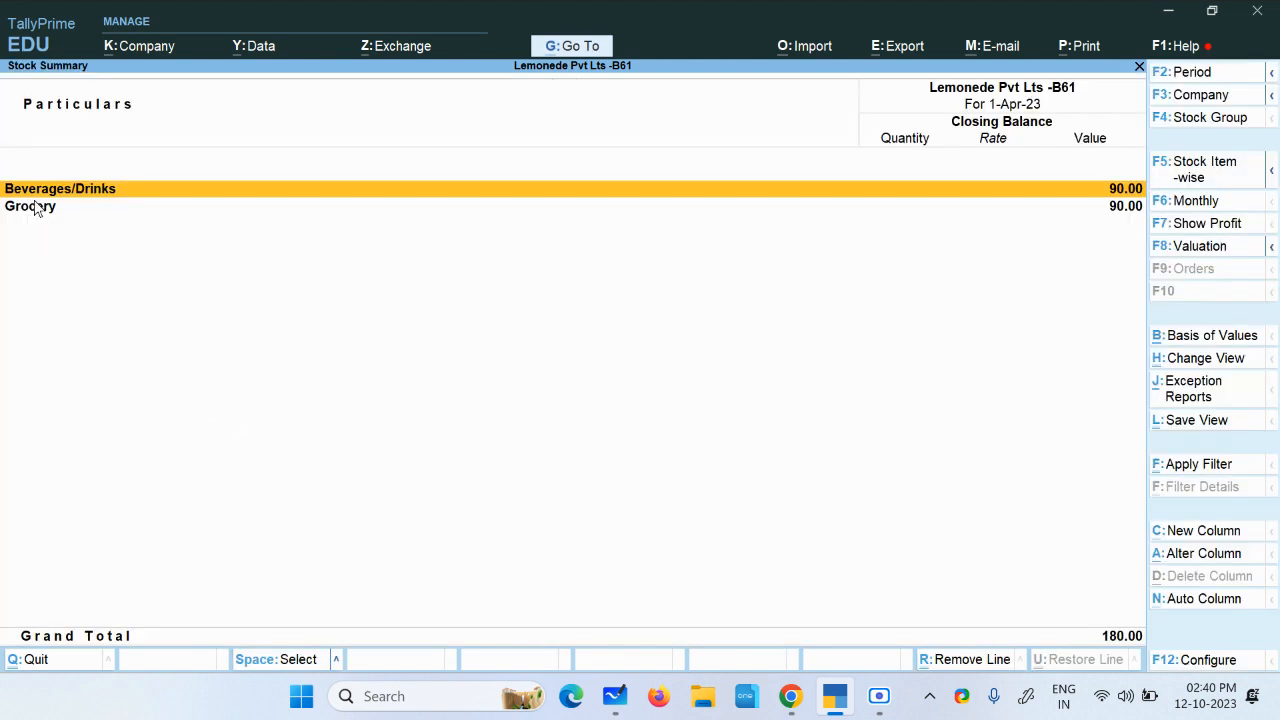
pyautogui.press('Return')
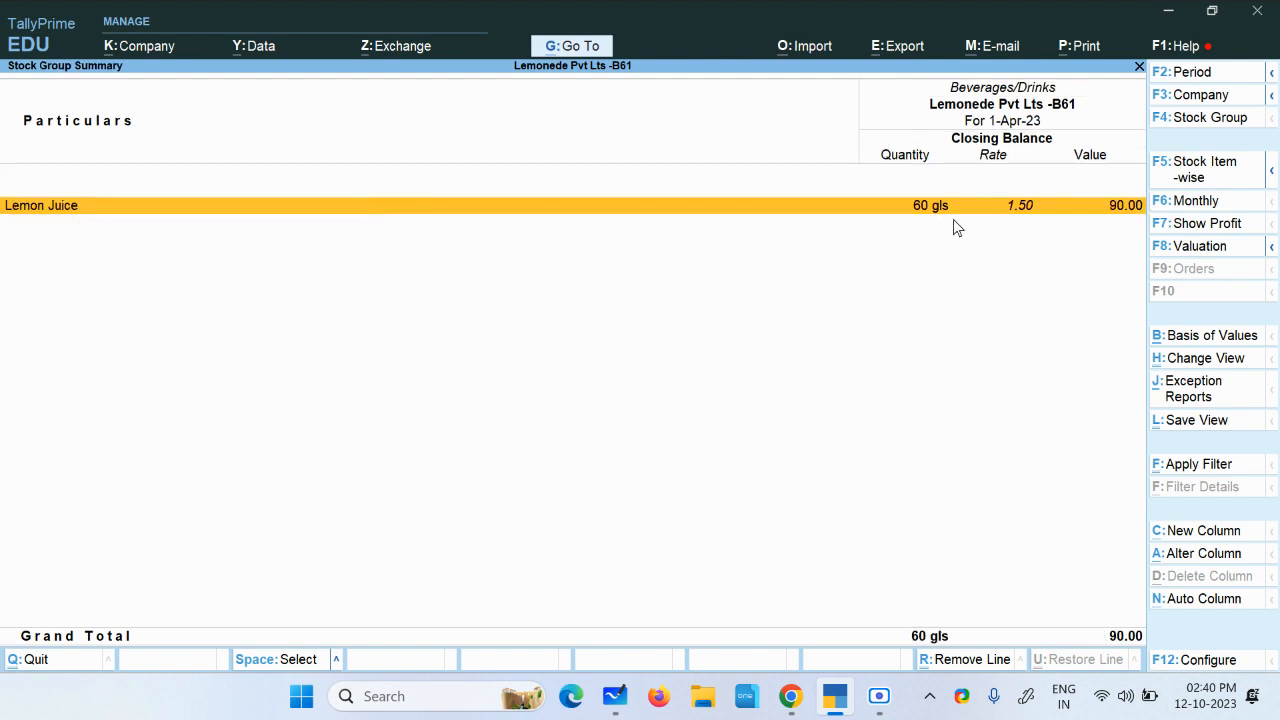
pyautogui.press('Return')
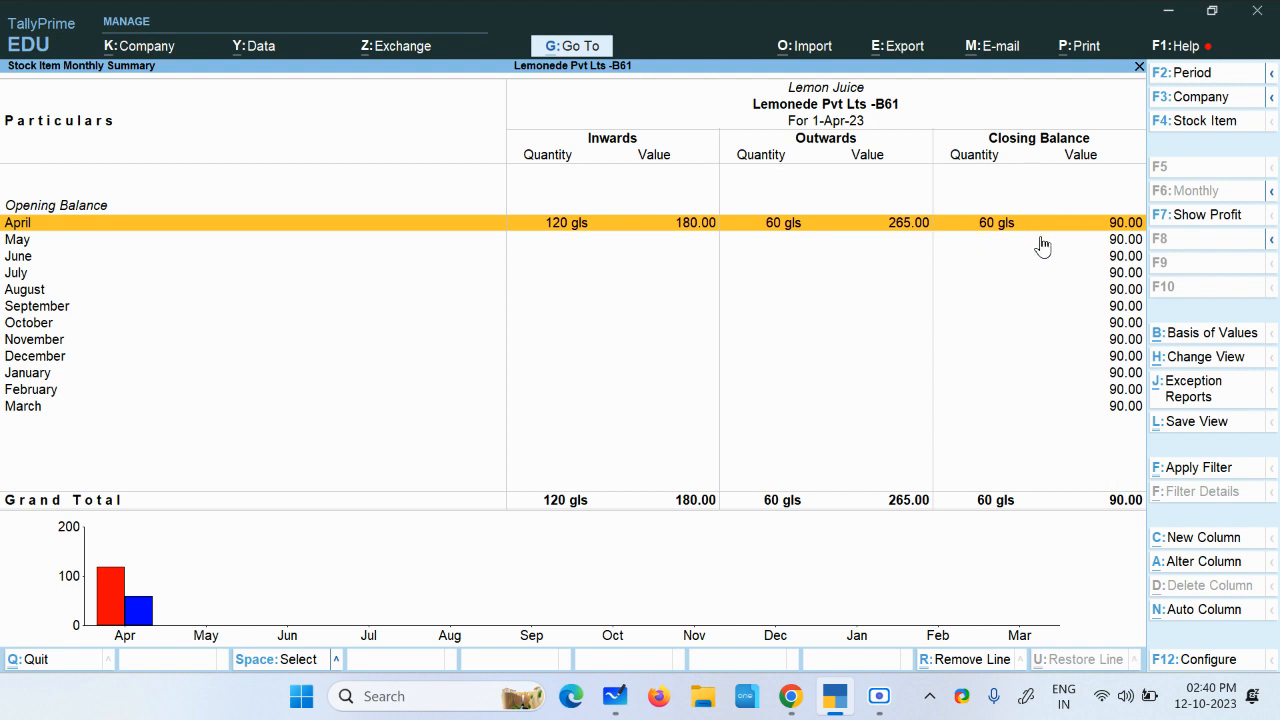
pyautogui.press('Escape')
pyautogui.press('Escape')
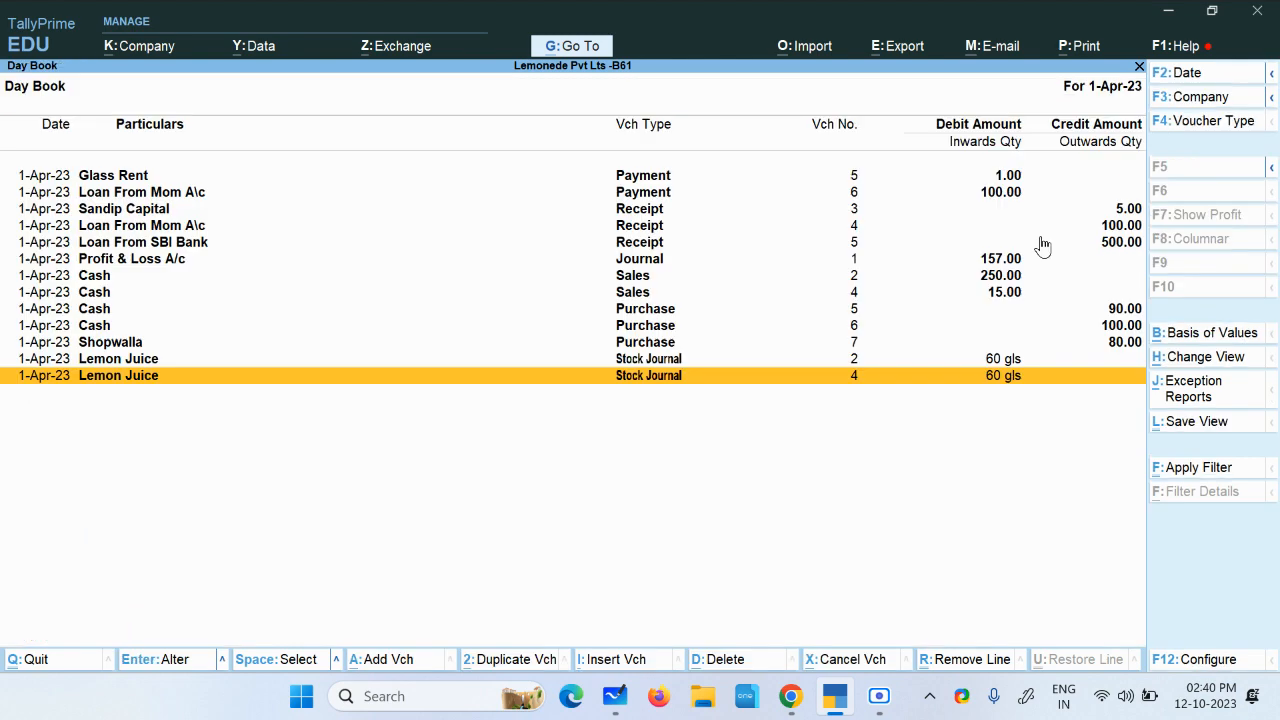
# Leave the unsaved stock journal No. 5 and start a new Payment voucher
pyautogui.click(882, 698)
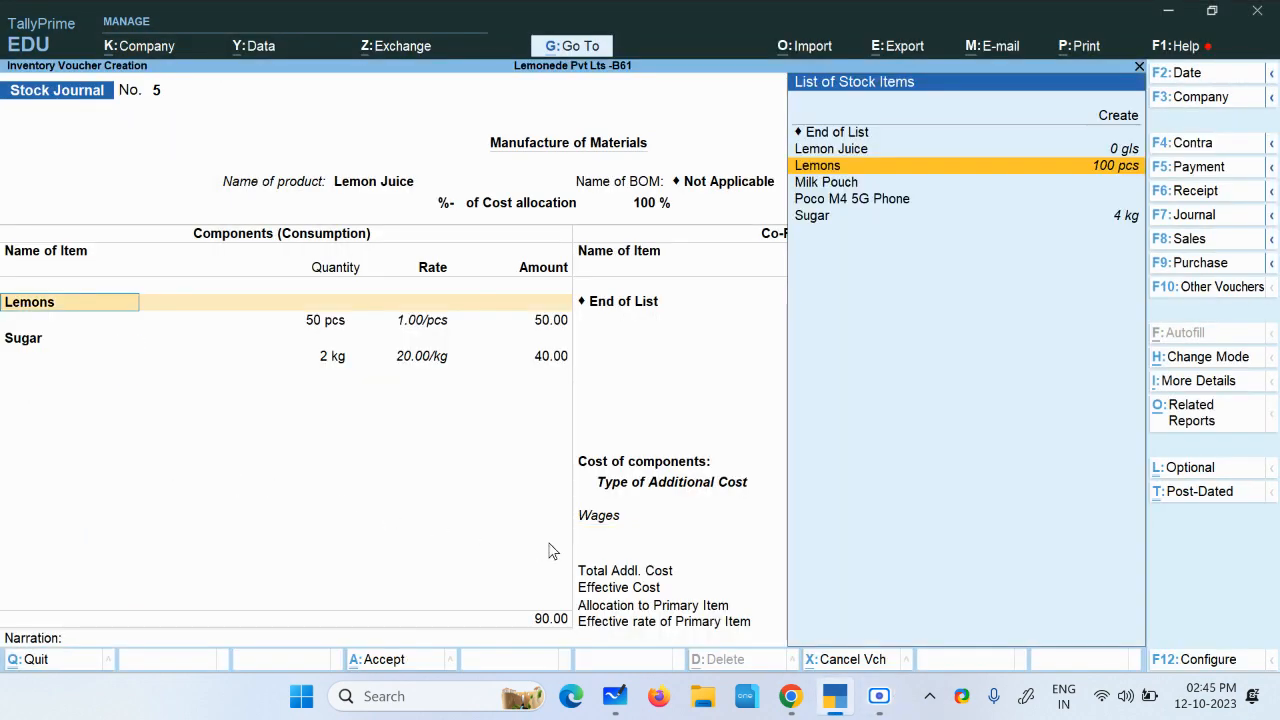
pyautogui.press('BackSpace')
pyautogui.press('Escape')
pyautogui.press('Escape')
pyautogui.press('Escape')
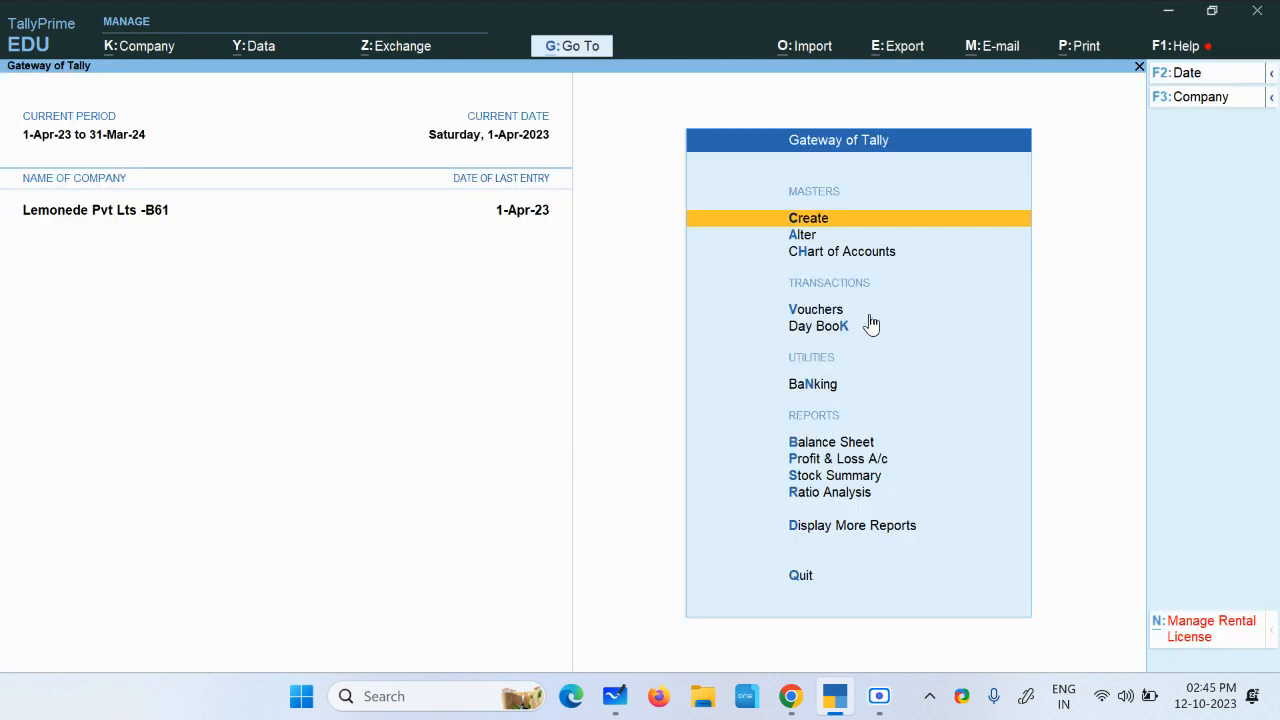
pyautogui.click(830, 311)
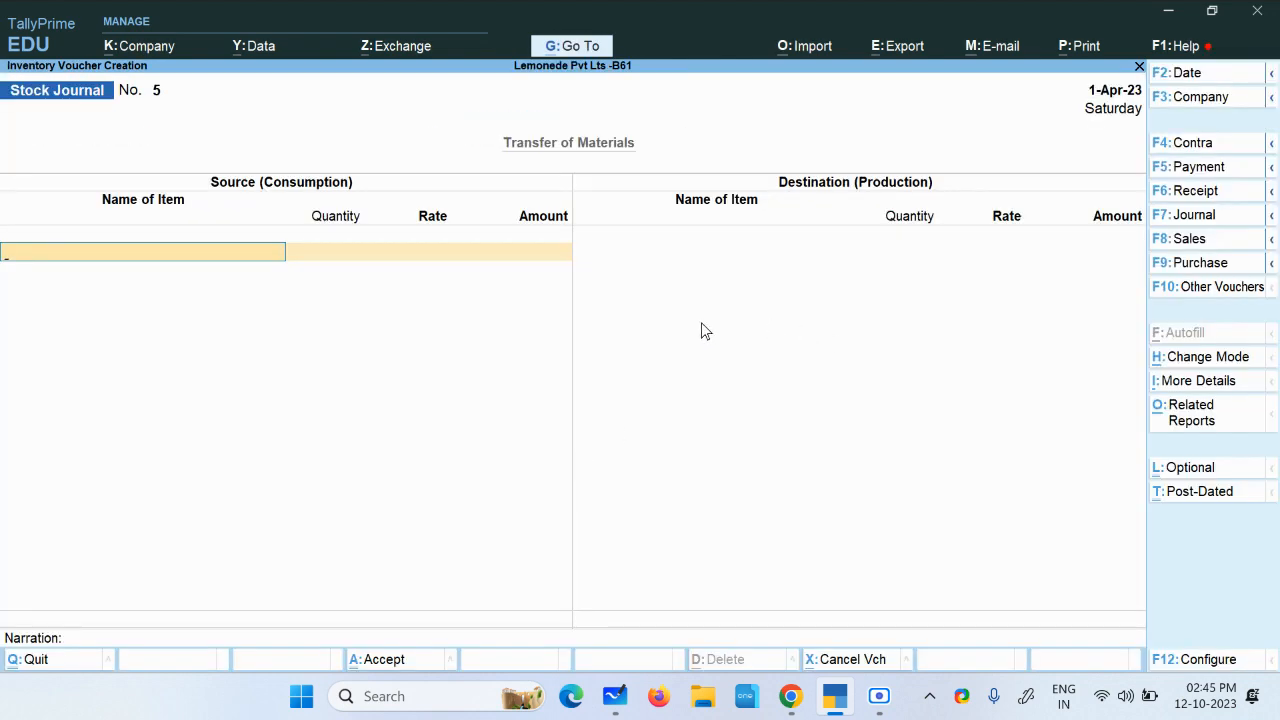
pyautogui.click(1205, 169)
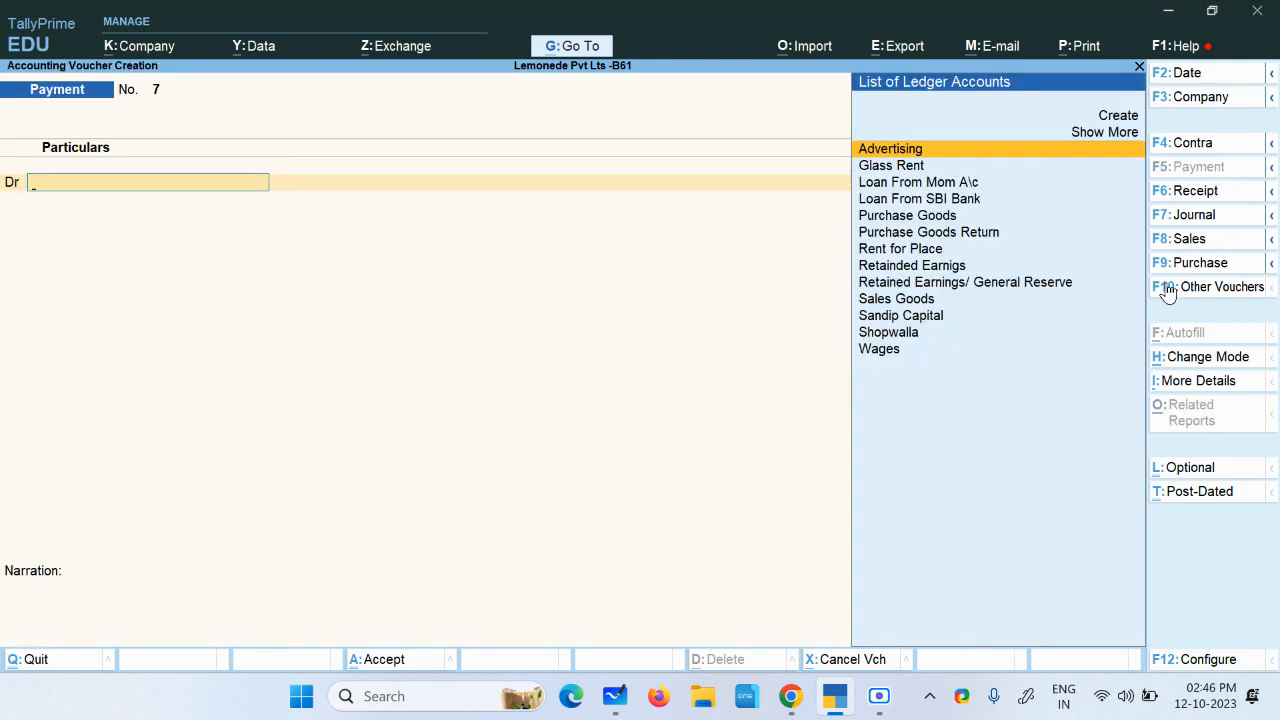
# Debit the Wages ledger with 1.00 in the payment voucher
pyautogui.press('Down')
pyautogui.press('Down')
pyautogui.press('Down')
pyautogui.press('Down')
pyautogui.press('Down')
pyautogui.press('Down')
pyautogui.press('Down')
pyautogui.press('Down')
pyautogui.press('Down')
pyautogui.press('Down')
pyautogui.press('Down')
pyautogui.press('Down')
pyautogui.press('Down')
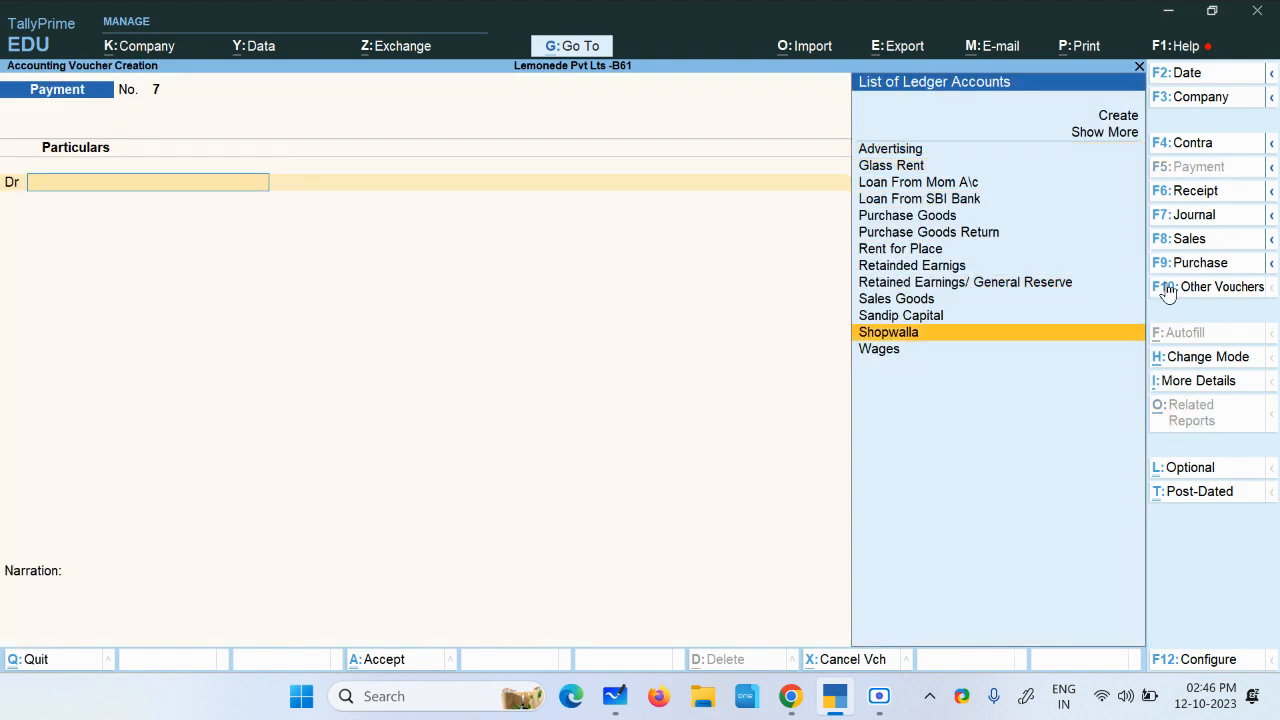
pyautogui.press('Return')
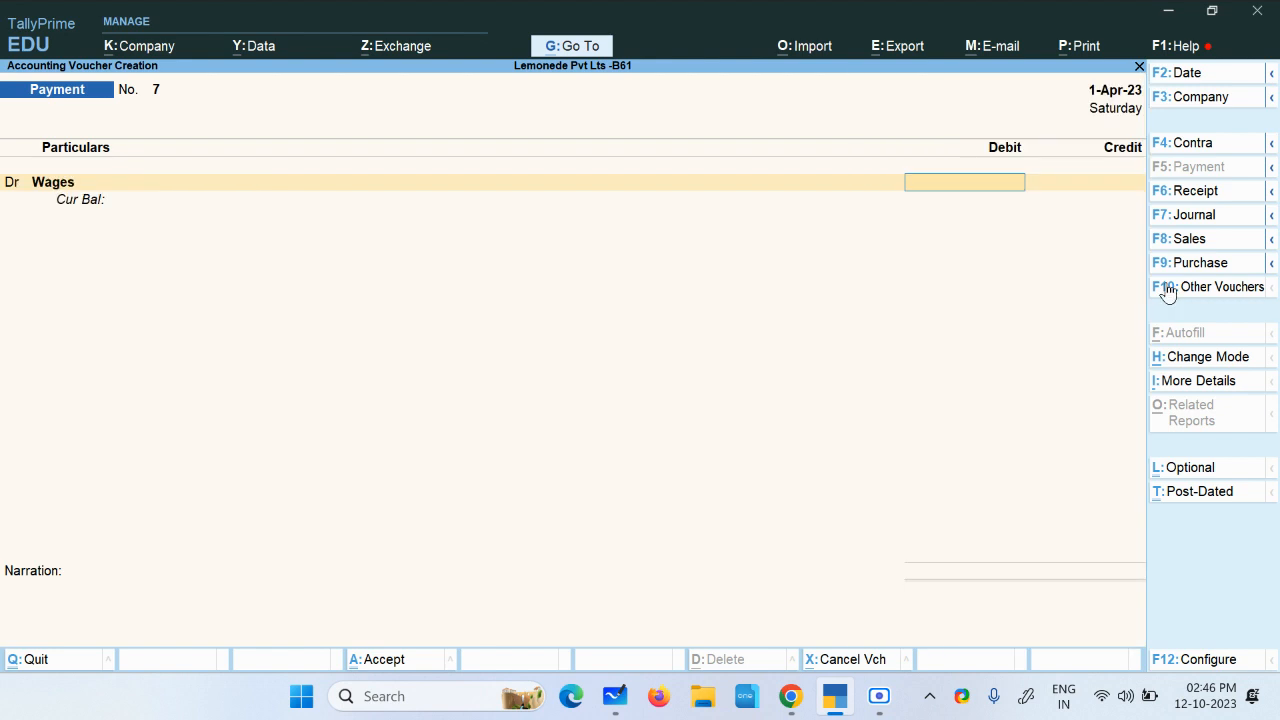
pyautogui.press('Return')
pyautogui.press('Return')
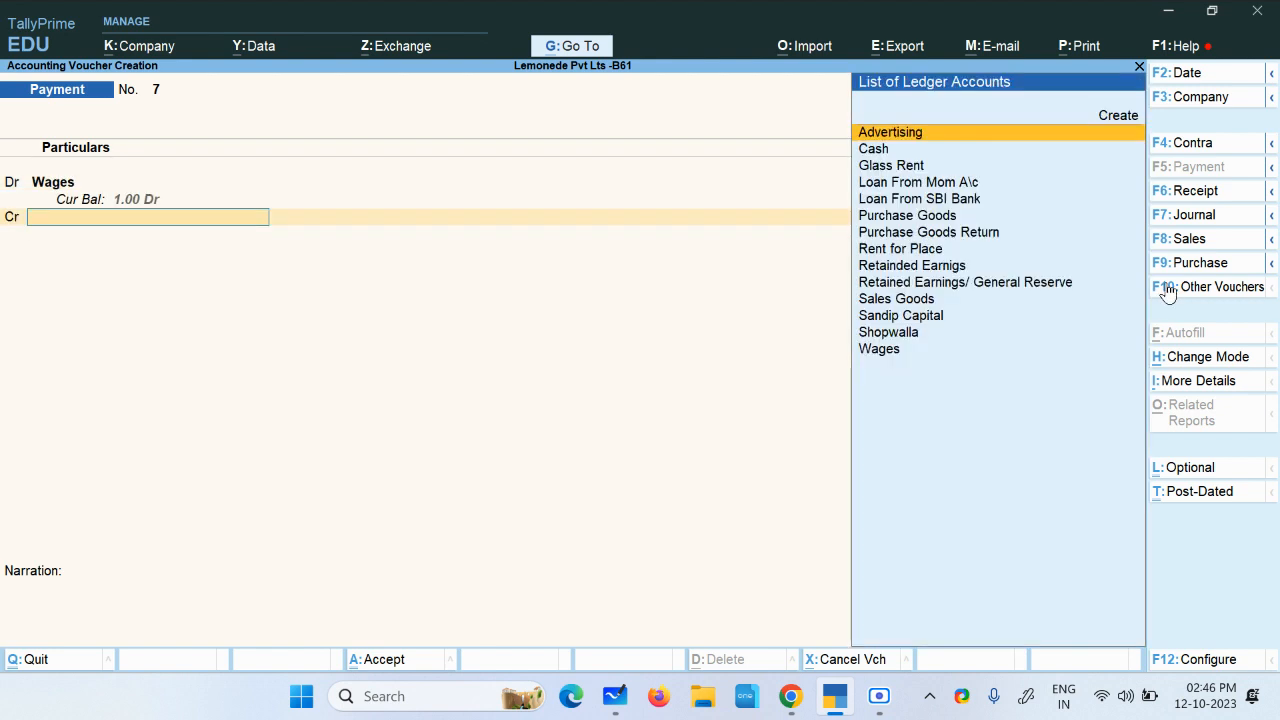
# Credit Cash with 1.00 and enter the narration "wages paid to sister" in the payment voucher
pyautogui.press('Down')
pyautogui.press('Return')
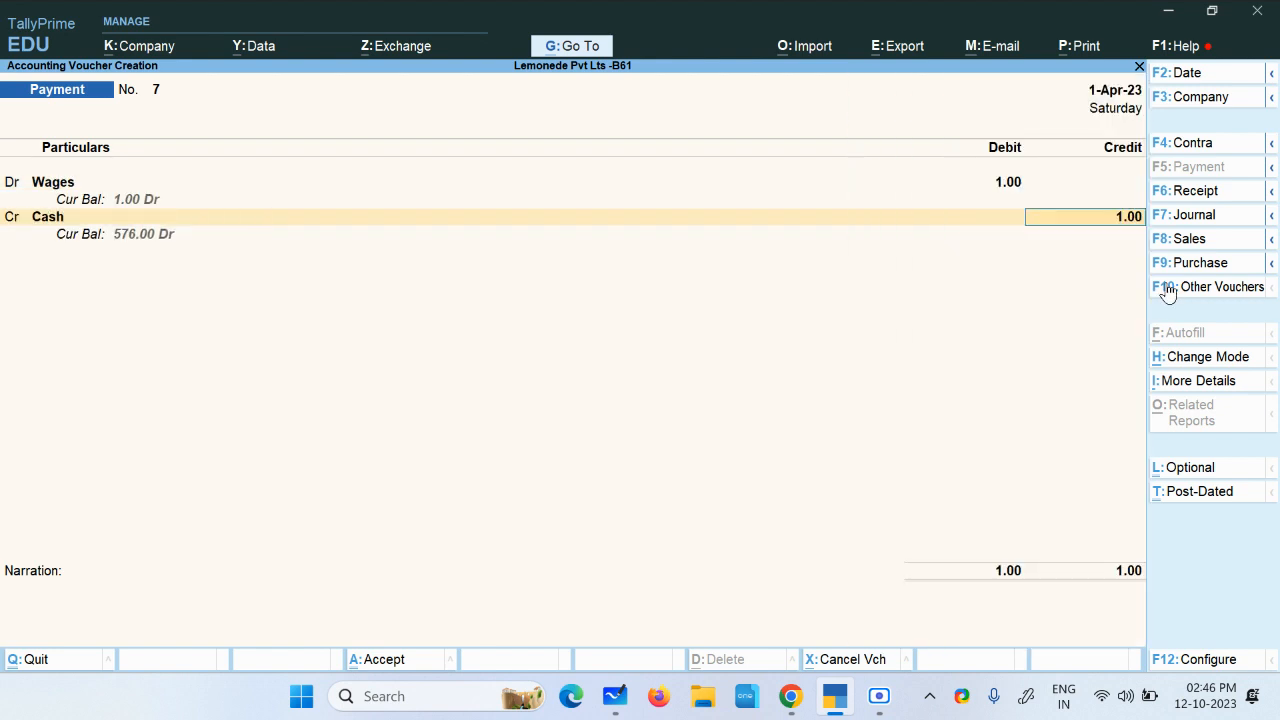
pyautogui.press('Return')
pyautogui.write('w')
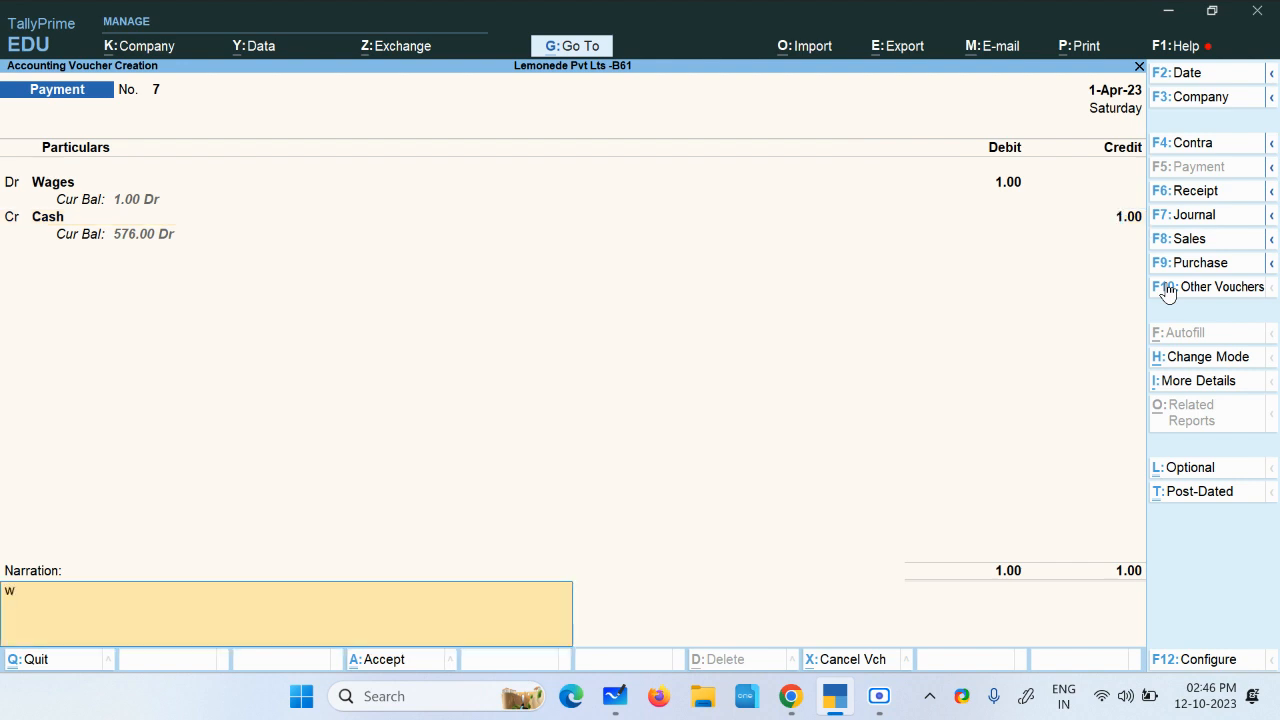
pyautogui.write('ages paid to sister')
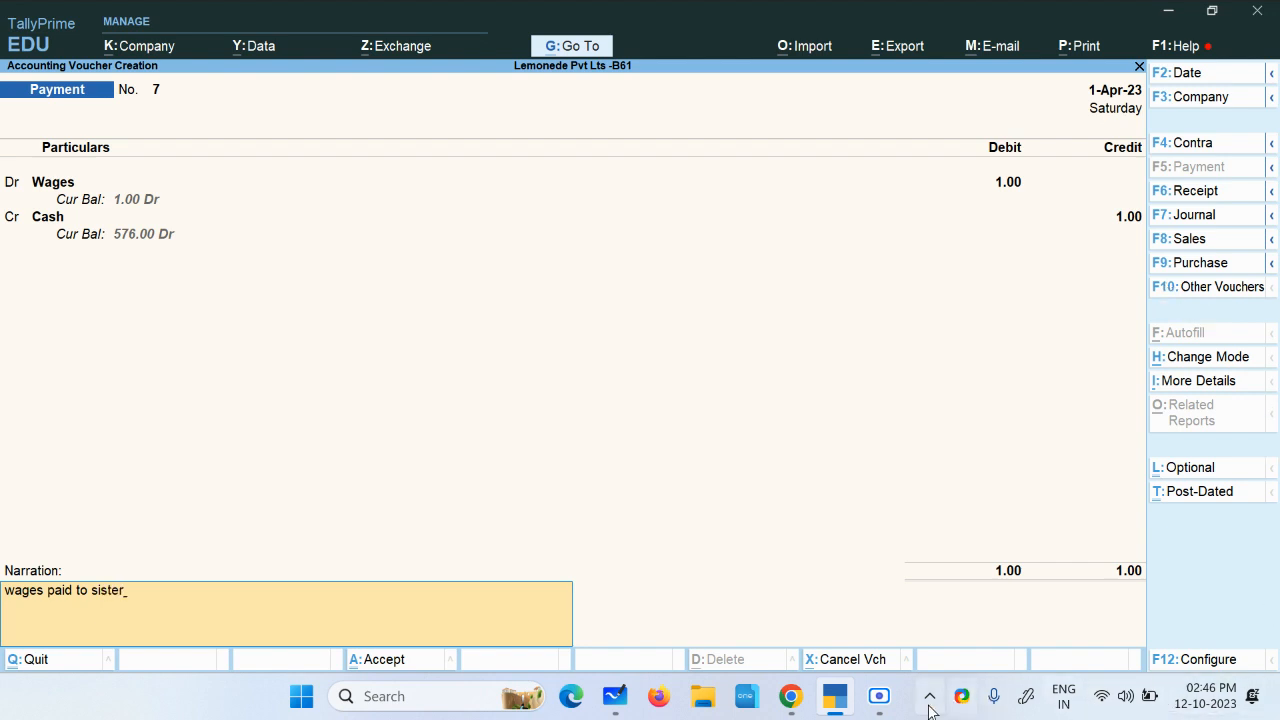
# Switch to the Google Sheets balance sheet and check the Week 2 sale description in cell D116
pyautogui.click(885, 702)
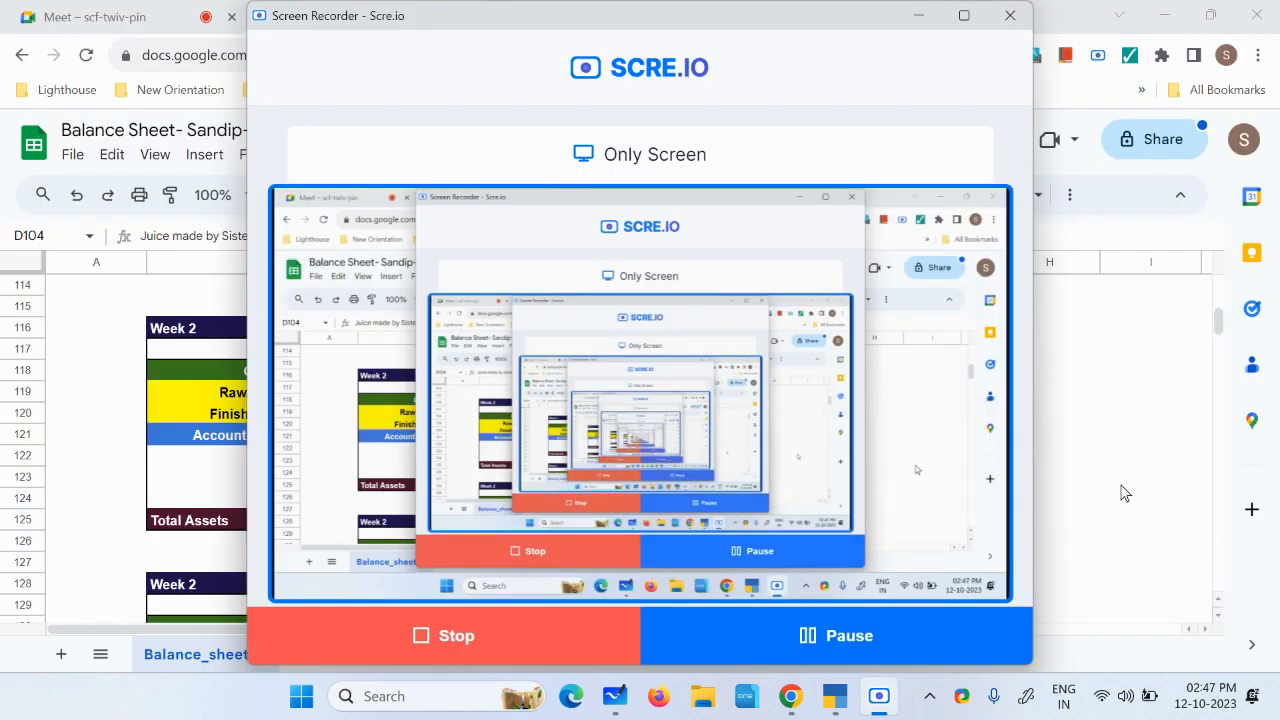
pyautogui.click(1121, 484)
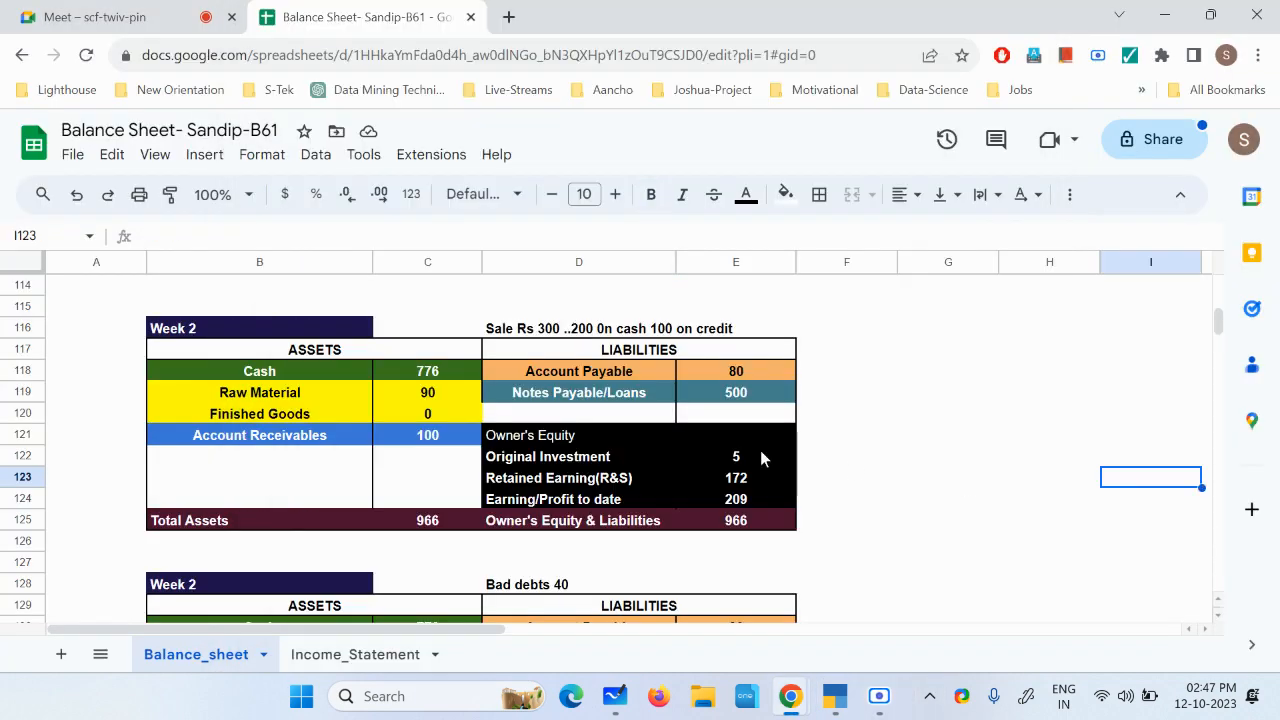
pyautogui.click(468, 330)
pyautogui.click(505, 333)
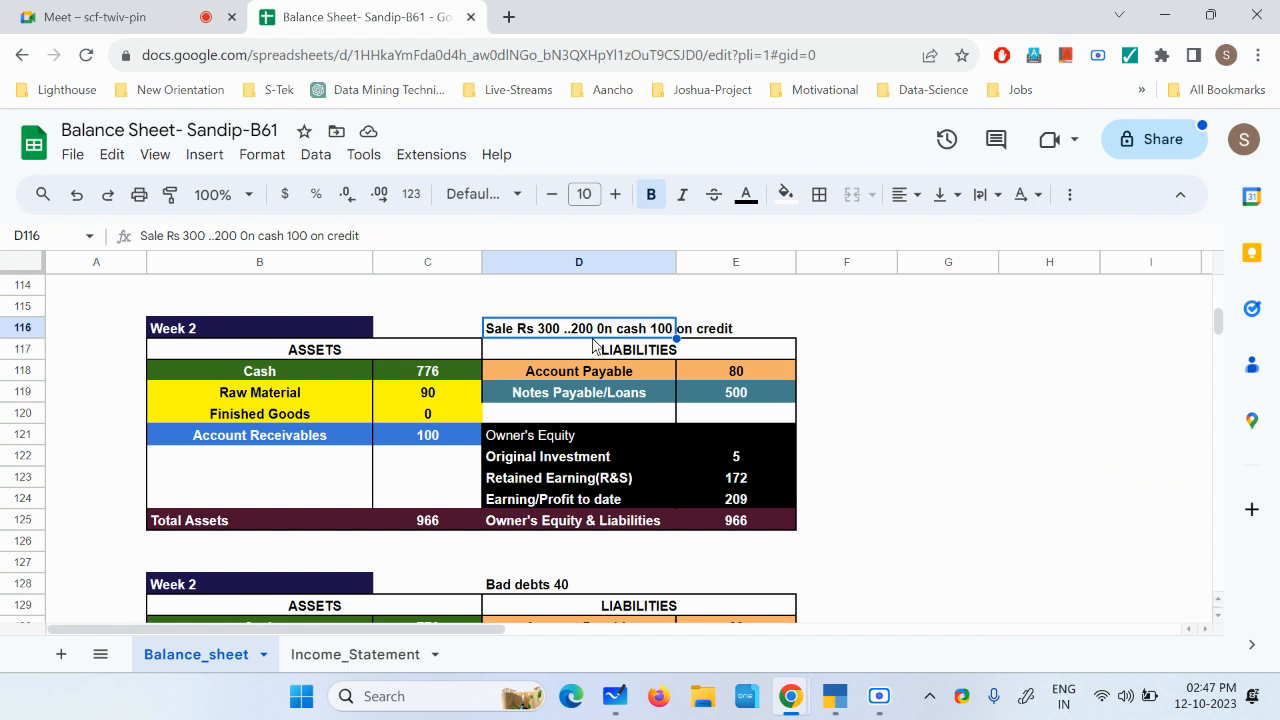
# Return to TallyPrime, save the wages payment, and start a Sales voucher in As Voucher mode
pyautogui.click(830, 712)
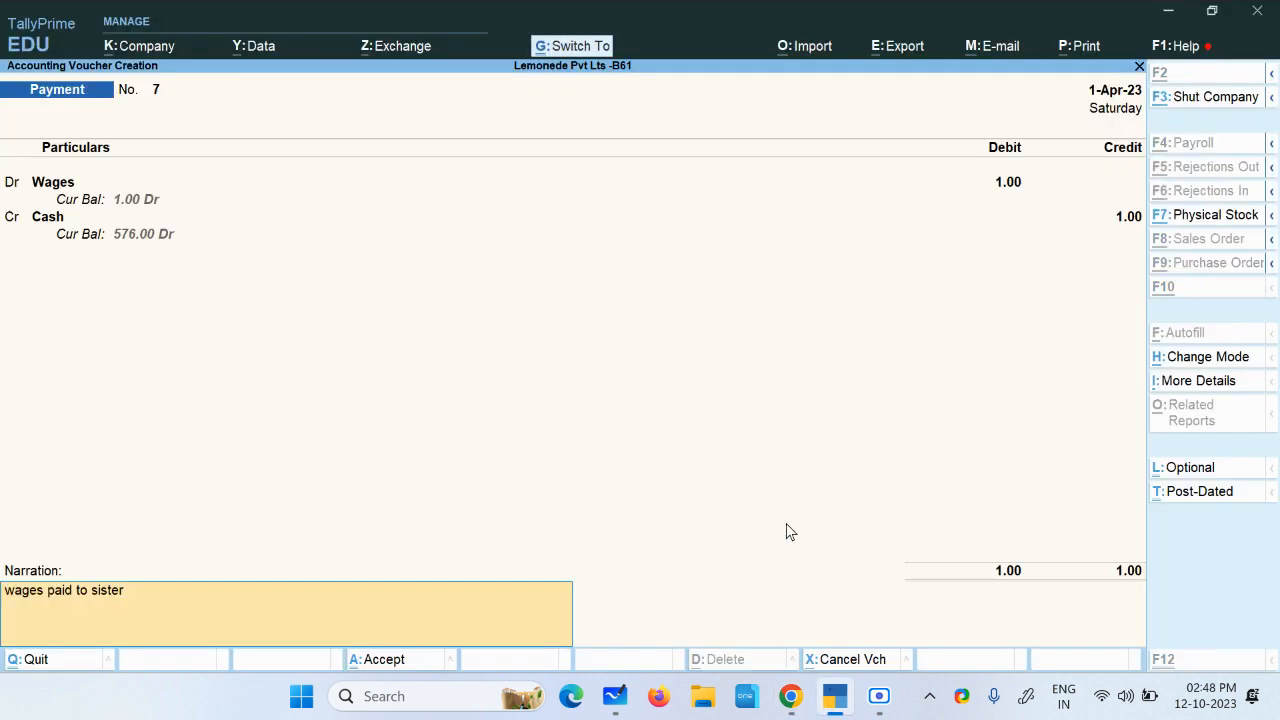
pyautogui.hotkey('ctrl', 'a')
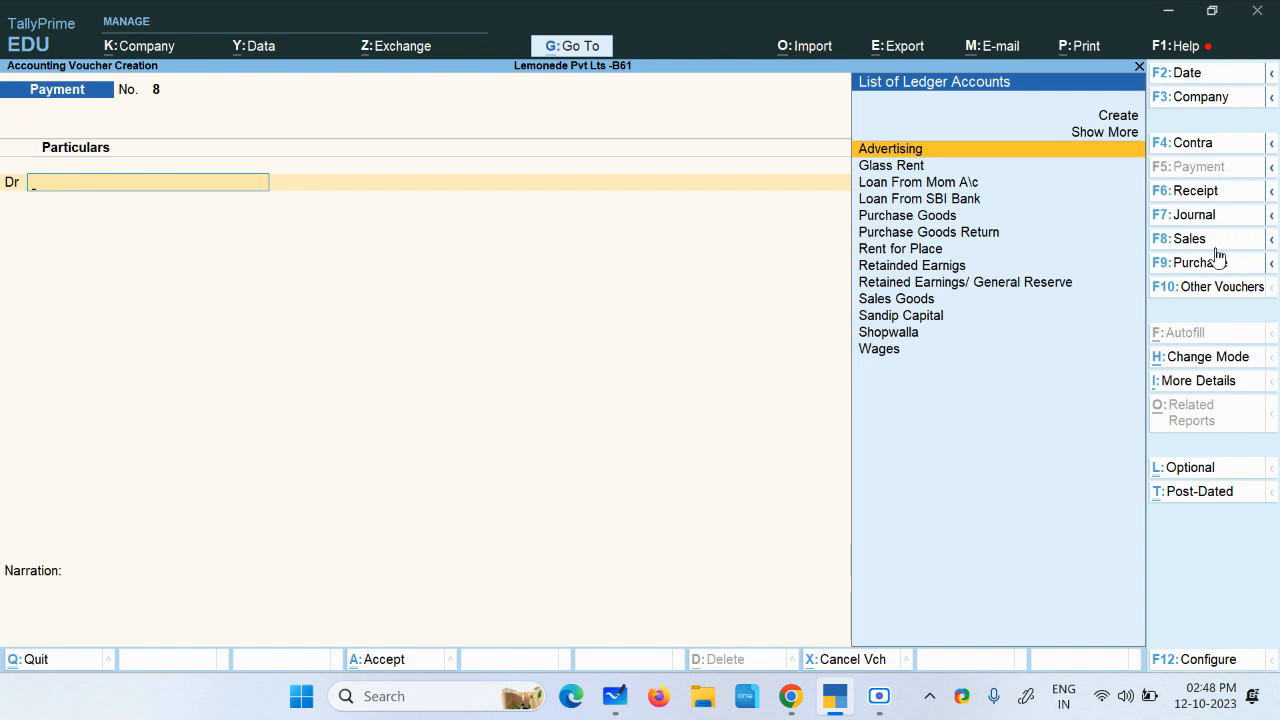
pyautogui.press('F8')
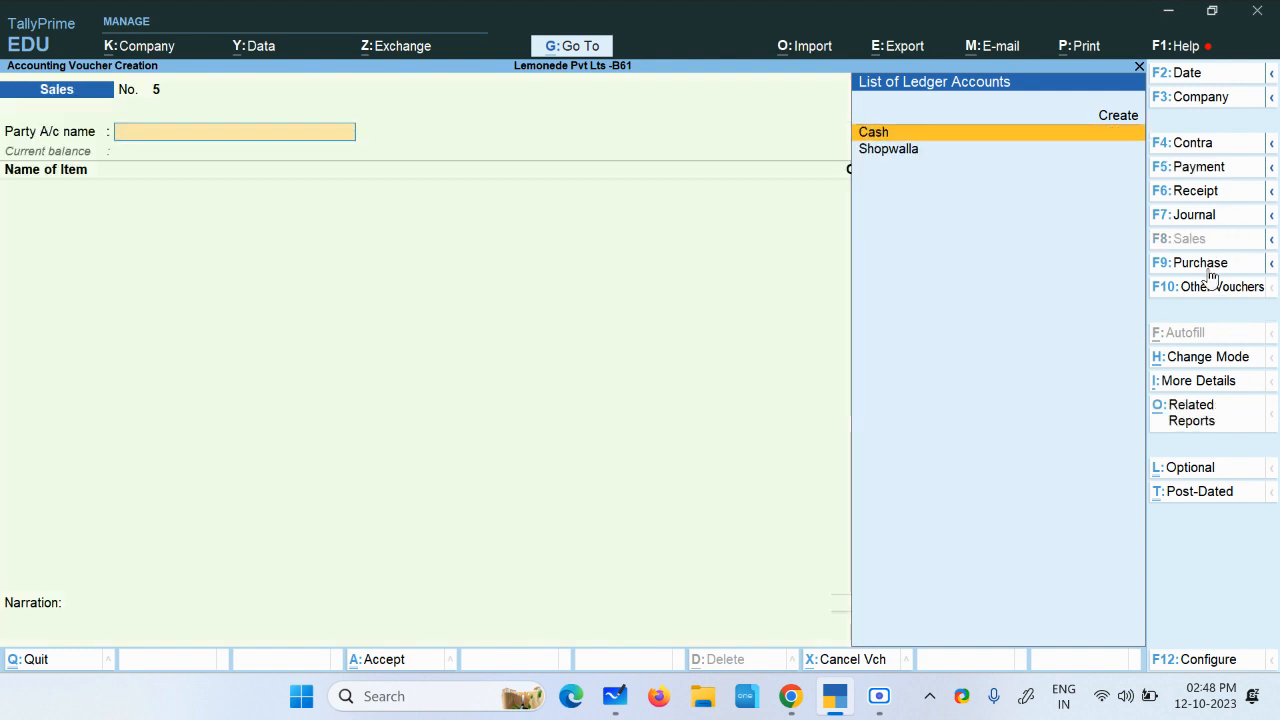
pyautogui.click(1207, 360)
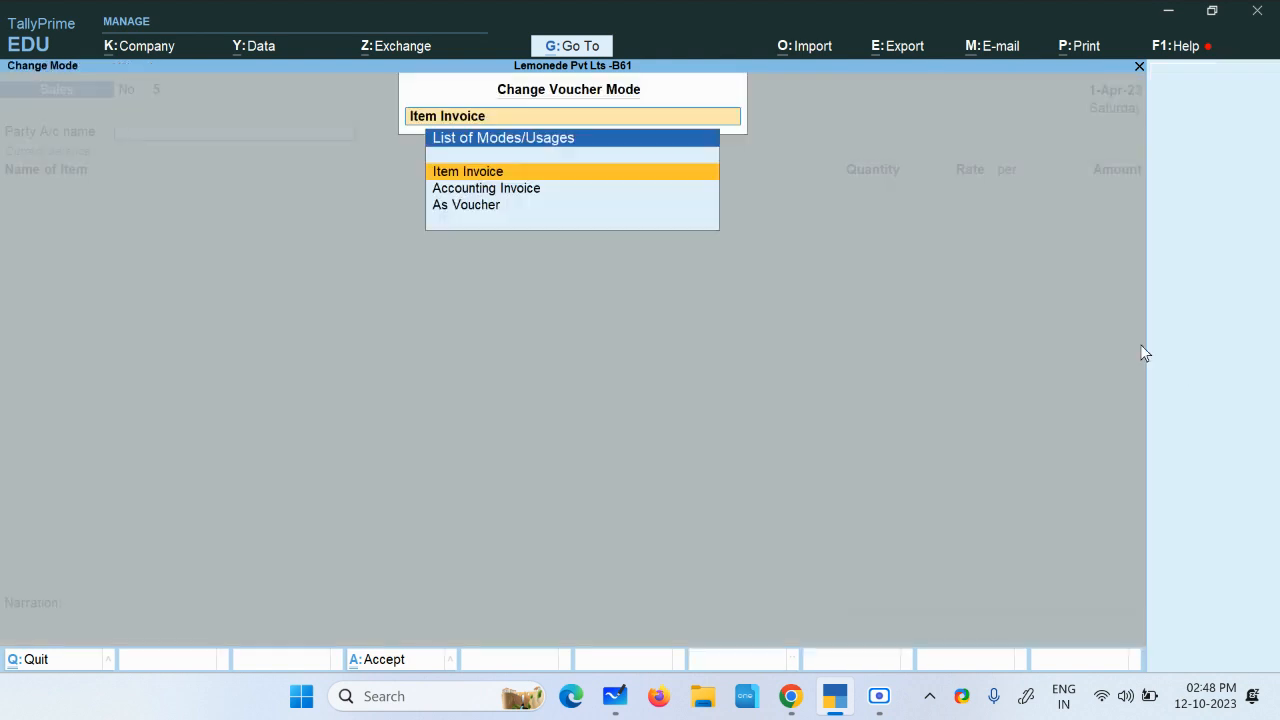
pyautogui.click(470, 206)
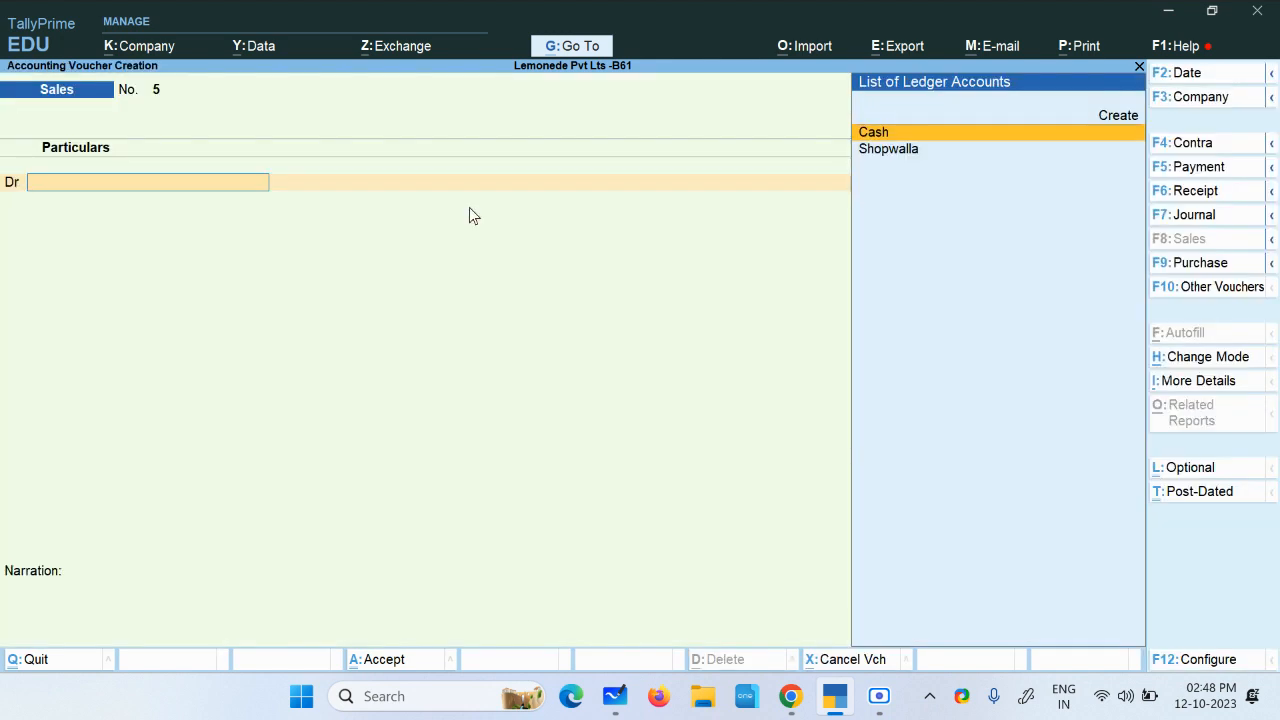
# Debit Cash with 200 in the sales voucher and choose Sales Goods as the credit ledger
pyautogui.press('Return')
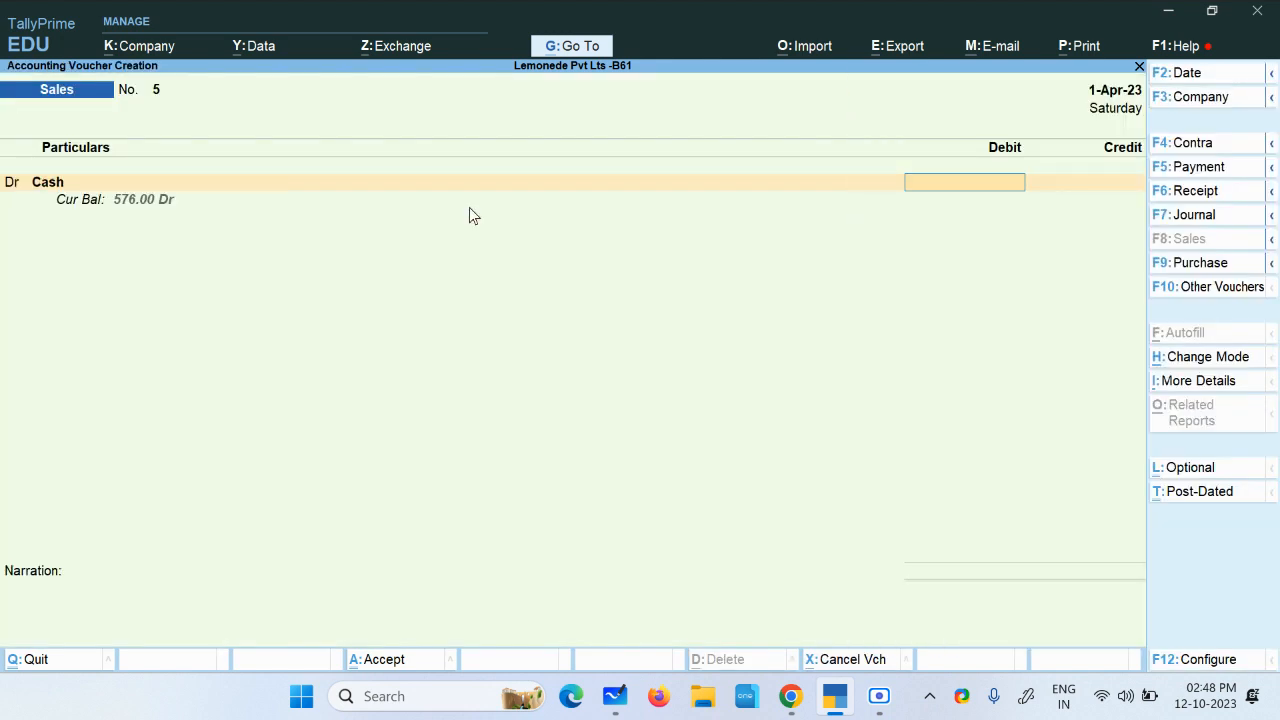
pyautogui.write('200')
pyautogui.press('Return')
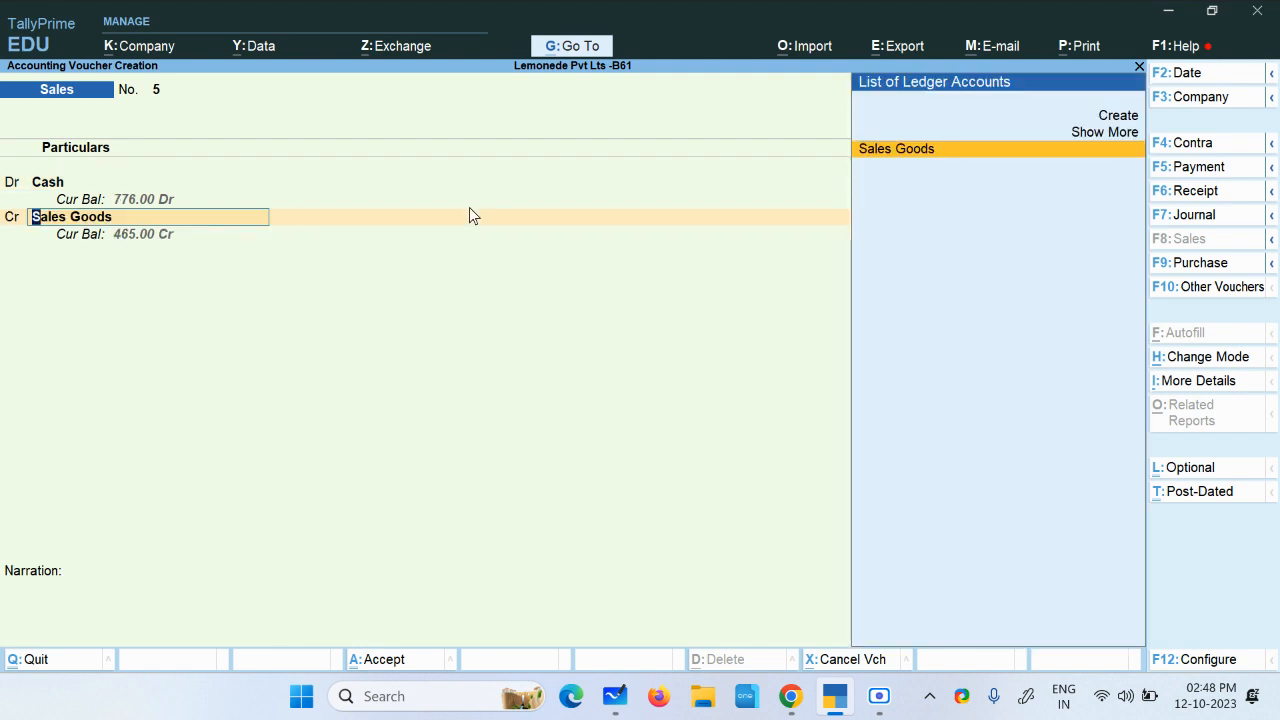
pyautogui.press('Return')
# Allocate Lemon Juice as the stock item under Sales Goods and set its tracking number to Not Applicable
pyautogui.press('Down')
pyautogui.press('Down')
pyautogui.press('Down')
pyautogui.press('Down')
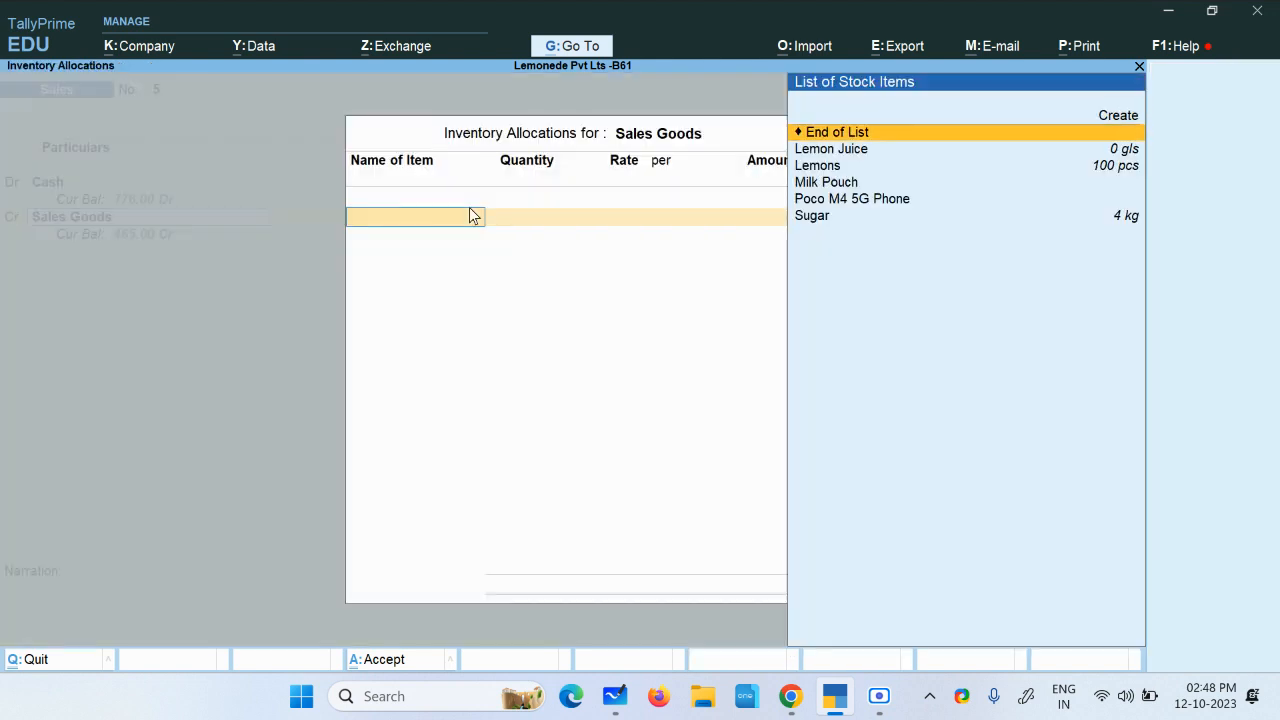
pyautogui.press('Up')
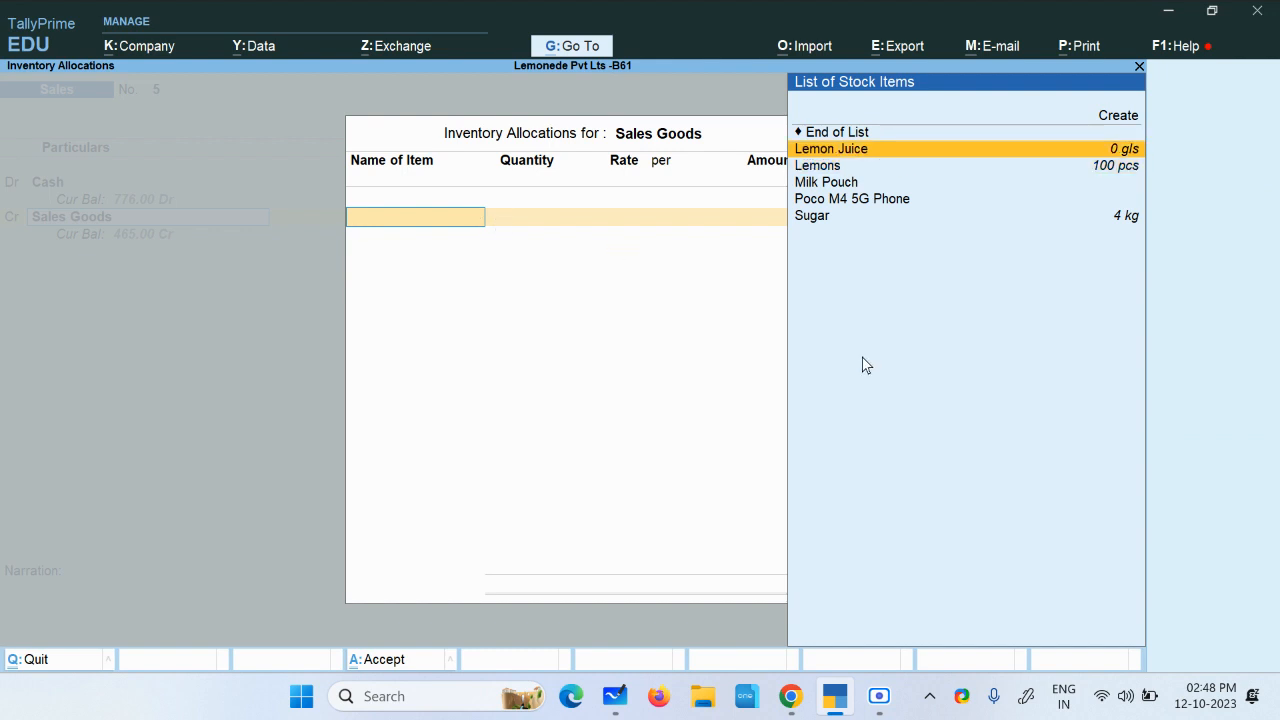
pyautogui.press('Return')
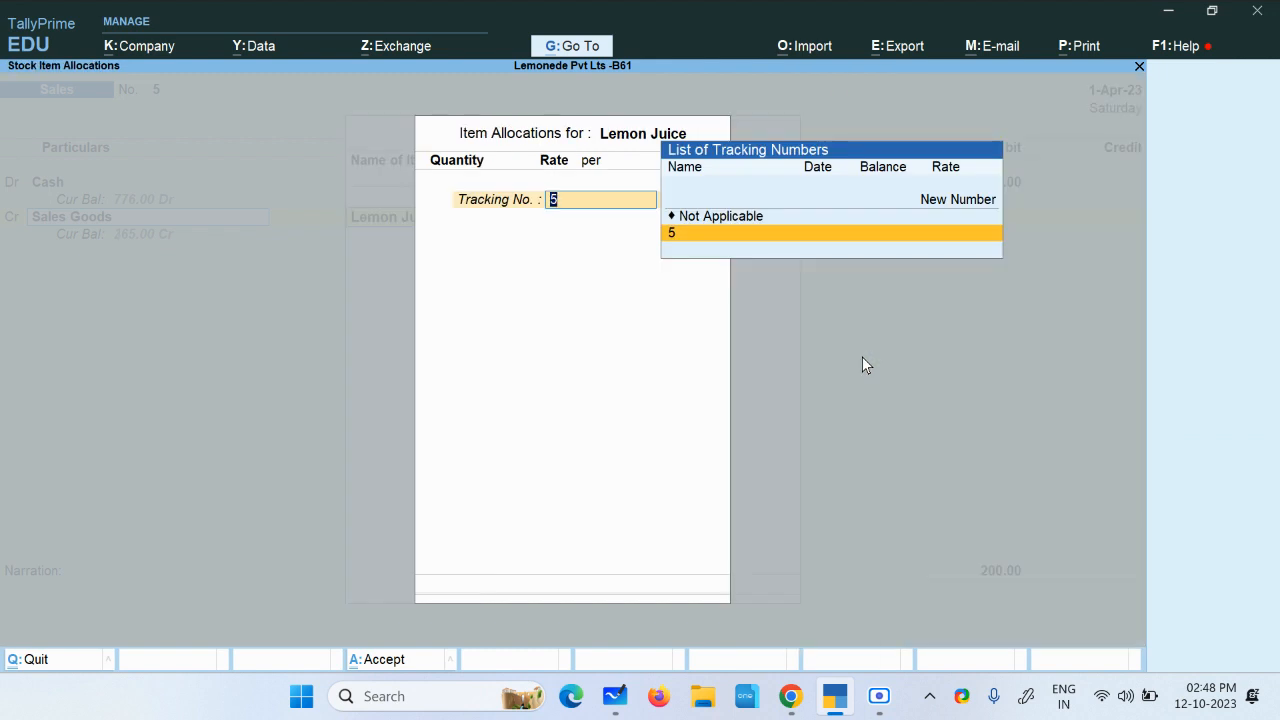
pyautogui.press('Up')
pyautogui.press('Return')
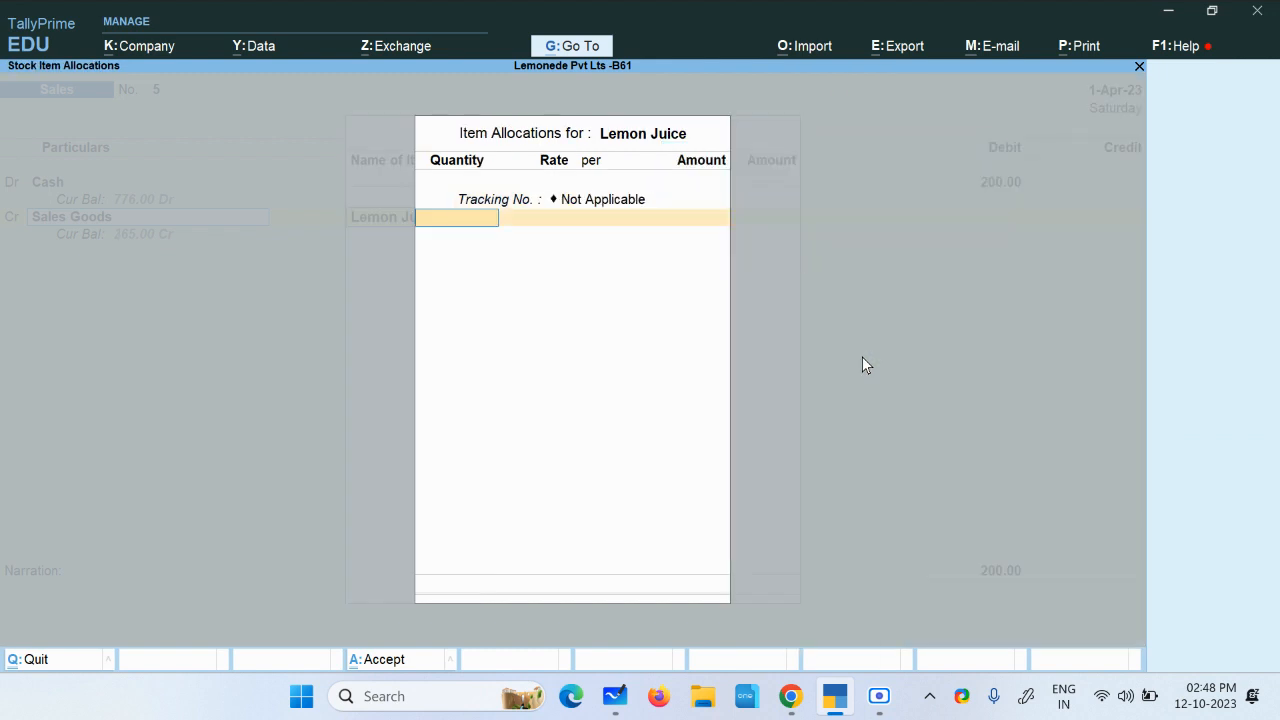
# Enter 40 gls of Lemon Juice at a rate of 5.00 and add the narration "sold on cash"
pyautogui.write('40')
pyautogui.press('Return')
pyautogui.press('Return')
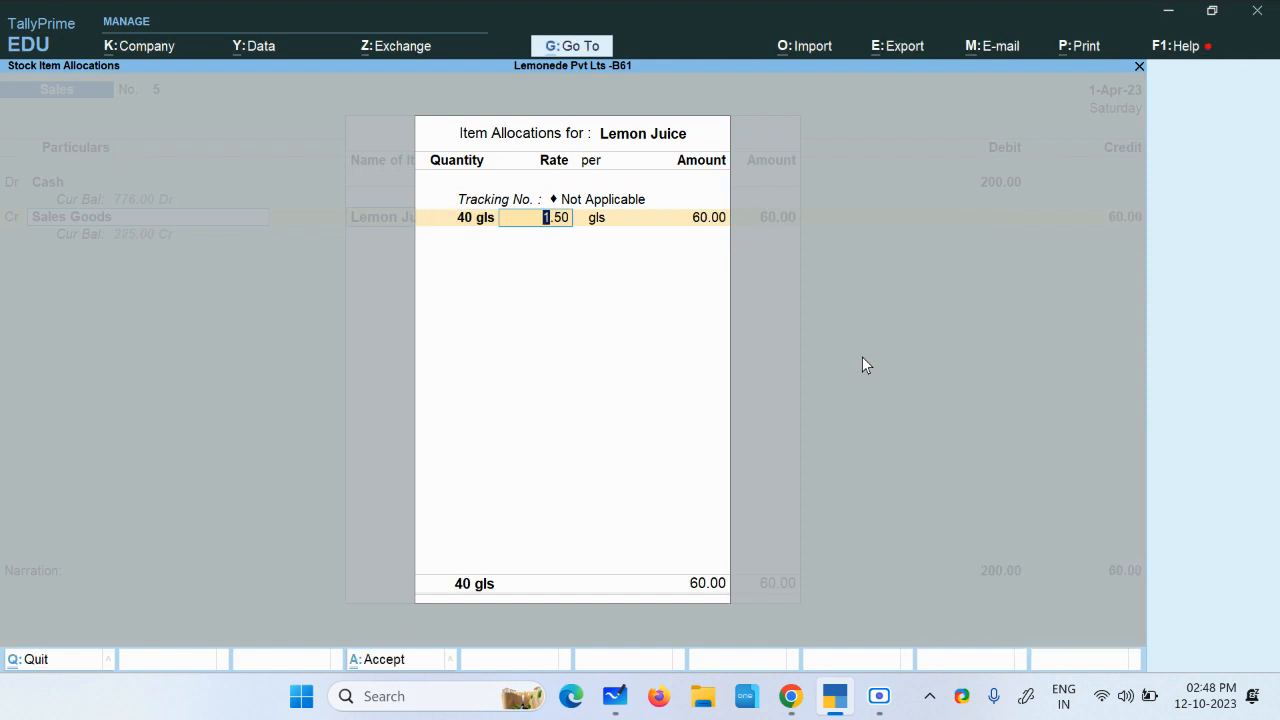
pyautogui.write('5')
pyautogui.press('Return')
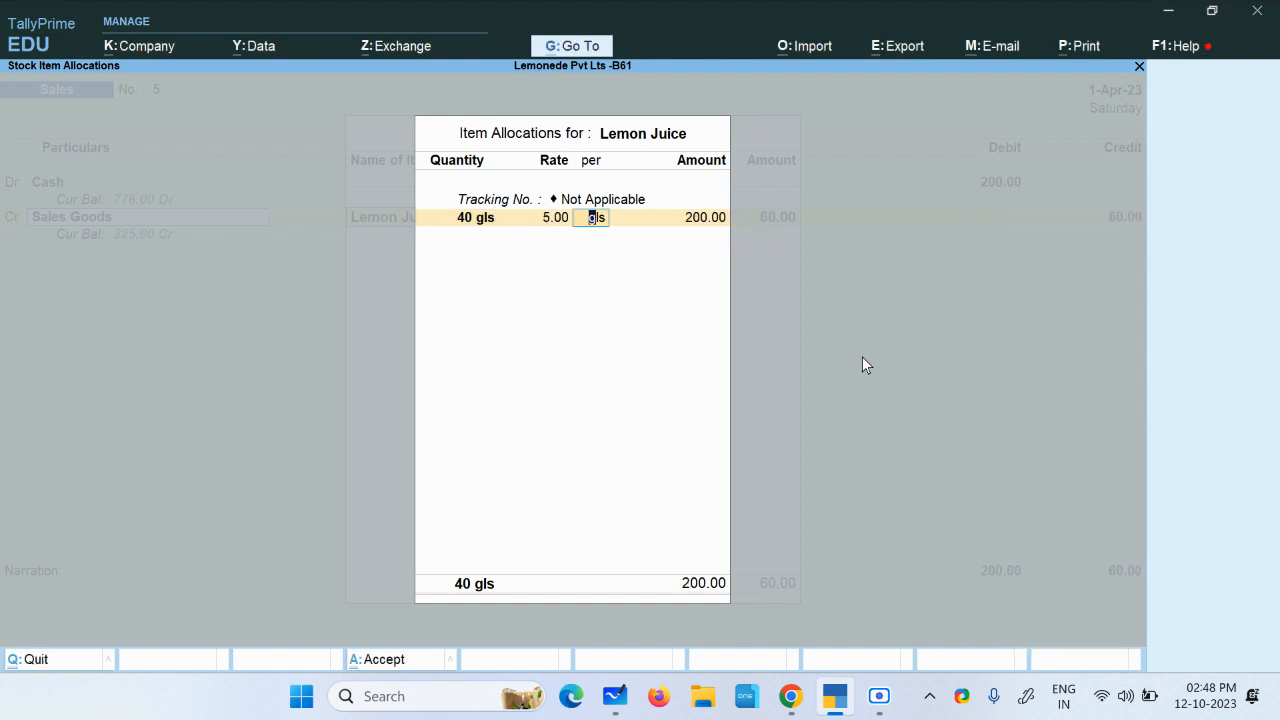
pyautogui.press('Return')
pyautogui.press('Return')
pyautogui.press('Return')
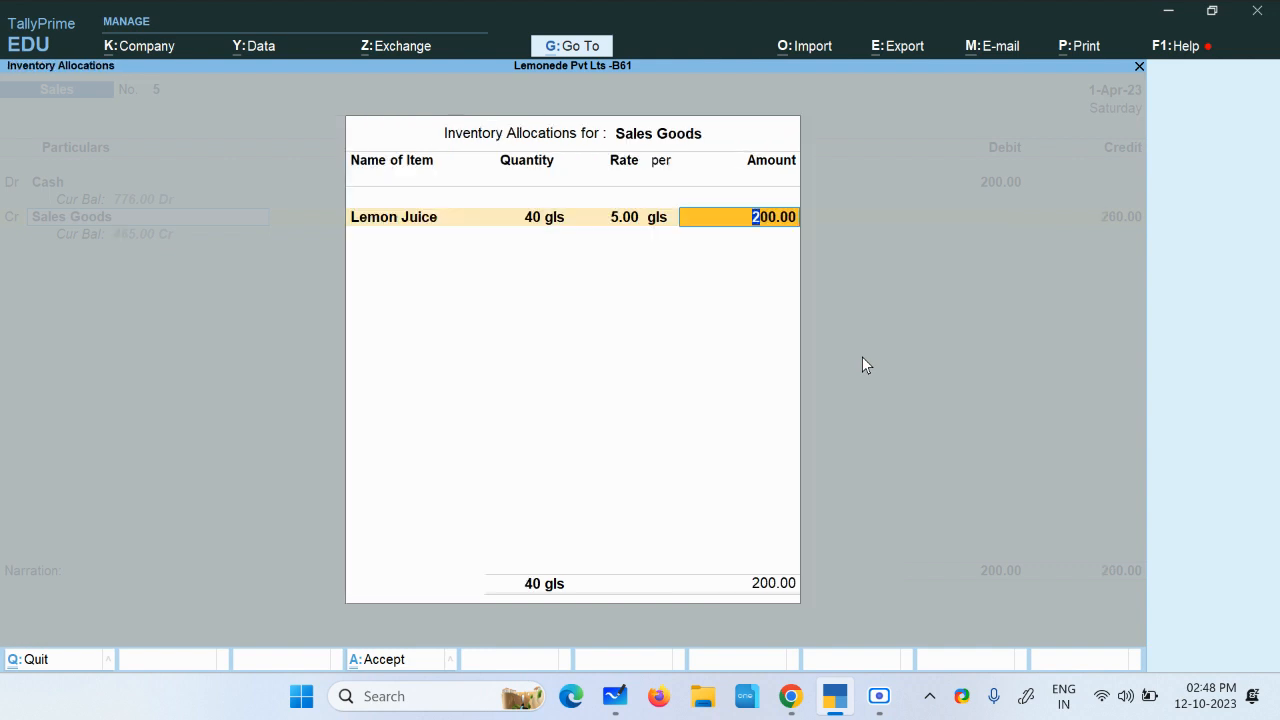
pyautogui.press('Return')
pyautogui.press('Return')
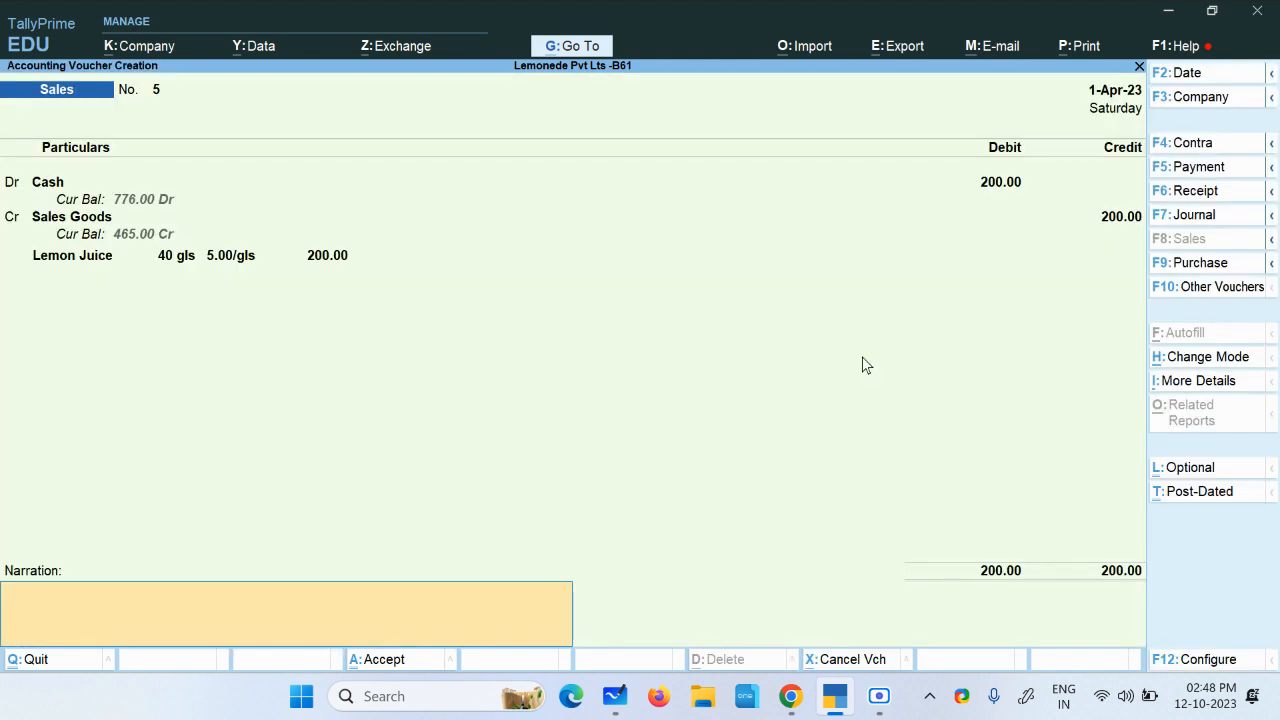
pyautogui.write('sold on cash')
# Switch to the Google Sheets balance sheet and recheck the cash and credit split of the Week 2 sale in cell D116
pyautogui.click(880, 695)
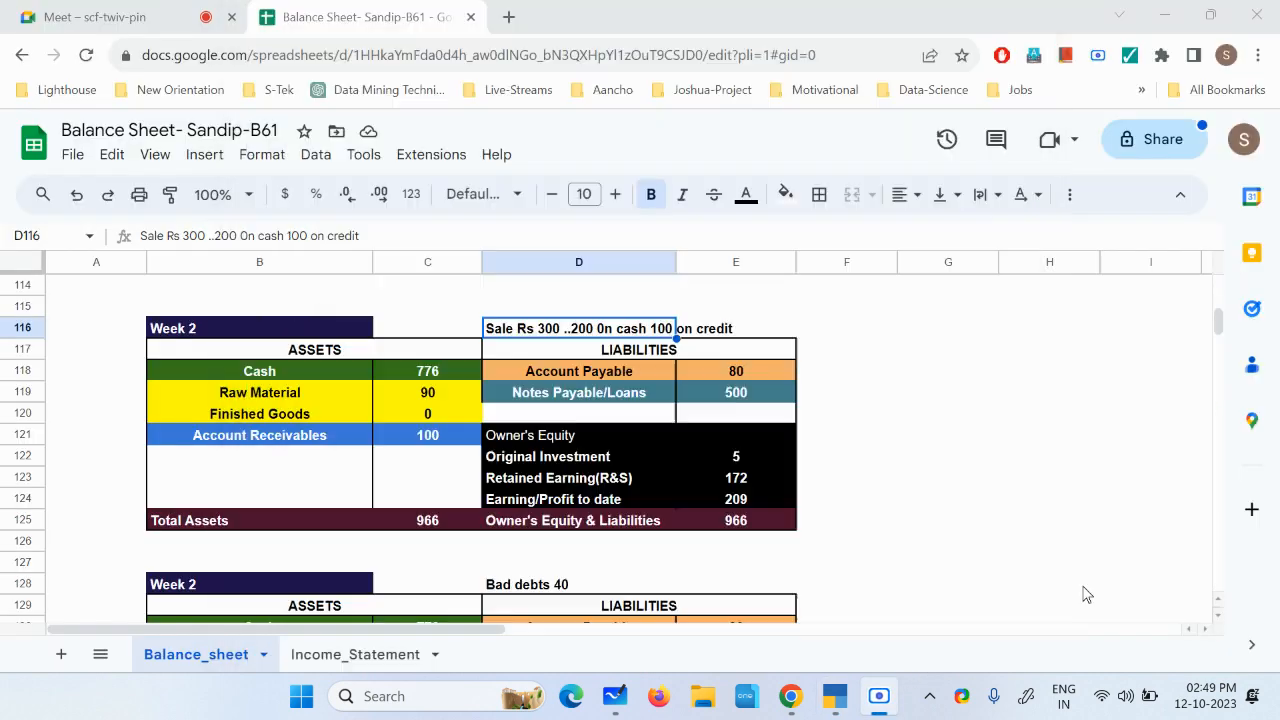
pyautogui.click(1083, 590)
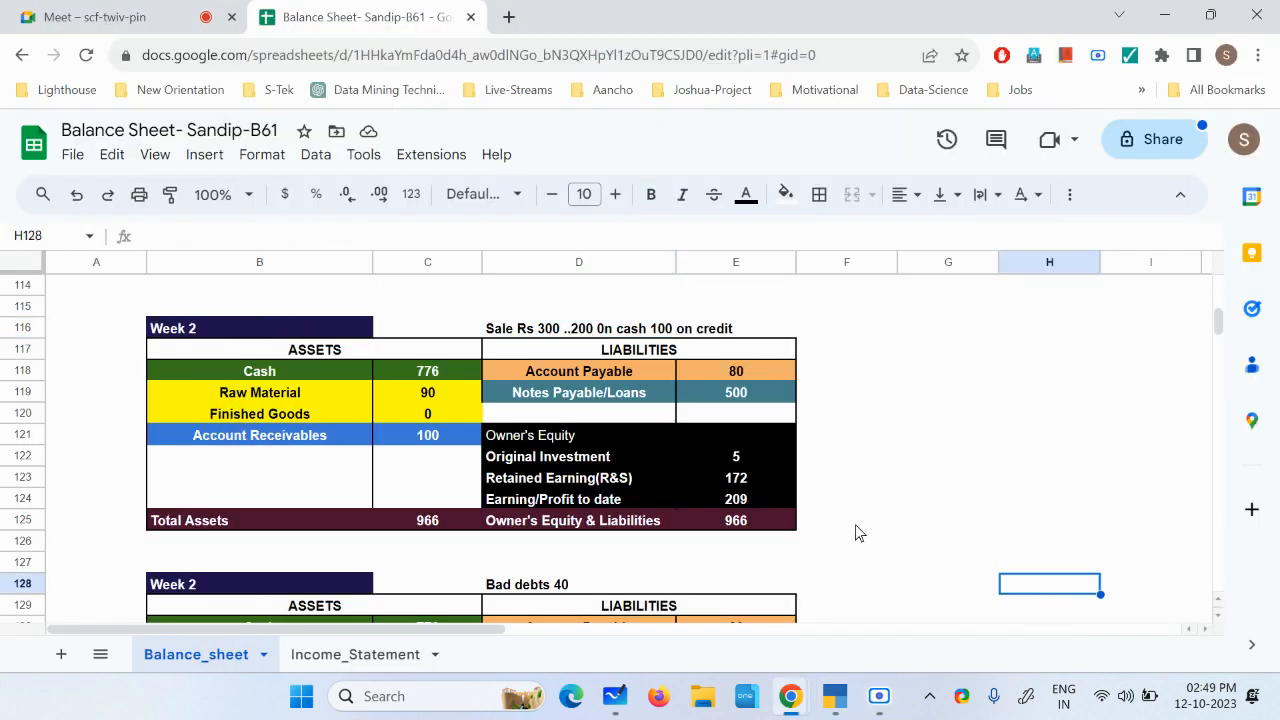
pyautogui.click(570, 338)
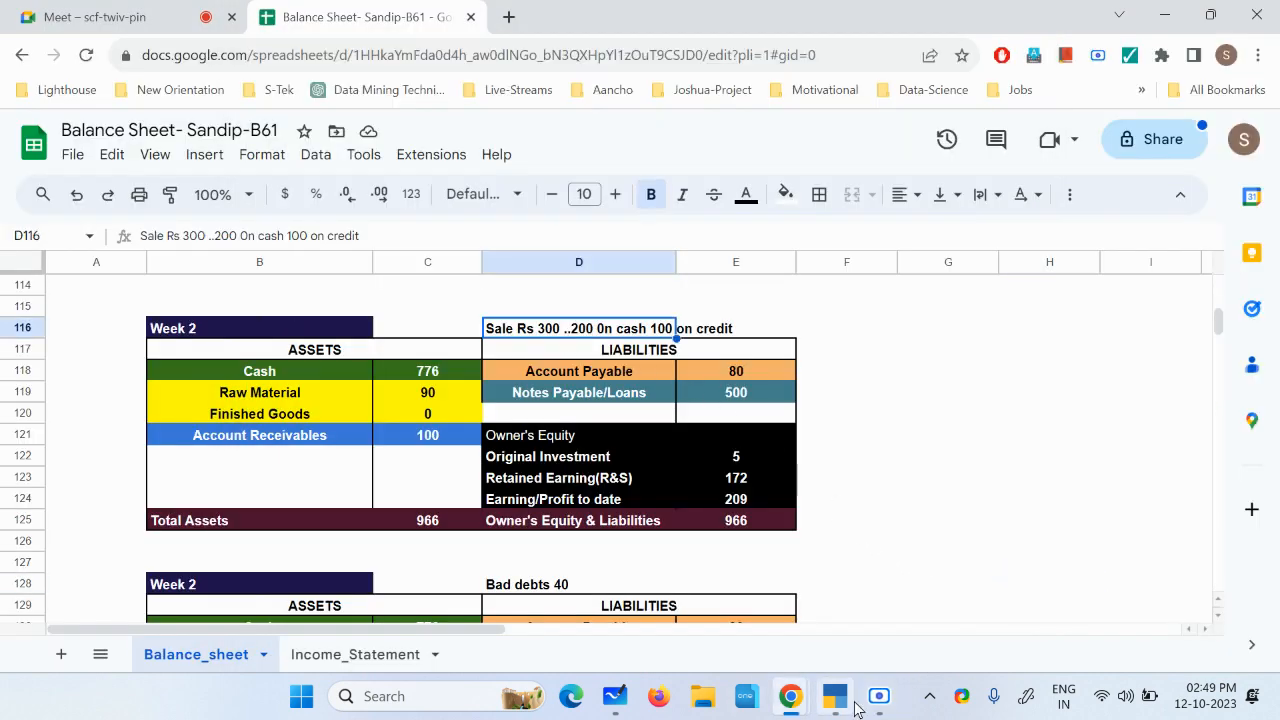
# Return to TallyPrime and save the cash sales voucher
pyautogui.moveTo(835, 696)
pyautogui.click(757, 523)
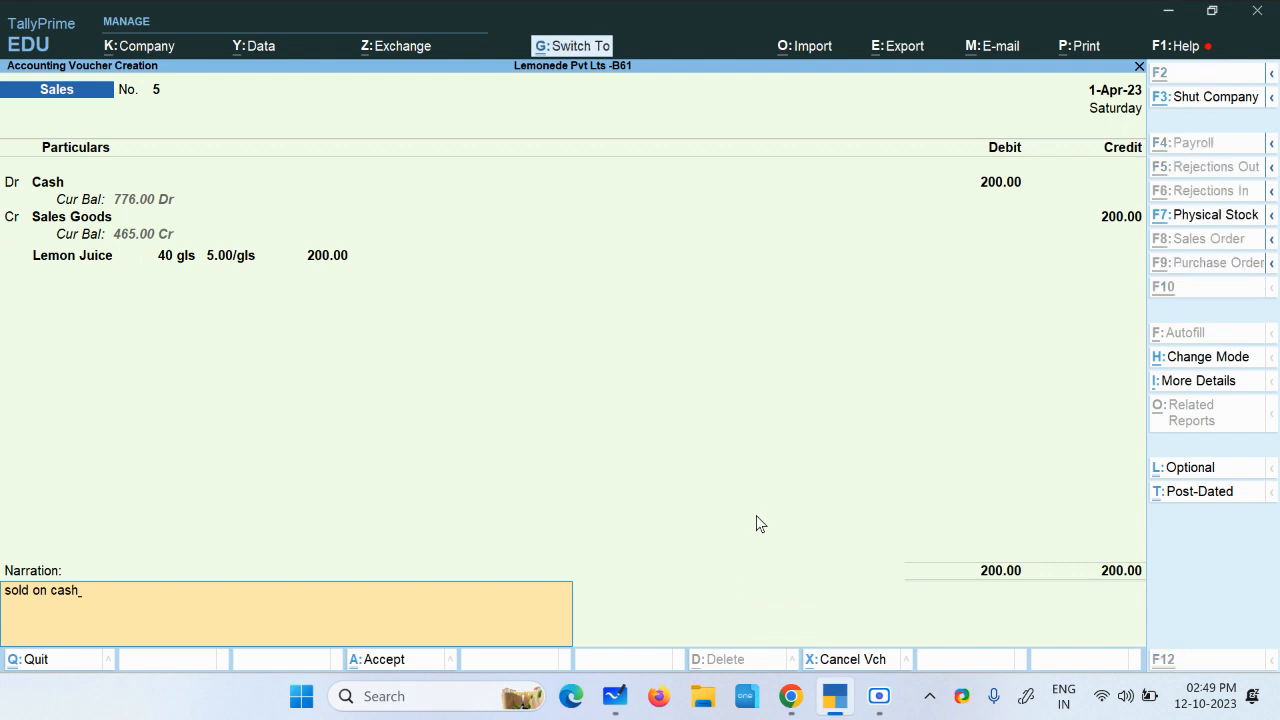
pyautogui.hotkey('ctrl', 'a')
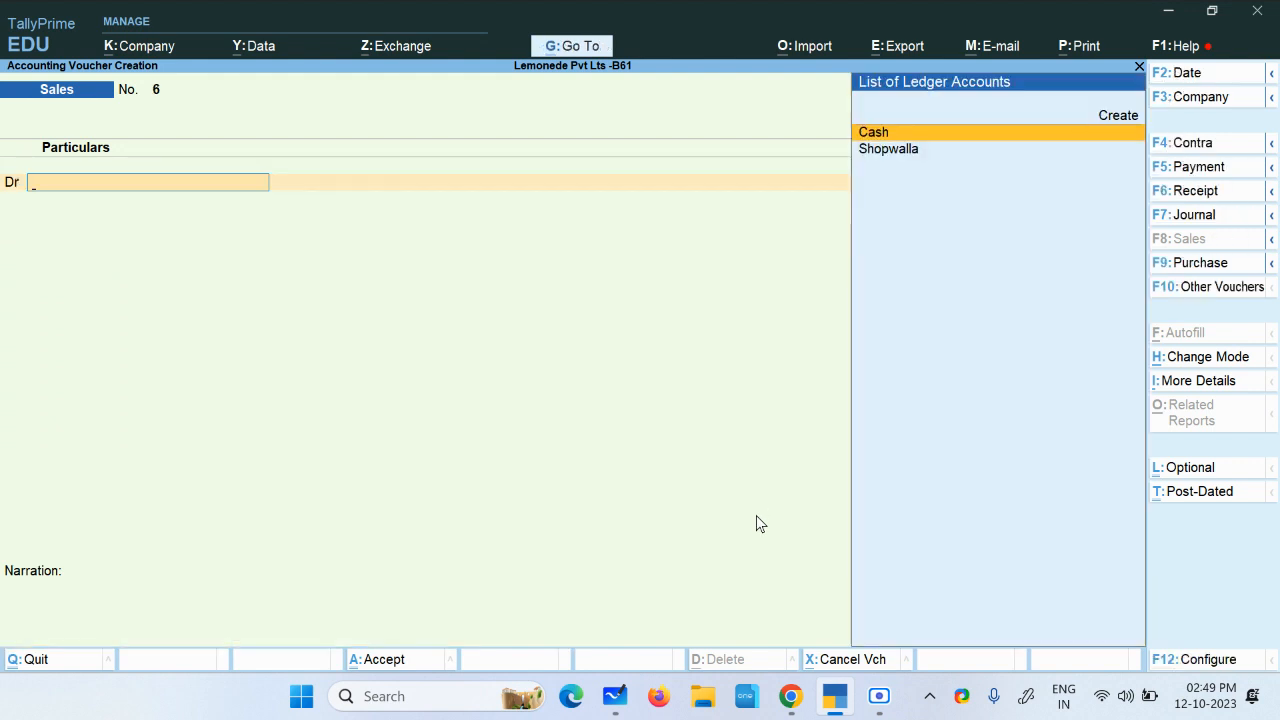
# Create a new ledger from the debit line of the next sales voucher and name it "Friend (Customer)"
pyautogui.press('Down')
pyautogui.press('Up')
pyautogui.press('Up')
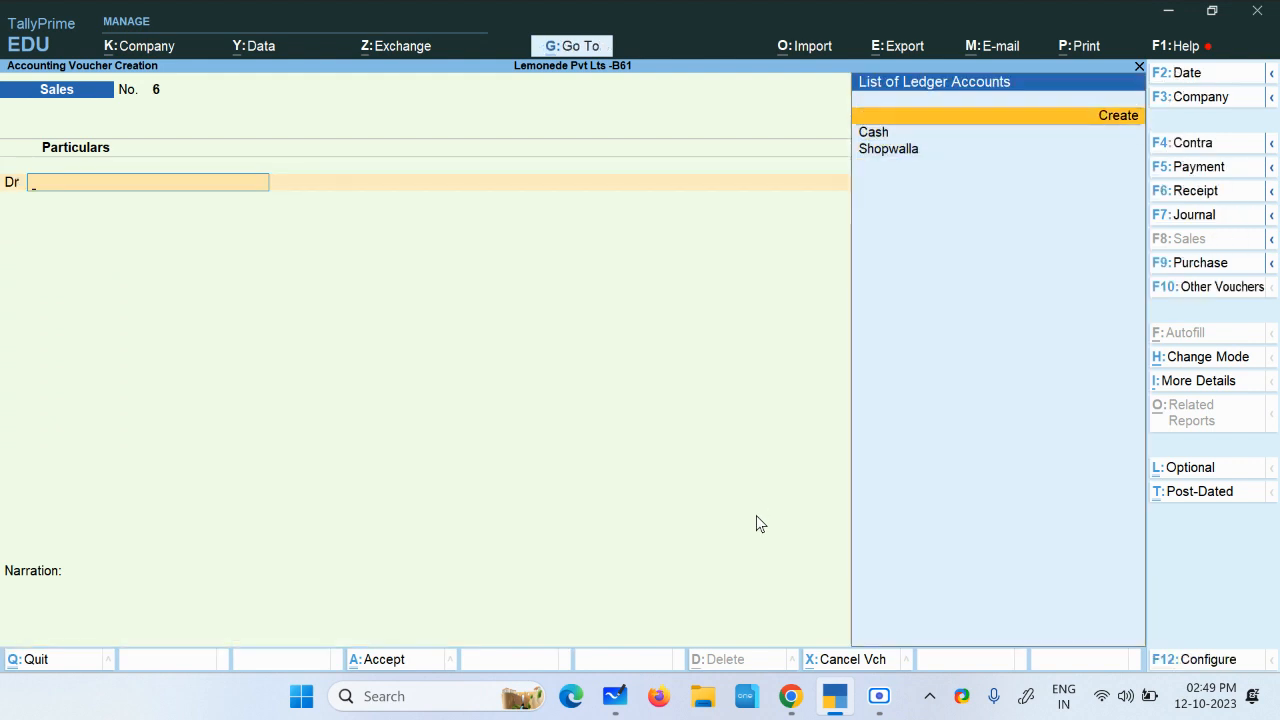
pyautogui.press('Return')
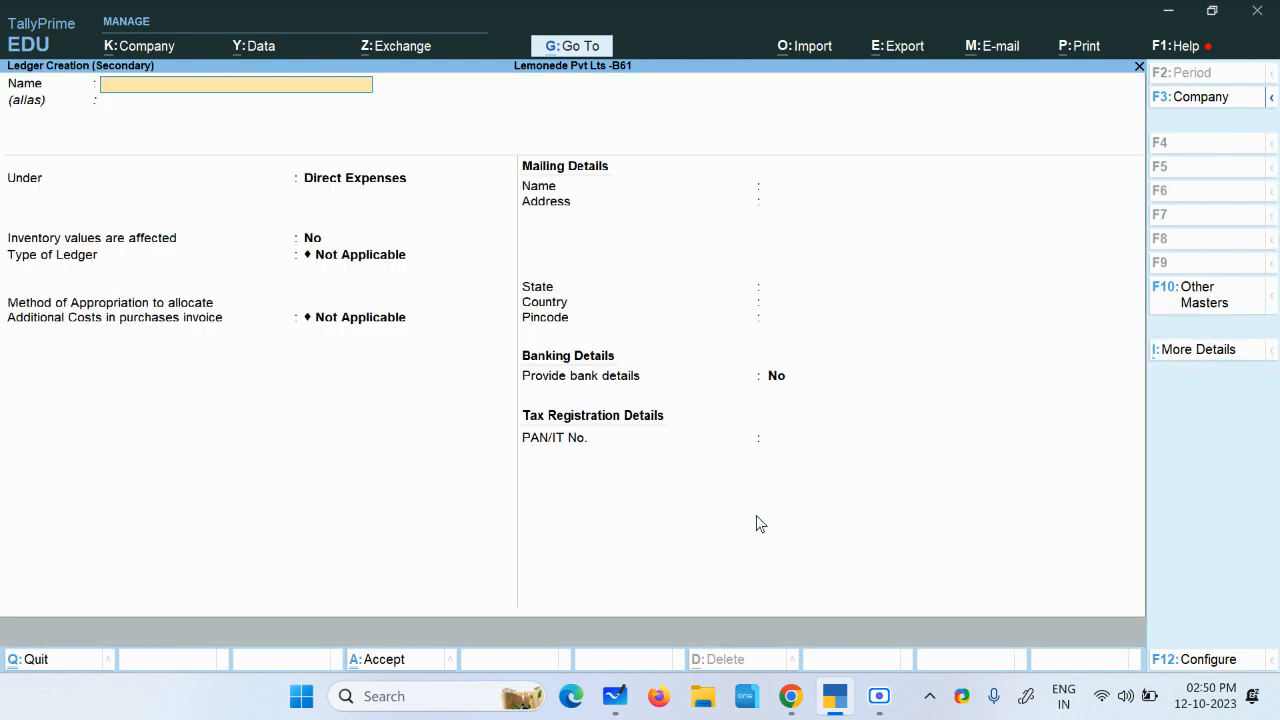
pyautogui.write('Friend (Customer)')
pyautogui.press('Return')
pyautogui.press('Return')
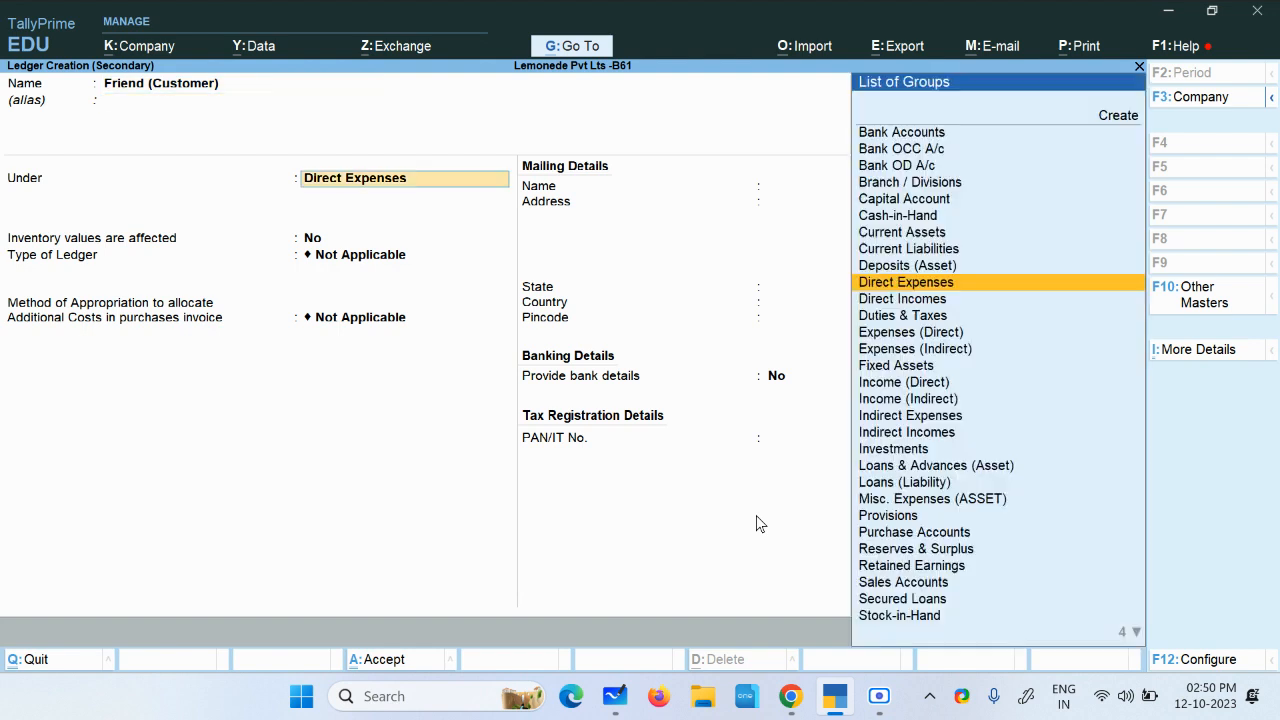
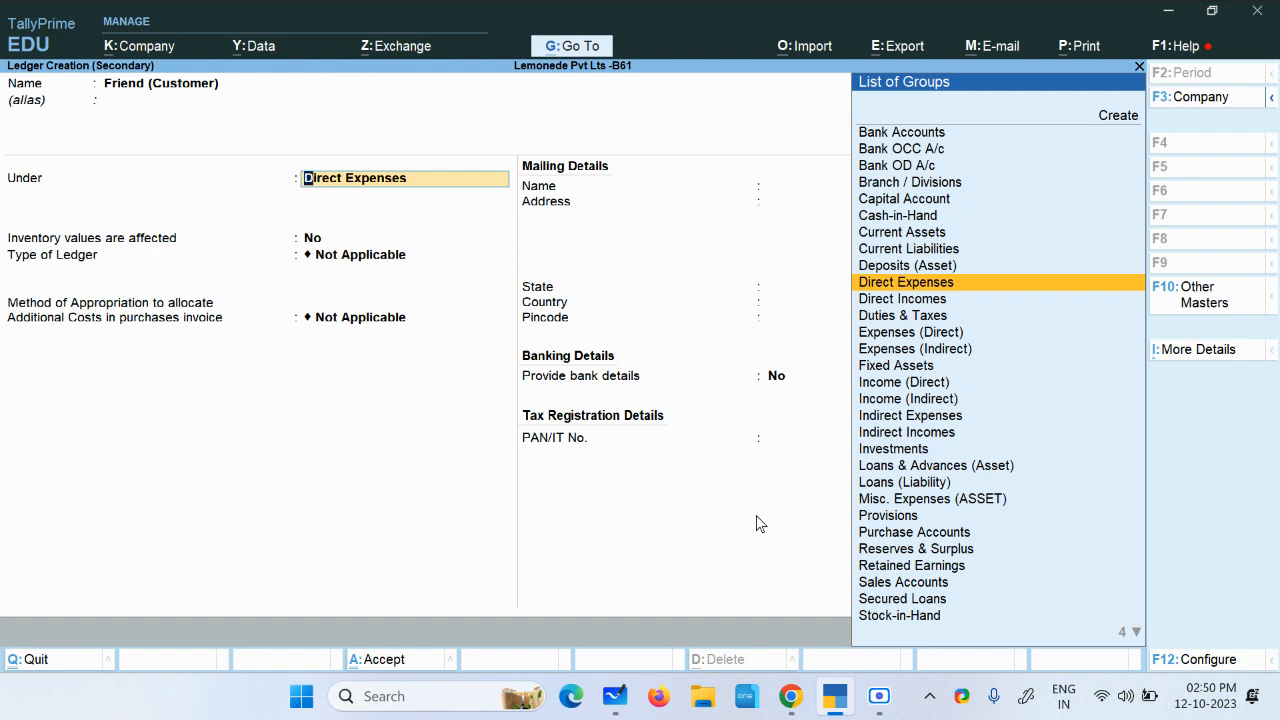
# Place the Friend (Customer) ledger under Sundry Debtors and save it
pyautogui.write('Su')
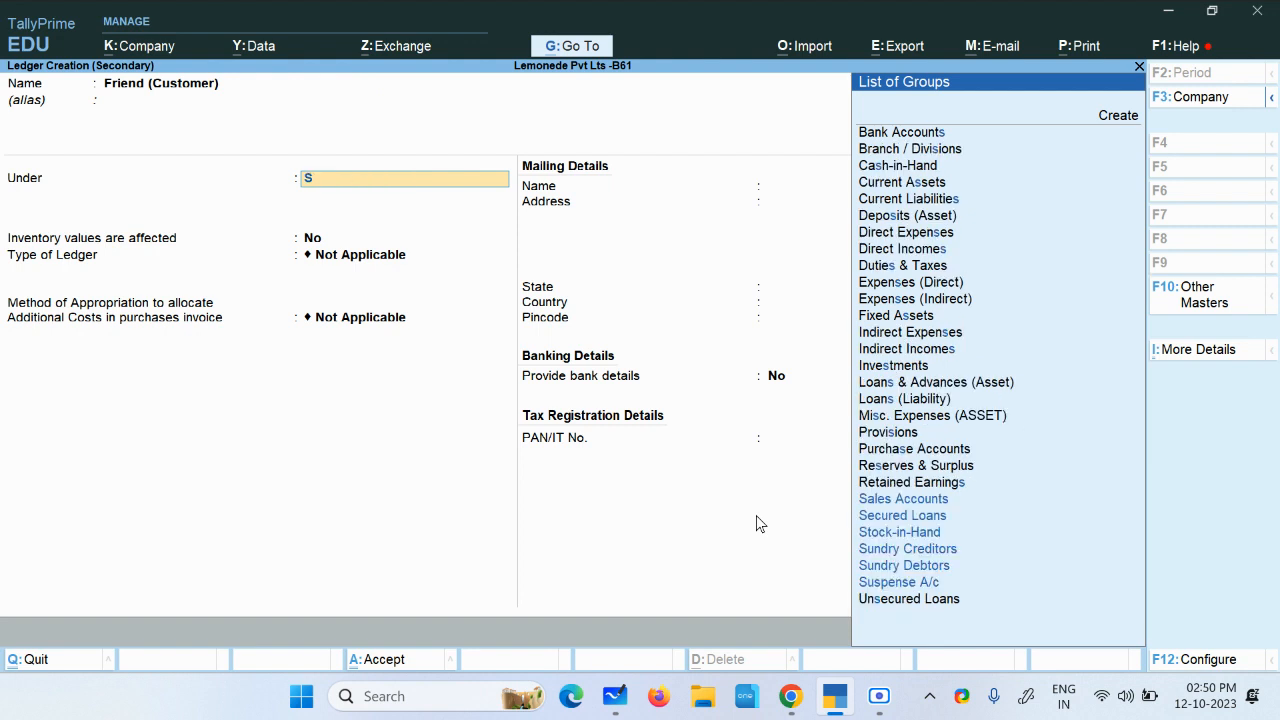
pyautogui.press('Down')
pyautogui.press('Down')
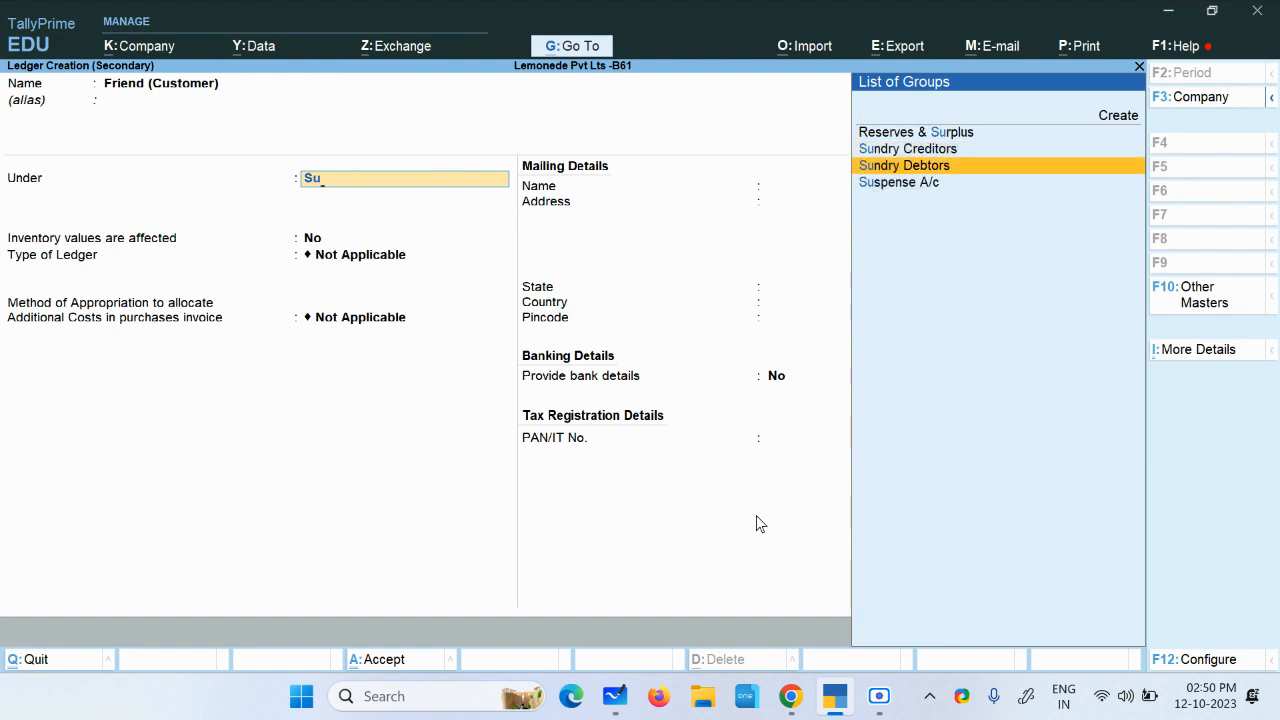
pyautogui.press('Return')
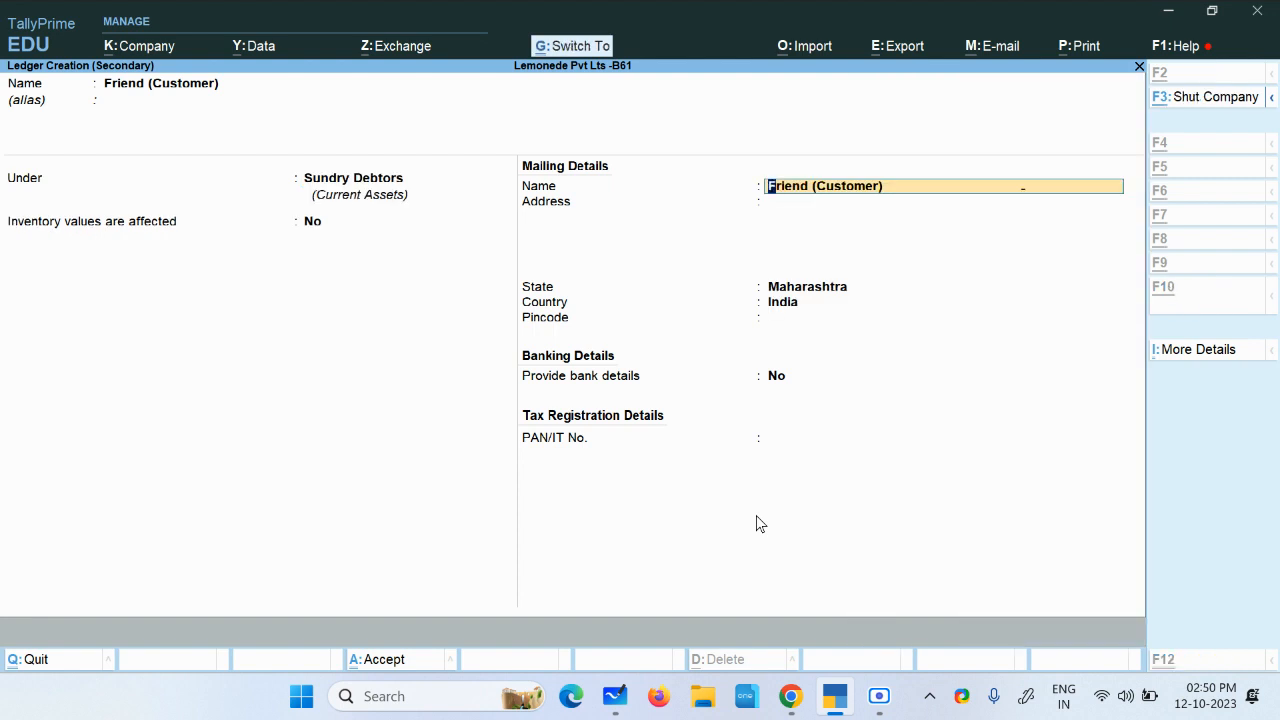
pyautogui.hotkey('ctrl', 'a')
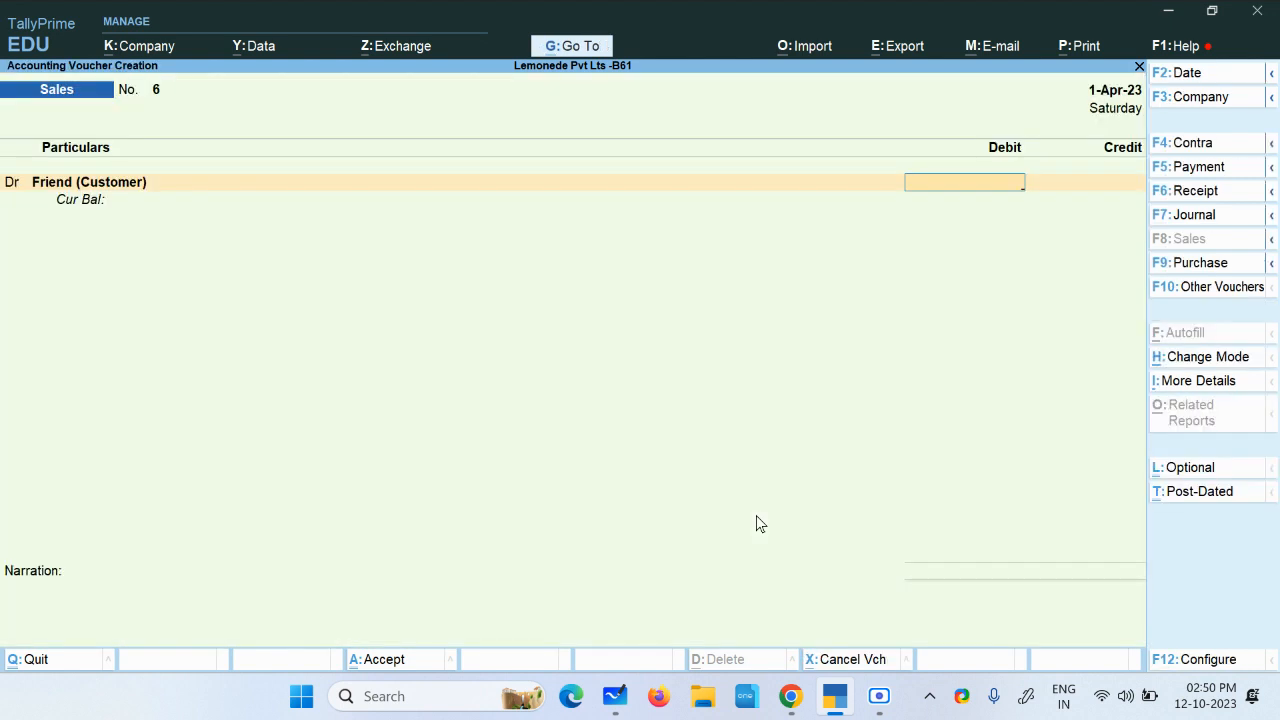
# Debit Friend (Customer) with 100 and choose Sales Goods as the credit ledger
pyautogui.write('1000')
pyautogui.press('BackSpace')
pyautogui.press('Return')
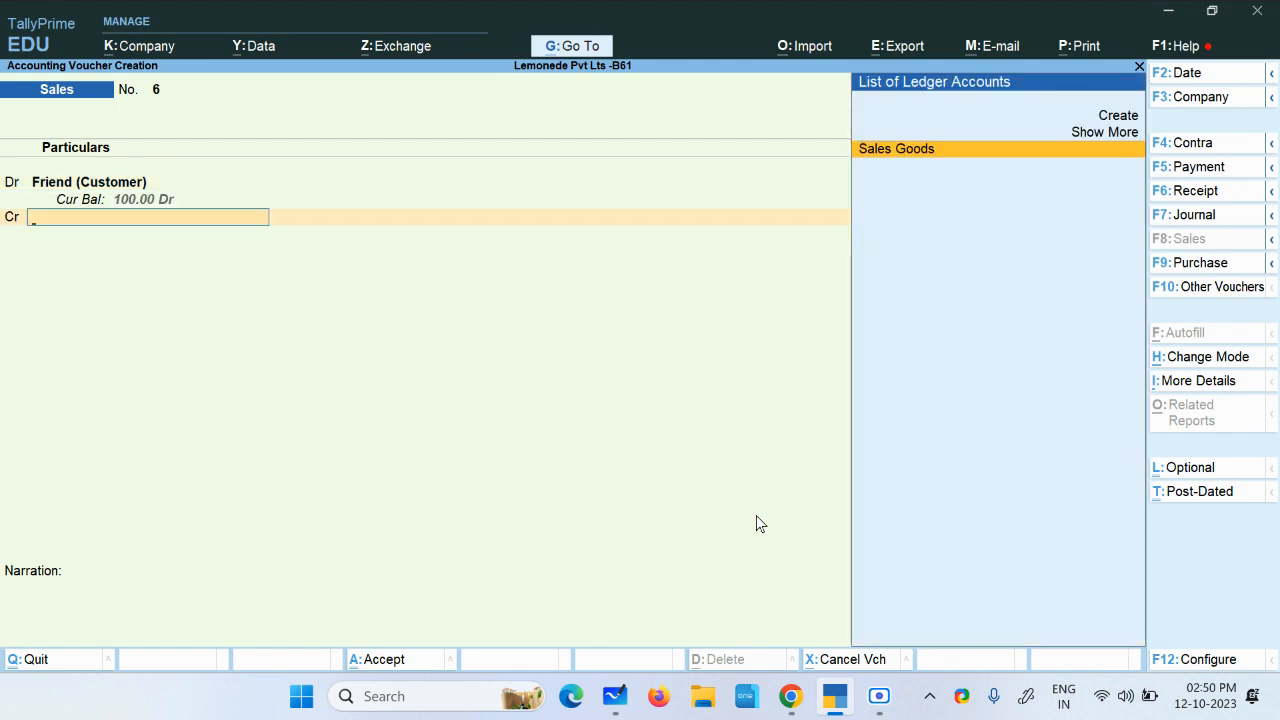
pyautogui.press('Return')
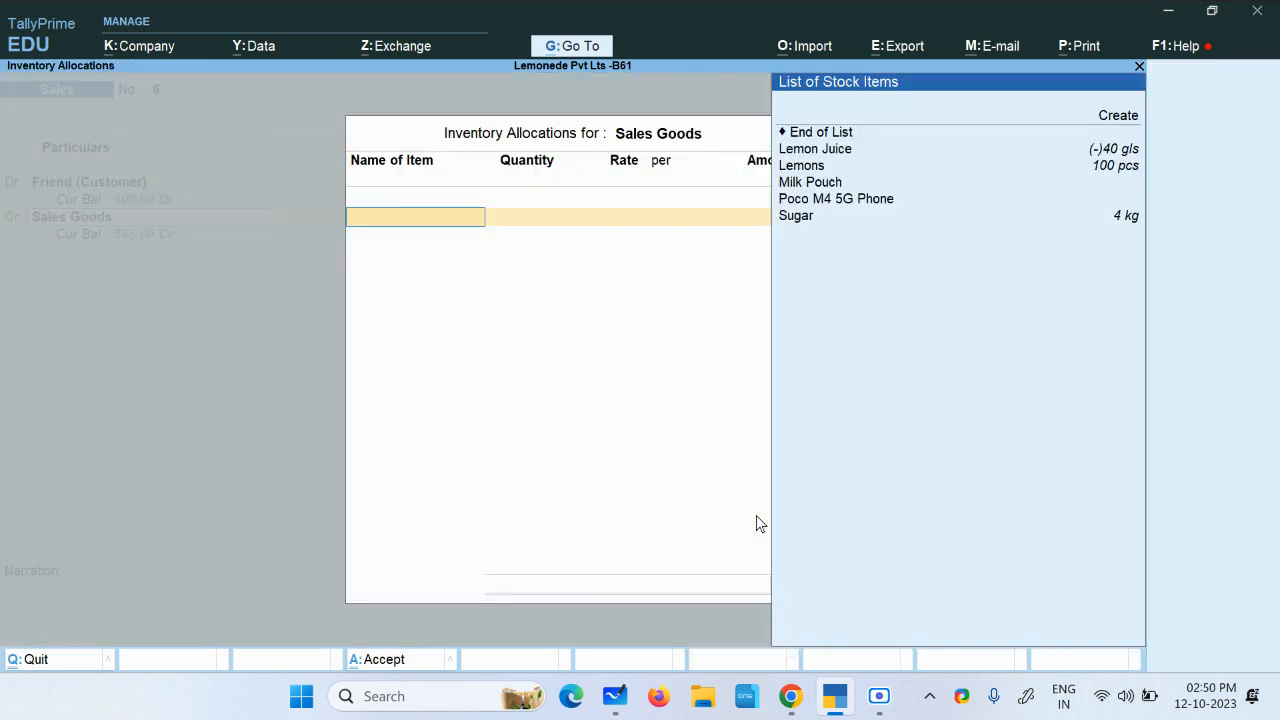
# Select Lemon Juice as the item sold on credit, with the tracking number Not Applicable
pyautogui.press('Down')
pyautogui.press('Down')
pyautogui.press('Up')
pyautogui.press('Return')
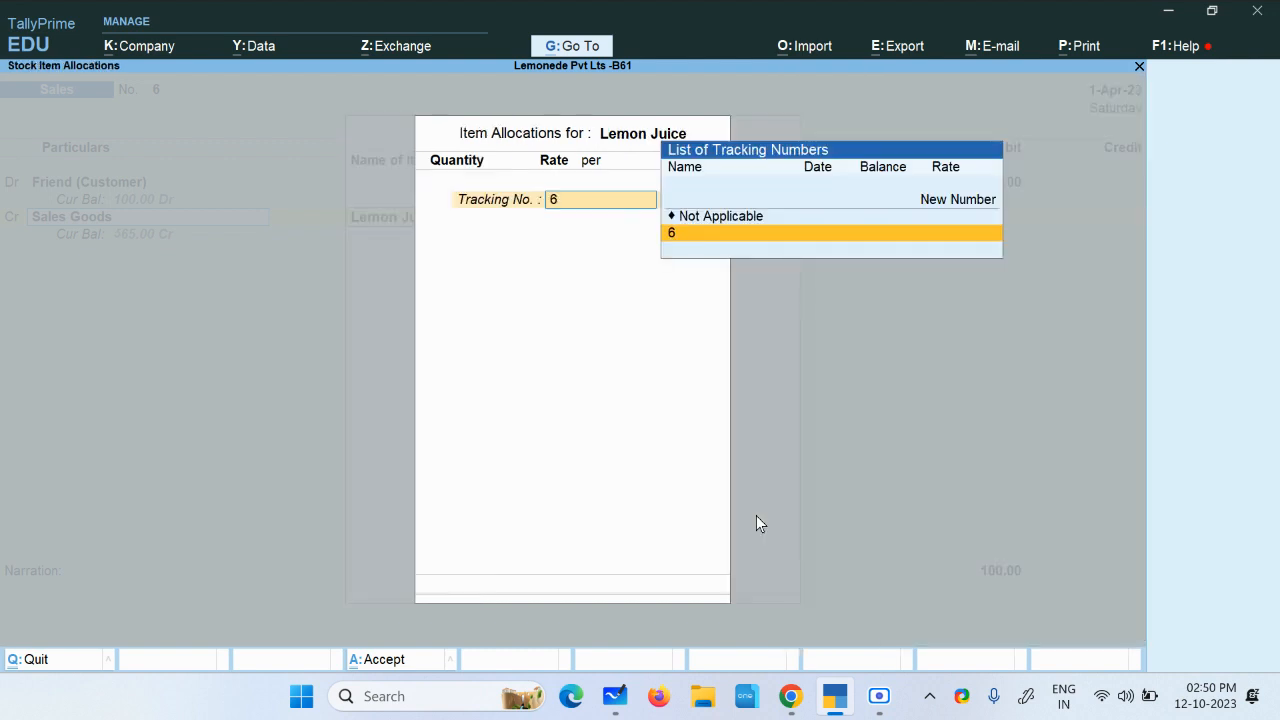
pyautogui.press('Up')
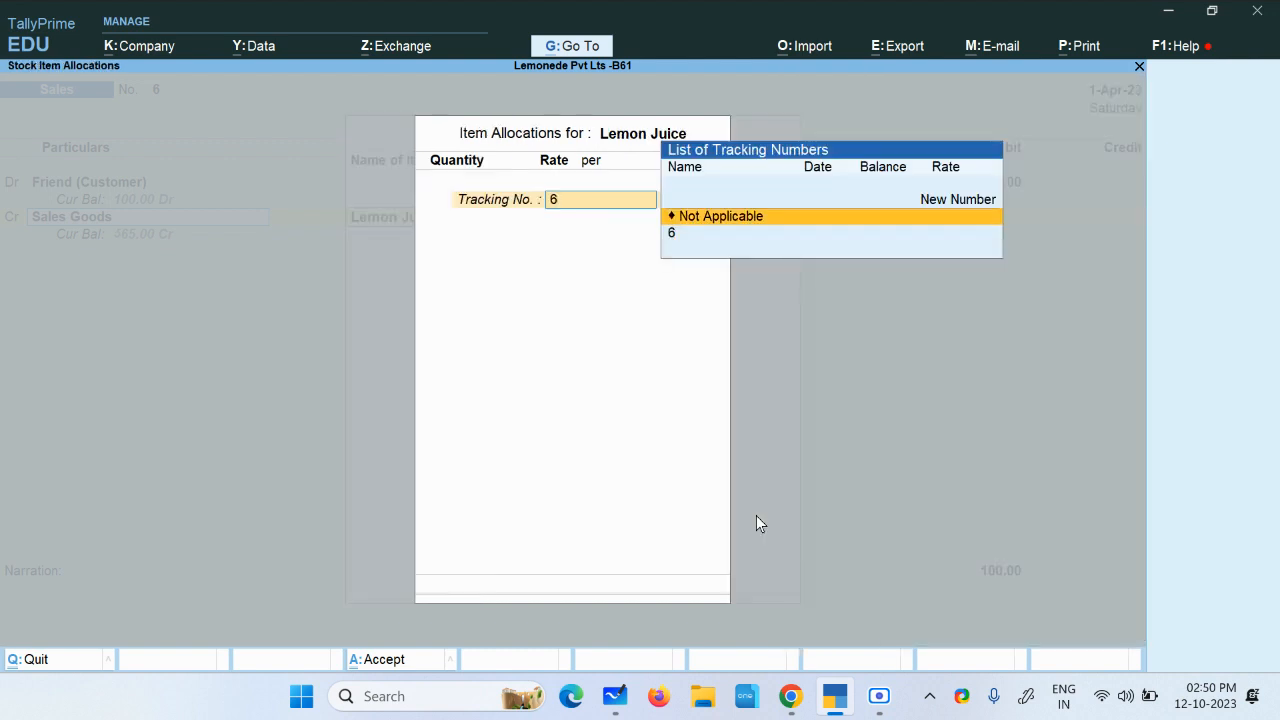
pyautogui.press('Return')
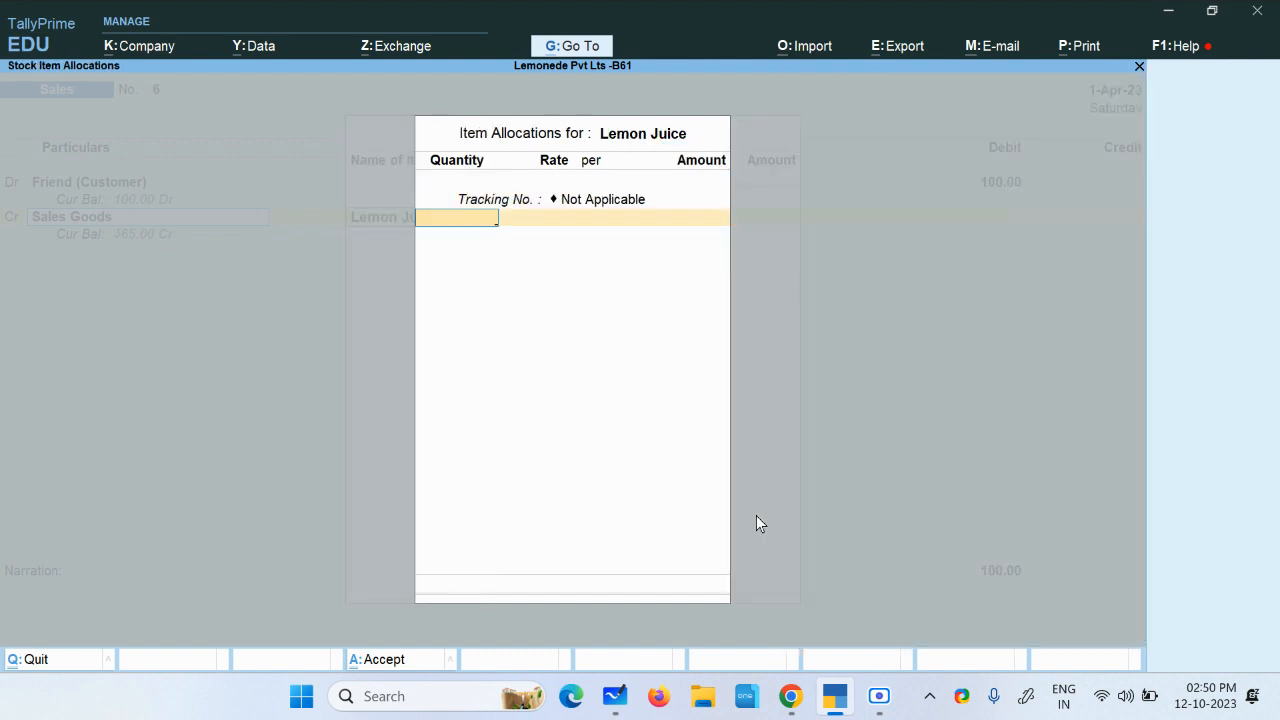
# Enter 20 gls of Lemon Juice at a rate of 5.00 and add the narration "sold on credit"
pyautogui.write('20')
pyautogui.press('Return')
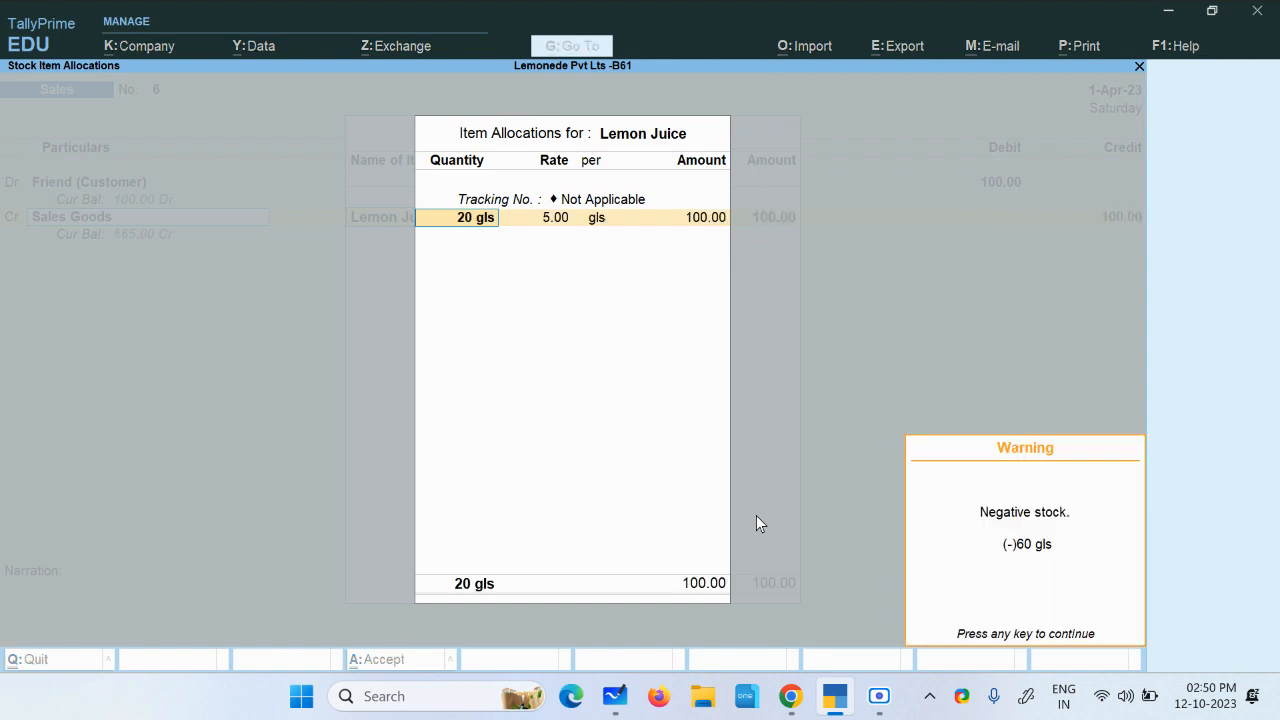
pyautogui.press('Return')
pyautogui.press('Return')
pyautogui.press('Return')
pyautogui.press('Return')
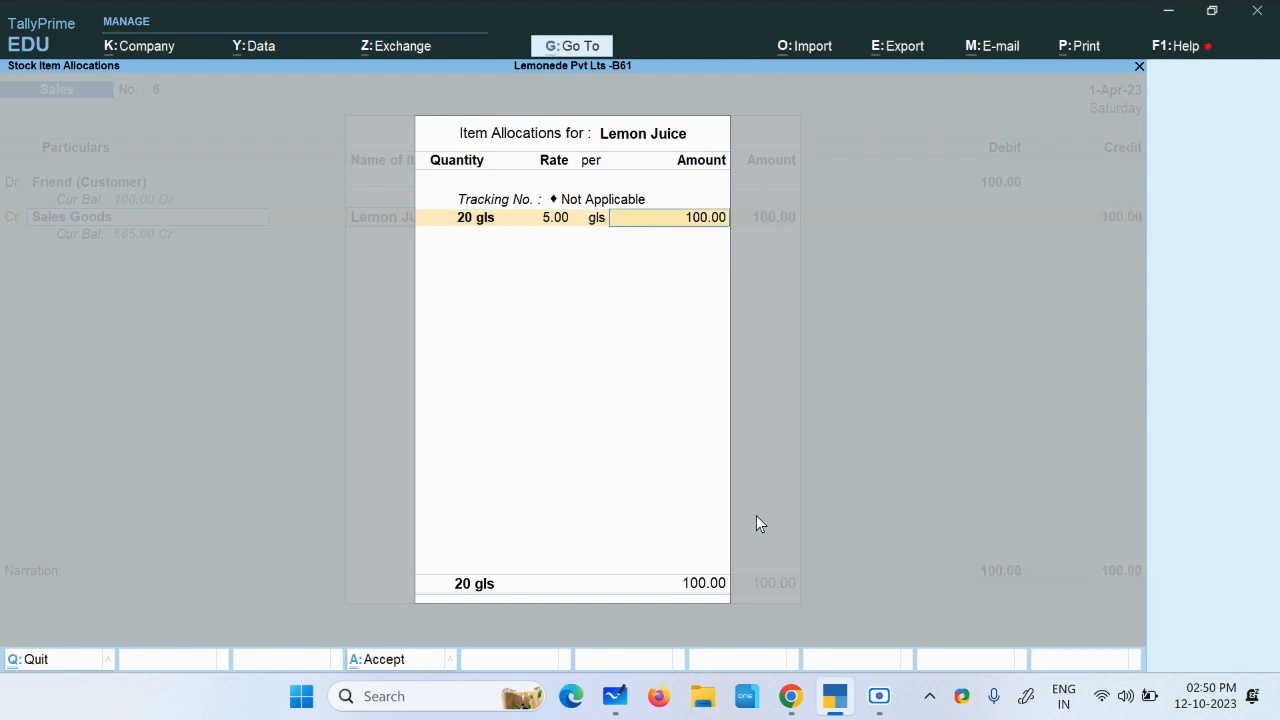
pyautogui.press('Return')
pyautogui.press('Return')
pyautogui.press('Return')
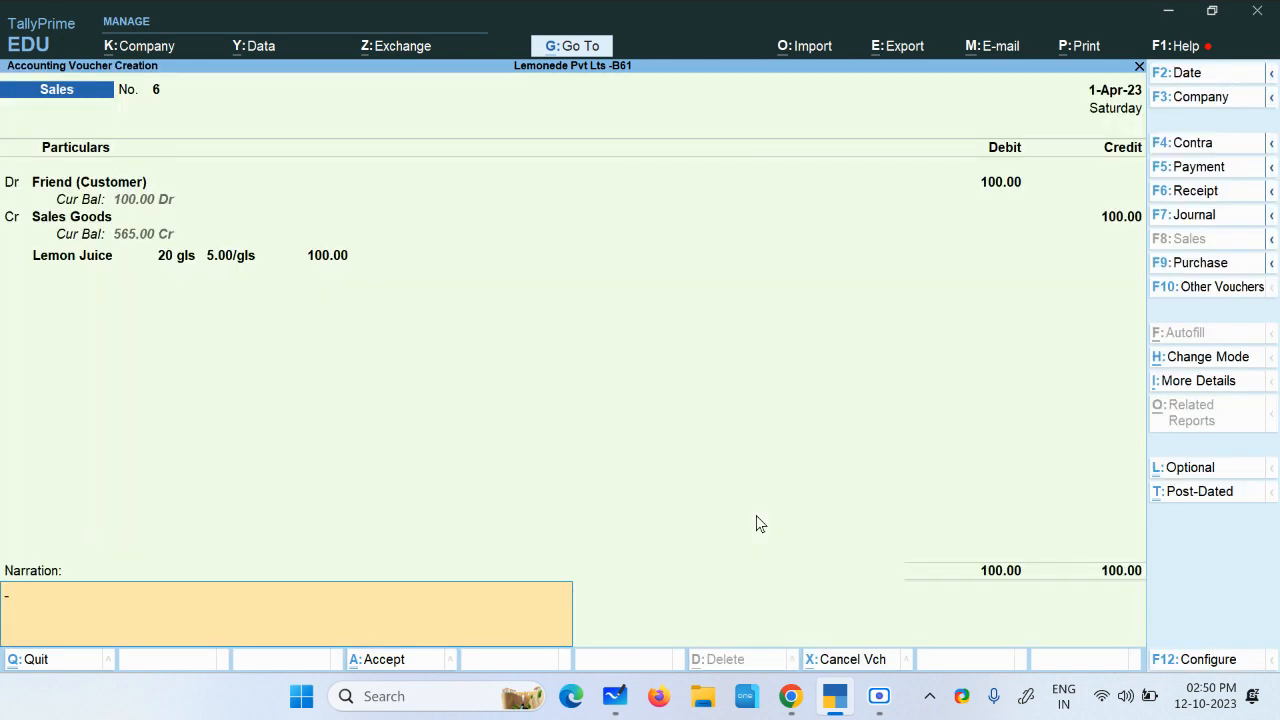
pyautogui.write('sold on credit')
# Switch to the Google Sheets balance sheet and check the next Week 2 transaction description in cell D128
pyautogui.click(879, 696)
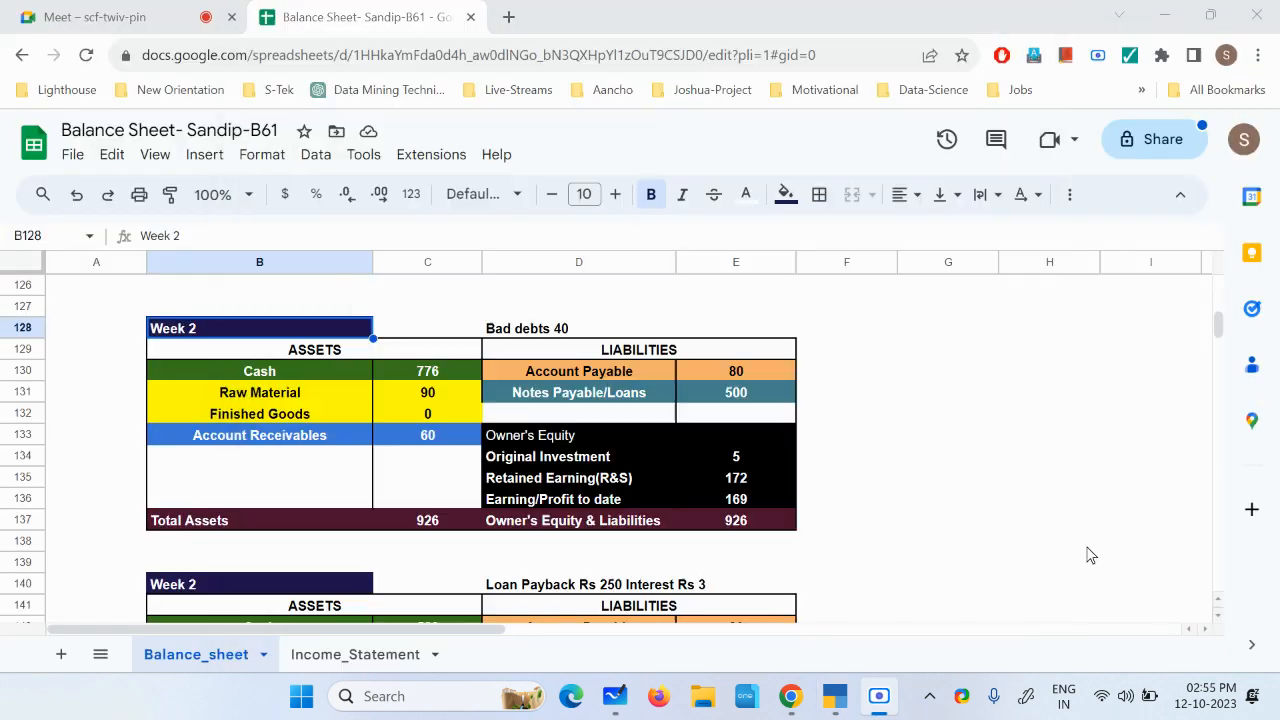
pyautogui.click(1088, 548)
pyautogui.scroll(1, 492, 372)
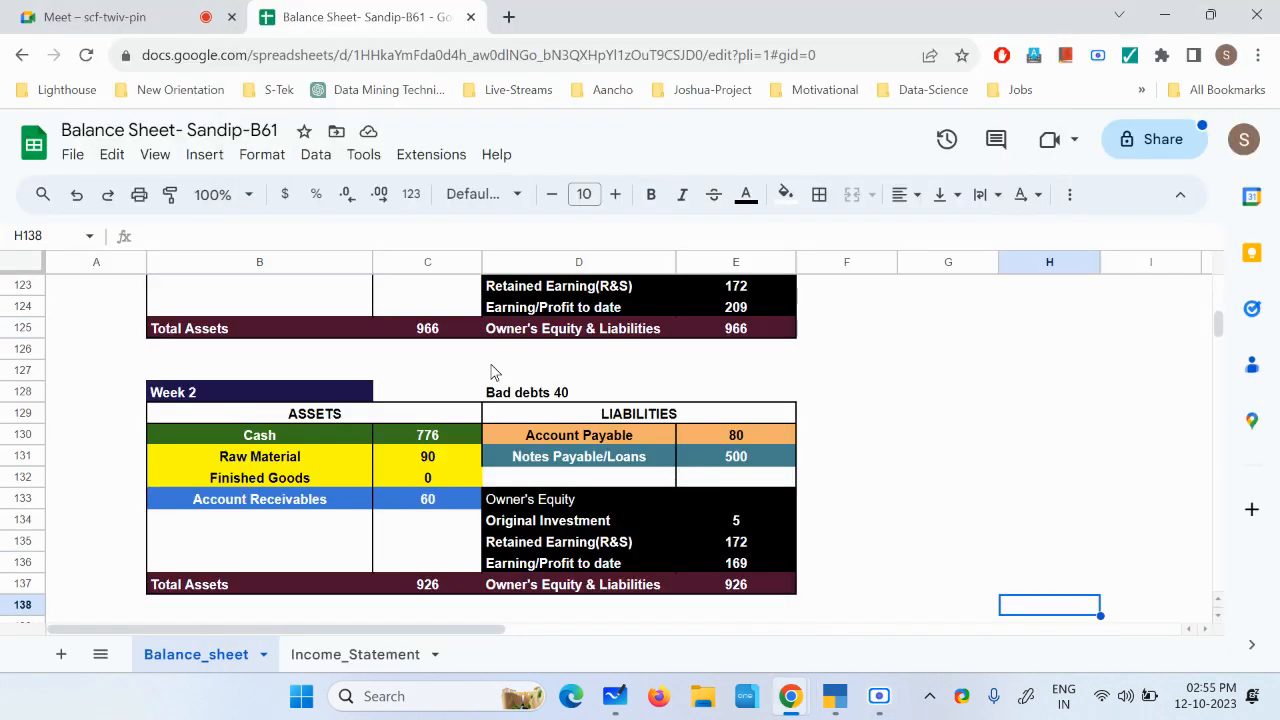
pyautogui.scroll(-1, 491, 372)
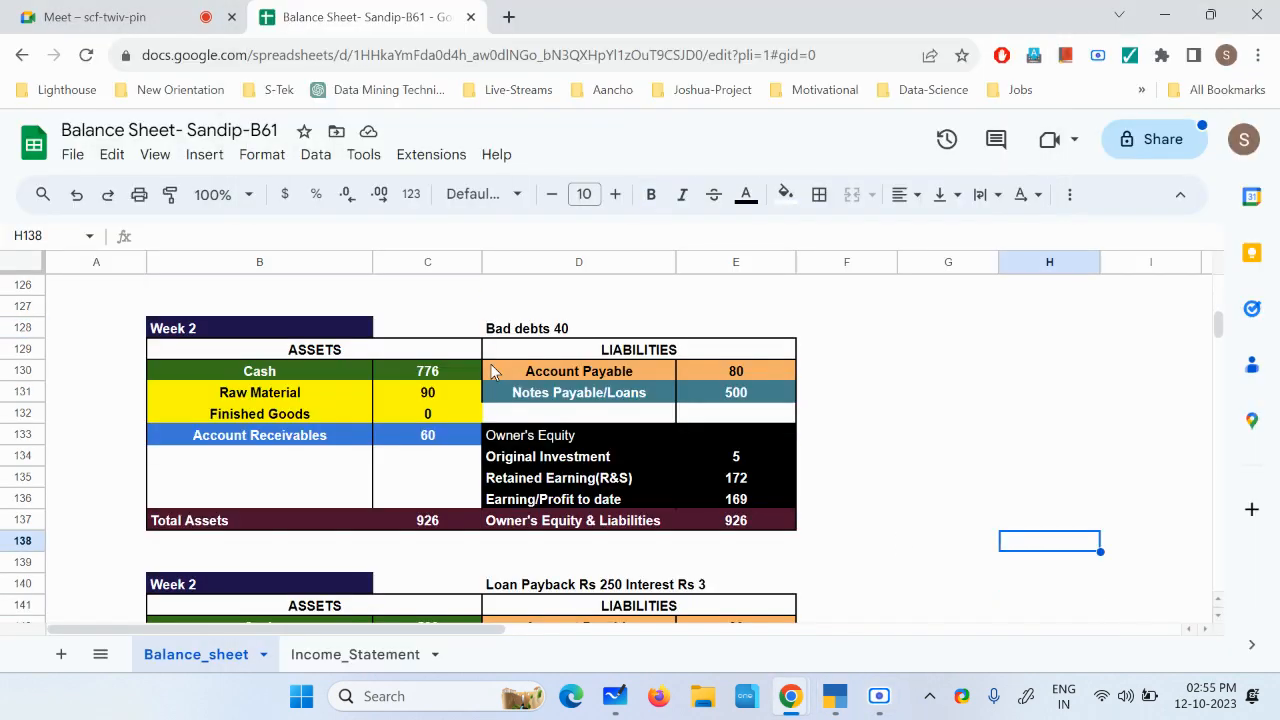
pyautogui.click(933, 440)
pyautogui.click(564, 334)
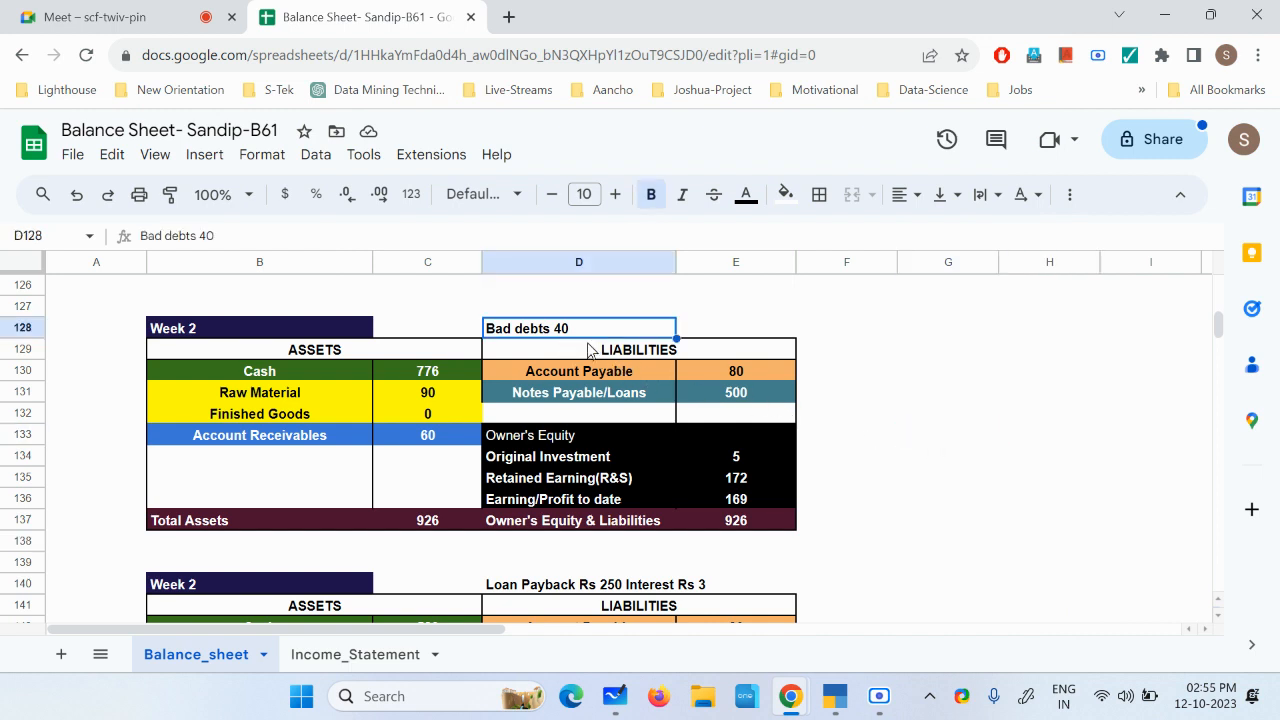
# Return to TallyPrime and open voucher creation from the Gateway of Tally
pyautogui.moveTo(835, 696)
pyautogui.click(783, 575)
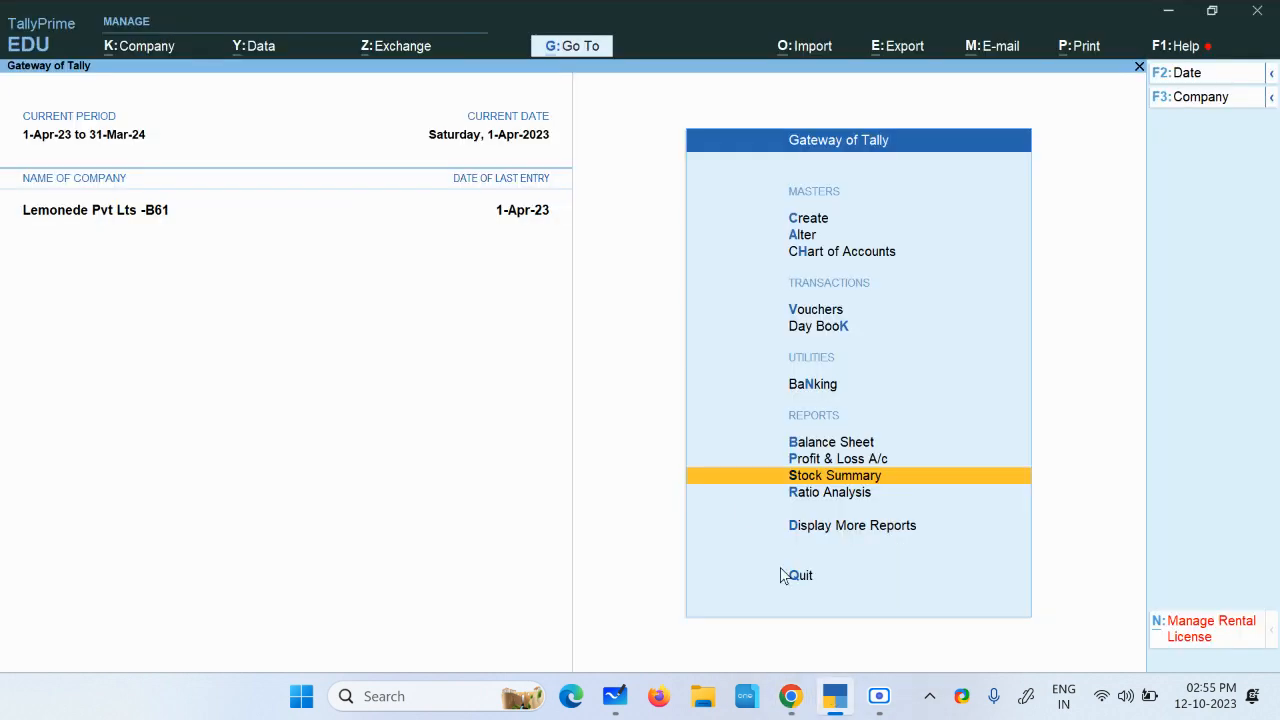
pyautogui.click(815, 310)
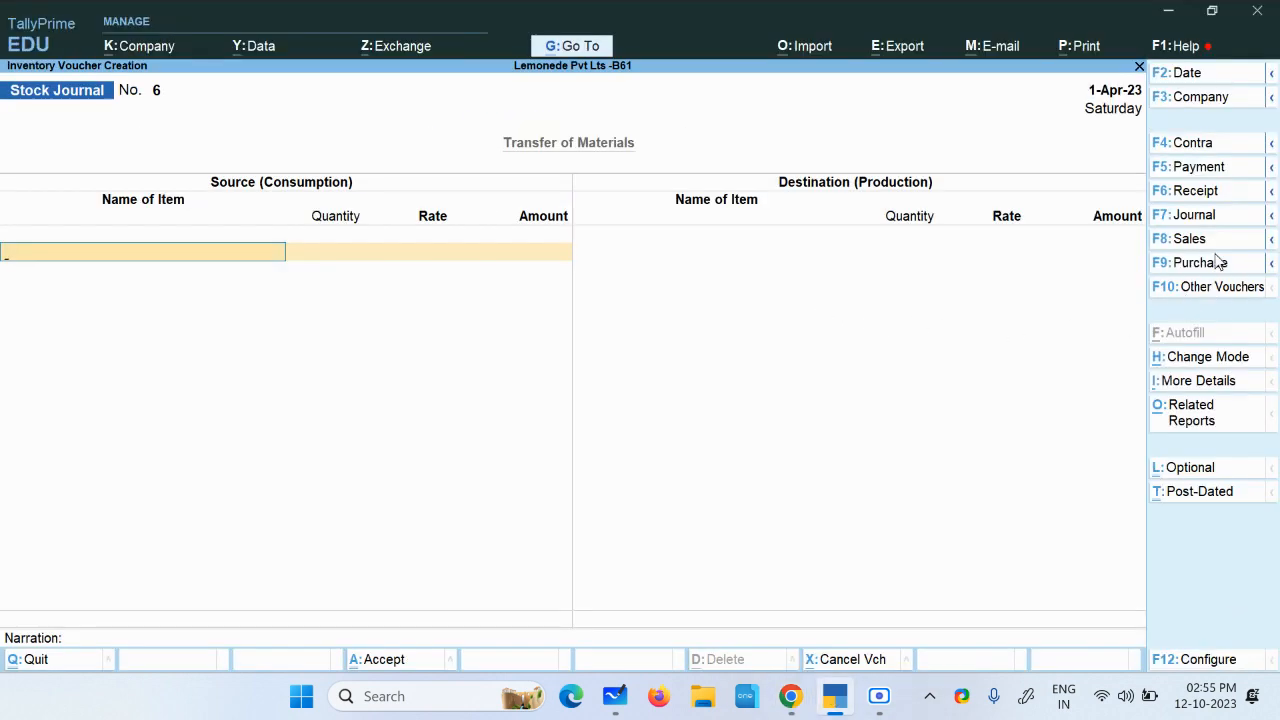
# Start a journal voucher and begin creating a new ledger named Bad Debts for its debit line
pyautogui.click(1198, 215)
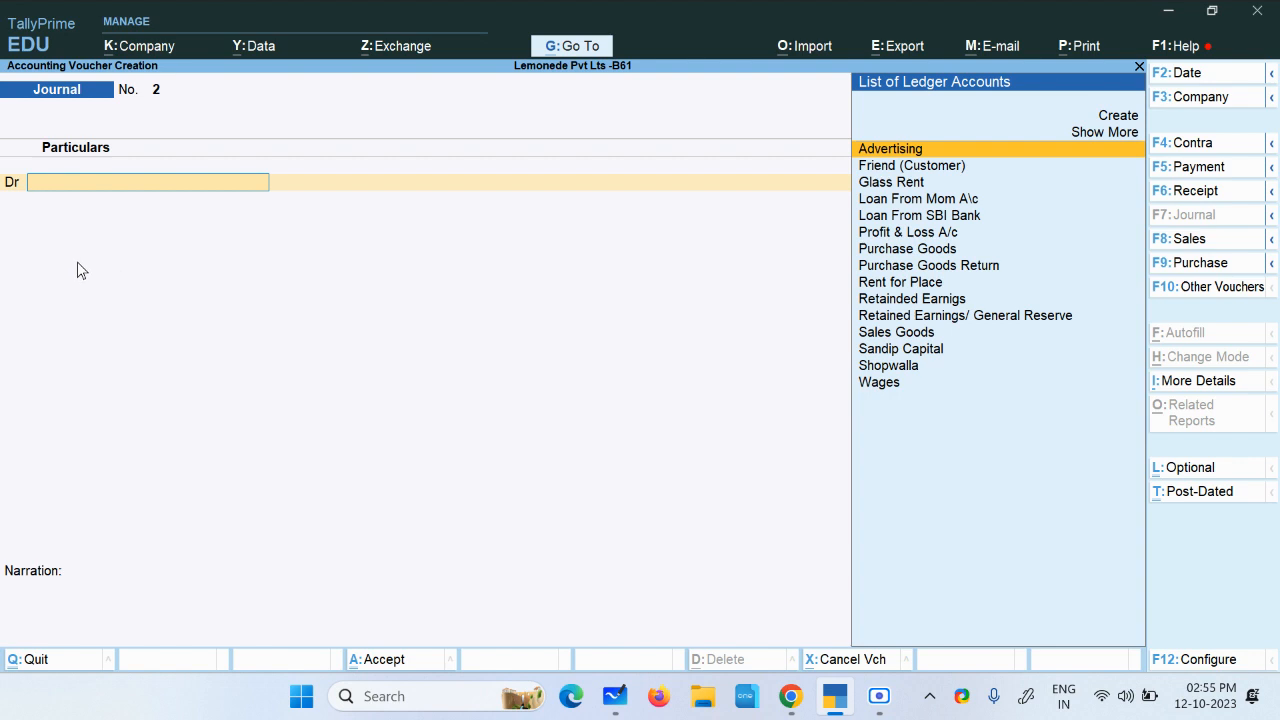
pyautogui.hotkey('alt', 'c')
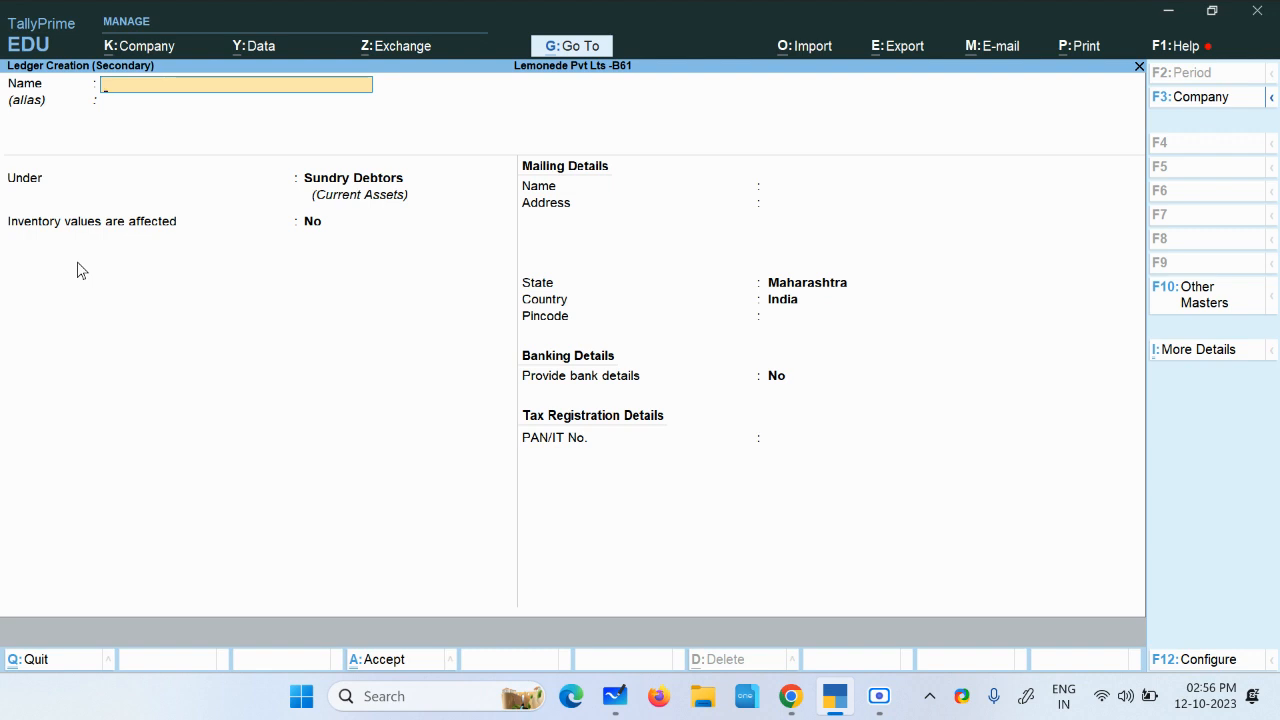
pyautogui.write('Bad Debts')
pyautogui.press('Return')
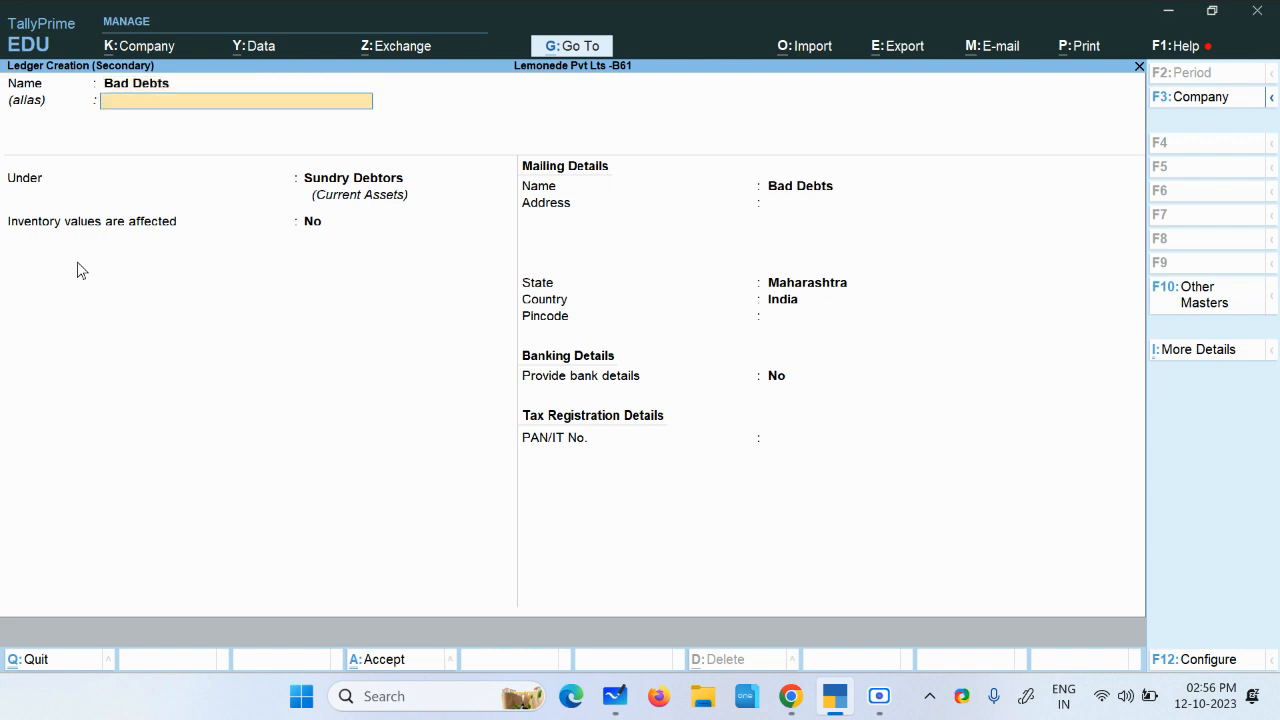
pyautogui.press('Return')
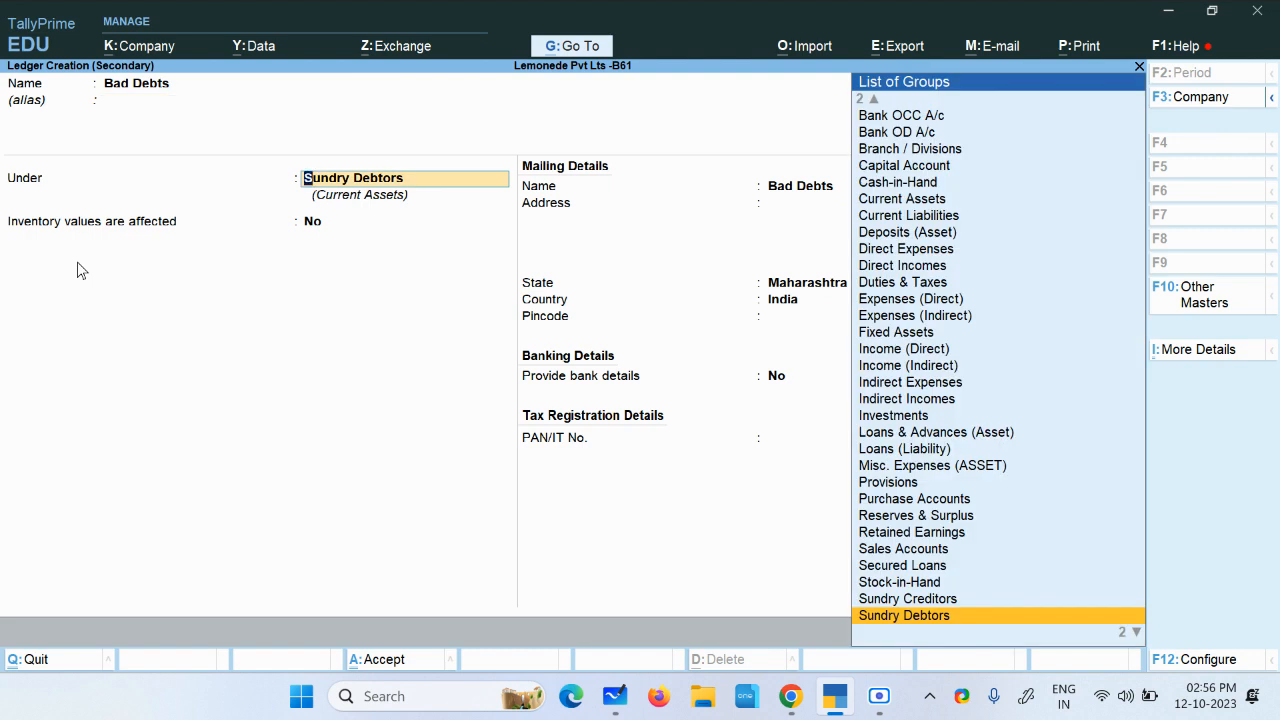
# Place the Bad Debts ledger under Indirect Expenses and save it into the journal voucher
pyautogui.write('I')
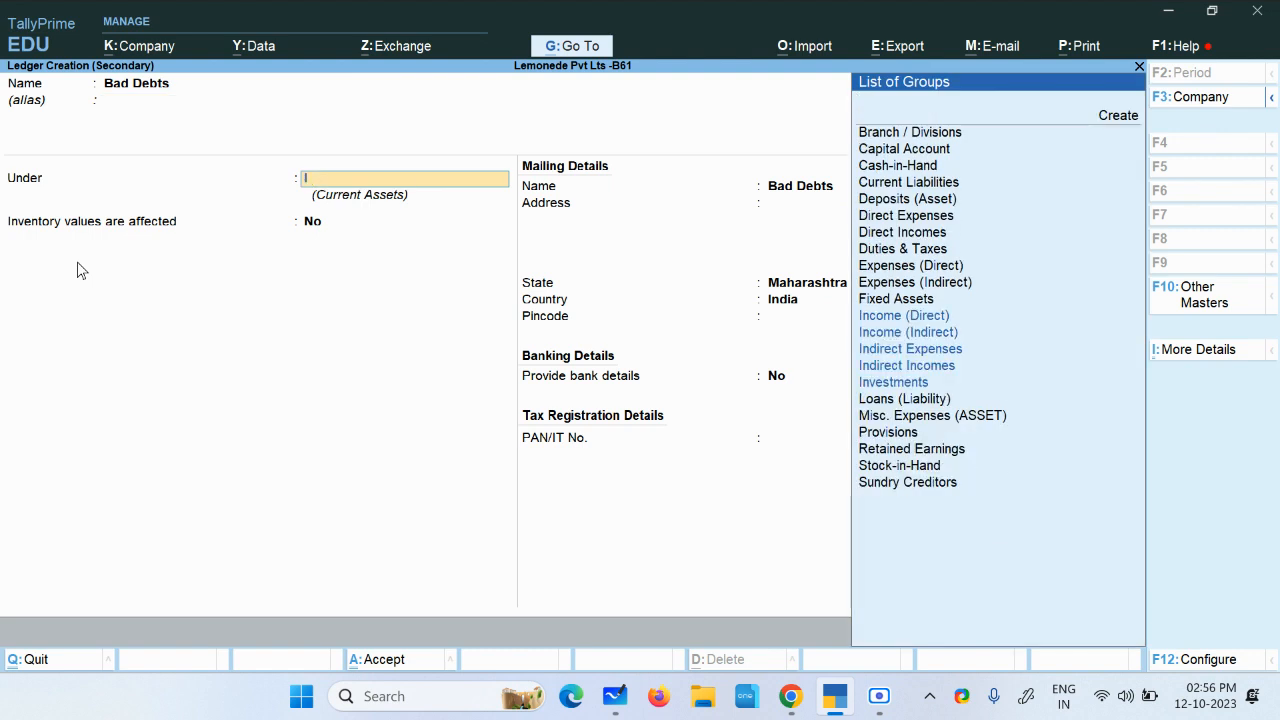
pyautogui.write('n')
pyautogui.press('Down')
pyautogui.press('Down')
pyautogui.press('Down')
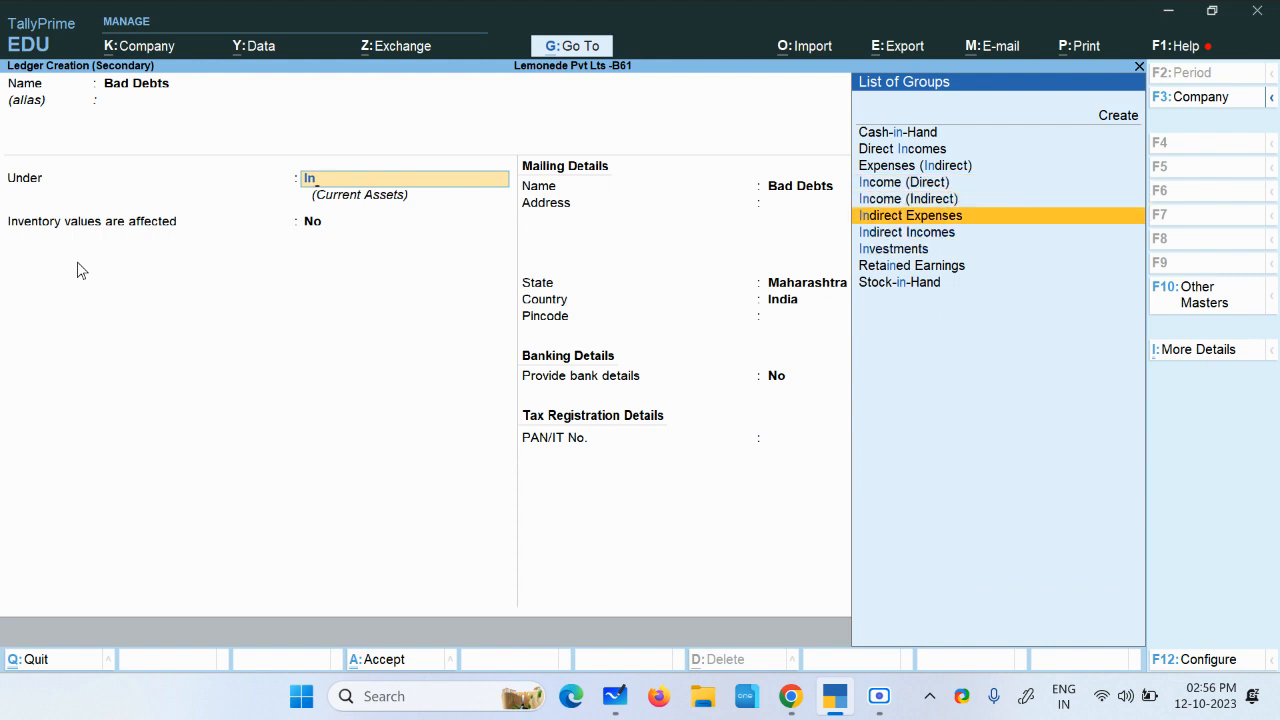
pyautogui.press('Return')
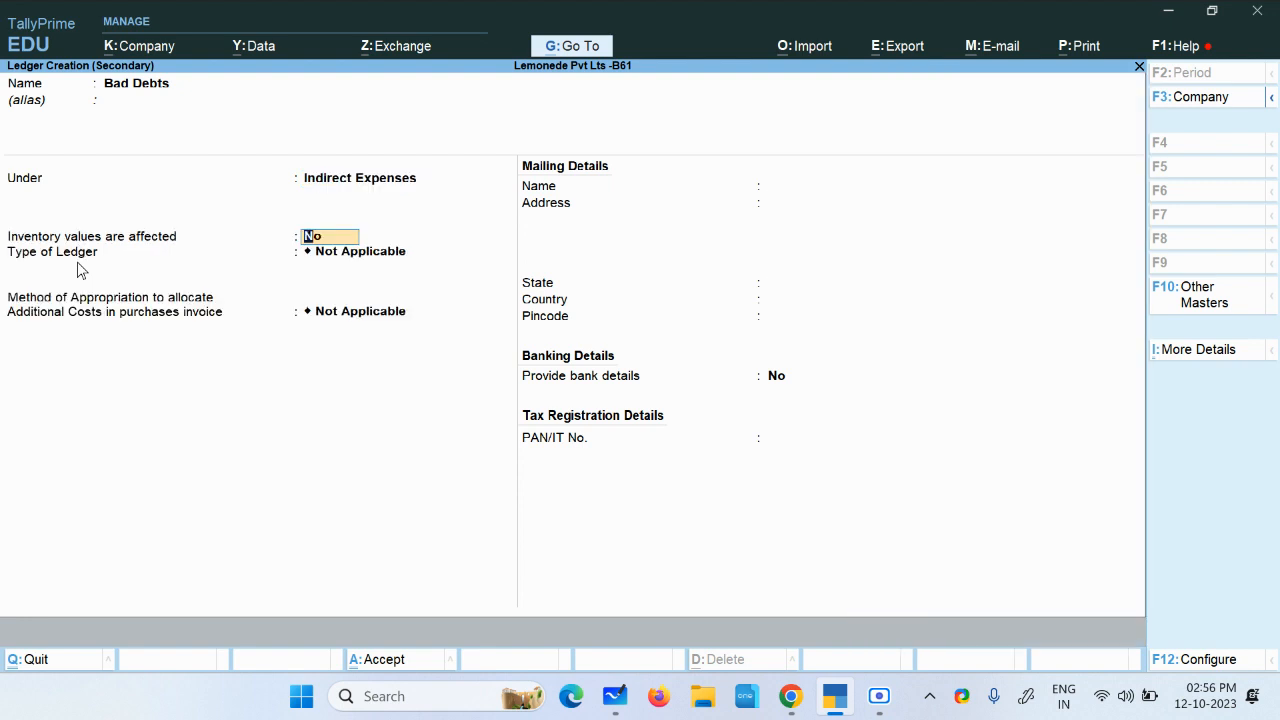
pyautogui.press('ctrl')
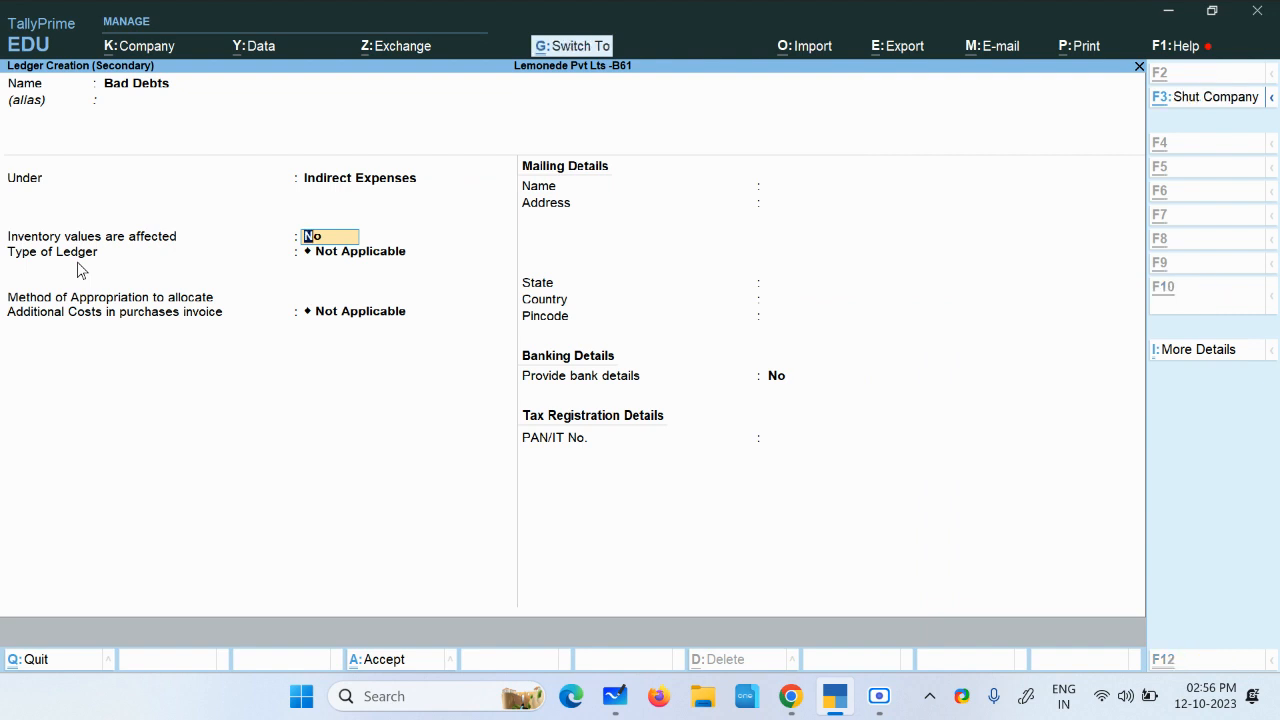
pyautogui.press('Return')
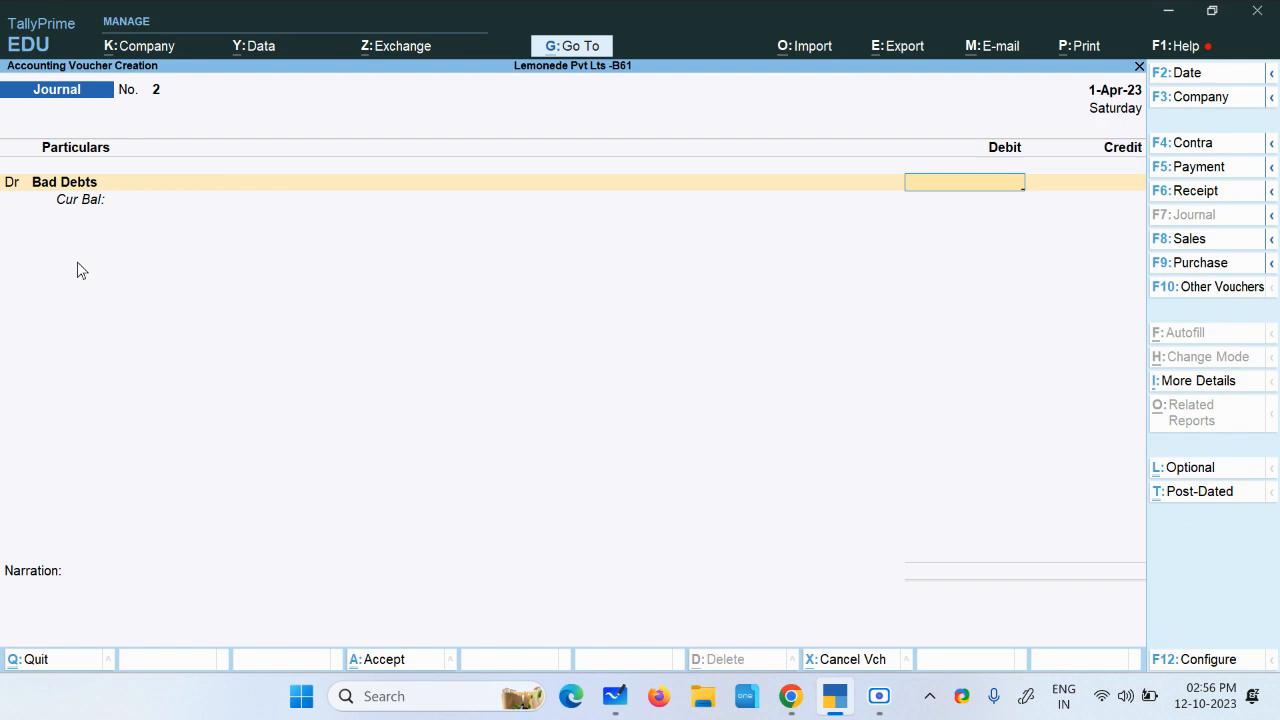
# Debit Bad Debts 40.00, credit Friend (Customer) 40.00 and enter the narration "bad bebts recorded"
pyautogui.write('40')
pyautogui.press('Return')
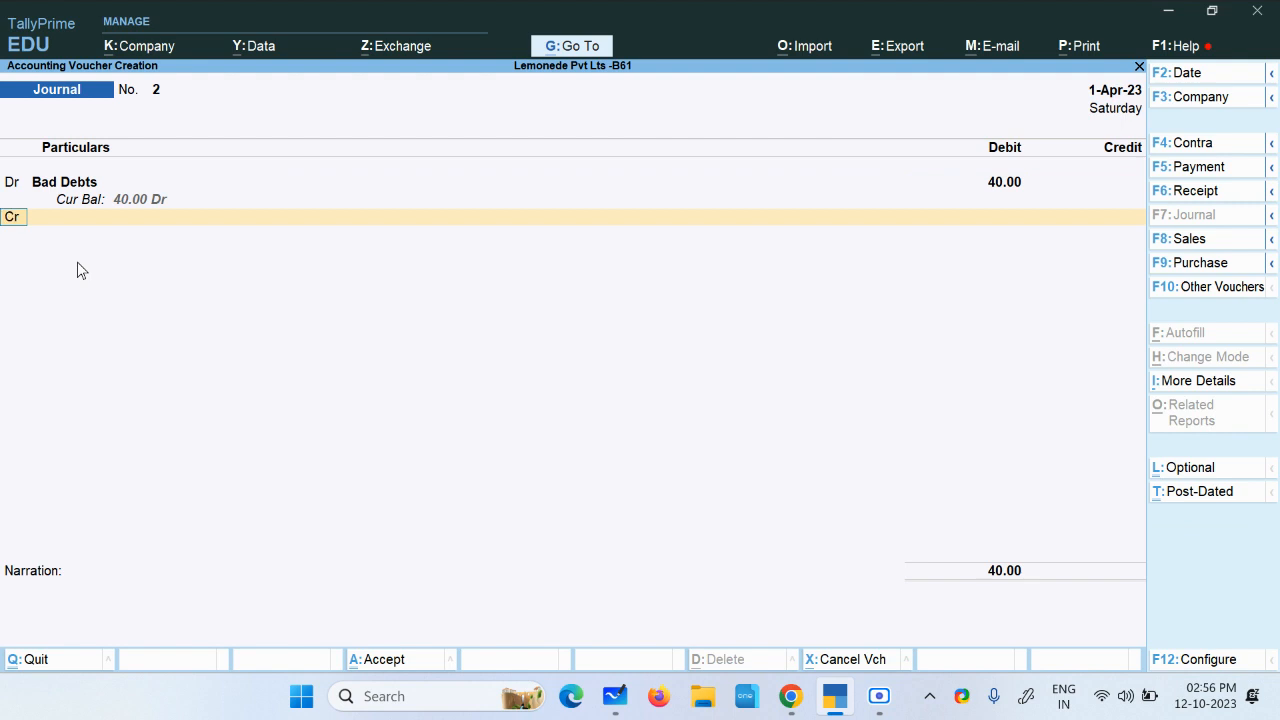
pyautogui.press('Return')
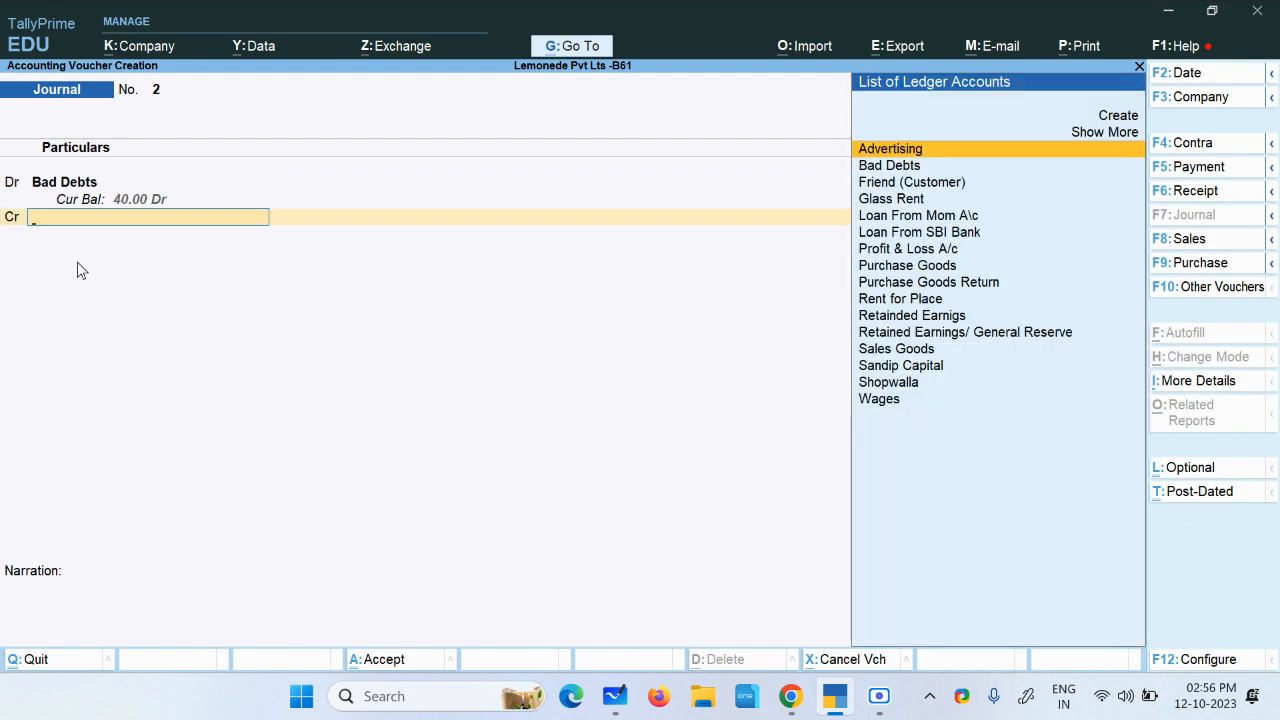
pyautogui.press('Down')
pyautogui.press('Down')
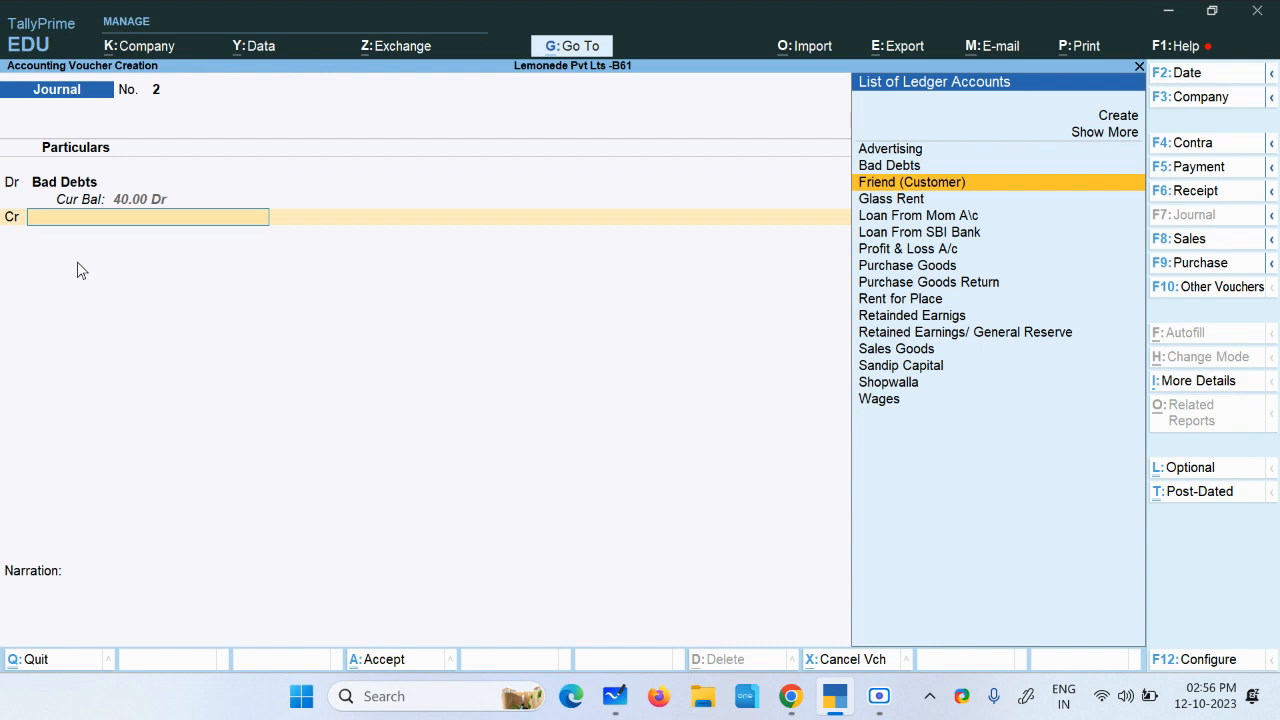
pyautogui.press('Return')
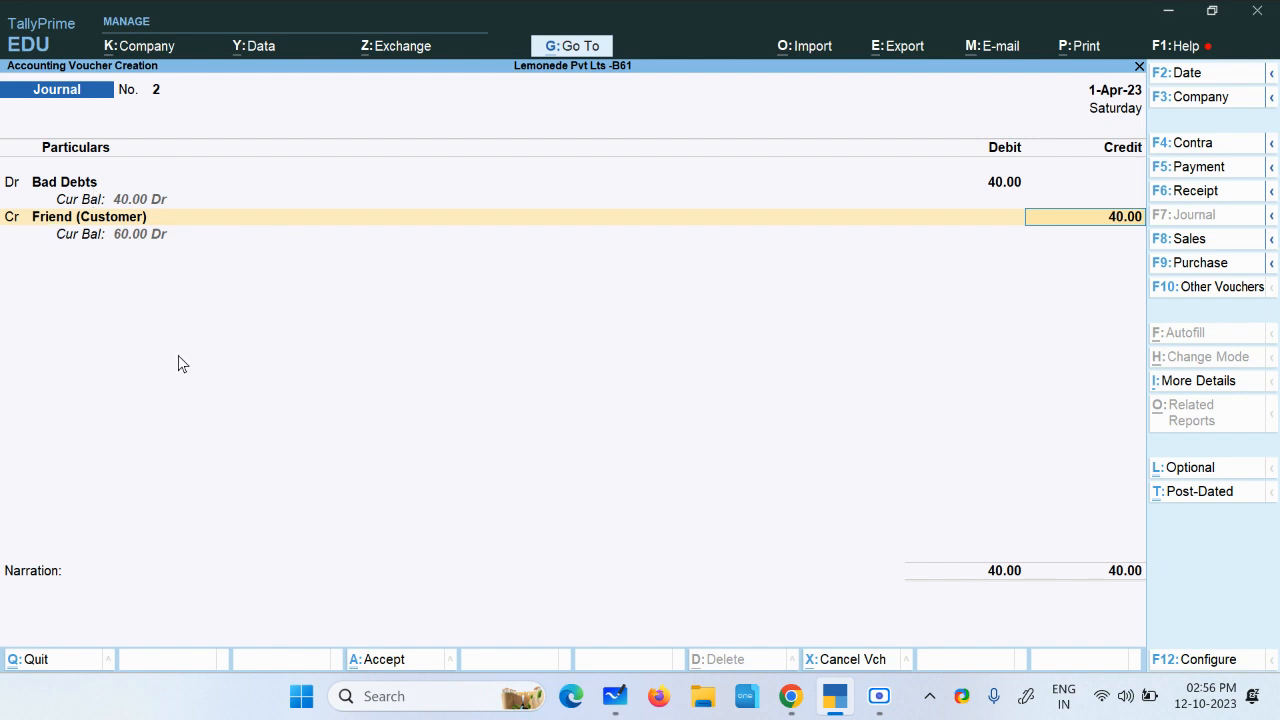
pyautogui.press('Return')
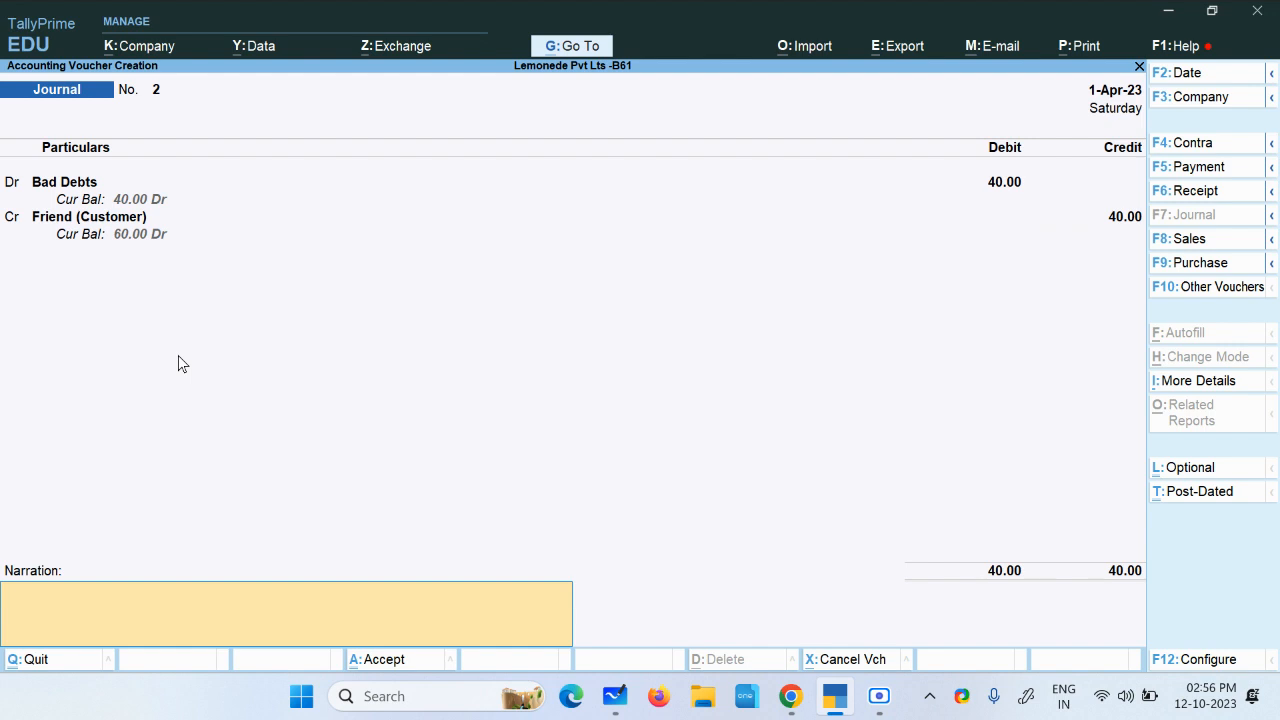
pyautogui.write('bad bebts recordrded')
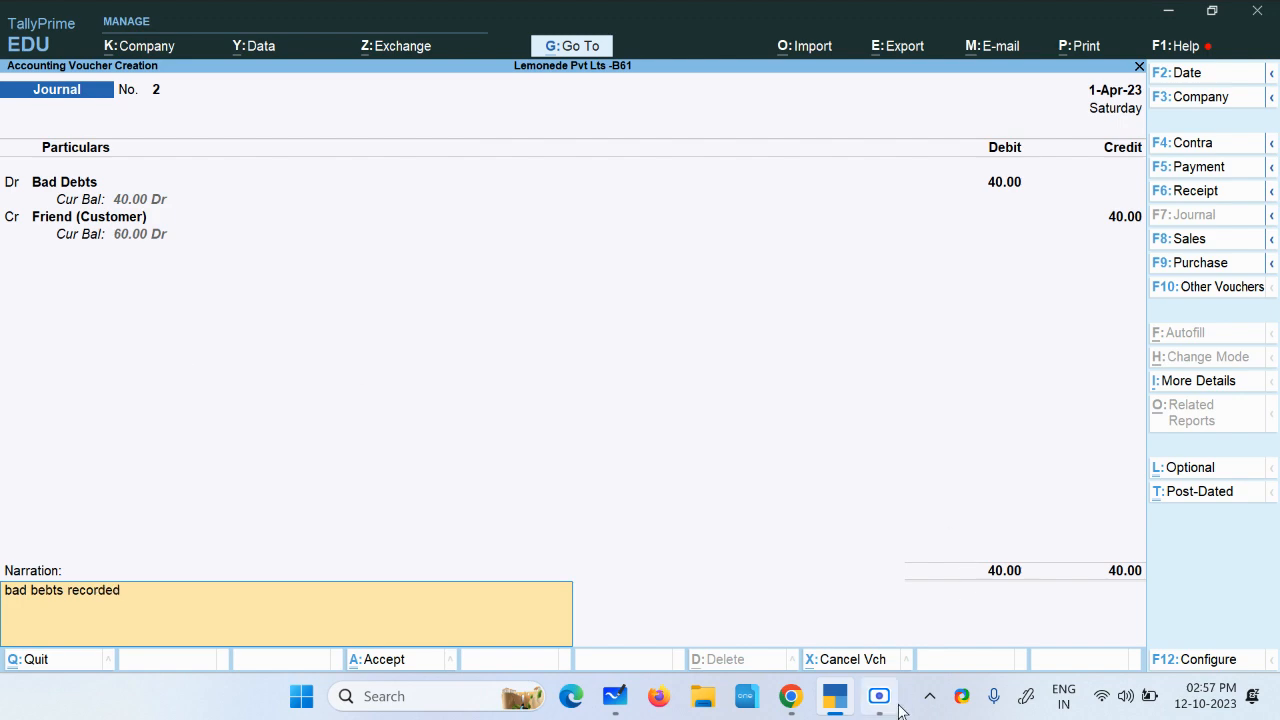
# Switch to the Google Sheets balance sheet and check the next Week 2 transaction description in cell D140
pyautogui.click(880, 697)
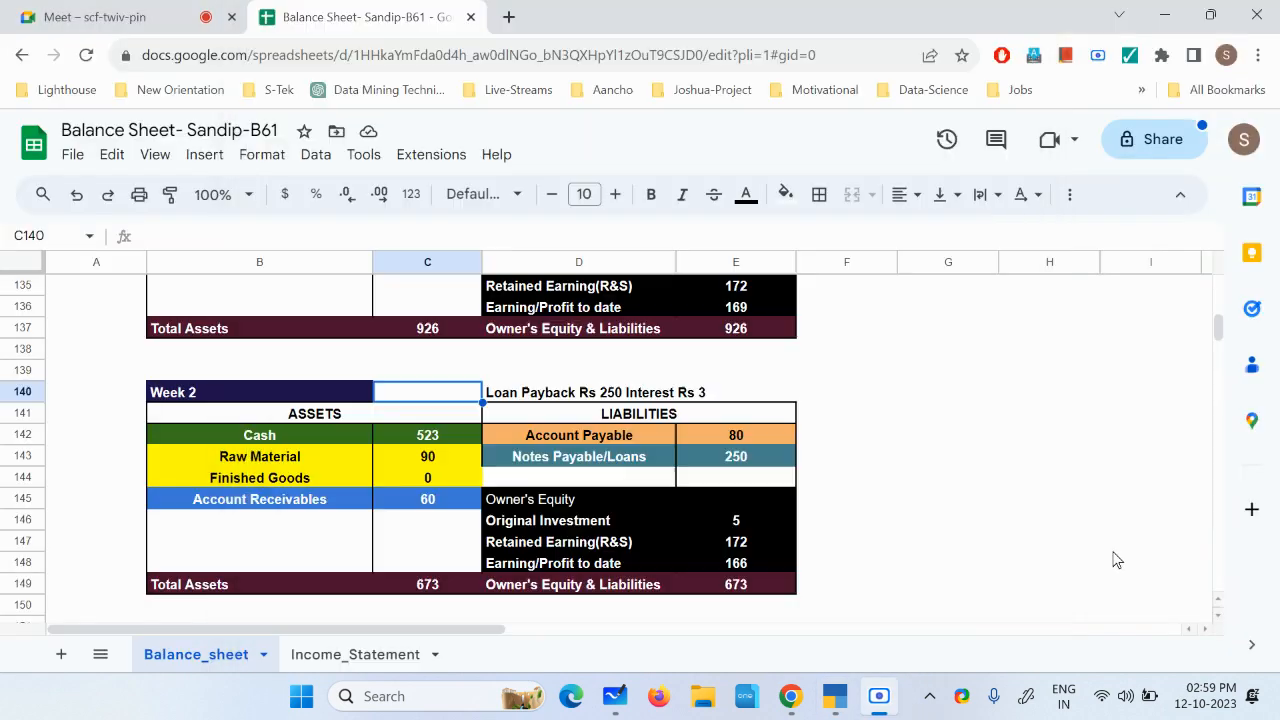
pyautogui.click(1114, 550)
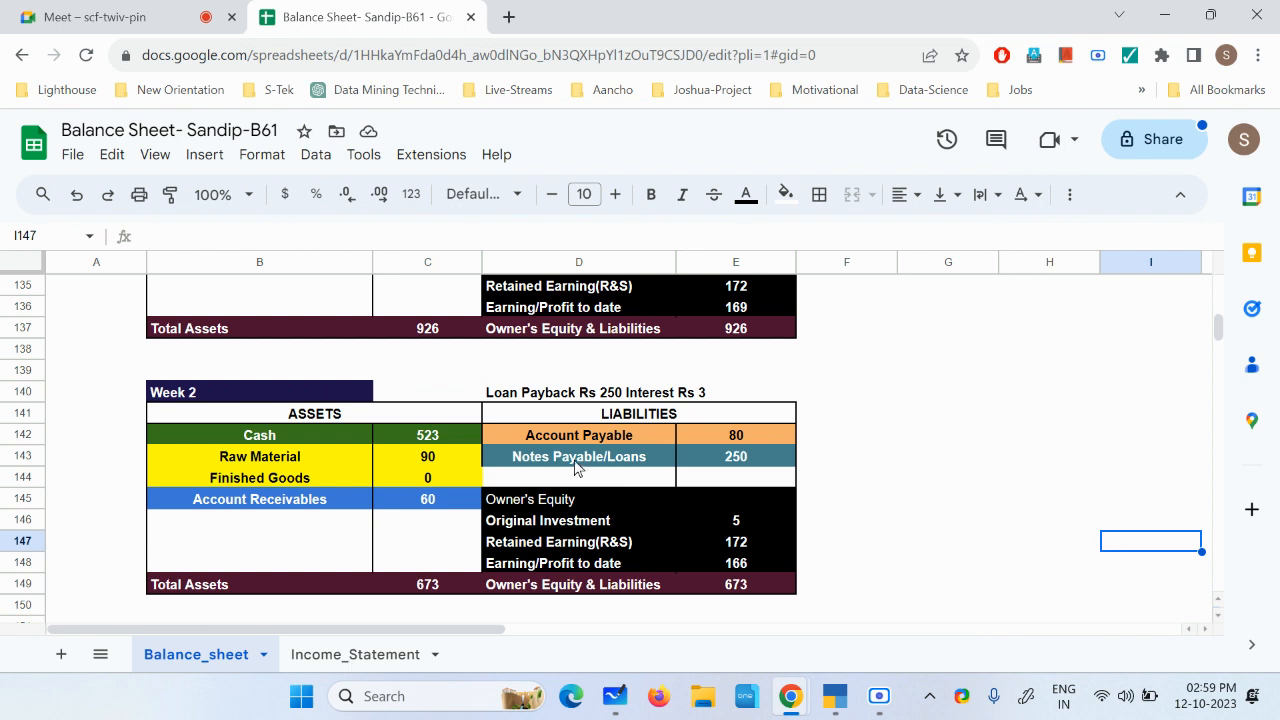
pyautogui.scroll(-1, 575, 448)
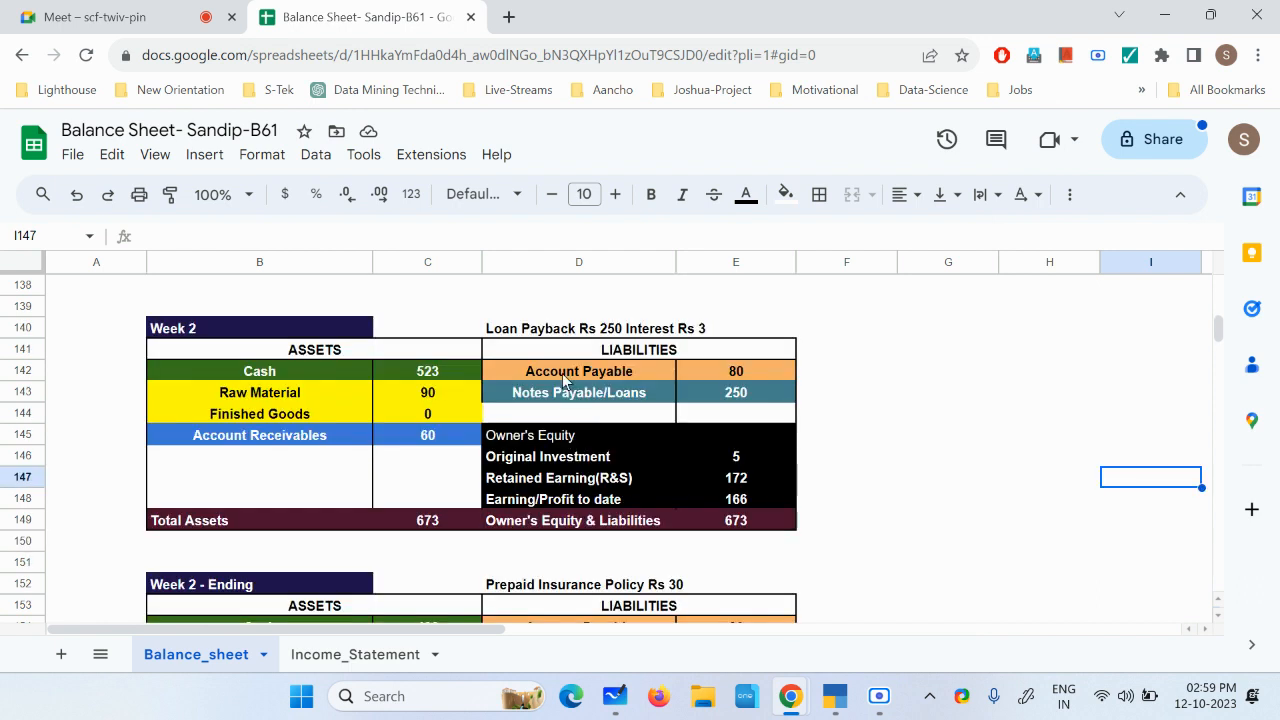
pyautogui.click(508, 334)
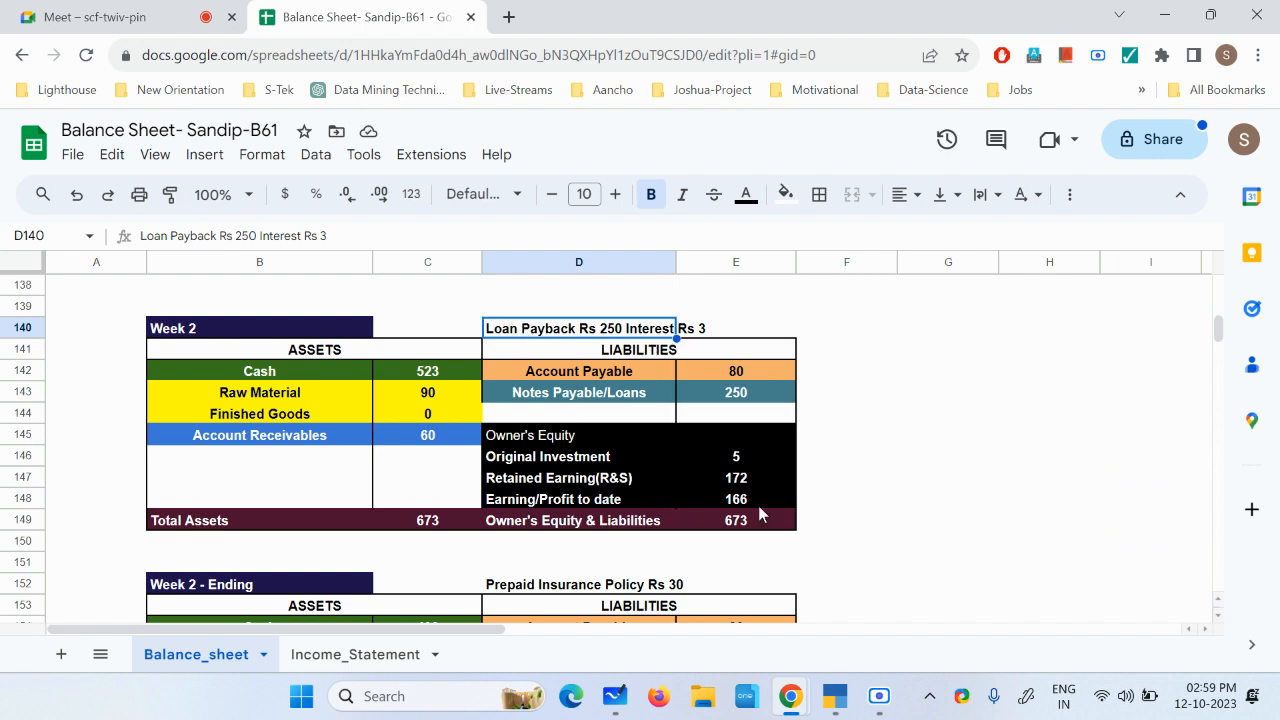
# Return to TallyPrime, start a payment voucher and debit Loan From SBI Bank with 250.00
pyautogui.click(835, 692)
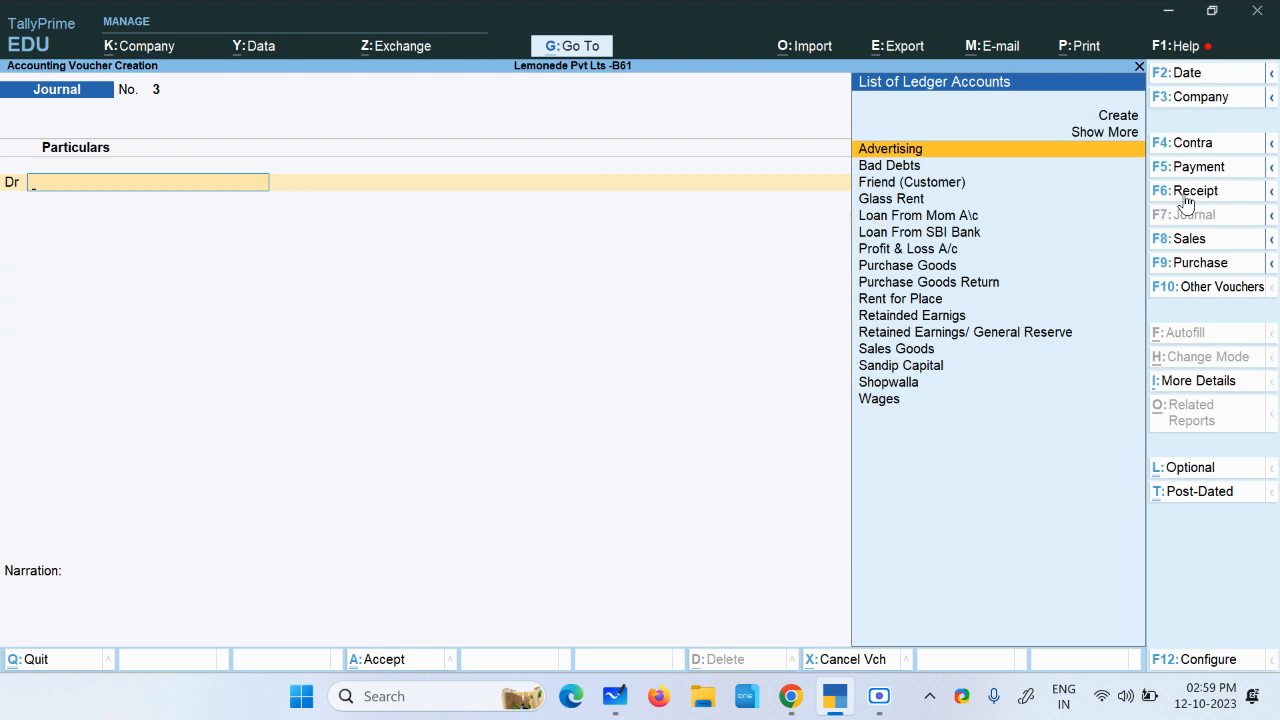
pyautogui.click(1212, 172)
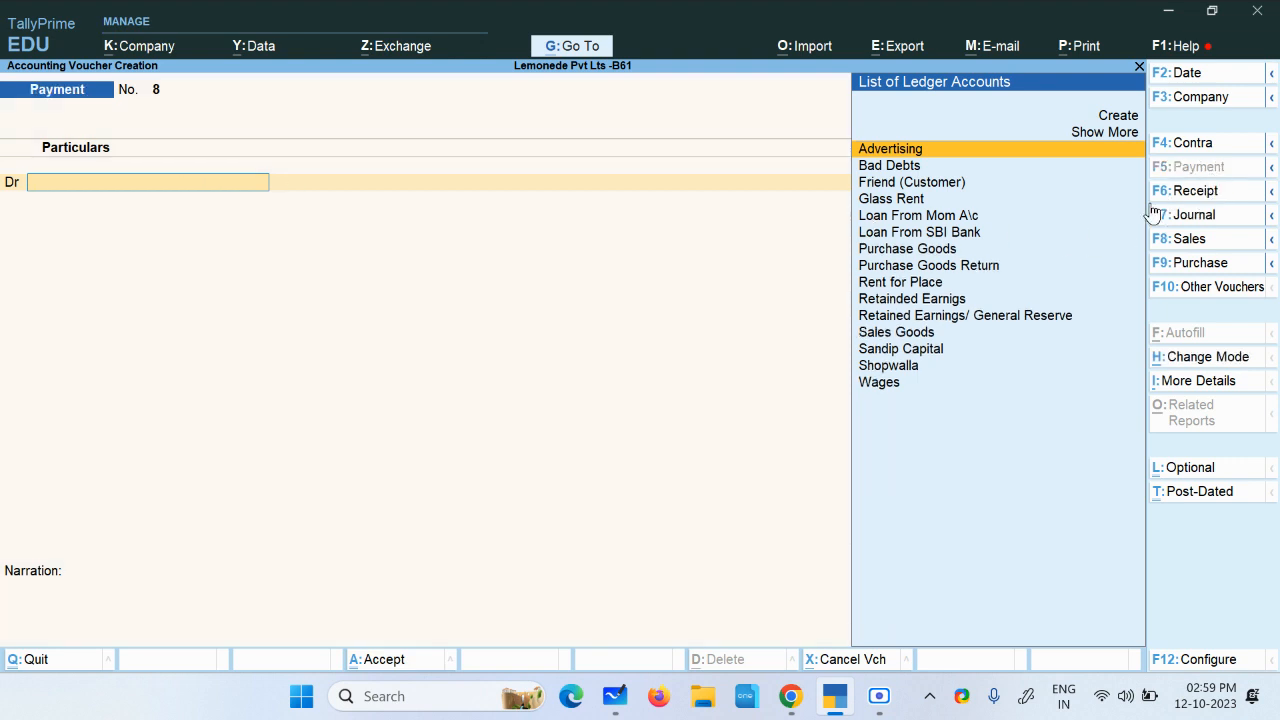
pyautogui.click(914, 231)
pyautogui.press('Return')
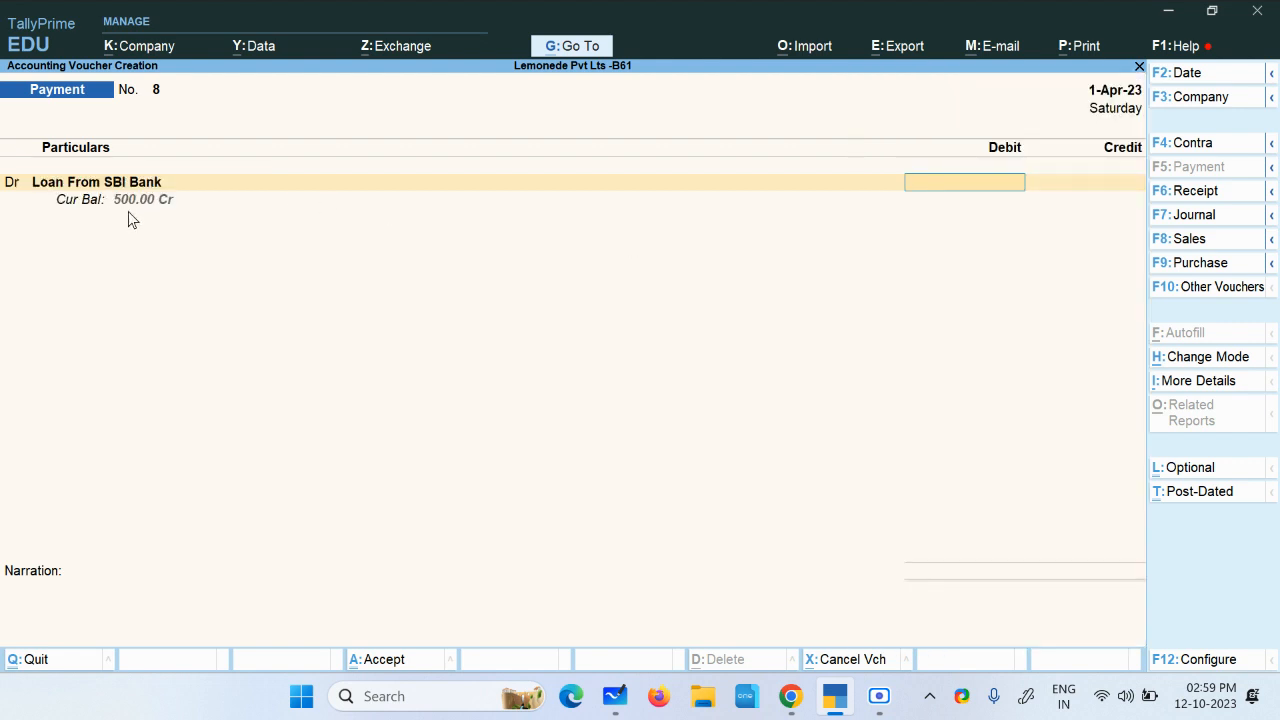
pyautogui.write('250')
pyautogui.press('Return')
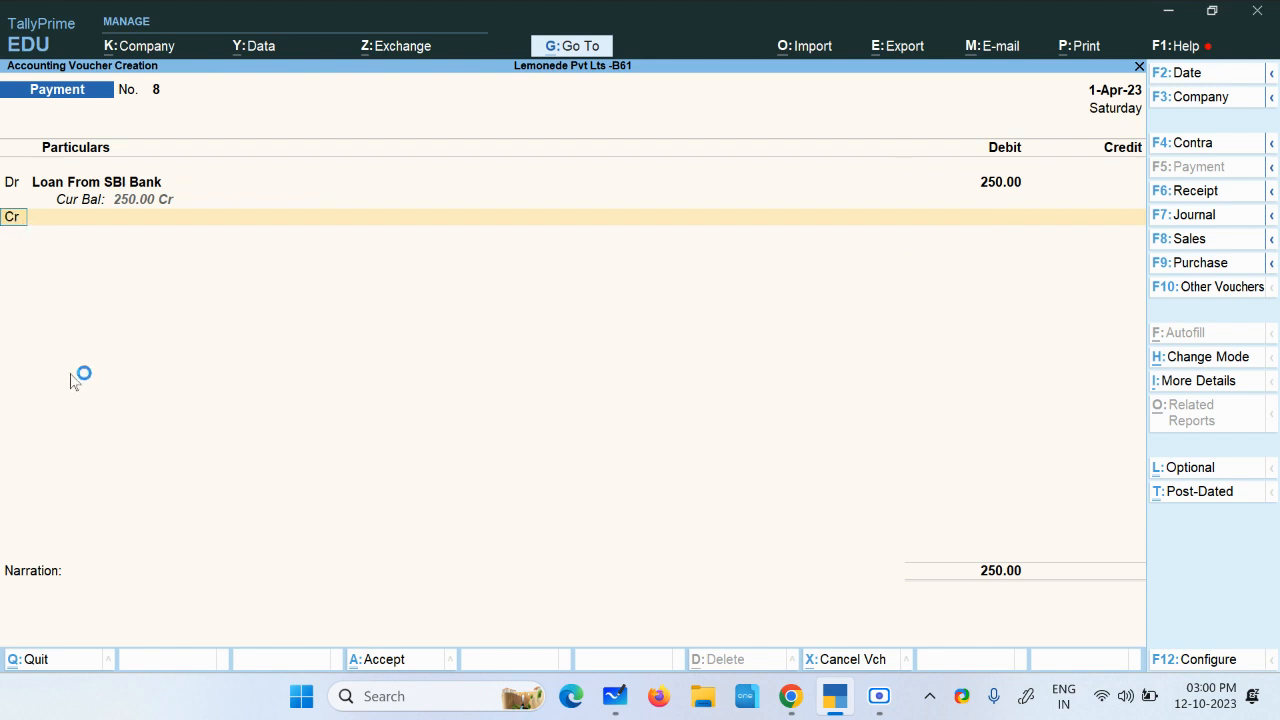
# Add a second debit line of 3.00 to a newly created ledger named Interest on Loan From Bank
pyautogui.write('dr')
pyautogui.press('Return')
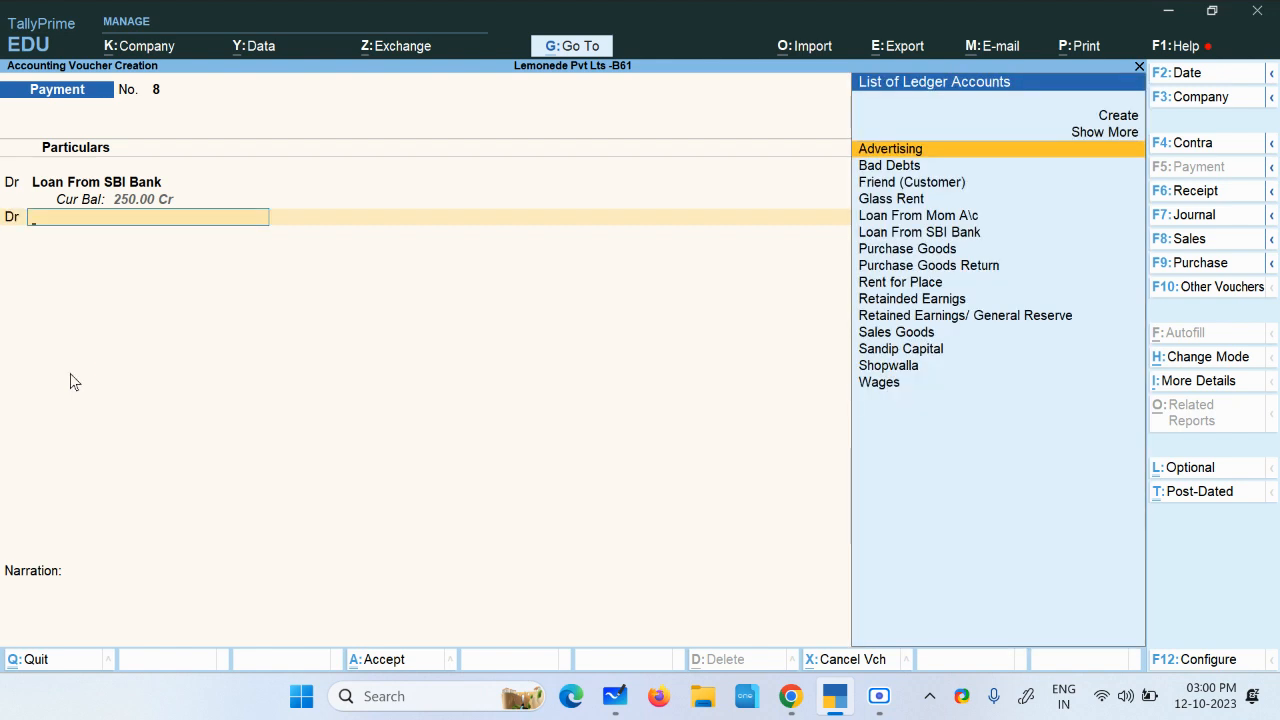
pyautogui.hotkey('alt', 'c')
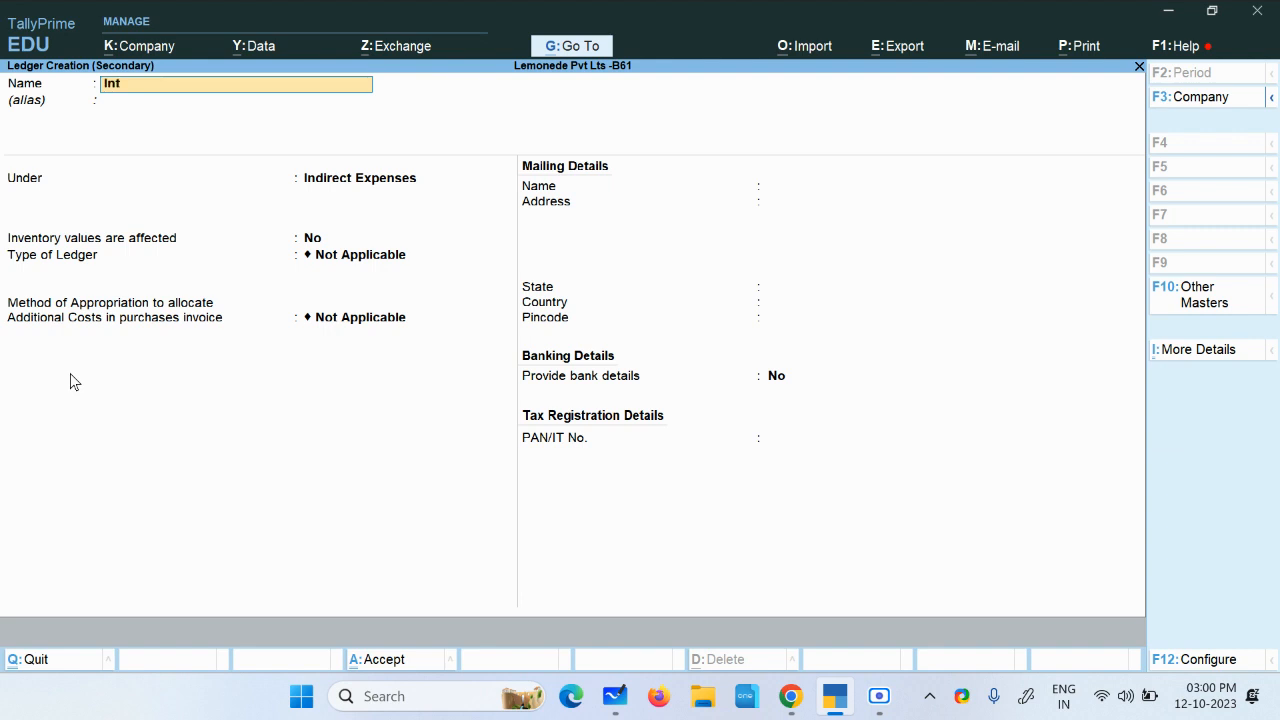
pyautogui.write('Interest on Loan From Bank')
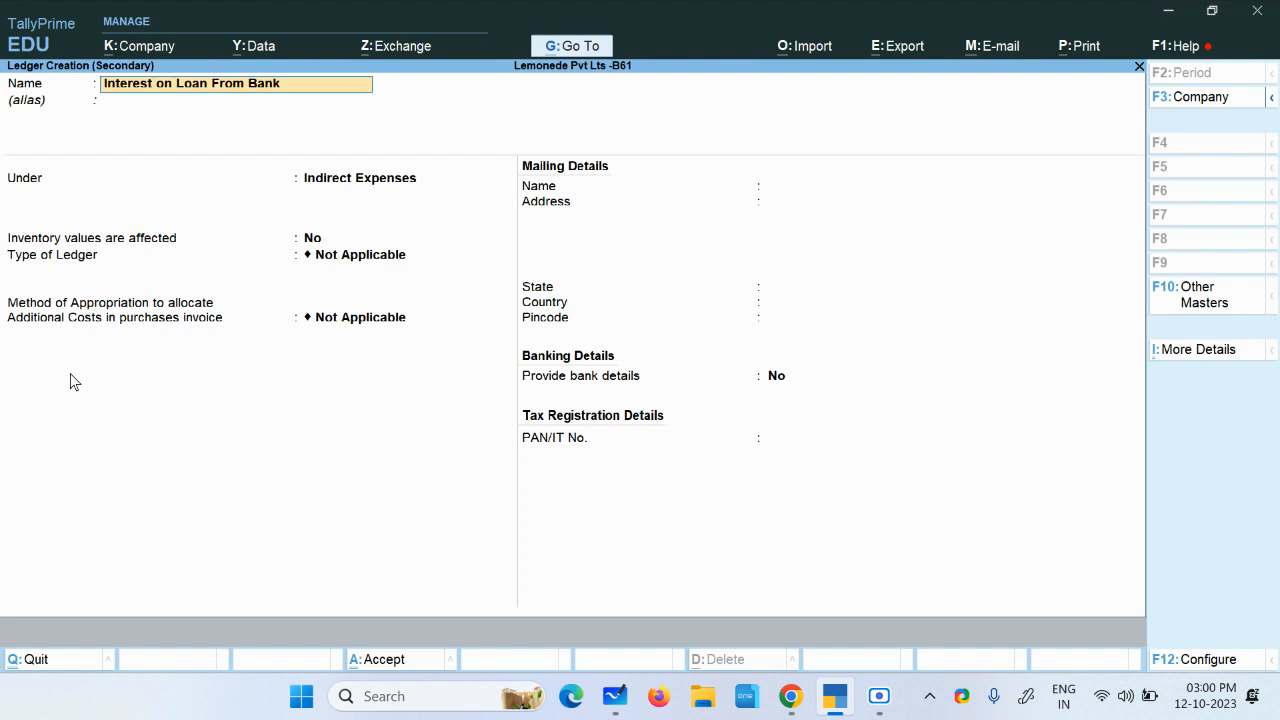
pyautogui.press('Return')
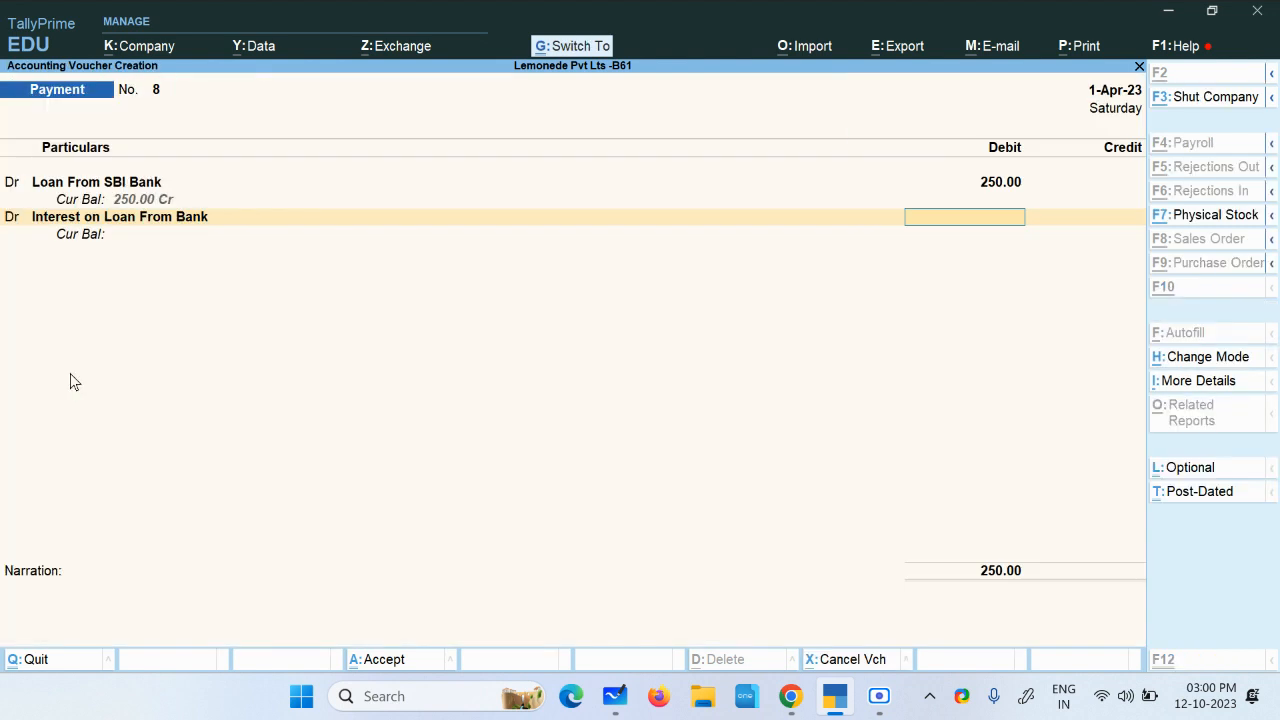
pyautogui.hotkey('ctrl', 'a')
pyautogui.write('3')
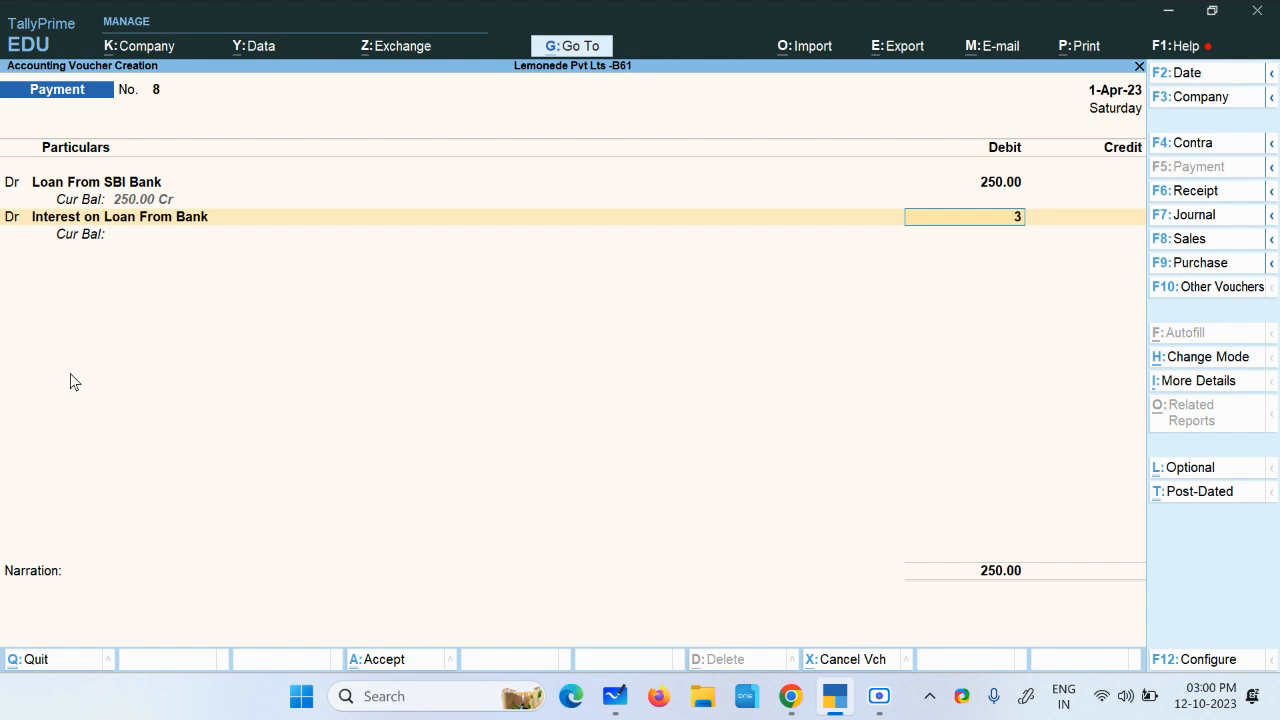
pyautogui.press('Return')
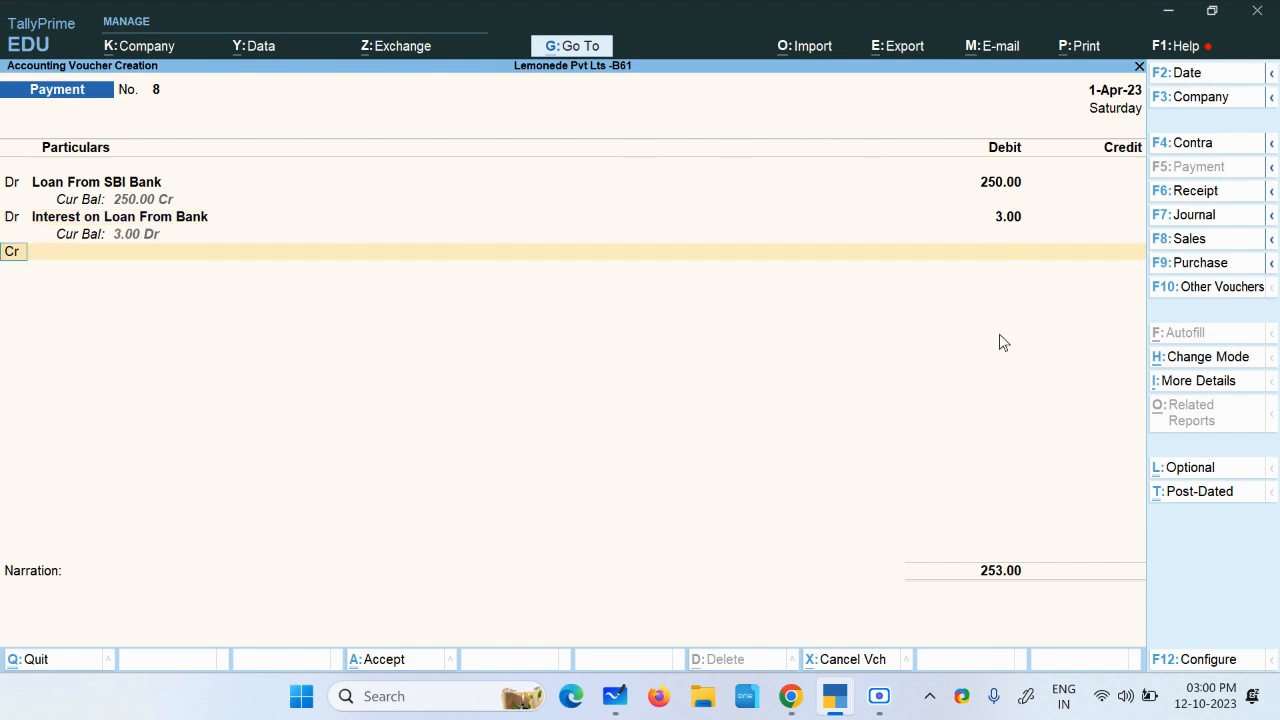
# Credit Cash with 253.00 and enter the narration "loan & interest paid to bank"
pyautogui.press('Return')
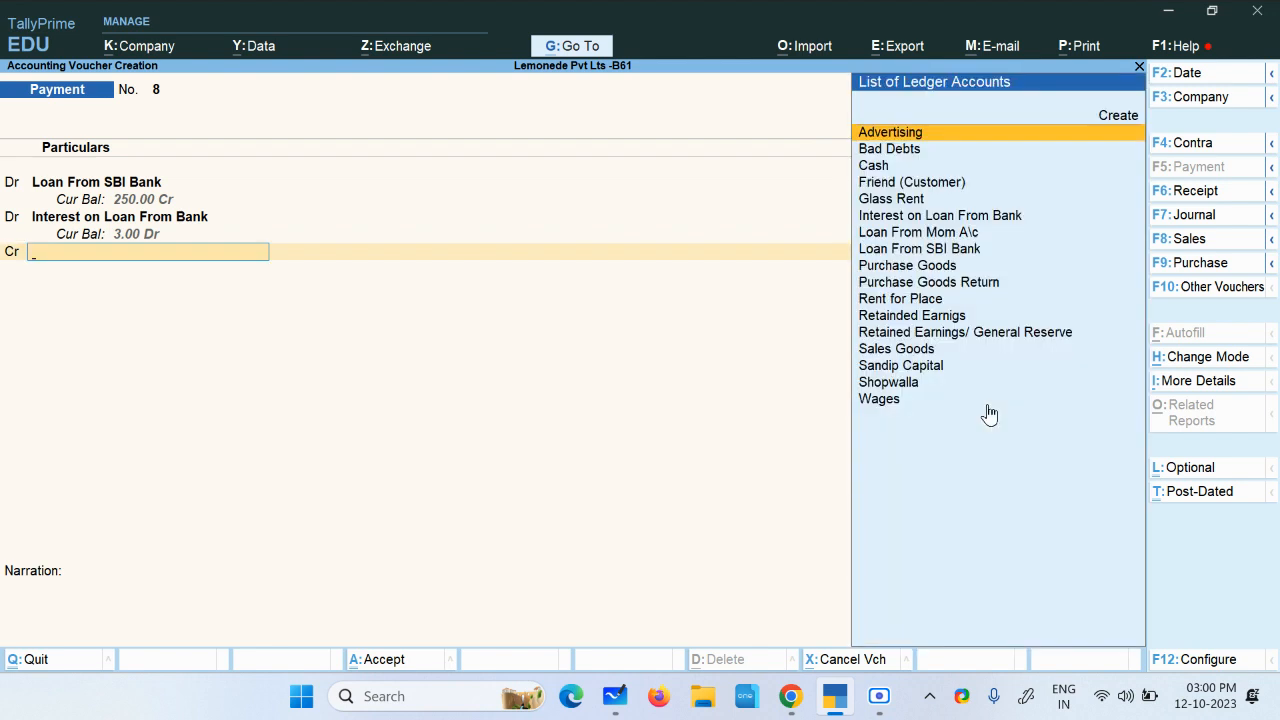
pyautogui.press('Down')
pyautogui.press('Down')
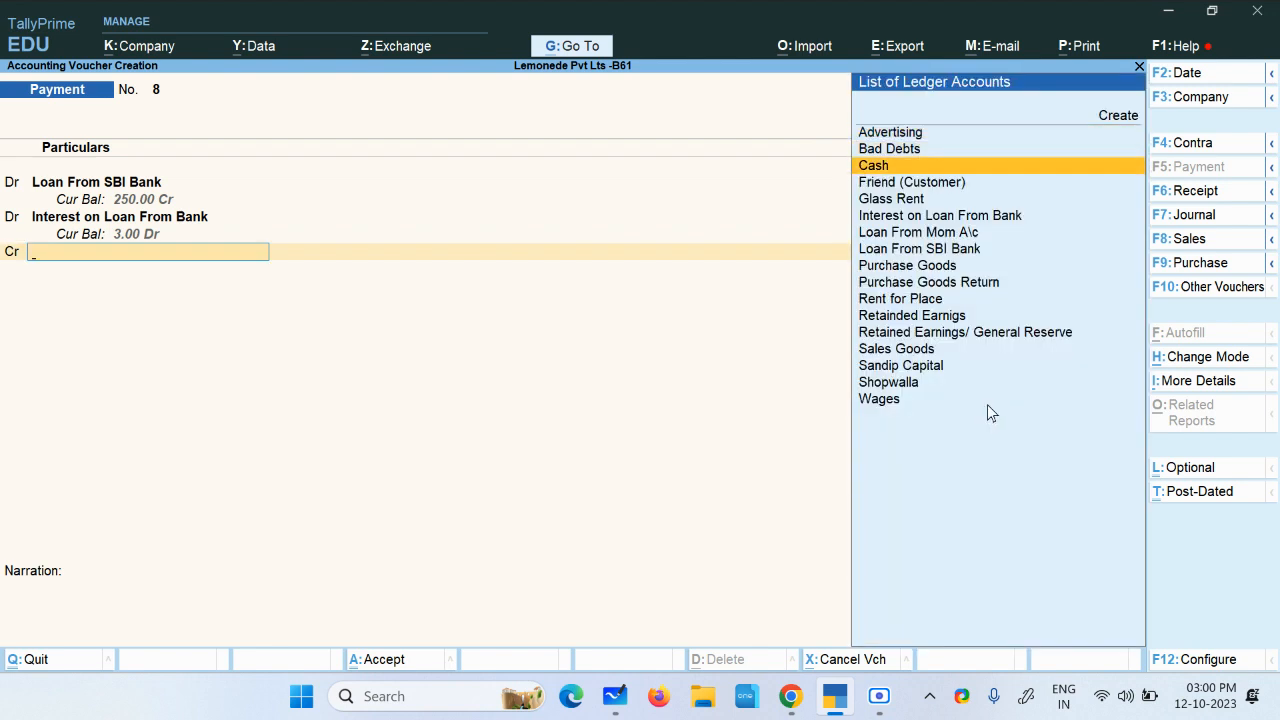
pyautogui.press('Return')
pyautogui.press('Return')
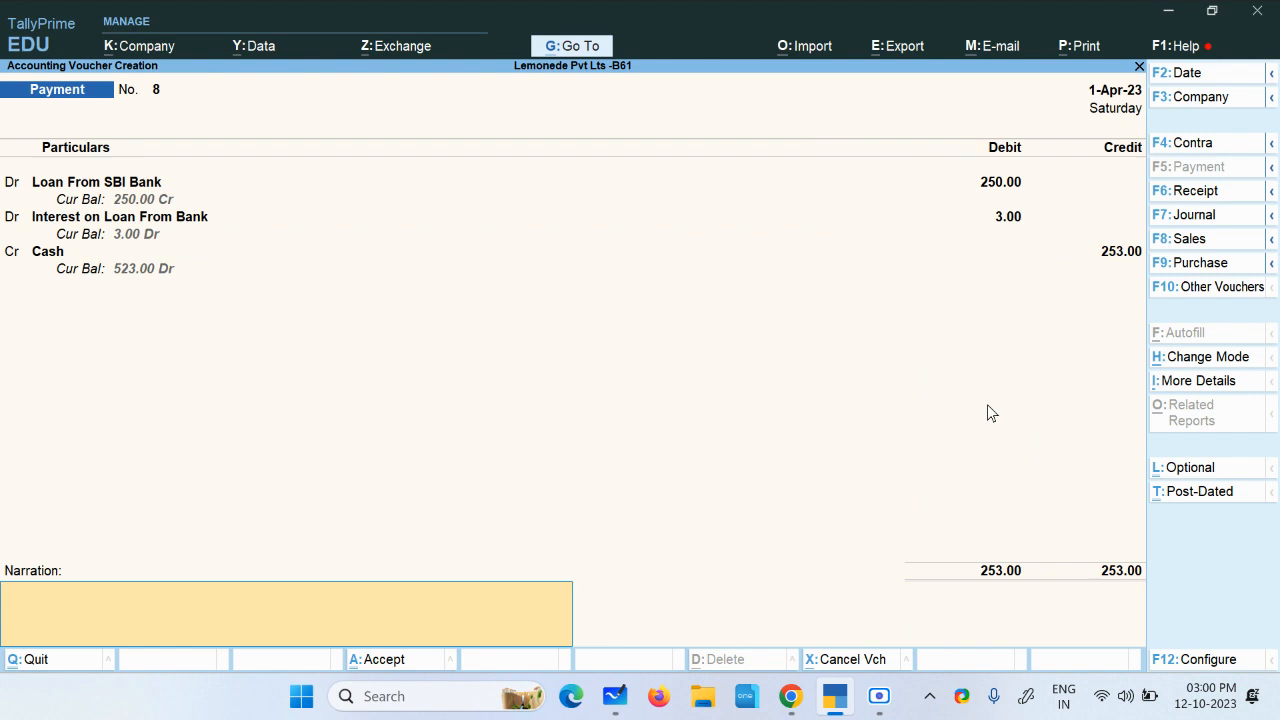
pyautogui.write('loan & interest paid to')
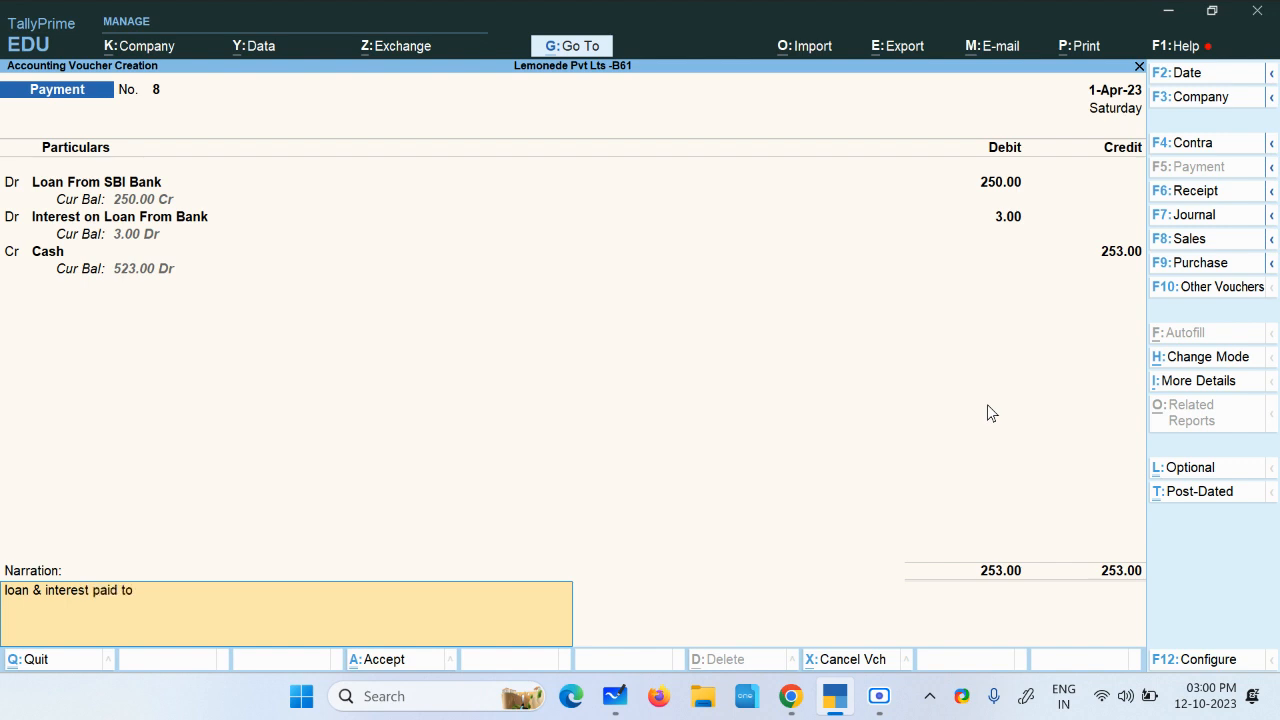
pyautogui.write(' bank')
# Switch to the Google Sheets balance sheet and check the Week 2 ending transaction description in cell D152
pyautogui.click(879, 696)
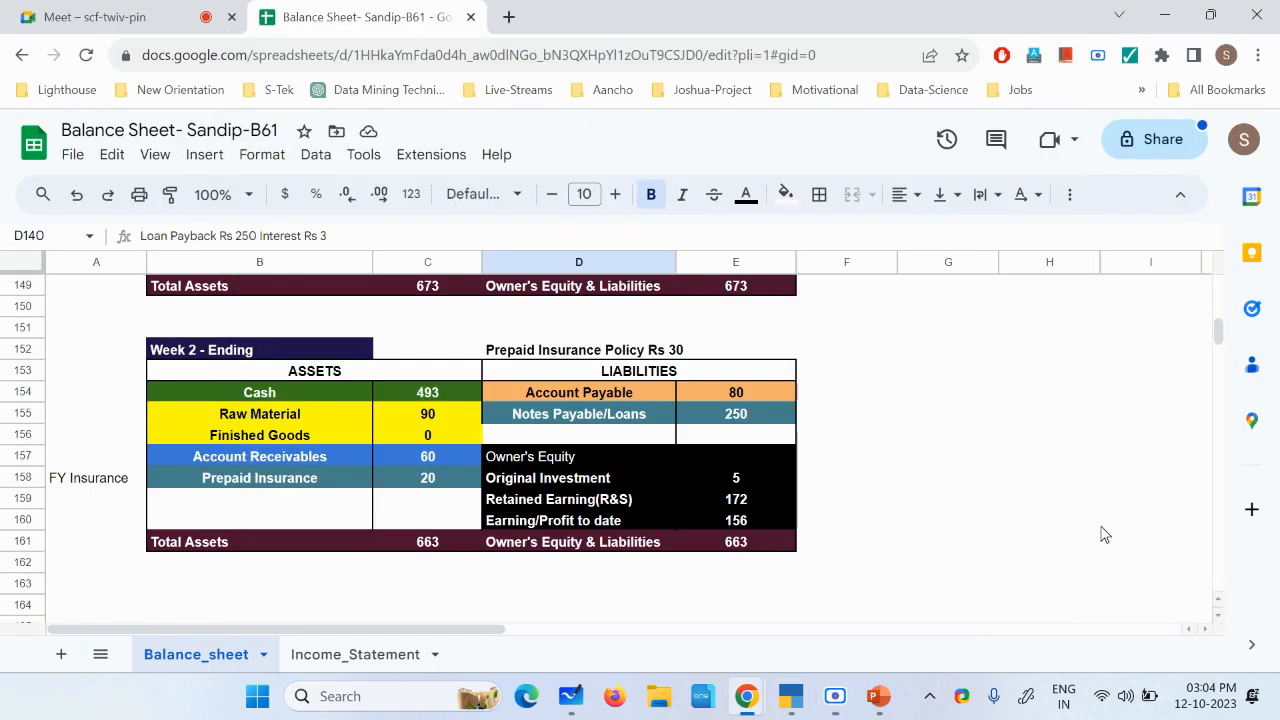
pyautogui.click(1102, 528)
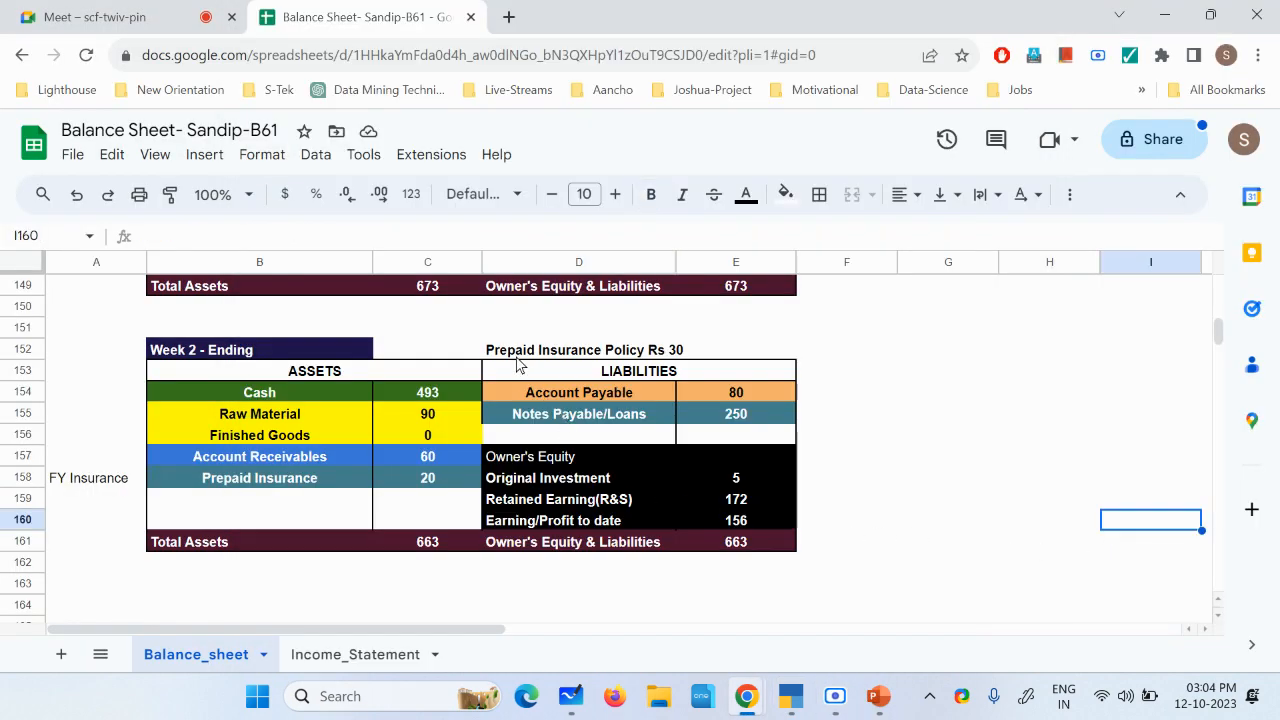
pyautogui.click(572, 360)
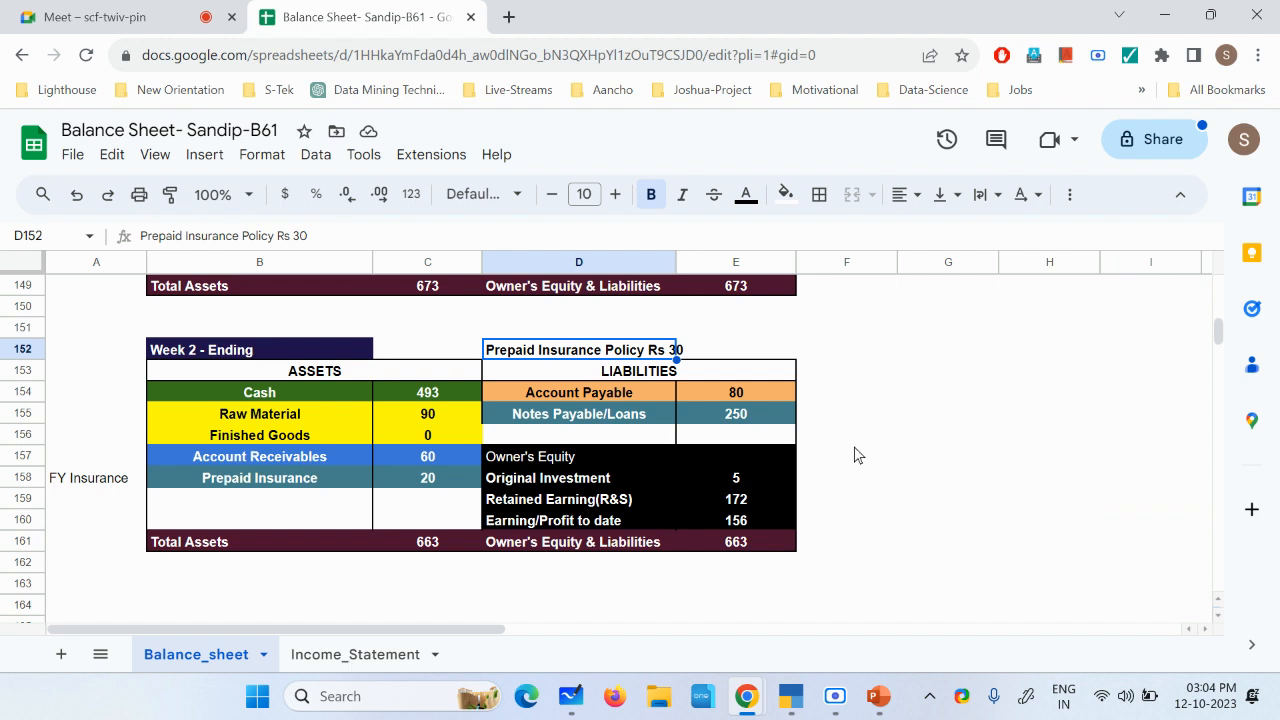
pyautogui.click(765, 350)
pyautogui.moveTo(831, 368); pyautogui.dragTo(839, 514)
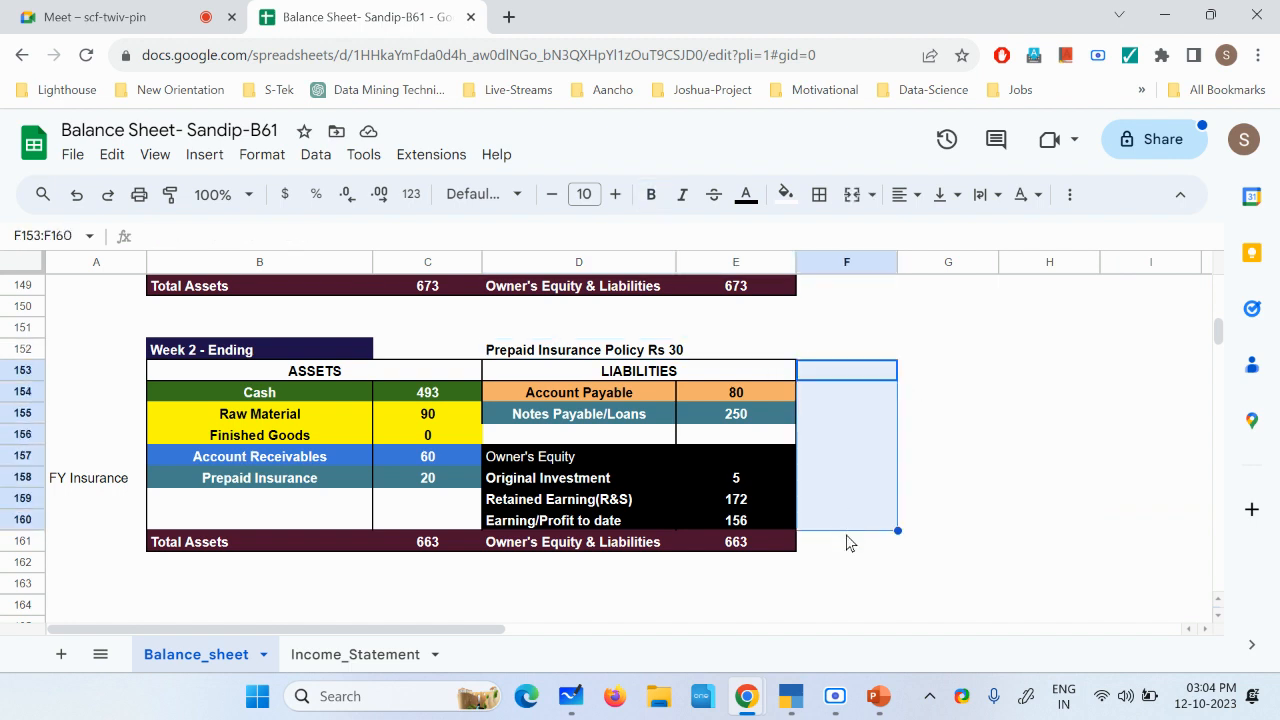
# Return to TallyPrime and start a new ledger named Prepaid Insurance Policy for the payment voucher's debit line
pyautogui.click(790, 696)
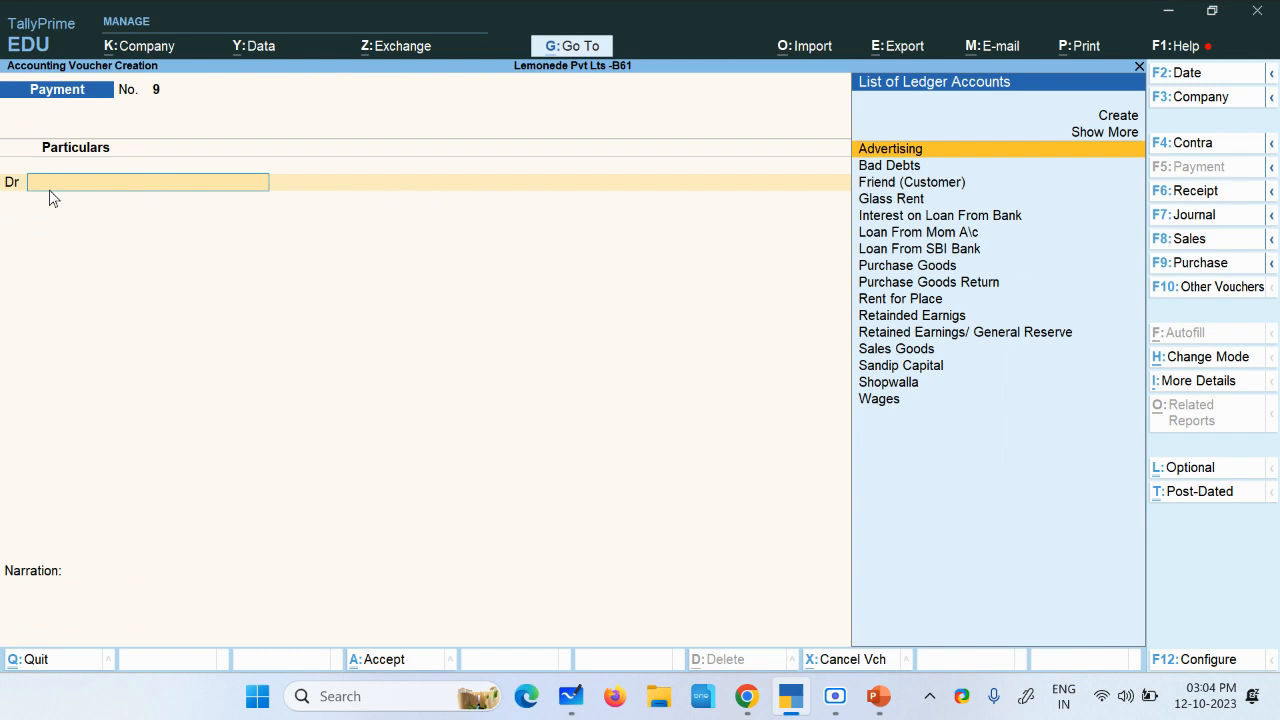
pyautogui.hotkey('alt', 'c')
pyautogui.write('Pre')
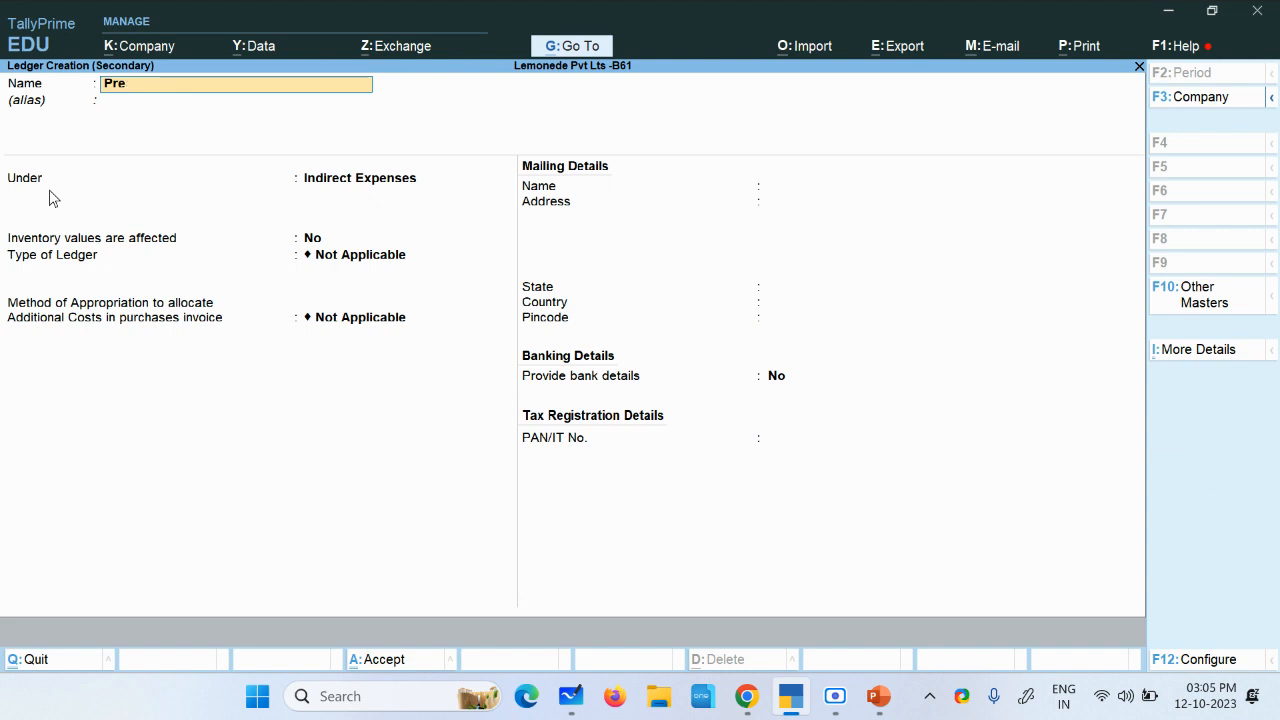
pyautogui.write('paid Insurance')
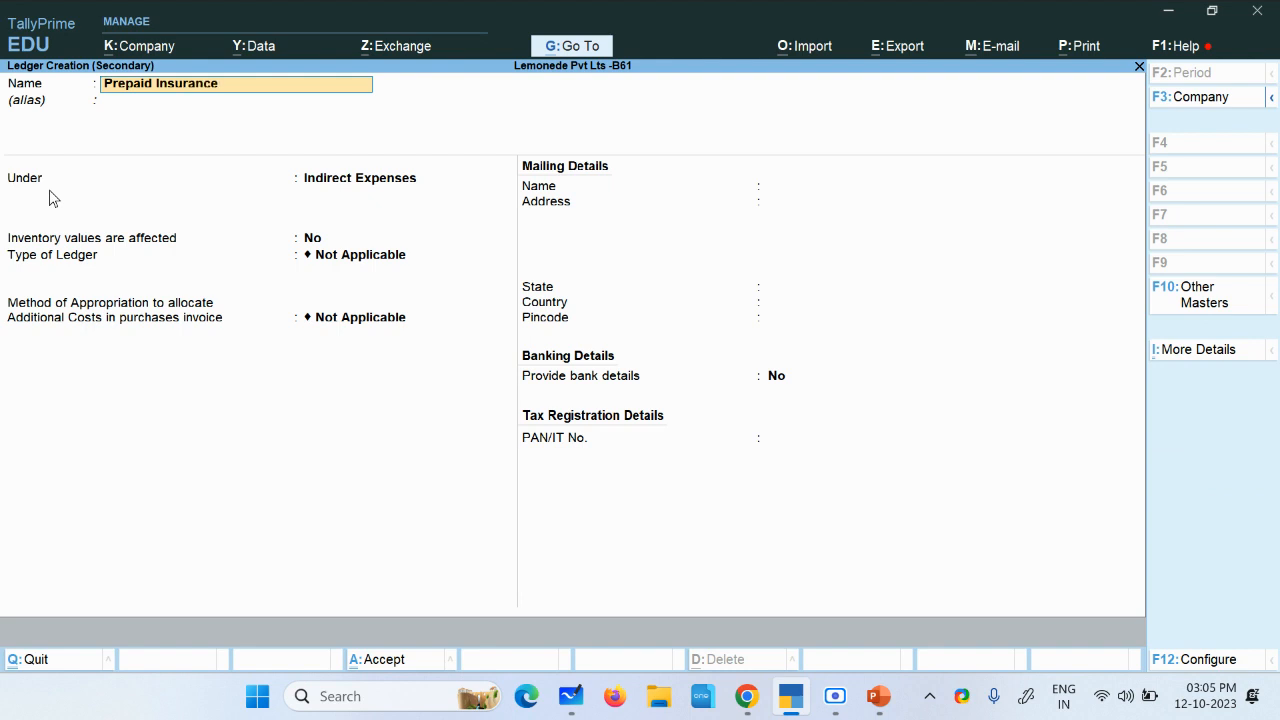
pyautogui.write(' Po')
pyautogui.write(';icy')
pyautogui.press('BackSpace')
pyautogui.press('BackSpace')
pyautogui.press('BackSpace')
pyautogui.press('BackSpace')
pyautogui.write('licy')
pyautogui.press('Return')
pyautogui.press('Return')
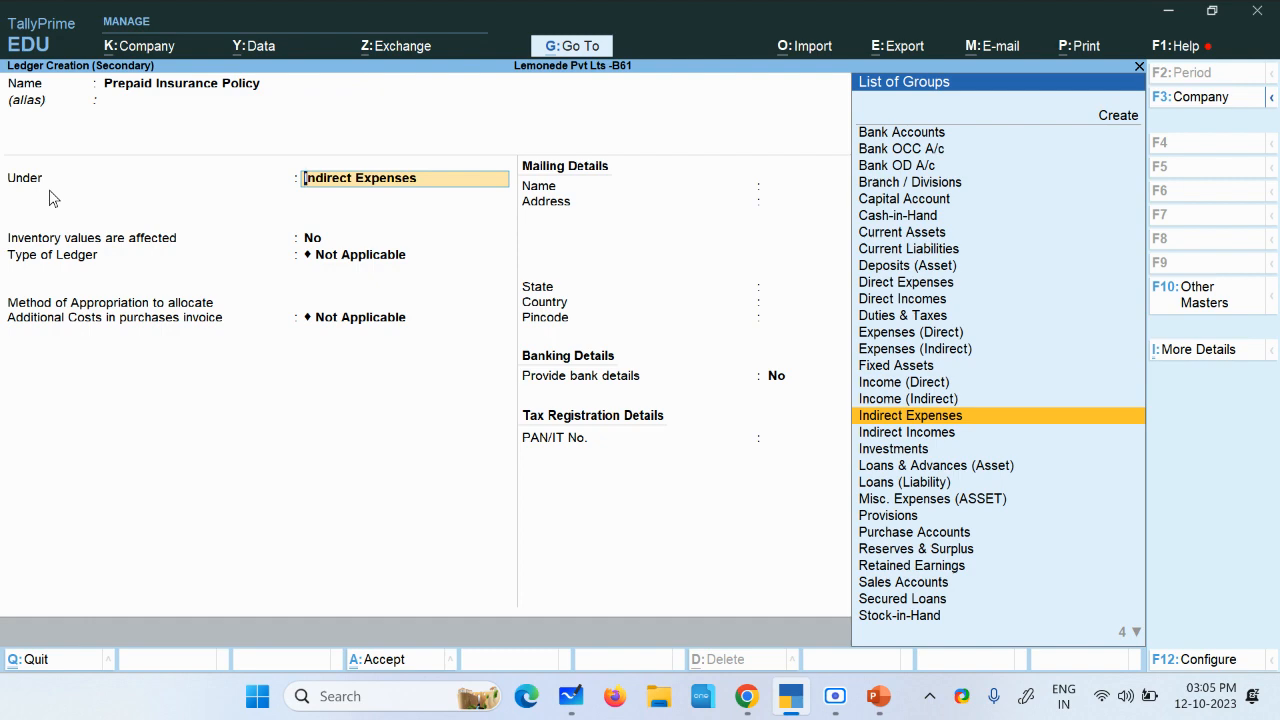
# Place the Prepaid Insurance Policy ledger under Current Assets and save it
pyautogui.click(835, 696)
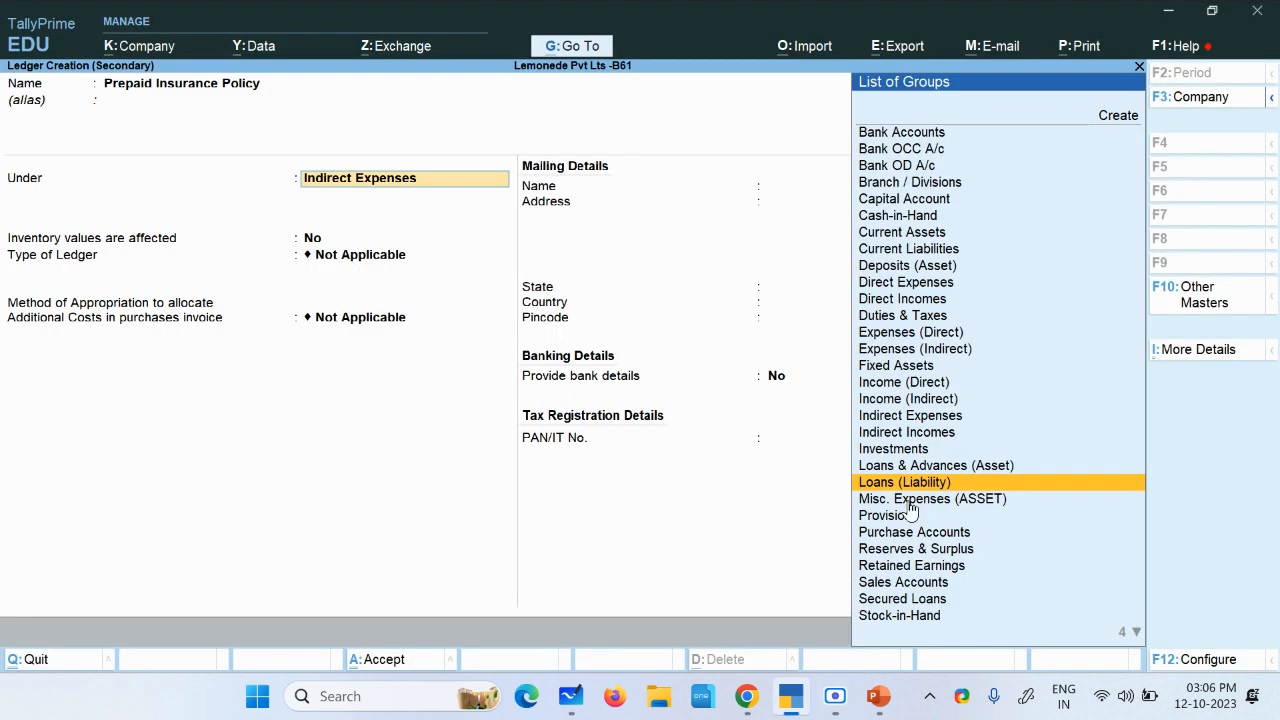
pyautogui.click(1056, 568)
pyautogui.write('Cu')
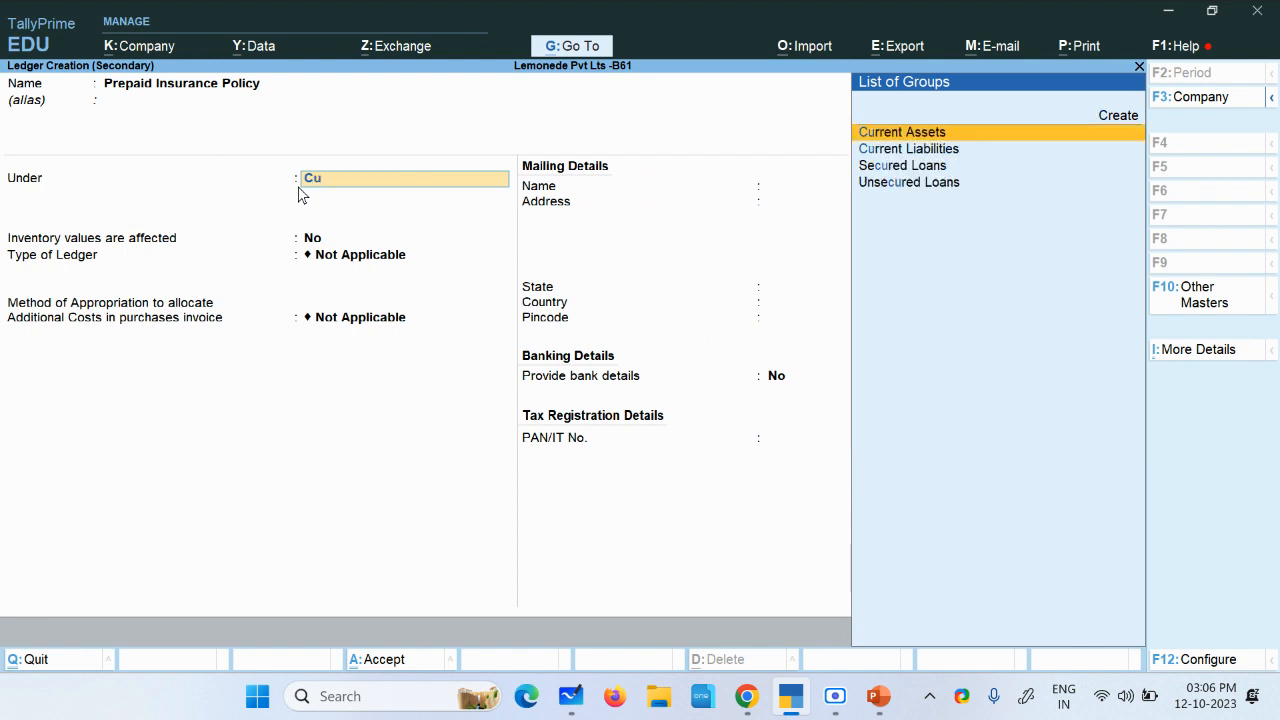
pyautogui.press('Return')
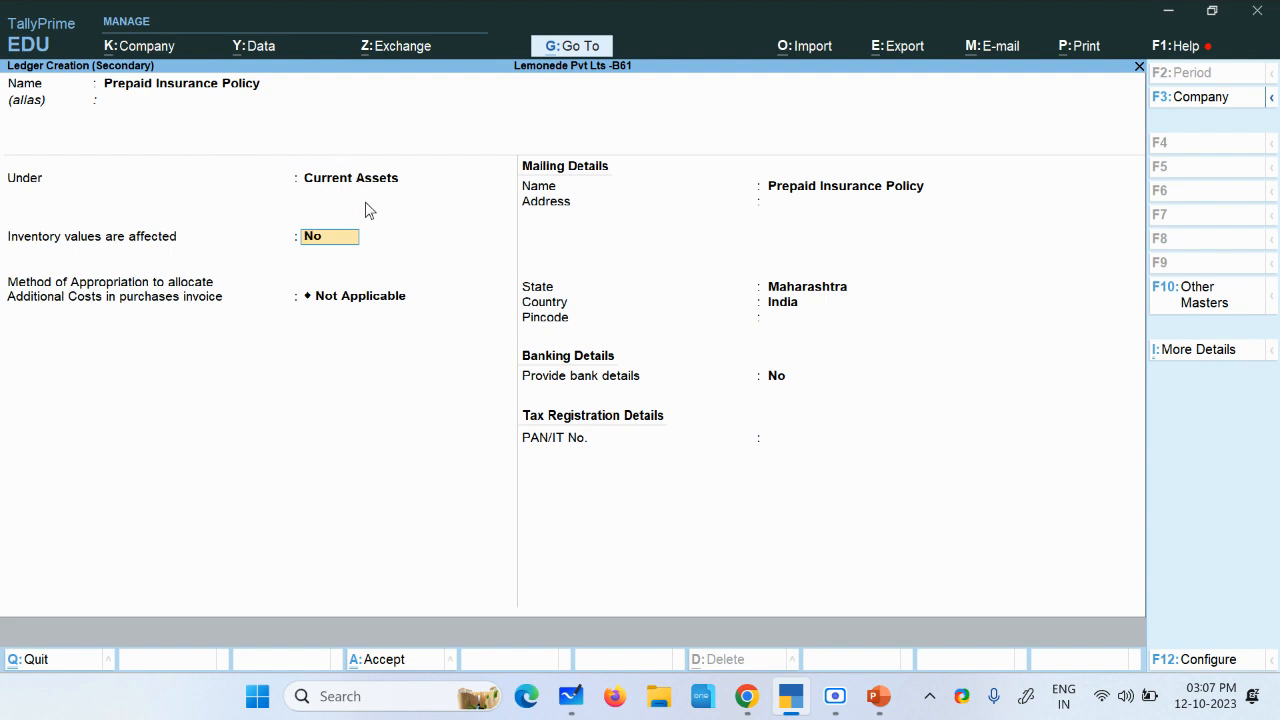
pyautogui.hotkey('ctrl', 'a')
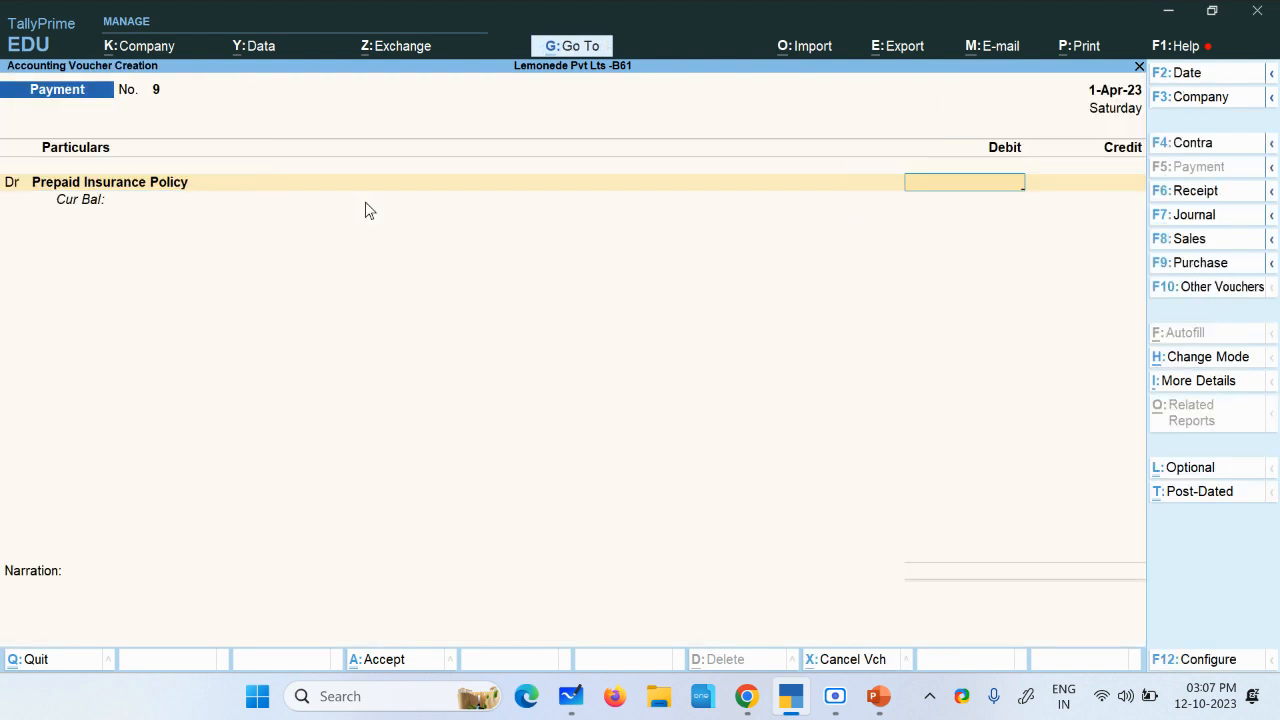
# Debit Prepaid Insurance Policy with 30.00 and credit Cash with 30.00 in the payment voucher
pyautogui.write('30')
pyautogui.press('Return')
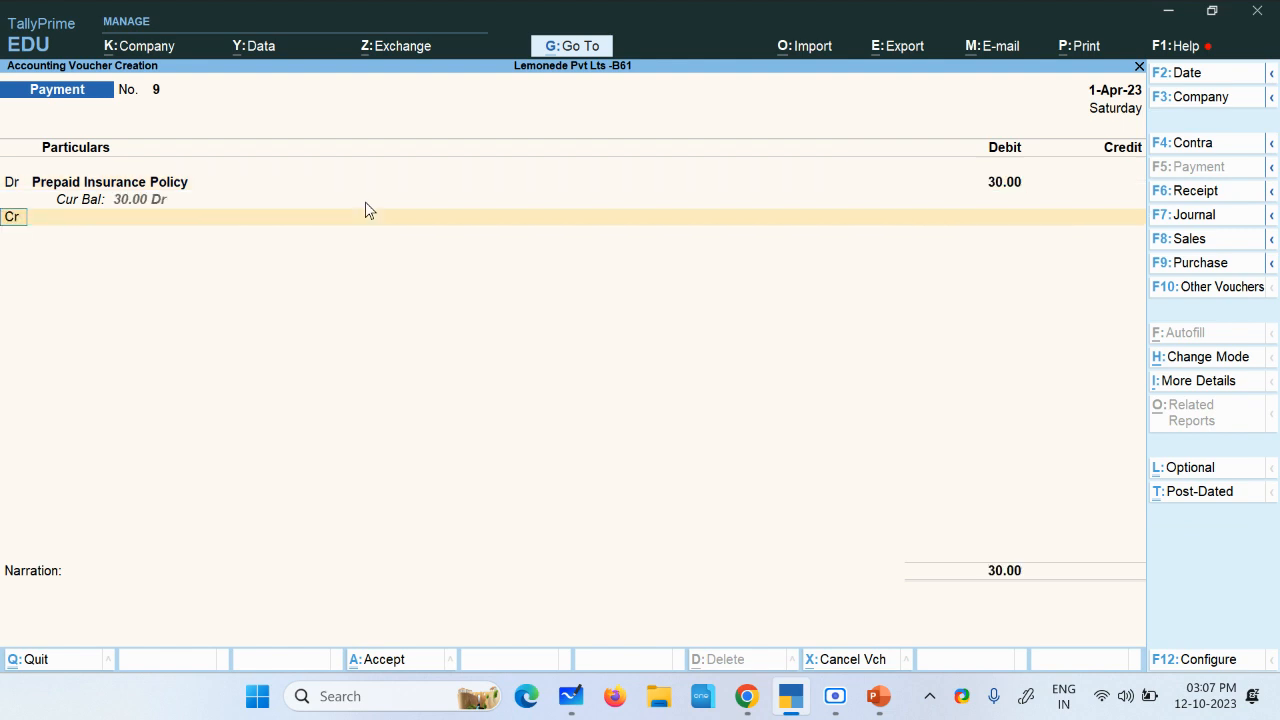
pyautogui.press('Return')
pyautogui.press('Down')
pyautogui.press('Down')
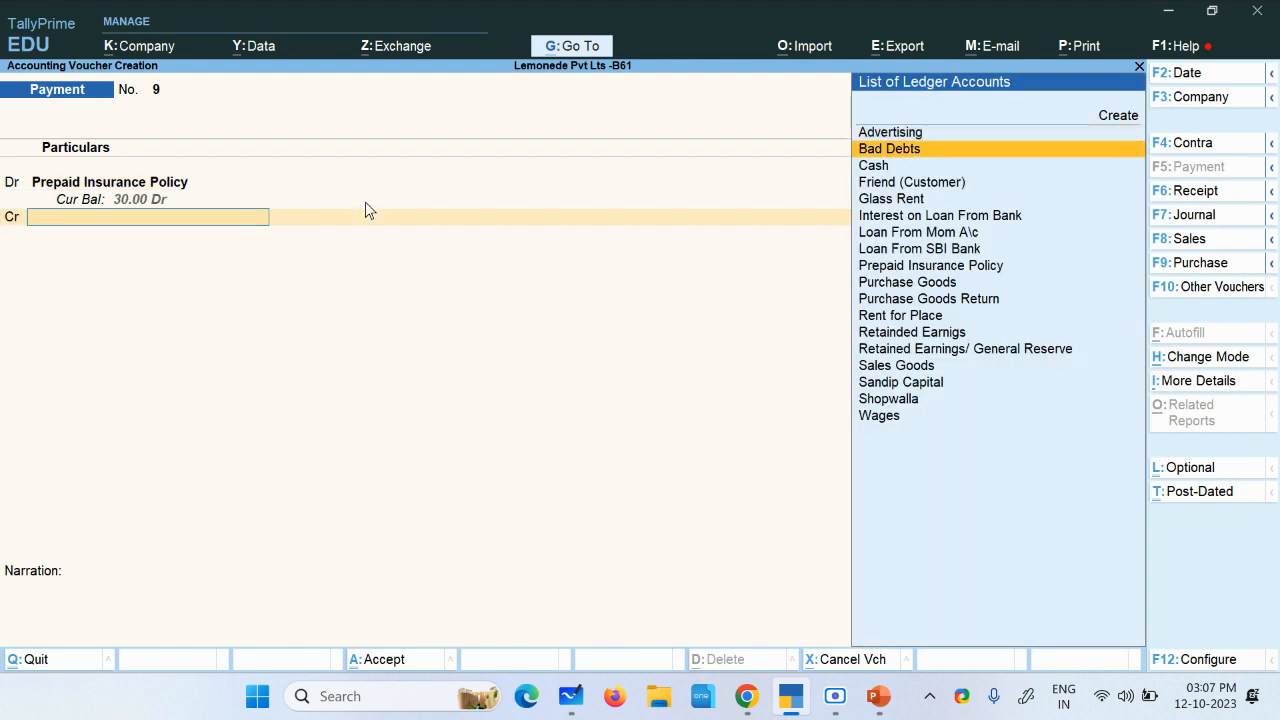
pyautogui.press('Return')
pyautogui.press('Return')
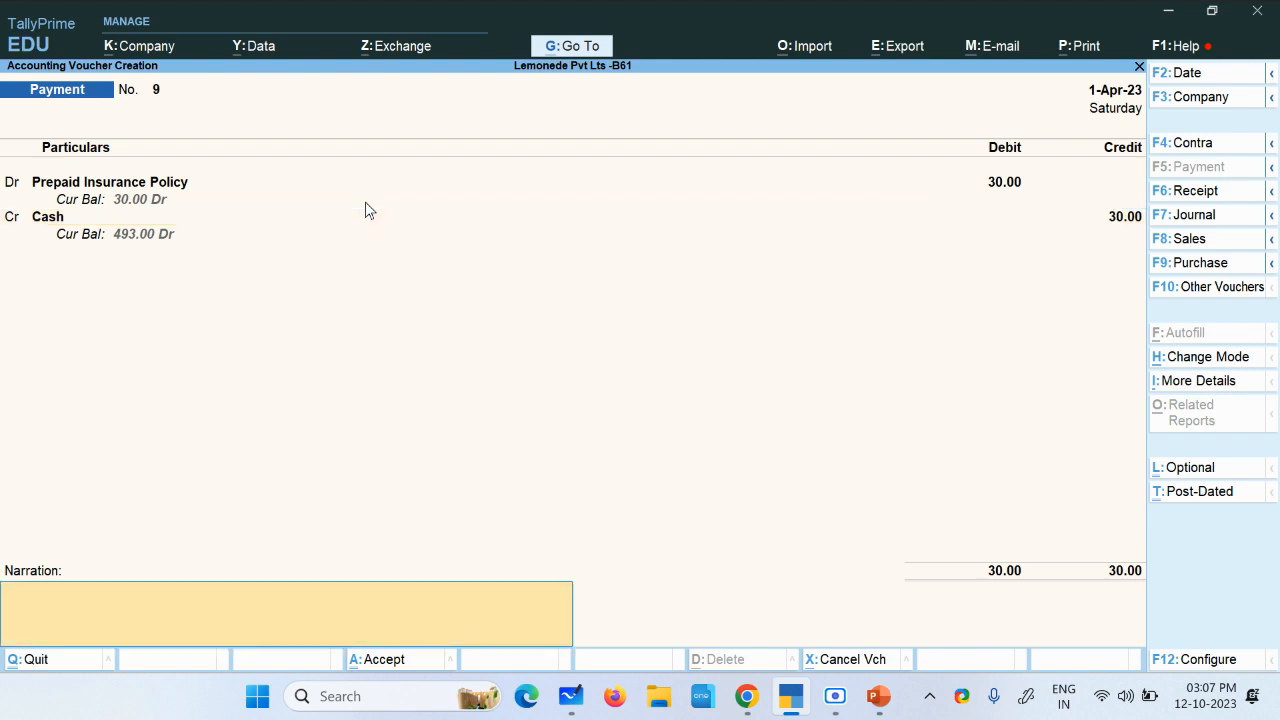
pyautogui.write('p')
pyautogui.press('BackSpace')
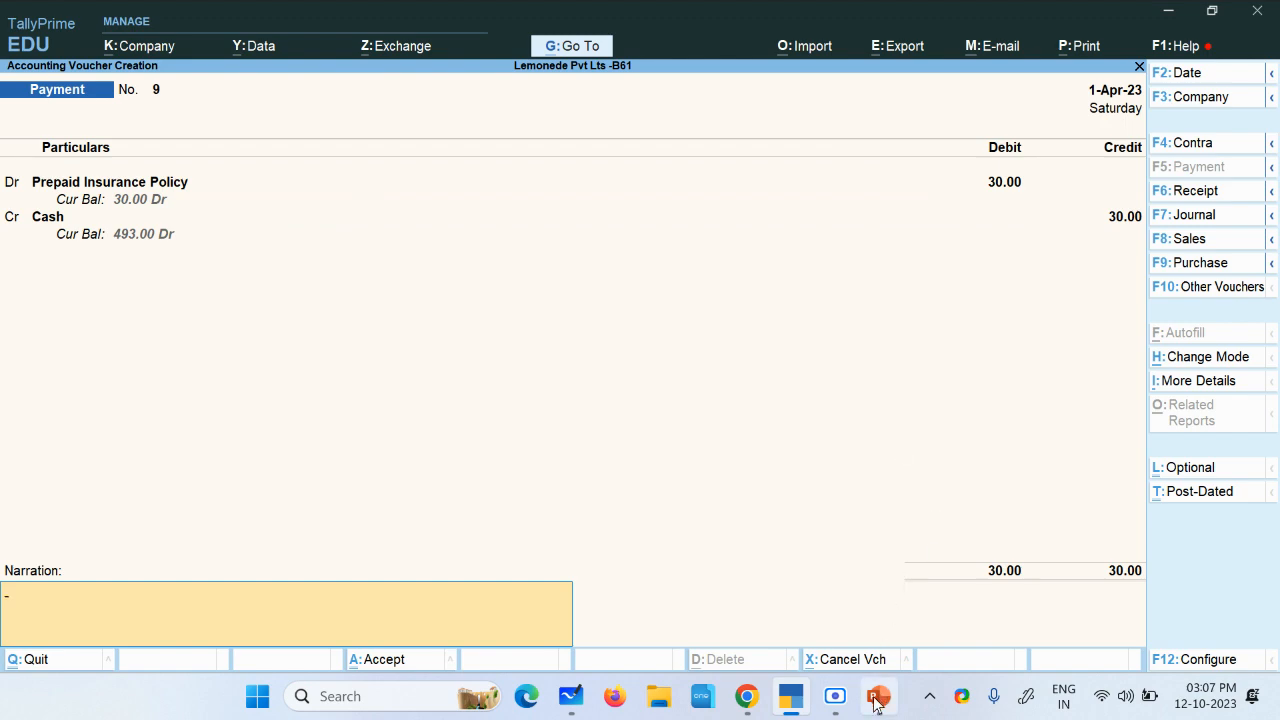
# Switch to the Google Sheets balance sheet and check the Week 2 ending Prepaid Insurance row and its FY Insurance note
pyautogui.click(835, 696)
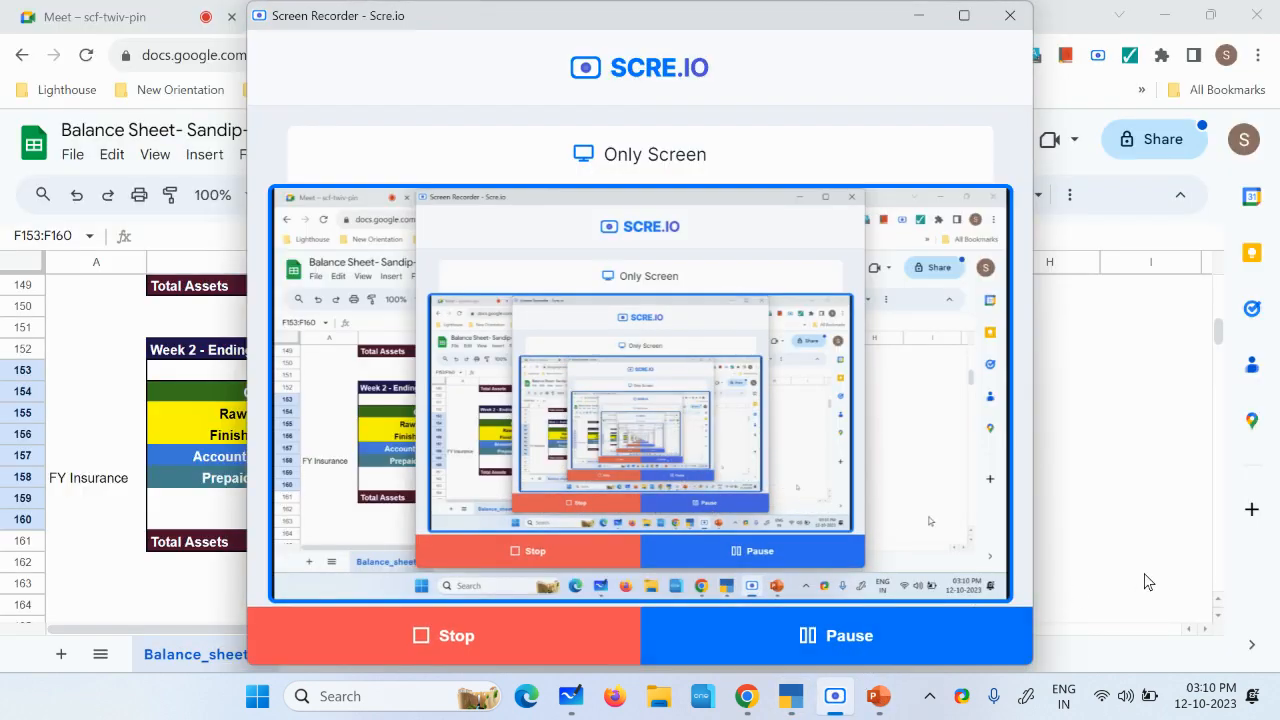
pyautogui.click(1150, 562)
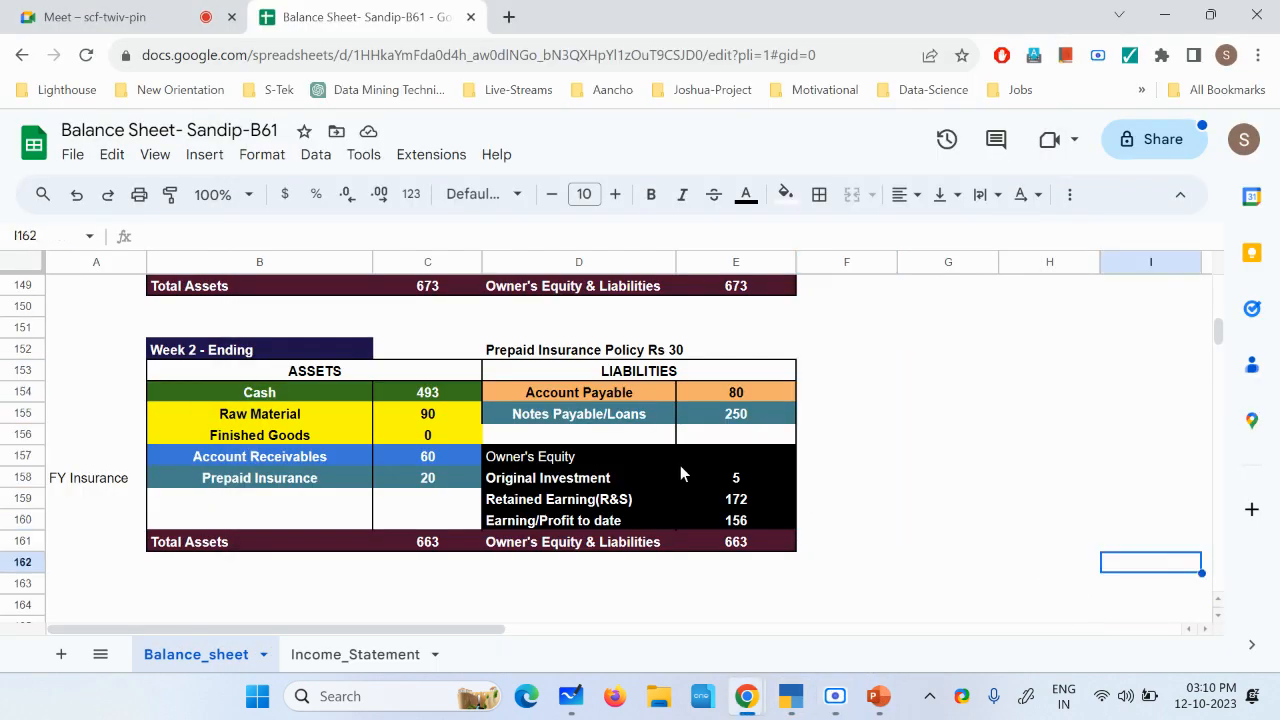
pyautogui.click(240, 487)
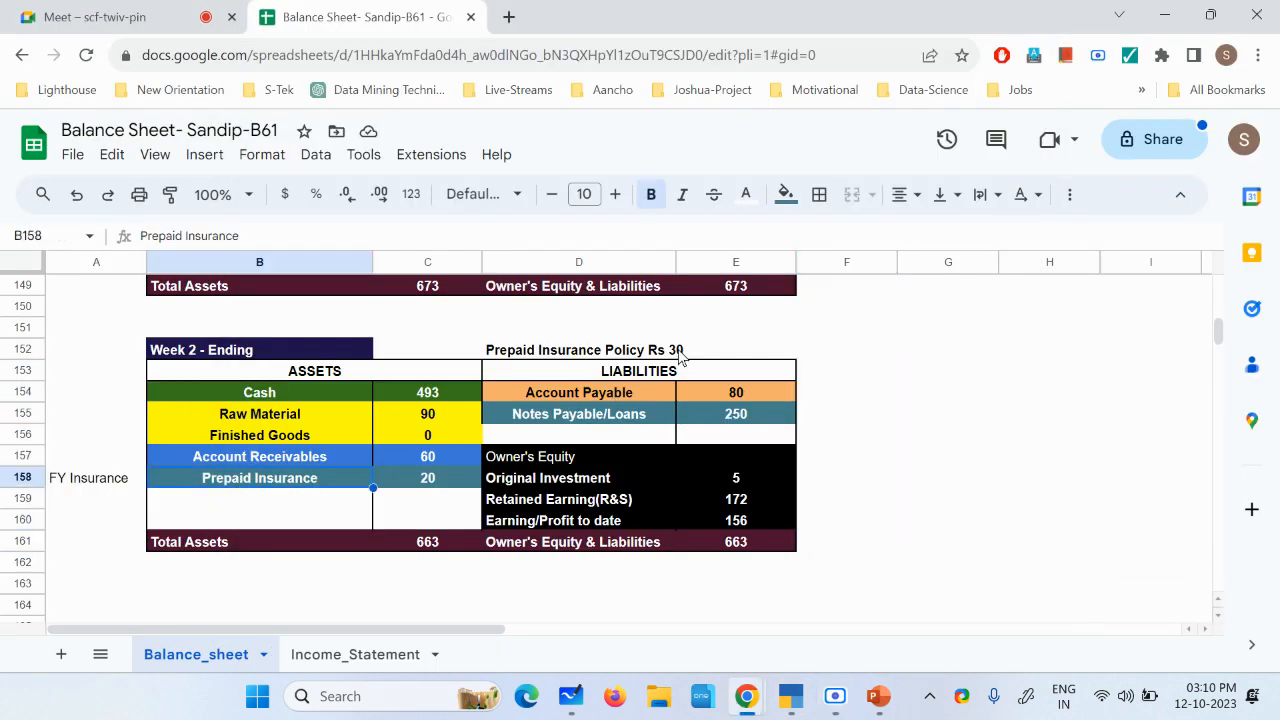
pyautogui.click(679, 355)
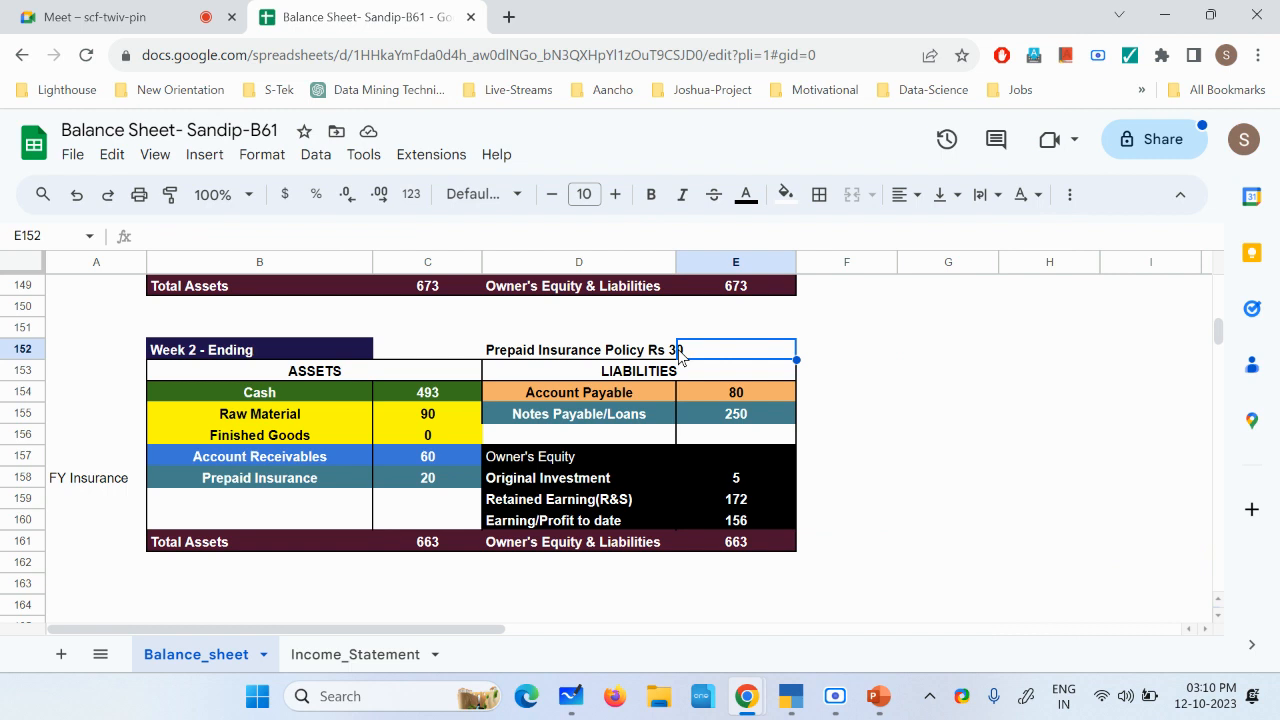
pyautogui.click(82, 487)
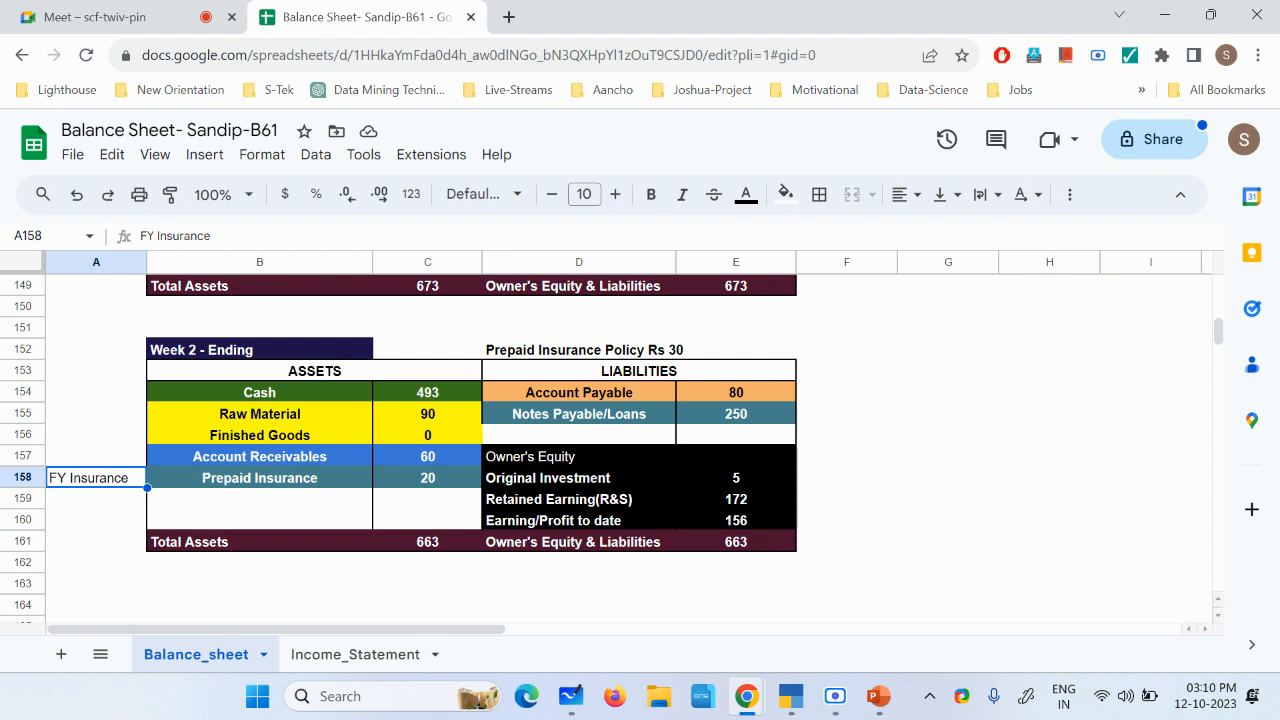
# Return to TallyPrime, close the balance sheet report and start a journal voucher
pyautogui.moveTo(790, 696)
pyautogui.click(802, 598)
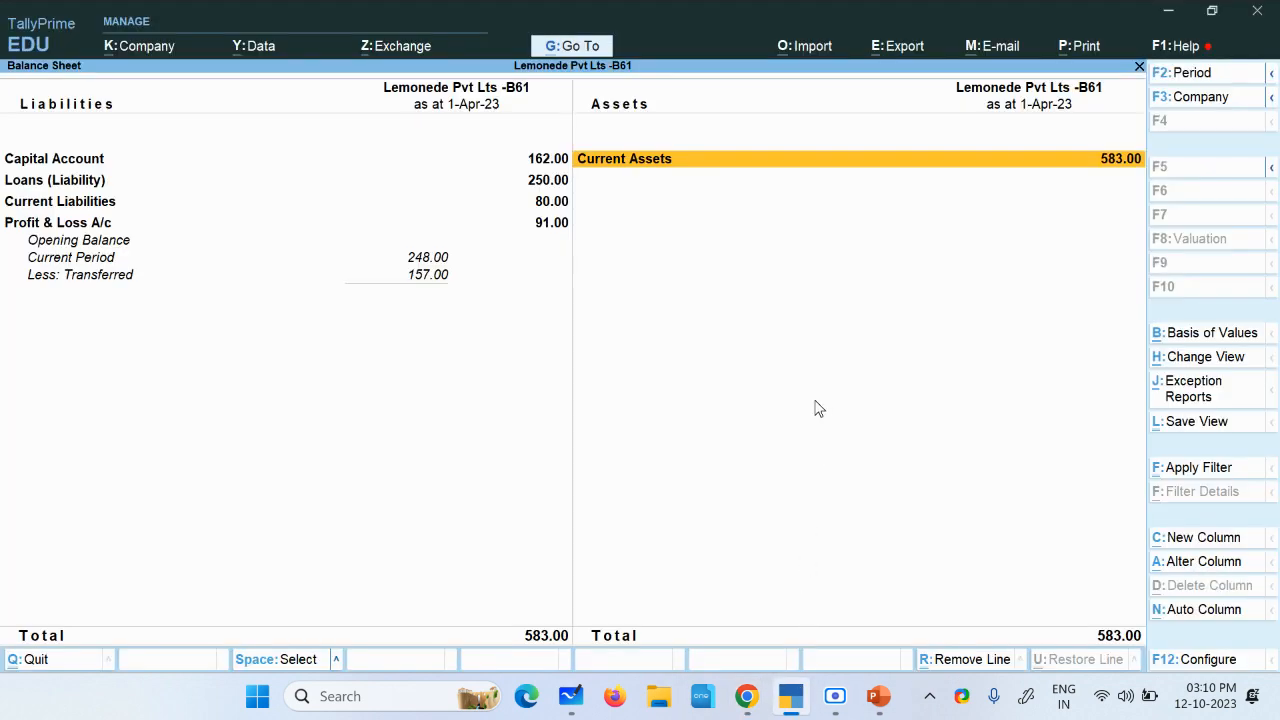
pyautogui.press('Escape')
pyautogui.click(1228, 222)
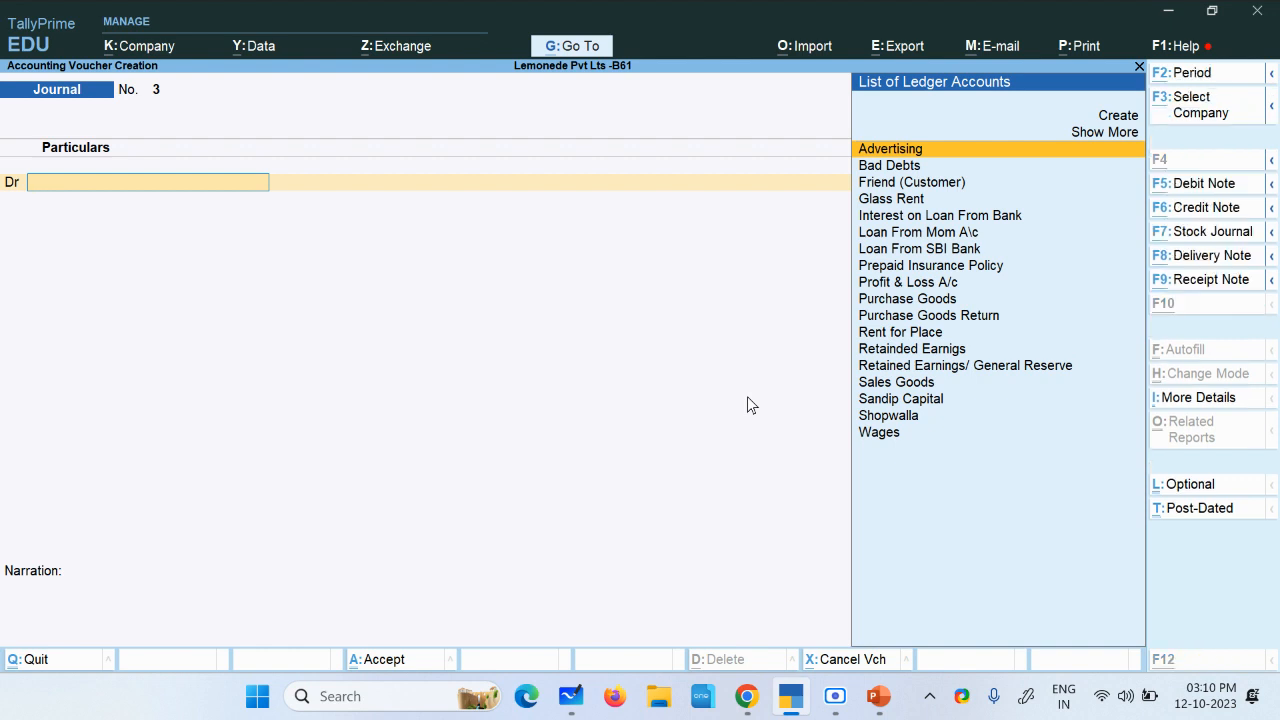
# Create a ledger named Insurance Premium under Indirect Expenses for the journal's debit line
pyautogui.hotkey('alt', 'c')
pyautogui.write('In')
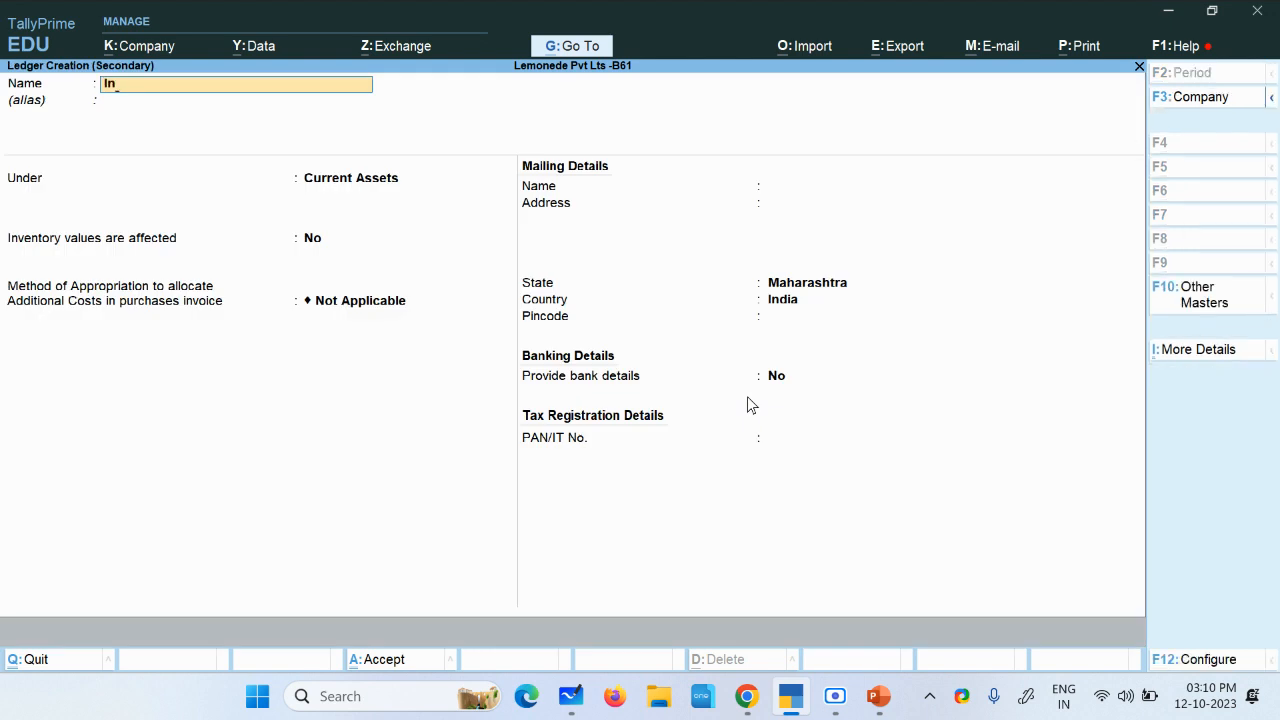
pyautogui.write('u')
pyautogui.press('BackSpace')
pyautogui.write('surance Premium')
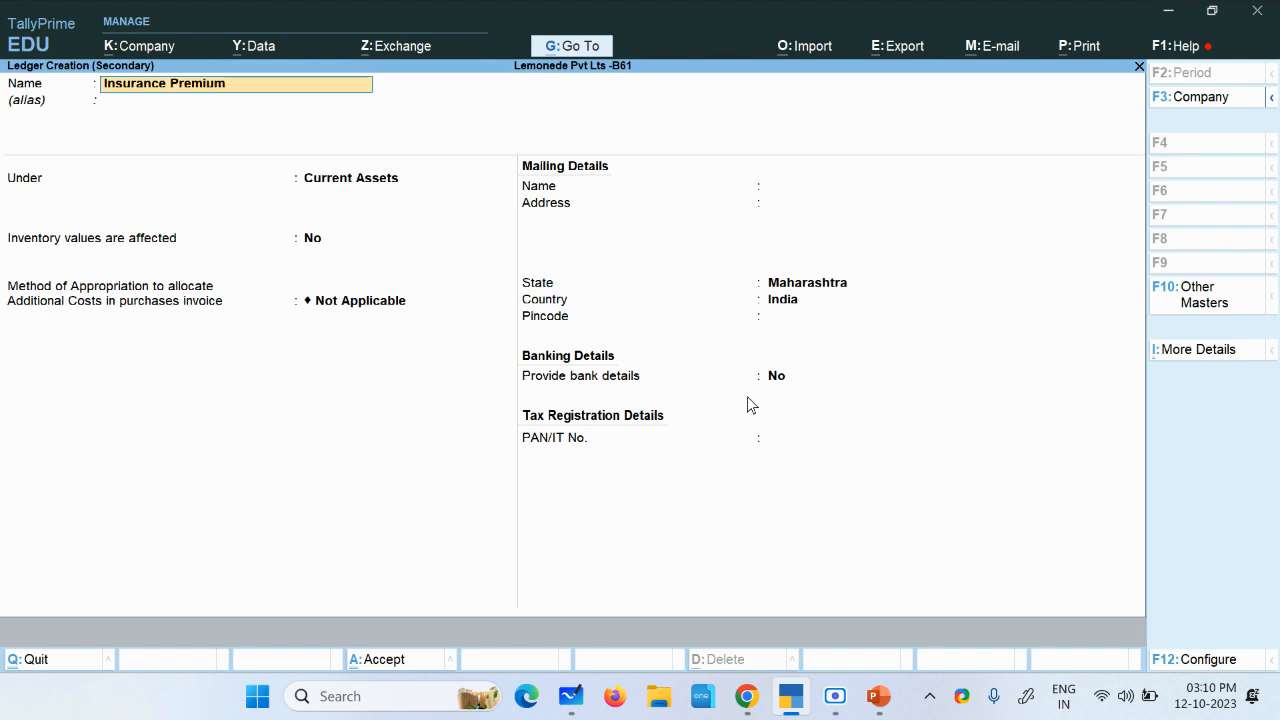
pyautogui.press('Return')
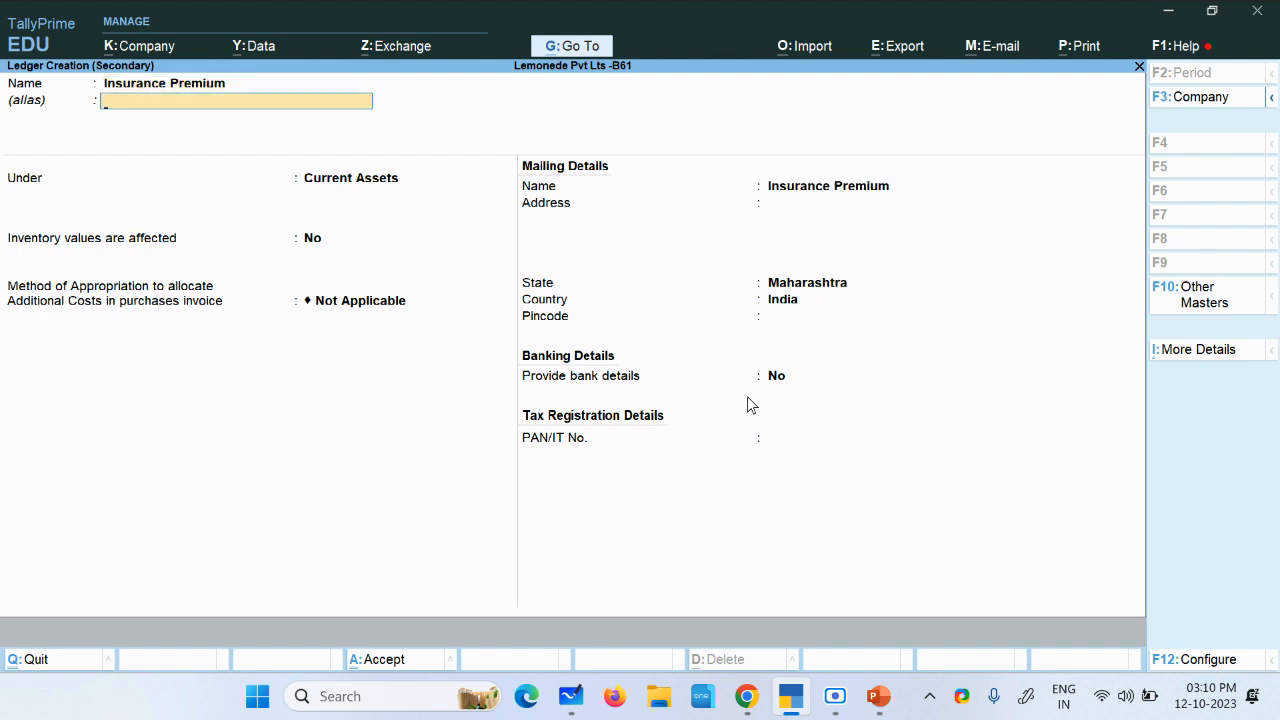
pyautogui.press('Return')
pyautogui.write('In')
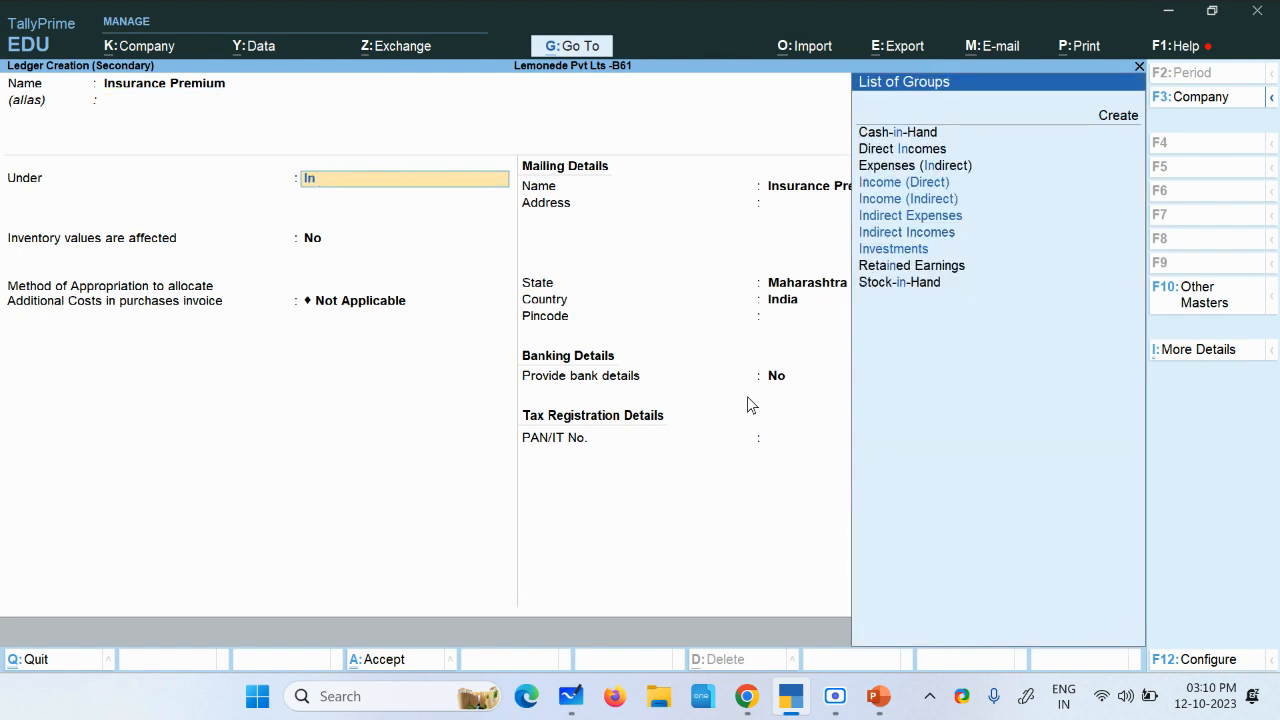
pyautogui.press('Down')
pyautogui.press('Down')
pyautogui.press('Return')
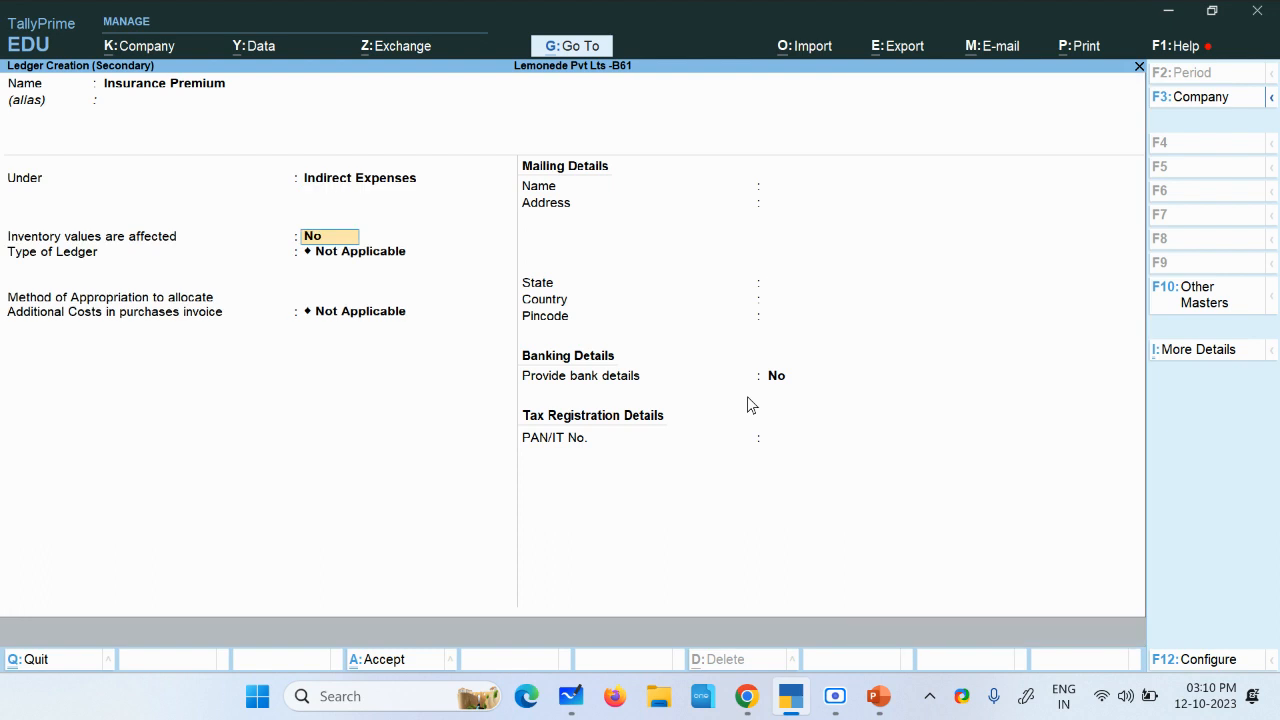
pyautogui.hotkey('ctrl', 'a')
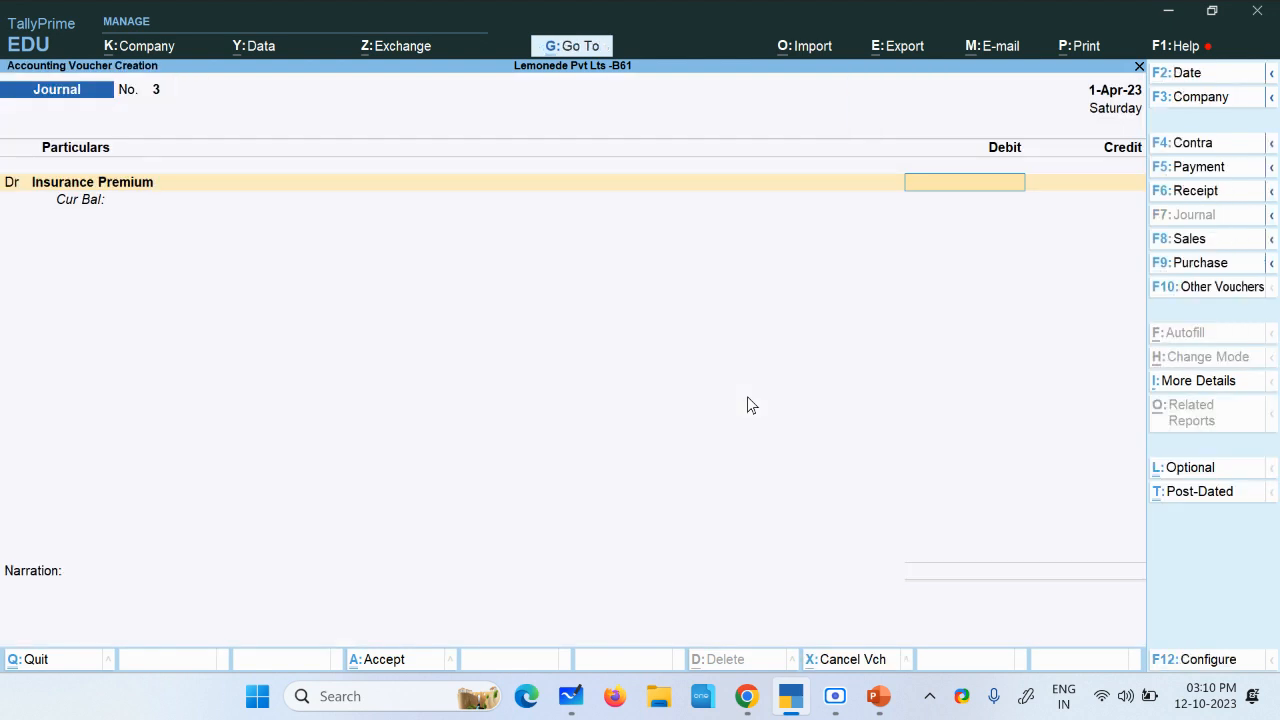
# Debit Insurance Premium with 10.00 and credit Prepaid Insurance Policy with 10.00 in the journal voucher
pyautogui.write('10')
pyautogui.press('Return')
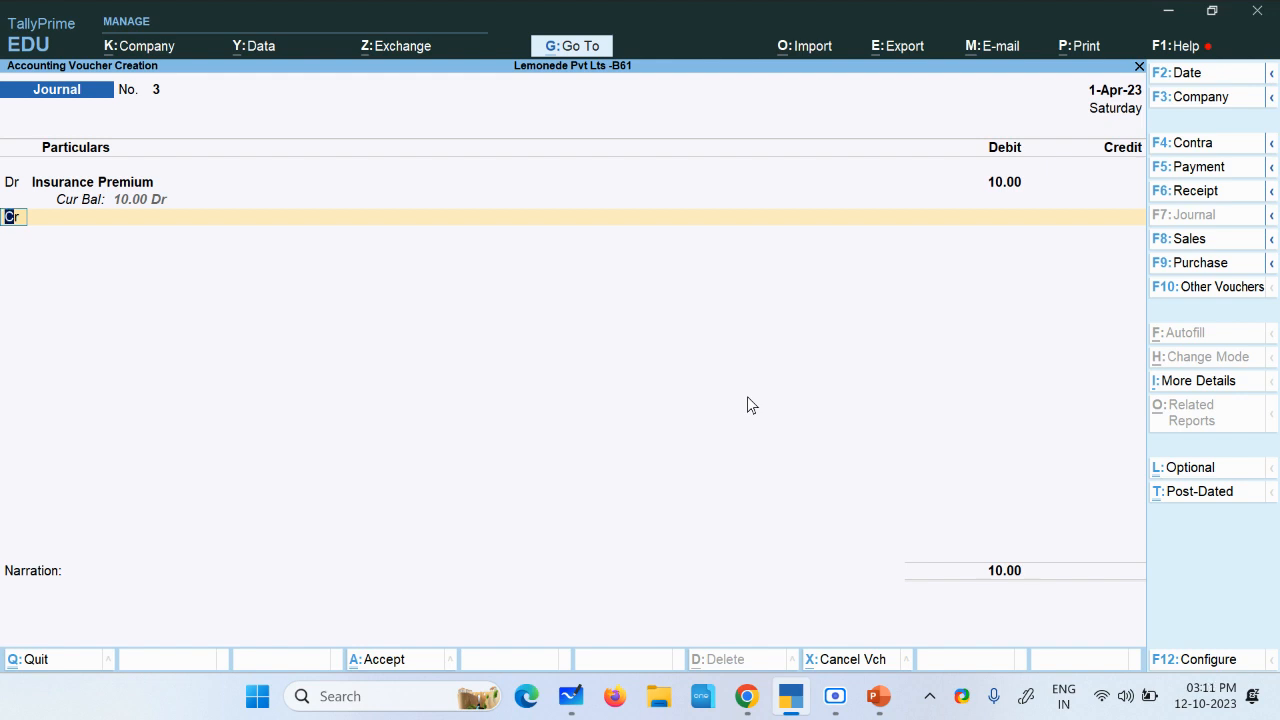
pyautogui.press('Return')
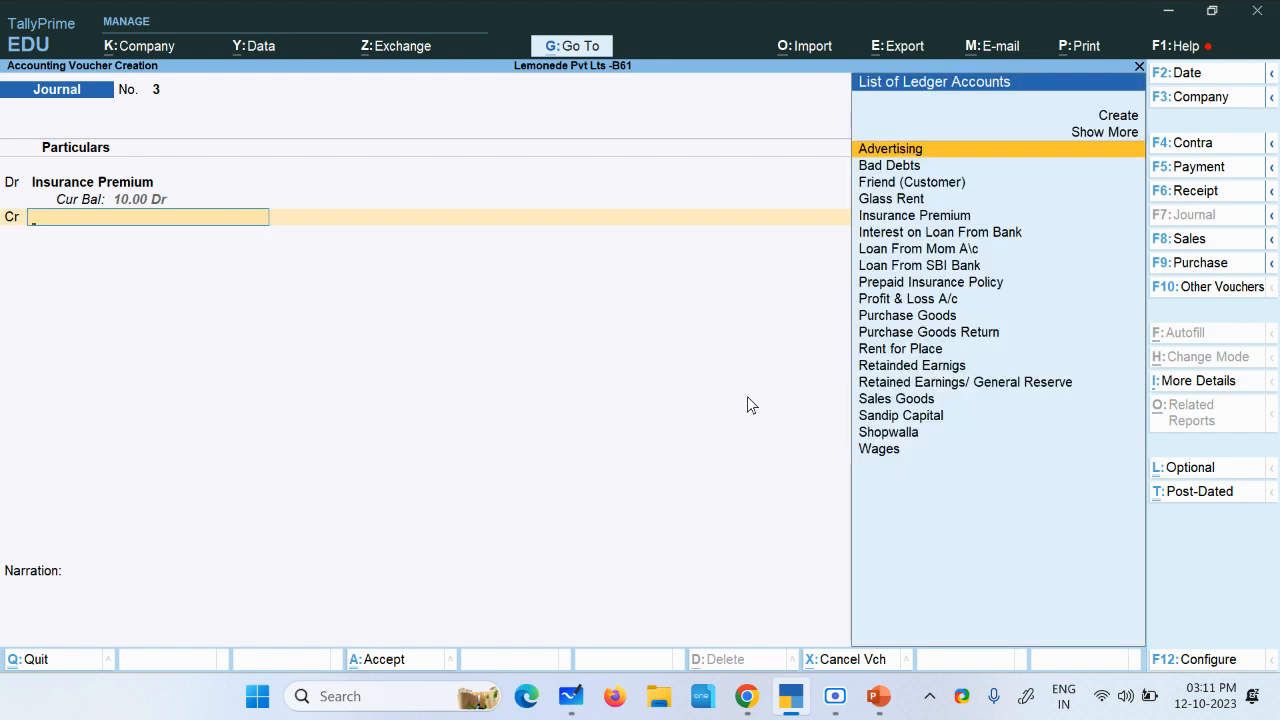
pyautogui.press('Down')
pyautogui.press('Down')
pyautogui.press('Down')
pyautogui.press('Down')
pyautogui.press('Down')
pyautogui.press('Down')
pyautogui.press('Down')
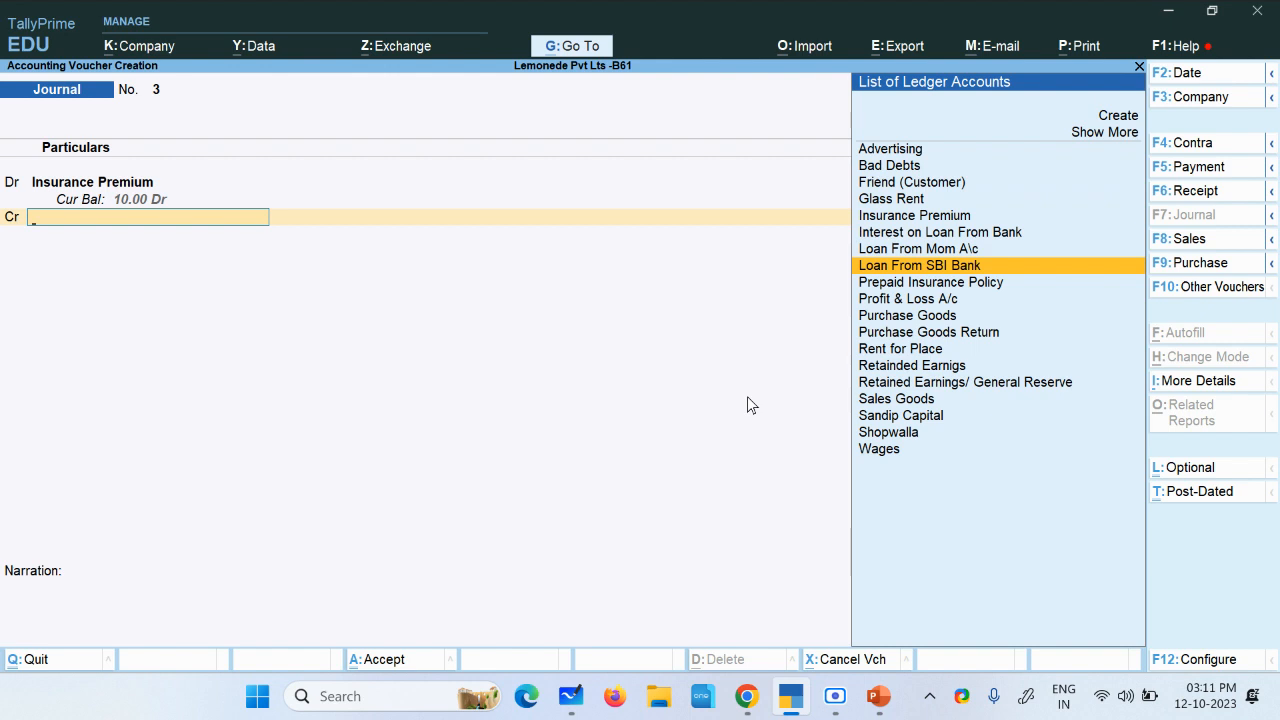
pyautogui.press('Down')
pyautogui.press('Down')
pyautogui.press('Up')
pyautogui.press('Return')
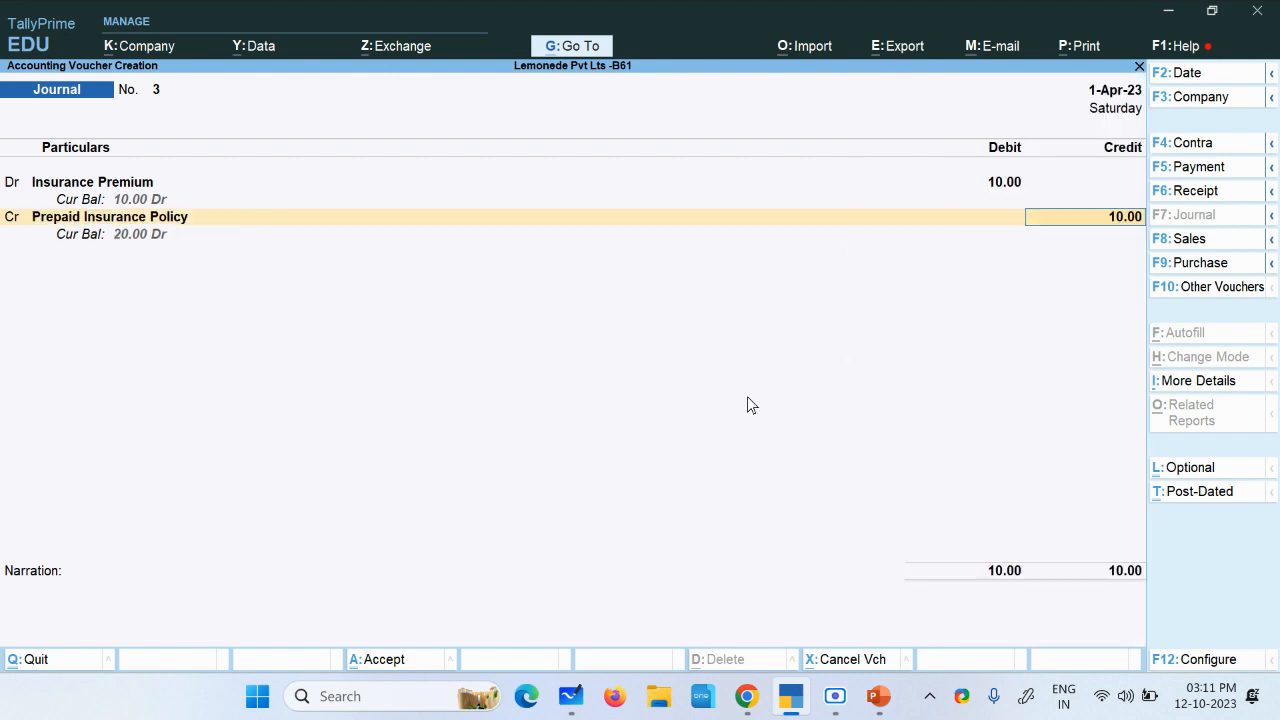
pyautogui.press('Return')
# Enter the journal narration "insurance for first year utilised"
pyautogui.write('i')
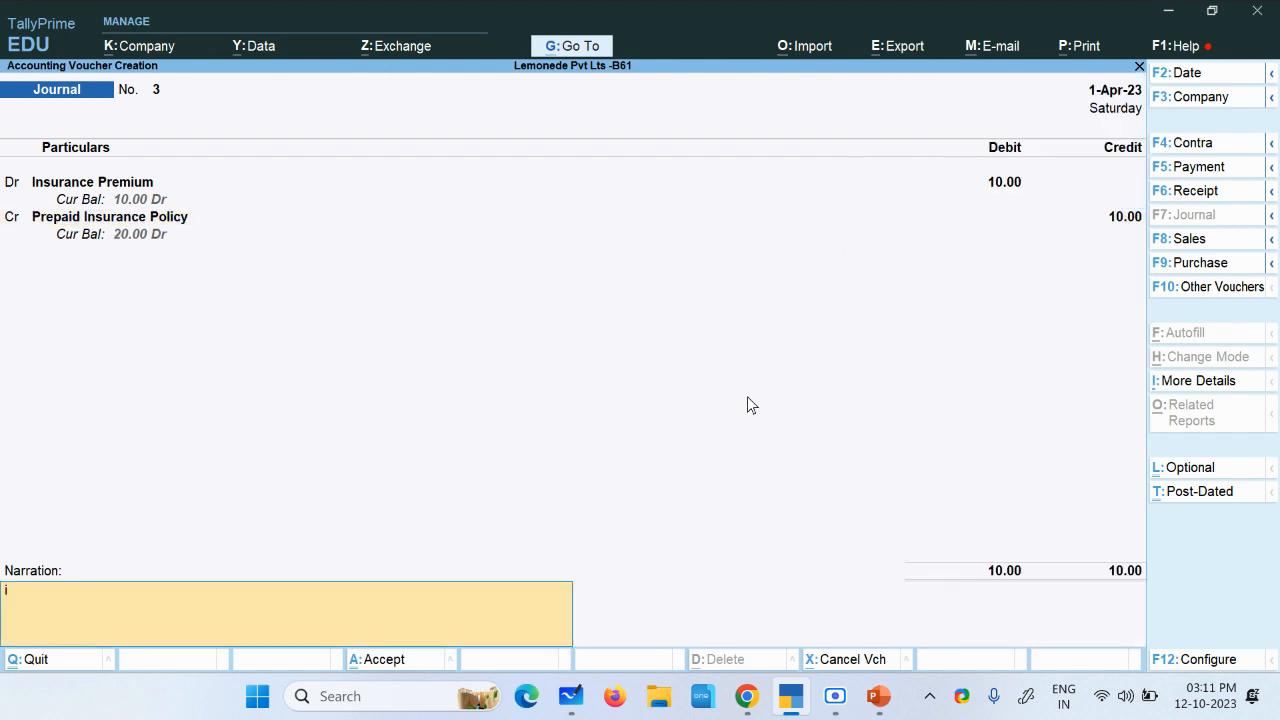
pyautogui.write('nsurance for first yera u')
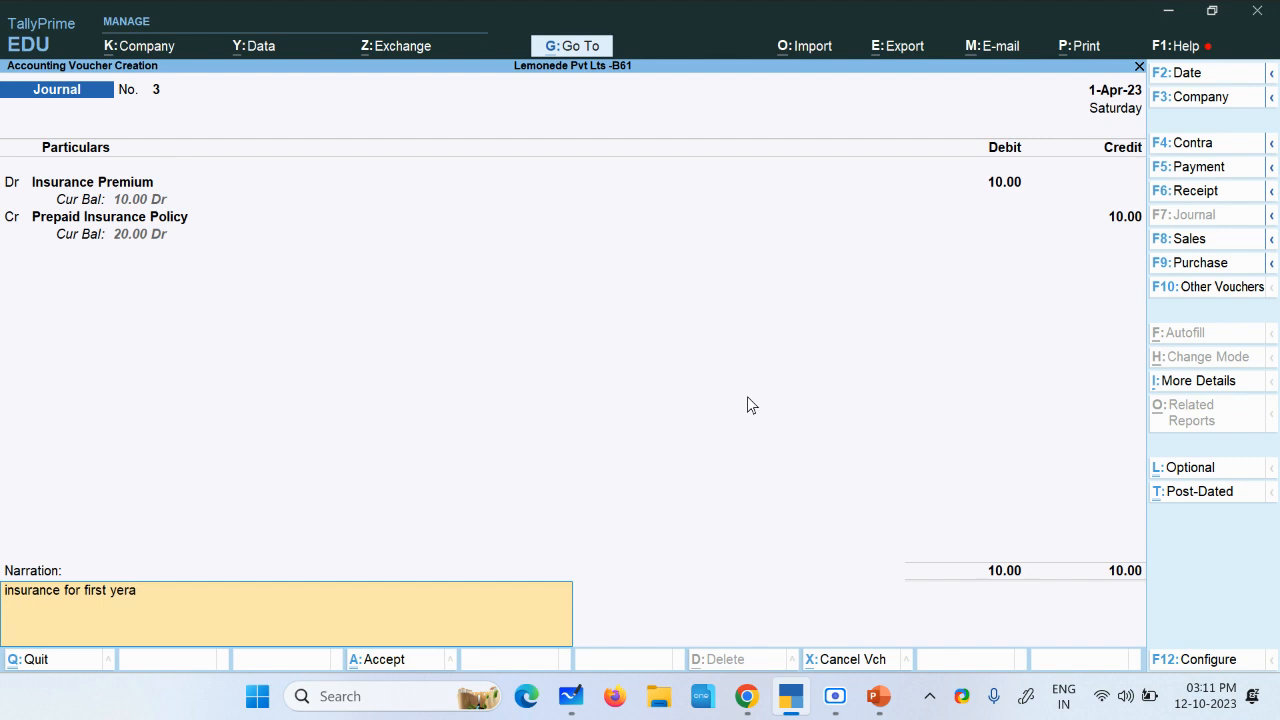
pyautogui.press('BackSpace')
pyautogui.press('BackSpace')
pyautogui.press('BackSpace')
pyautogui.press('BackSpace')
pyautogui.write('ar utilised')
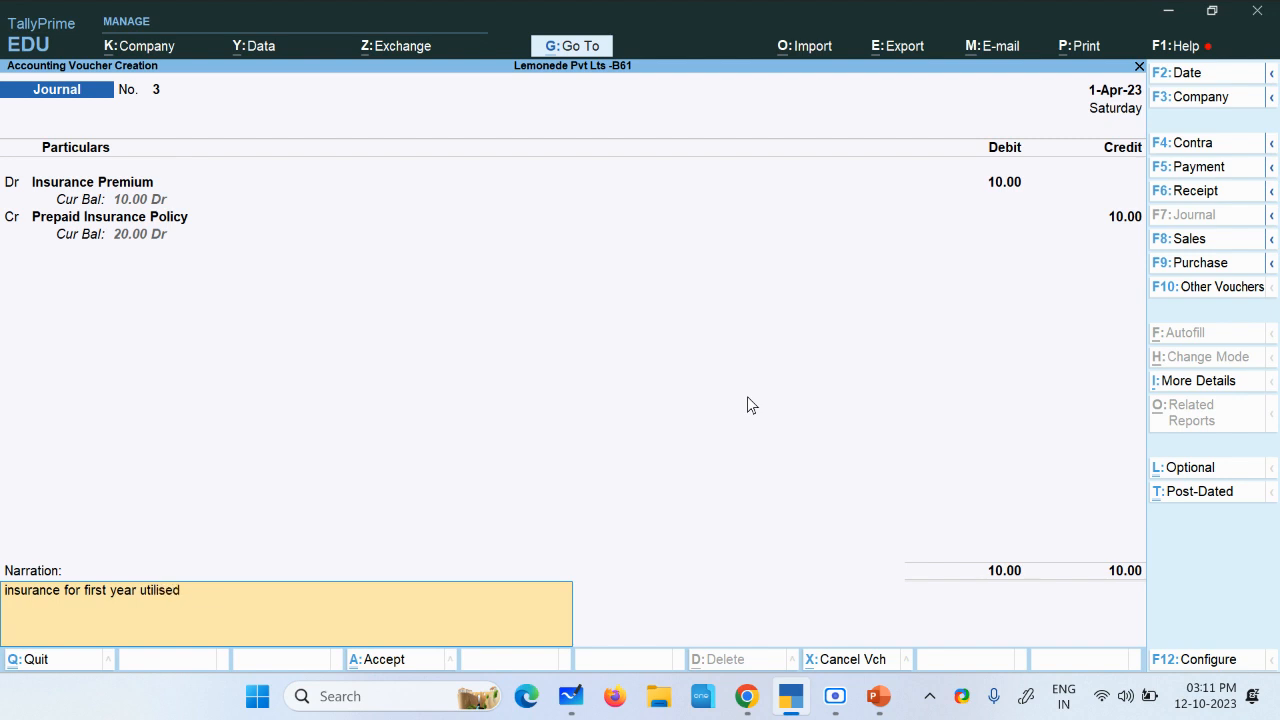